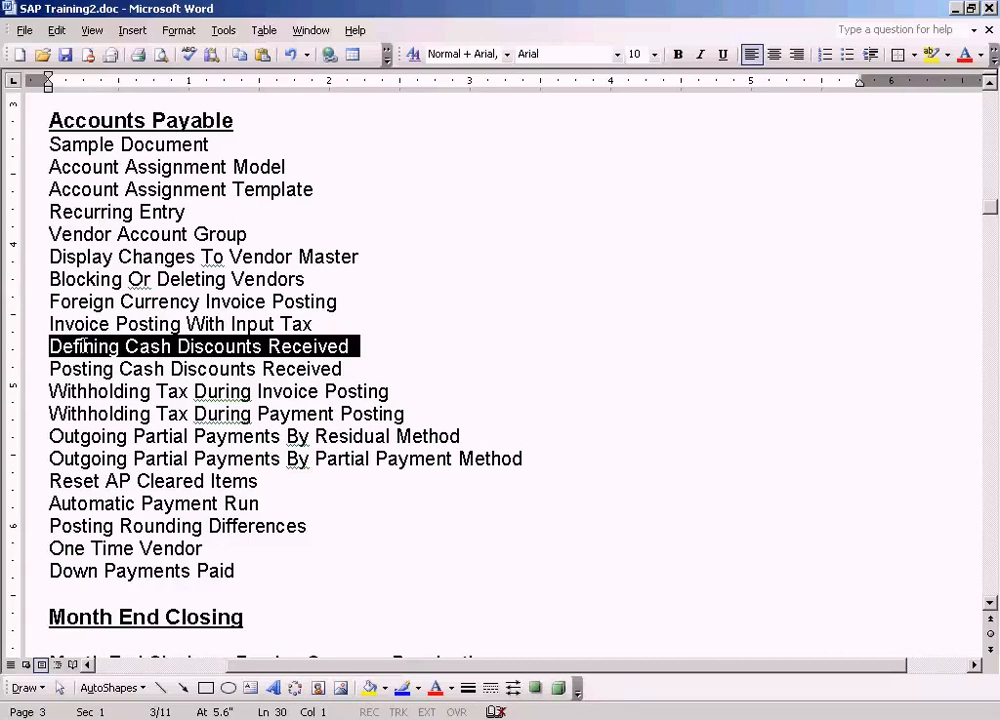
# Switch to the SAP Easy Access session and open the Accounts Payable transaction for entering a vendor invoice.
pyautogui.click(87, 367)
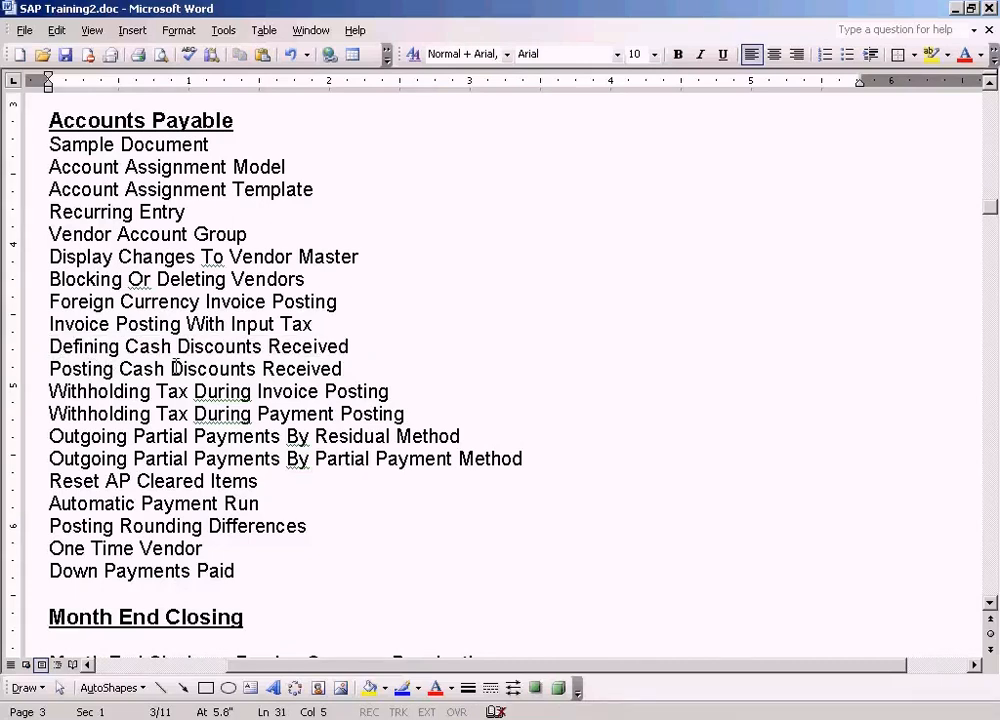
pyautogui.click(540, 718)
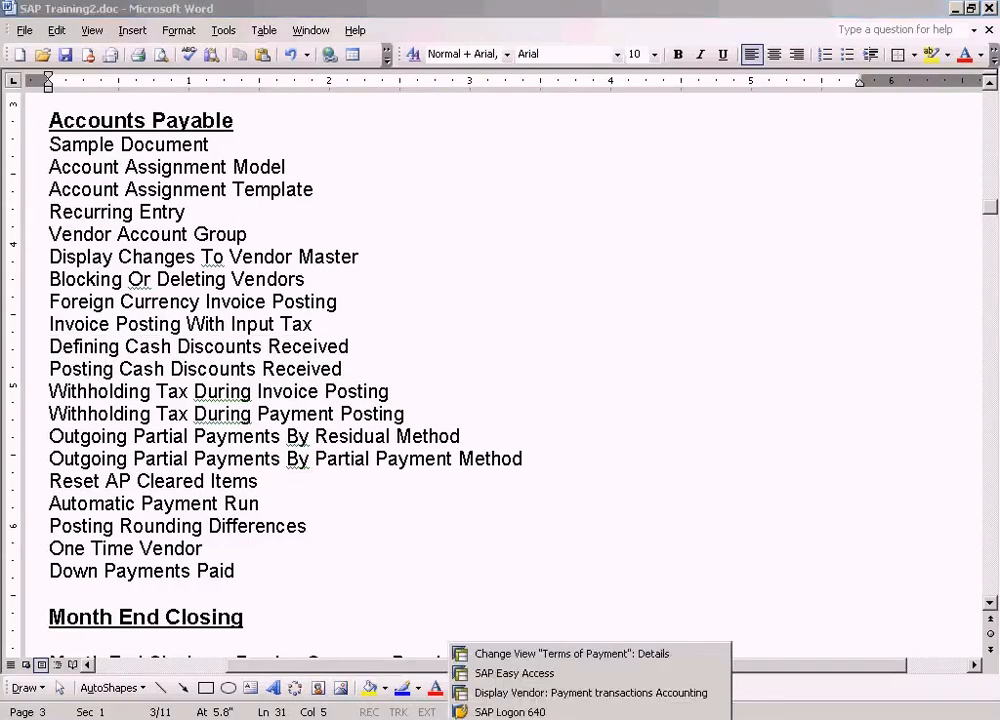
pyautogui.click(545, 674)
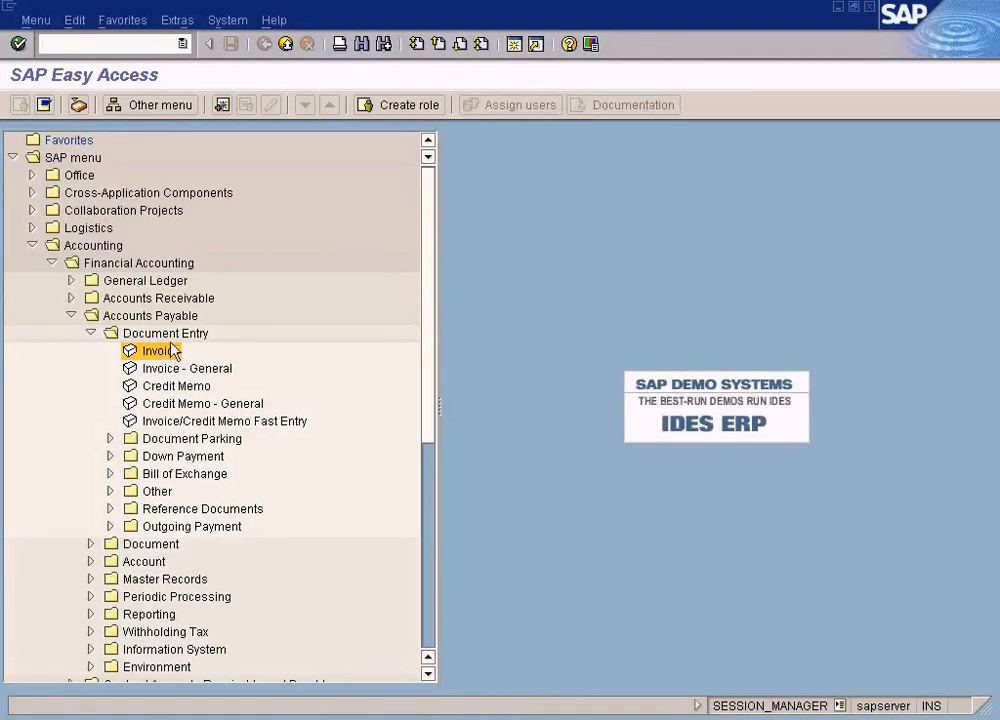
pyautogui.doubleClick(160, 352)
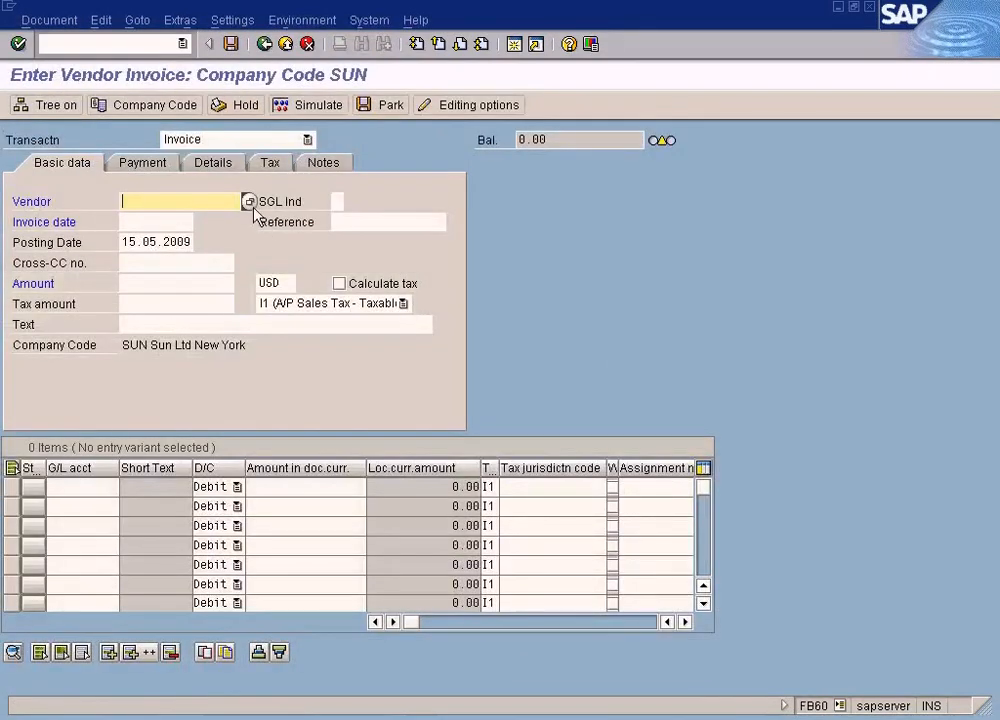
# Choose Vendor A for the invoice and set its invoice date to 15.05.2009.
pyautogui.click(249, 203)
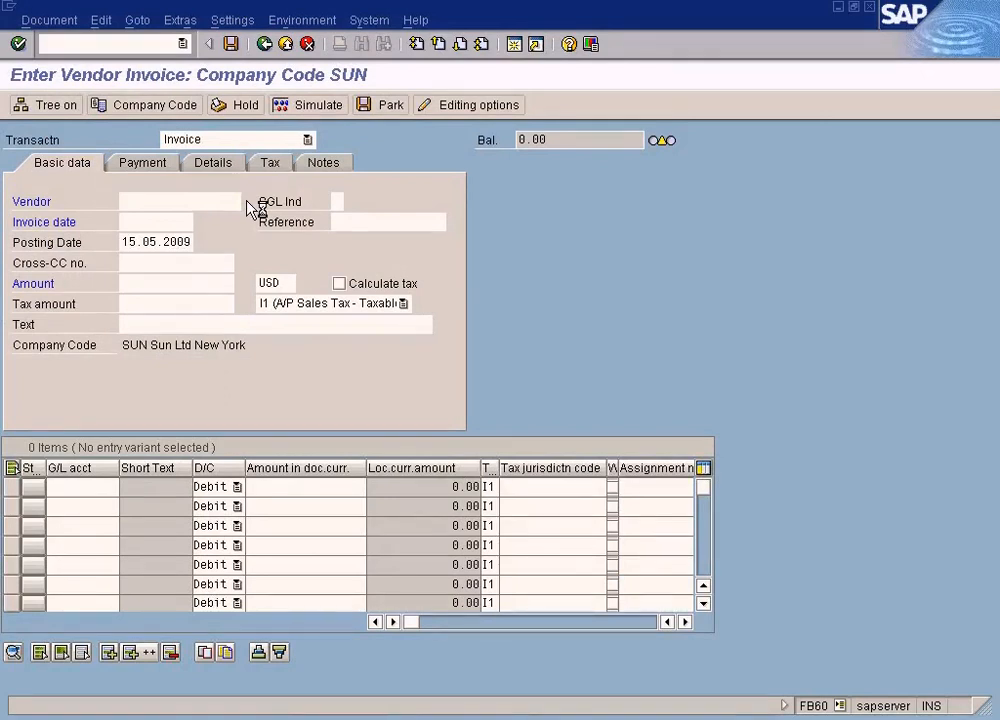
pyautogui.click(142, 653)
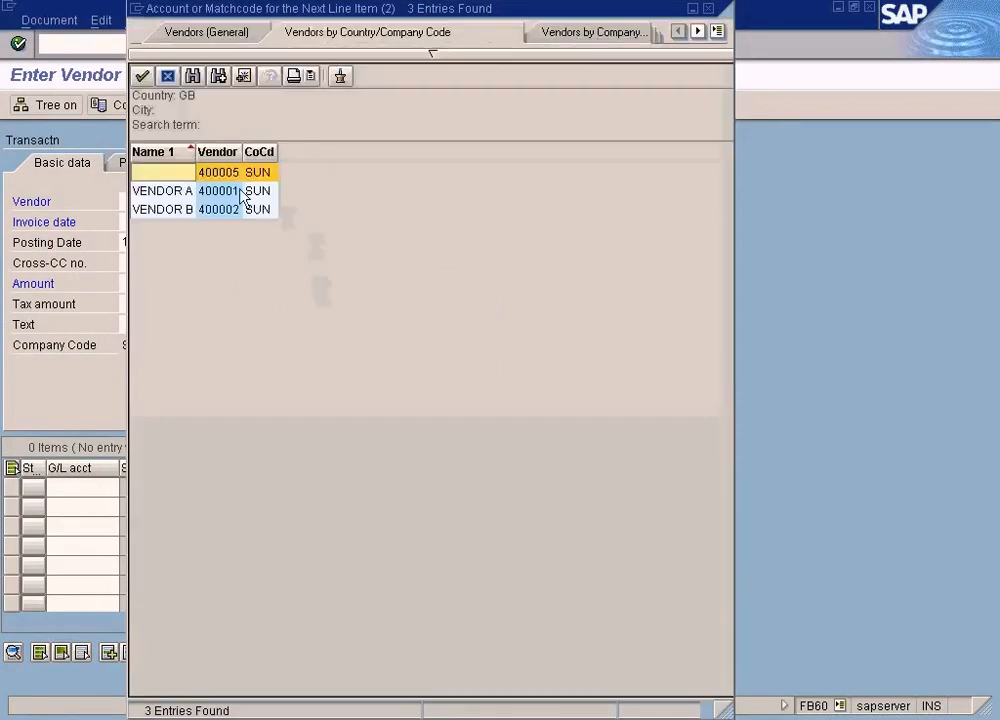
pyautogui.doubleClick(241, 197)
pyautogui.click(155, 221)
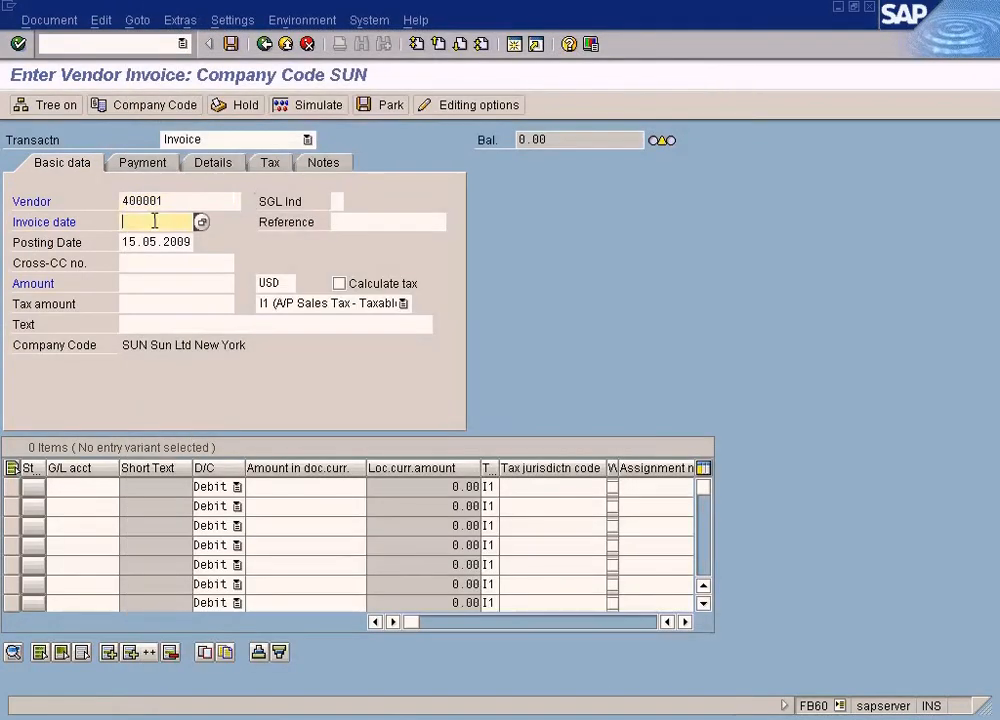
pyautogui.press('F4')
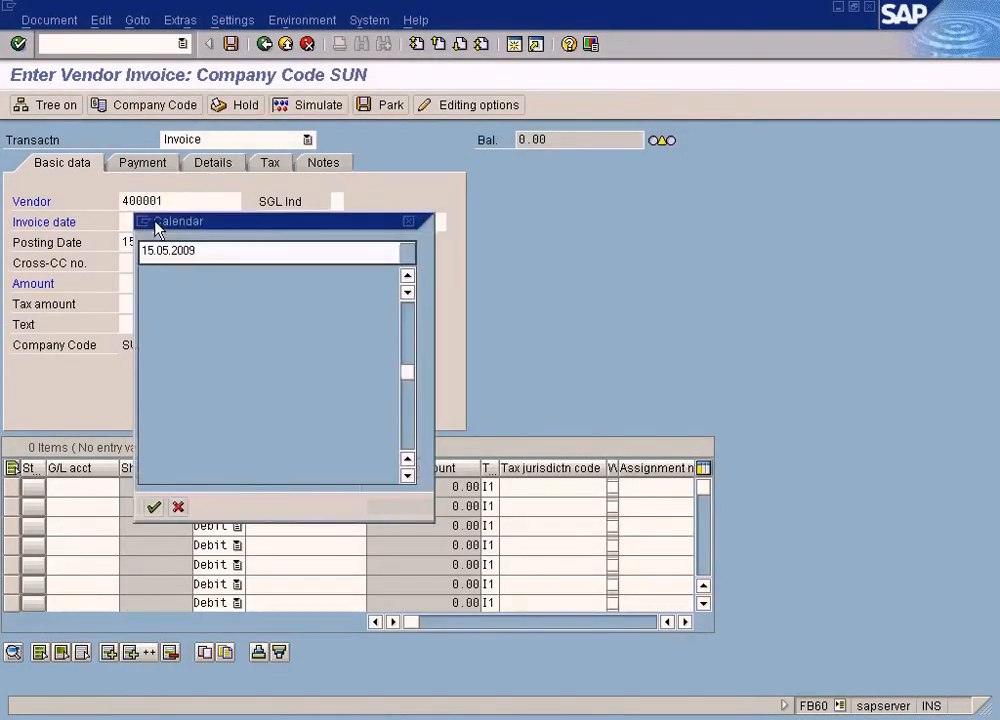
pyautogui.press('Return')
# Set the invoice amount to 1000 USD and leave the tax code blank.
pyautogui.click(151, 285)
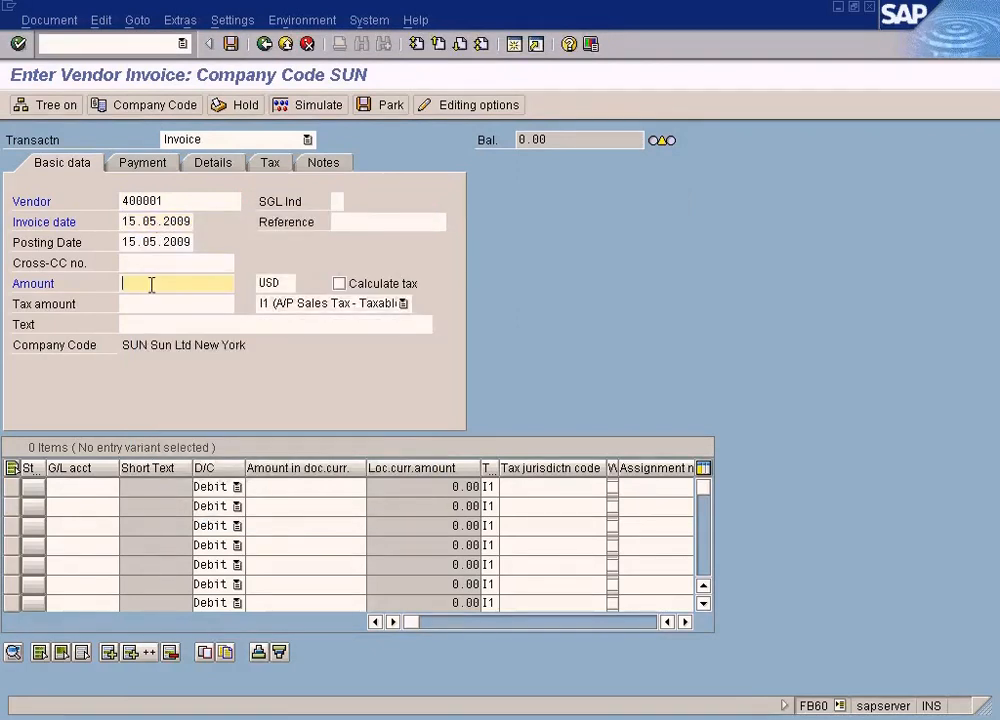
pyautogui.write('1000')
pyautogui.click(402, 303)
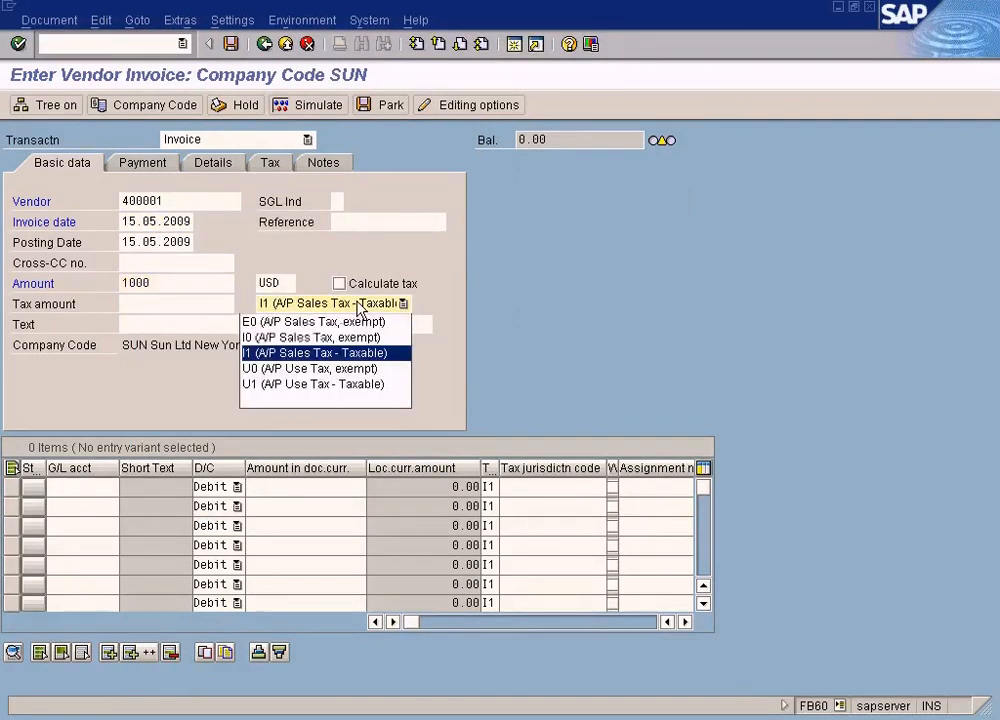
pyautogui.click(295, 401)
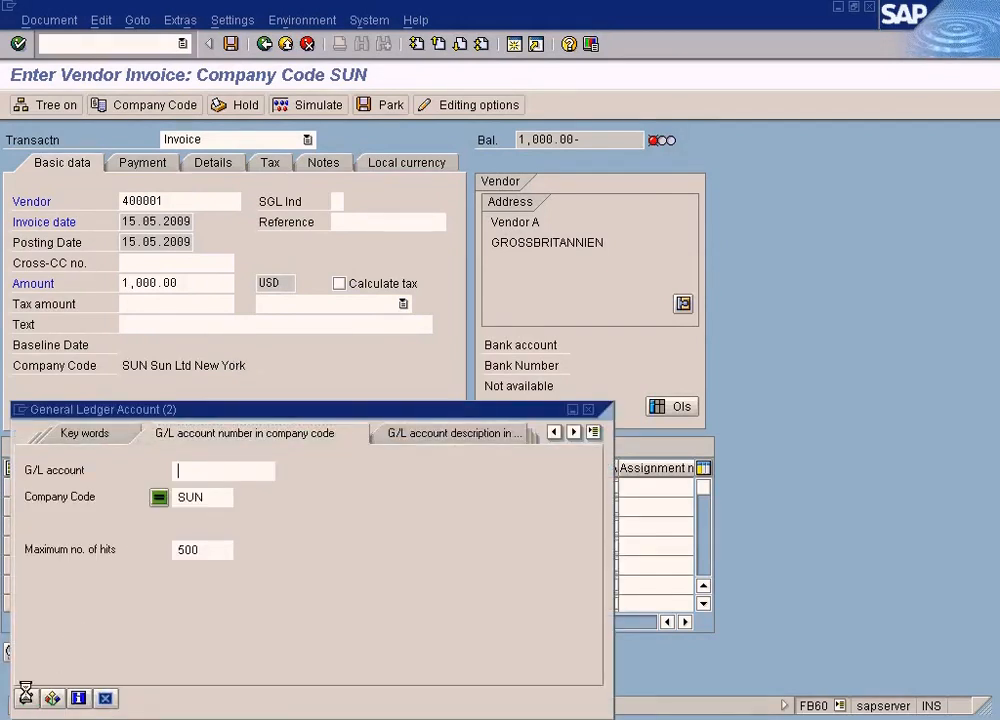
# Add a debit line of 1000 for the COS - Laptop G/L account.
pyautogui.click(25, 697)
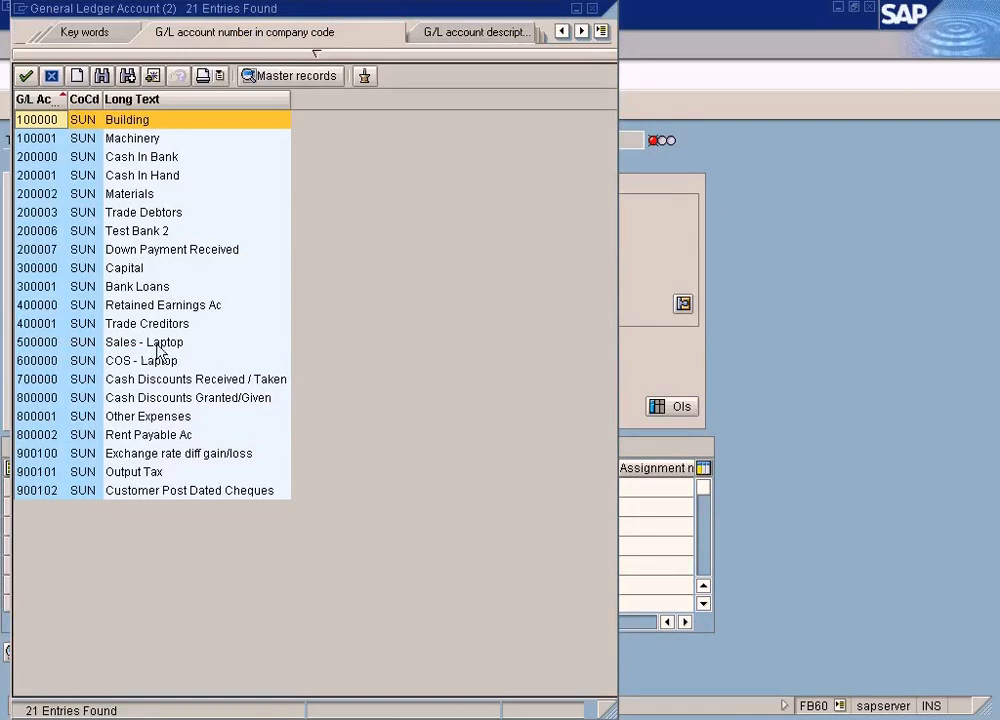
pyautogui.doubleClick(152, 362)
pyautogui.click(280, 486)
pyautogui.write('1000')
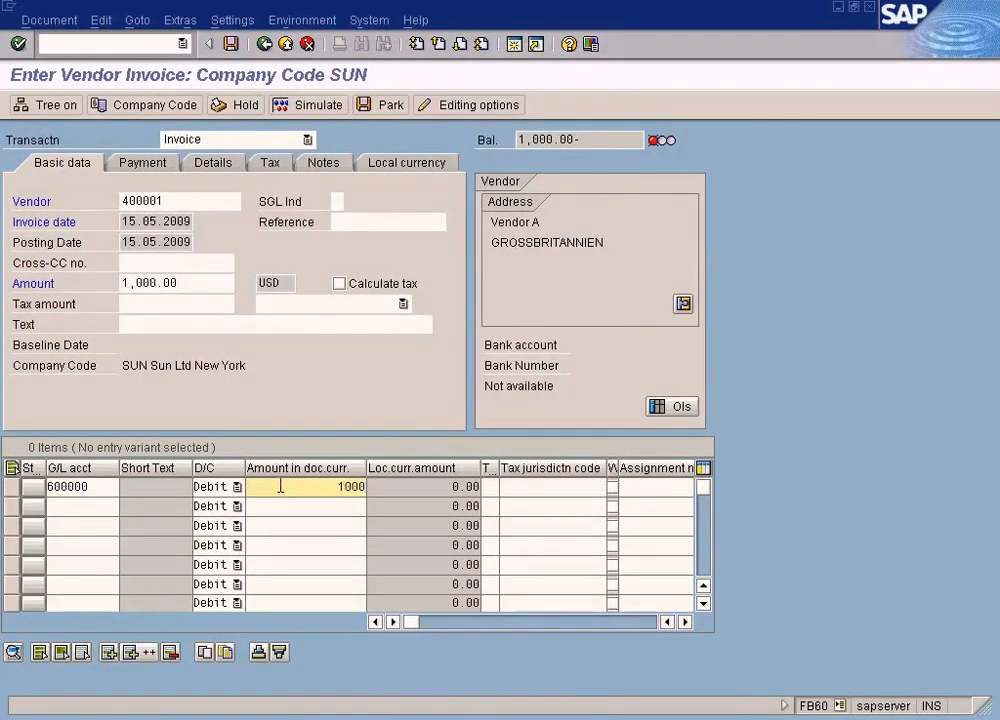
# Try to view the invoice's payment data, and look through the tax codes available for the COS - Laptop line.
pyautogui.click(152, 163)
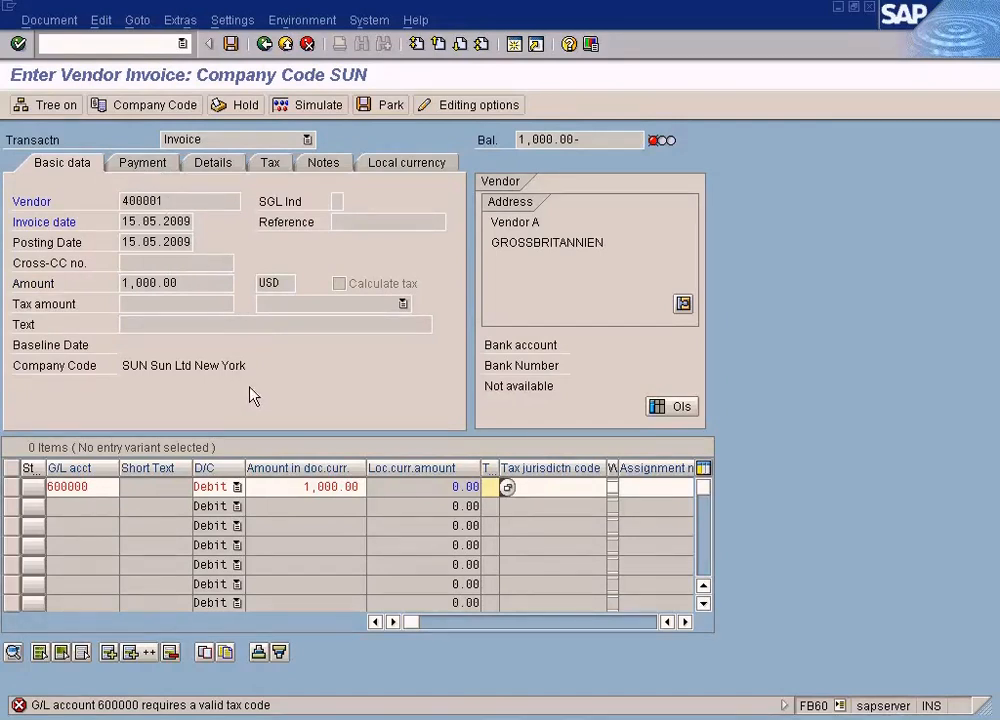
pyautogui.click(508, 488)
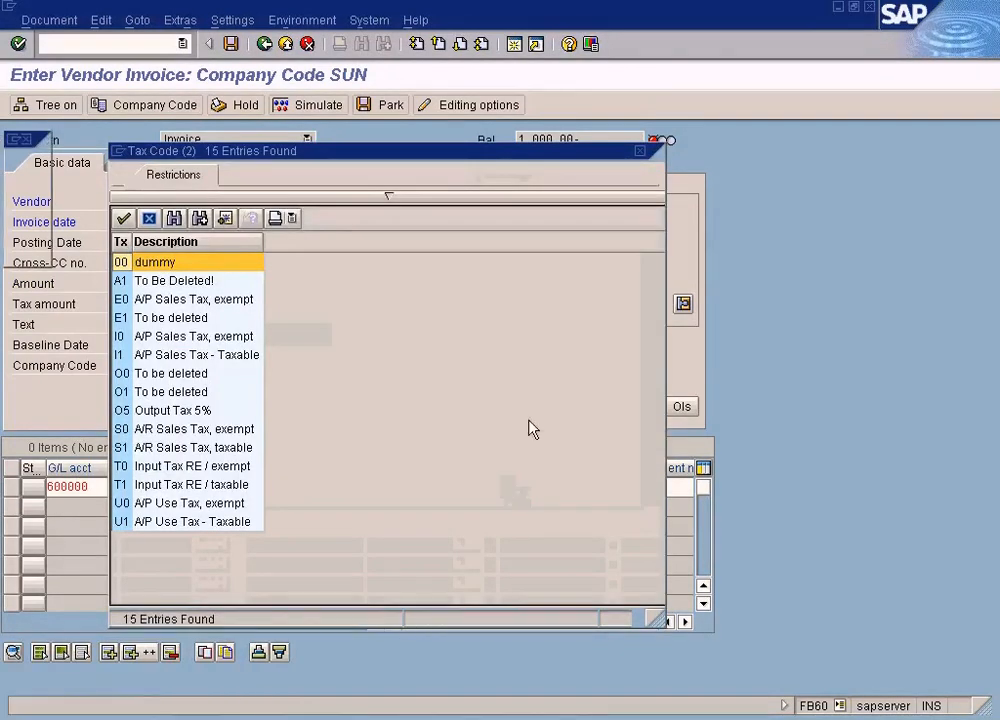
pyautogui.click(641, 152)
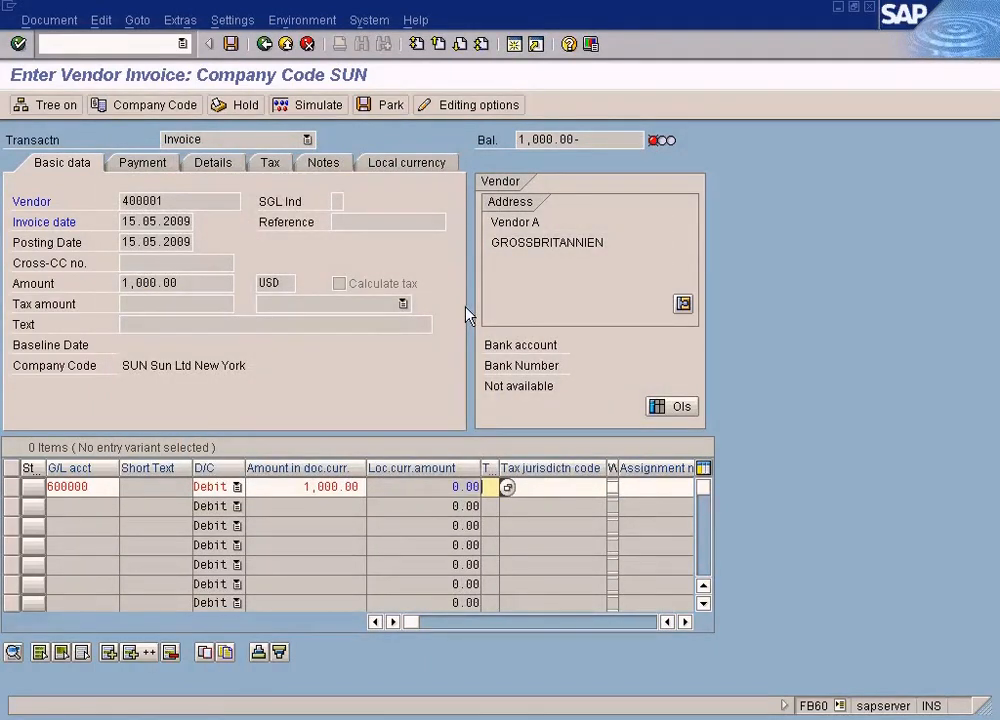
# Open transaction FS00 in a new session and display the control data of the COS - Laptop account in company code SUN.
pyautogui.click(519, 46)
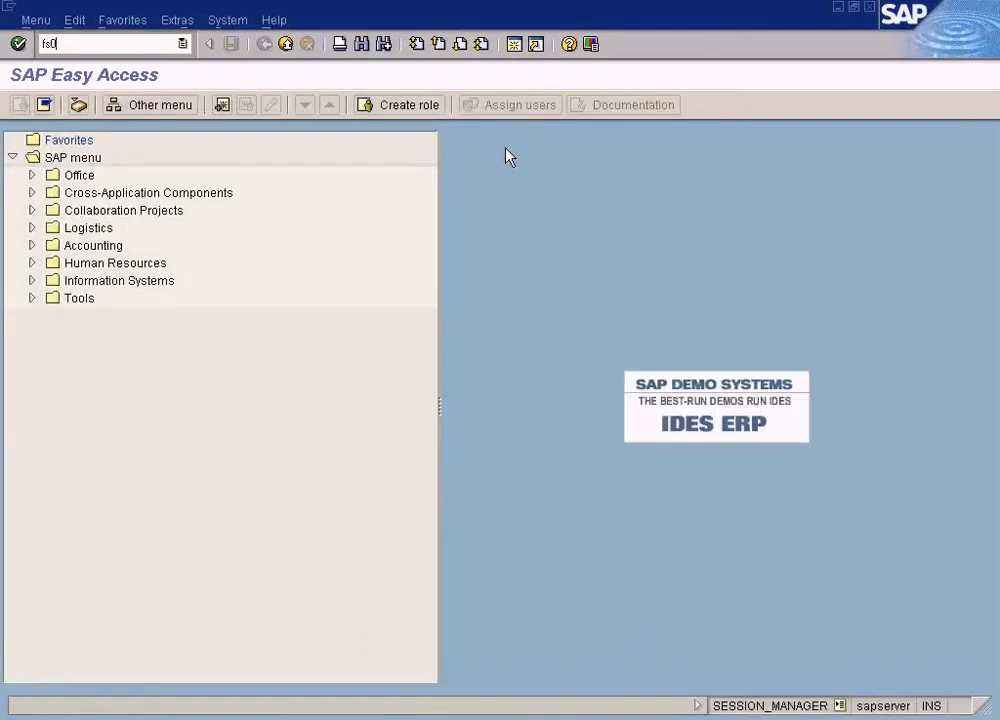
pyautogui.press('Return')
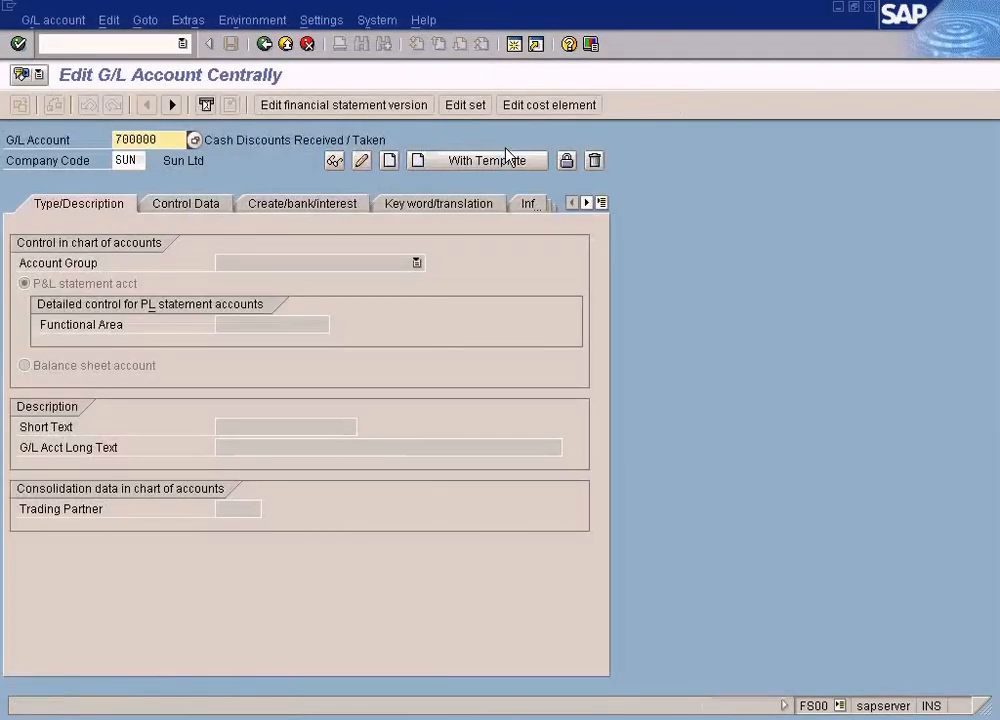
pyautogui.click(194, 143)
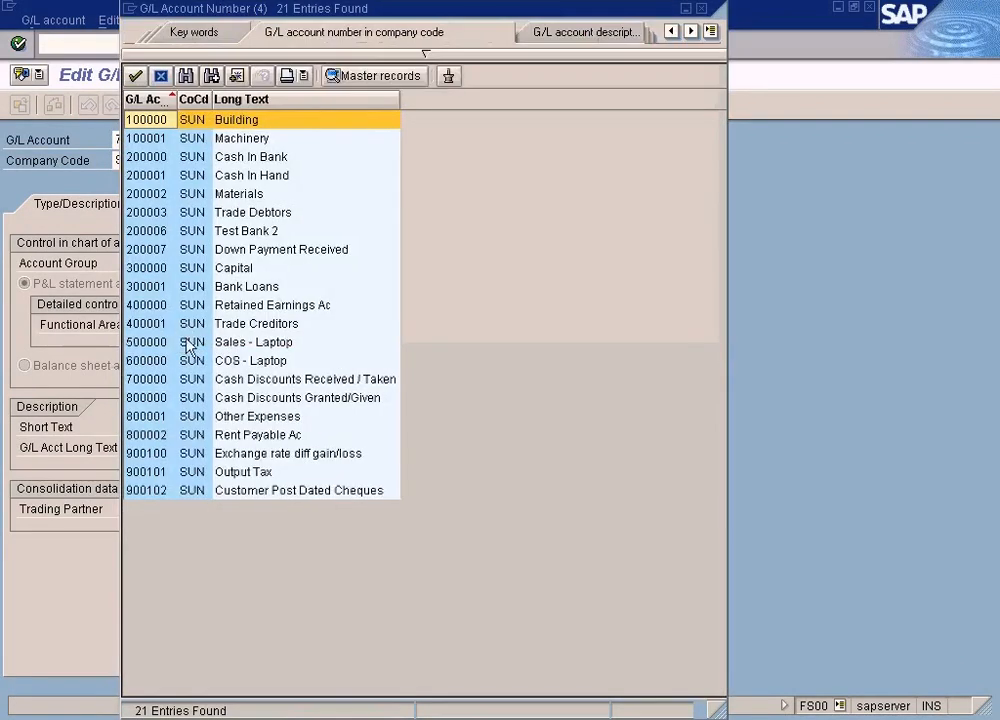
pyautogui.doubleClick(268, 360)
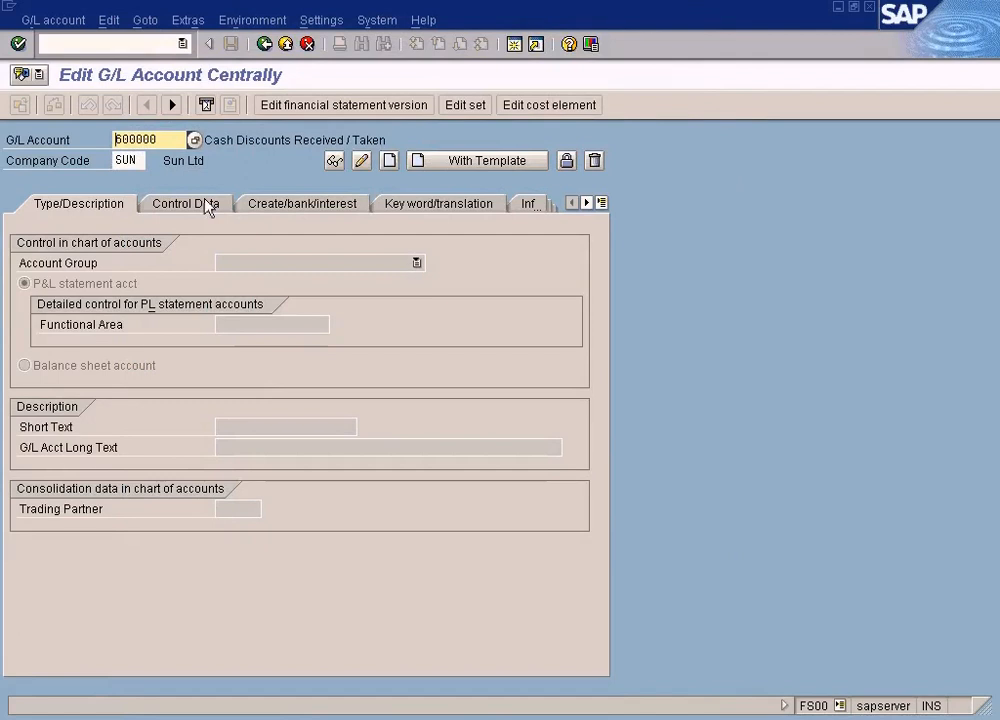
pyautogui.click(208, 204)
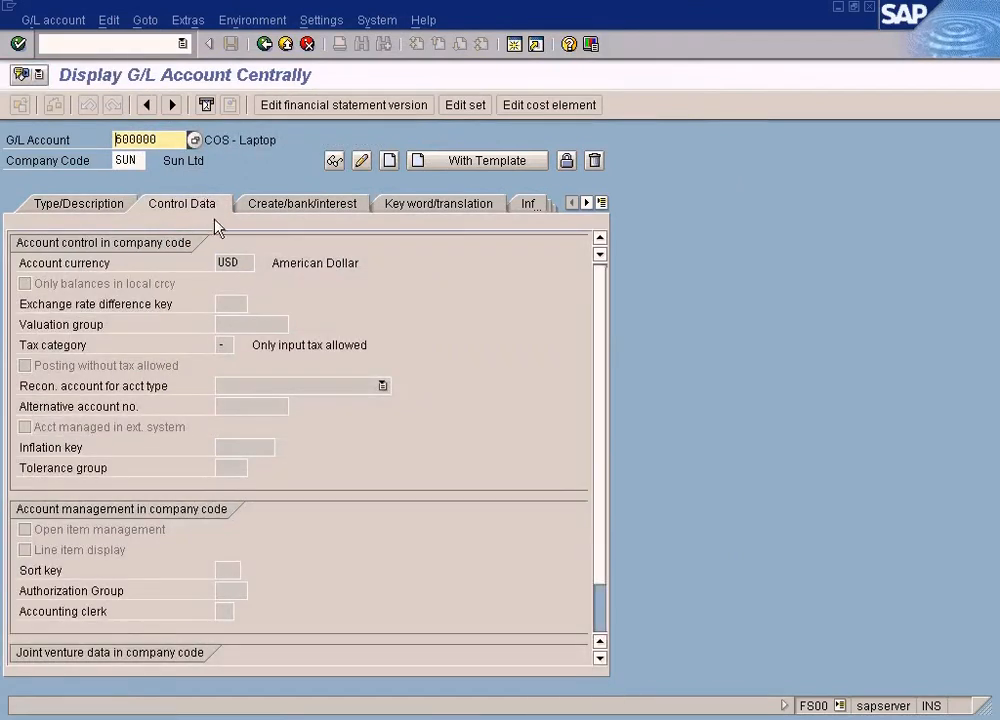
# Clear the tax category of the COS - Laptop account and save the change.
pyautogui.click(42, 20)
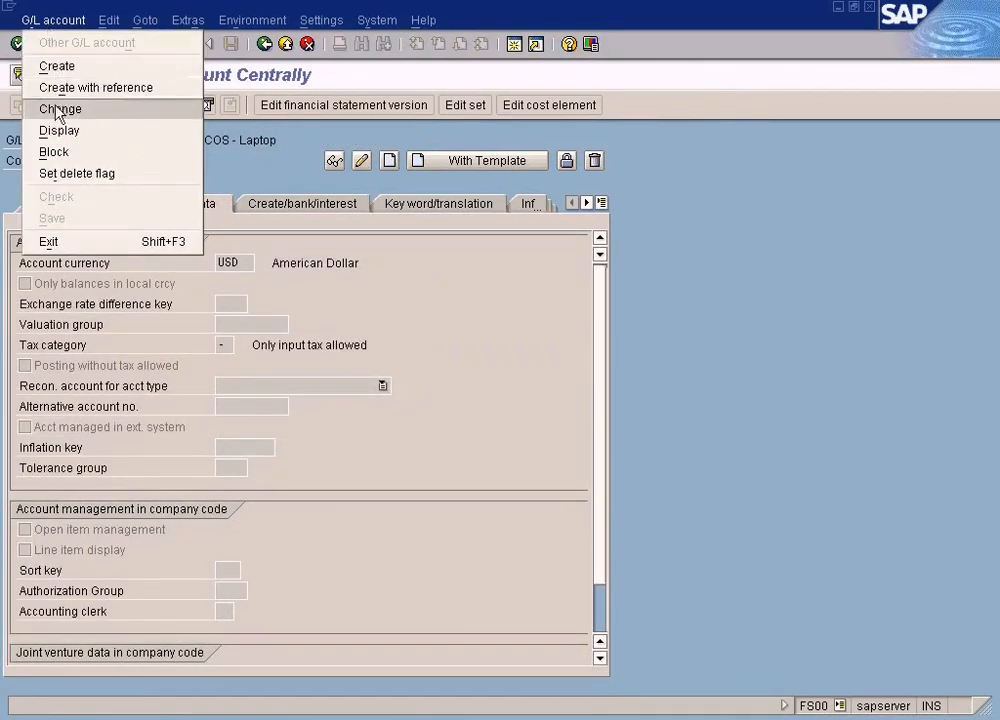
pyautogui.click(58, 109)
pyautogui.click(226, 343)
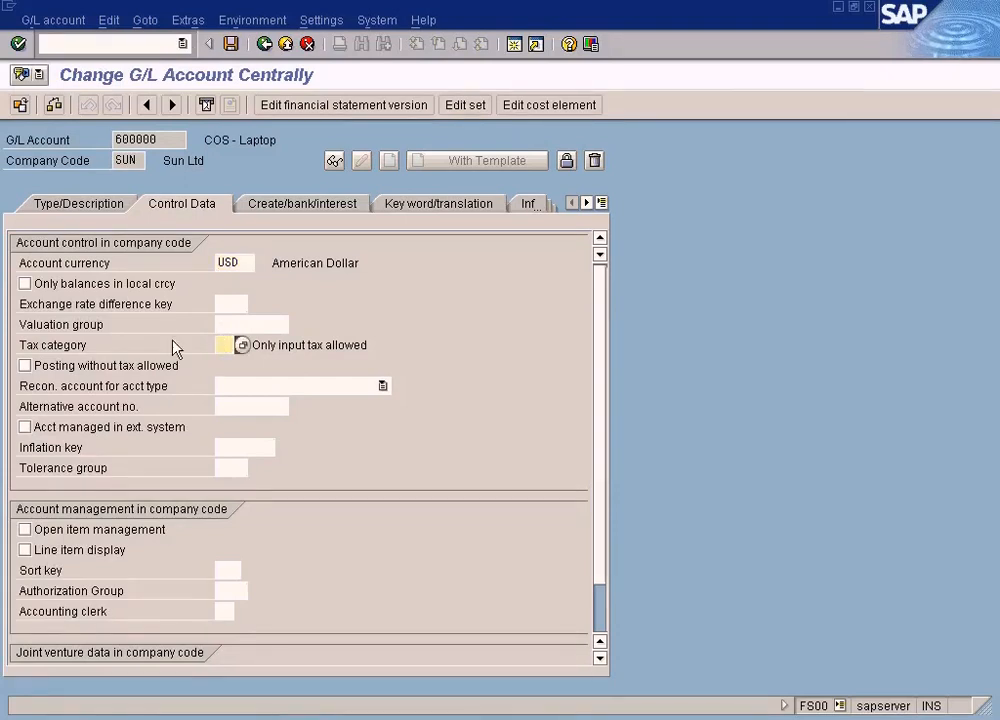
pyautogui.click(236, 45)
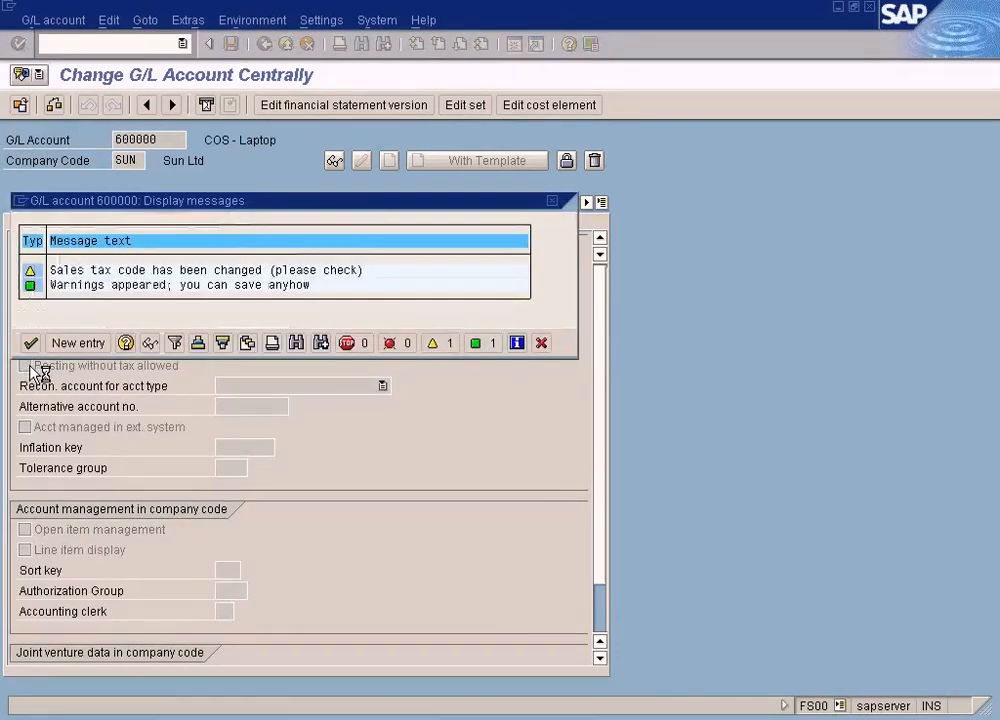
pyautogui.click(541, 343)
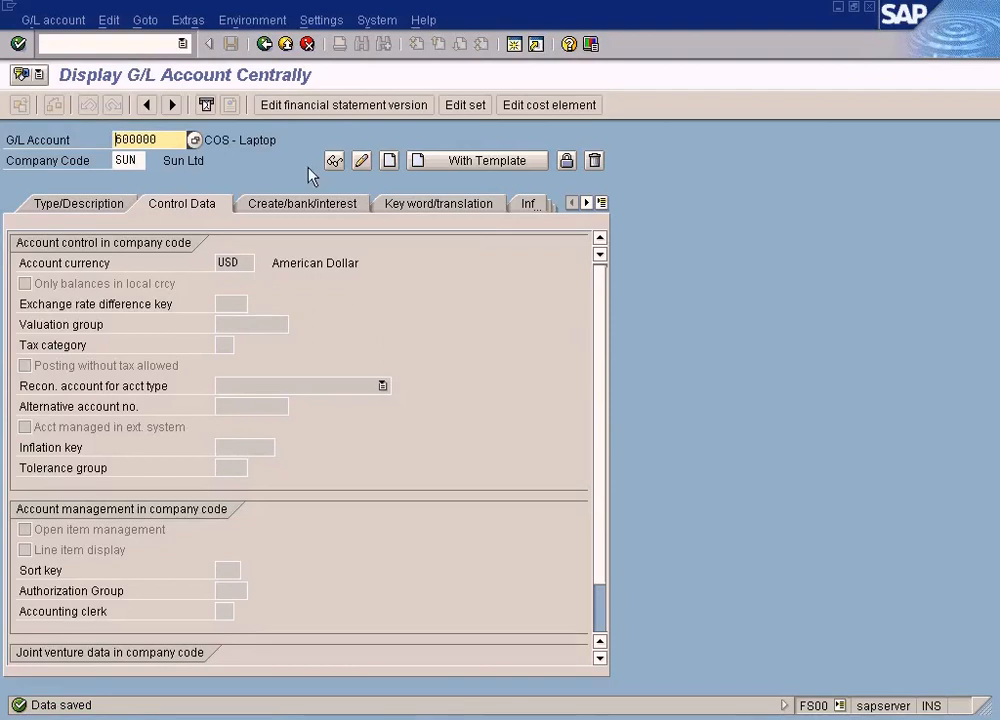
# Set the COS - Laptop account's tax category to "-", allow posting without tax, and save the account.
pyautogui.doubleClick(167, 141)
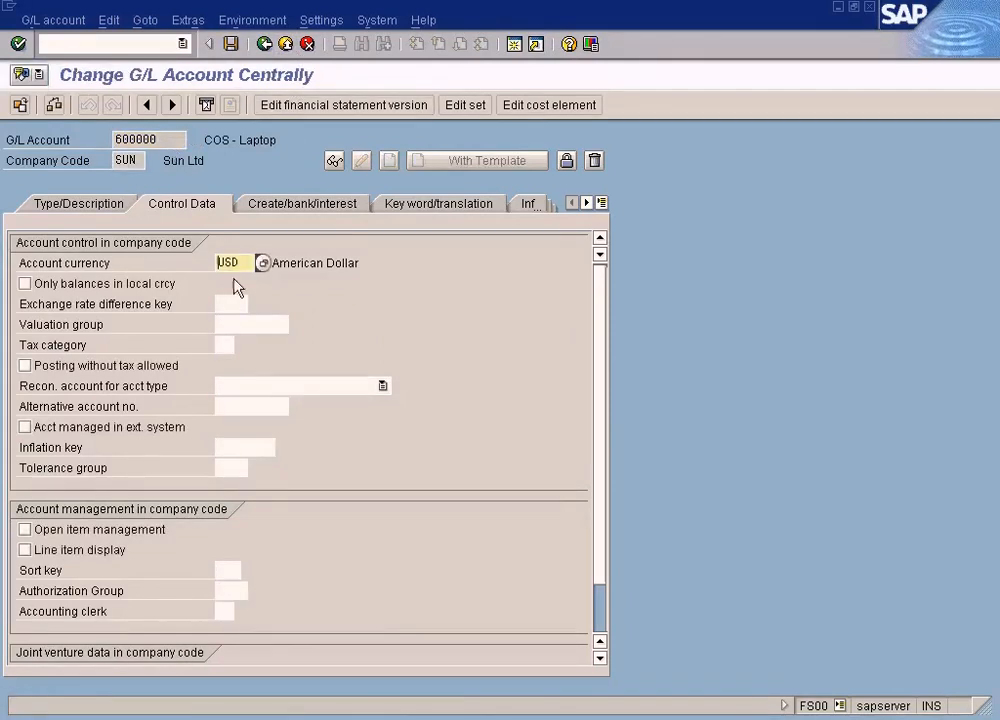
pyautogui.click(229, 341)
pyautogui.write('-')
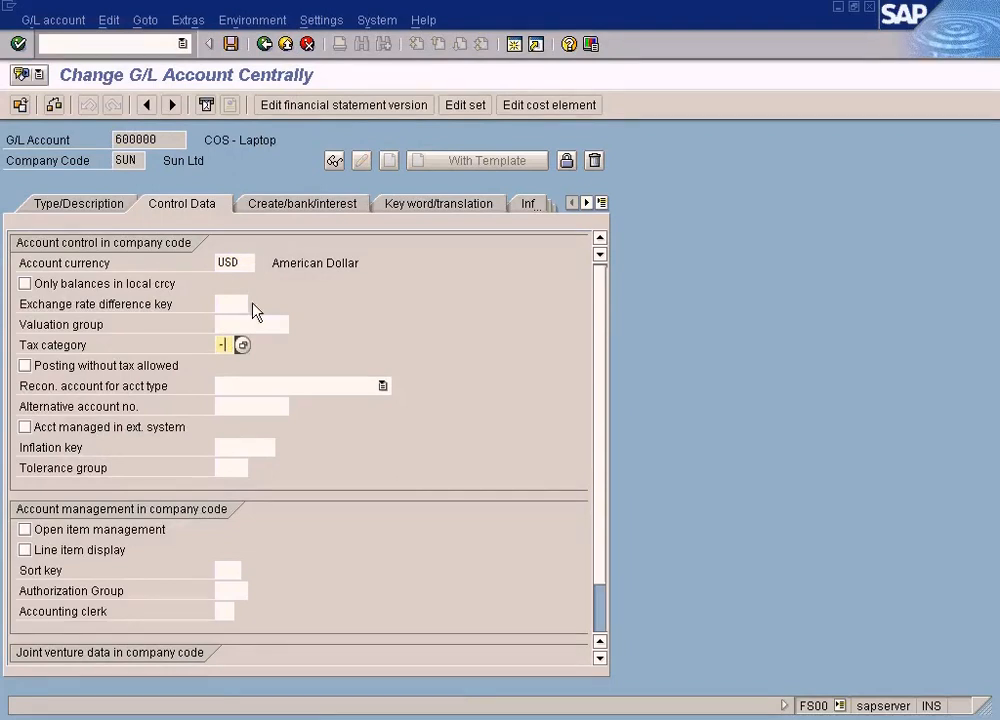
pyautogui.click(25, 366)
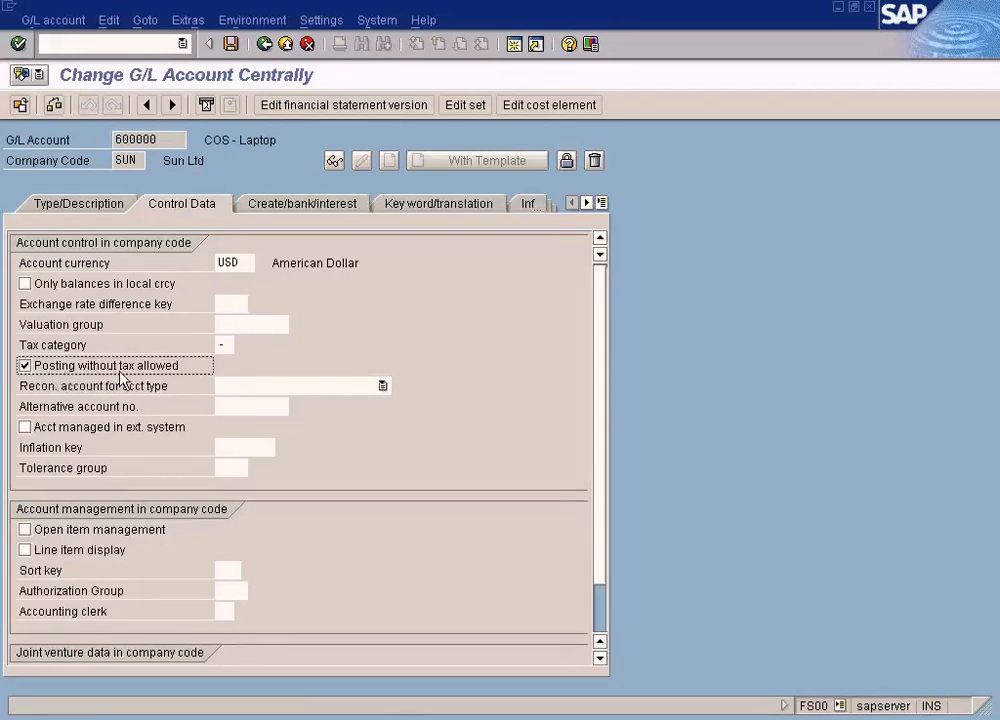
pyautogui.click(228, 44)
pyautogui.click(31, 343)
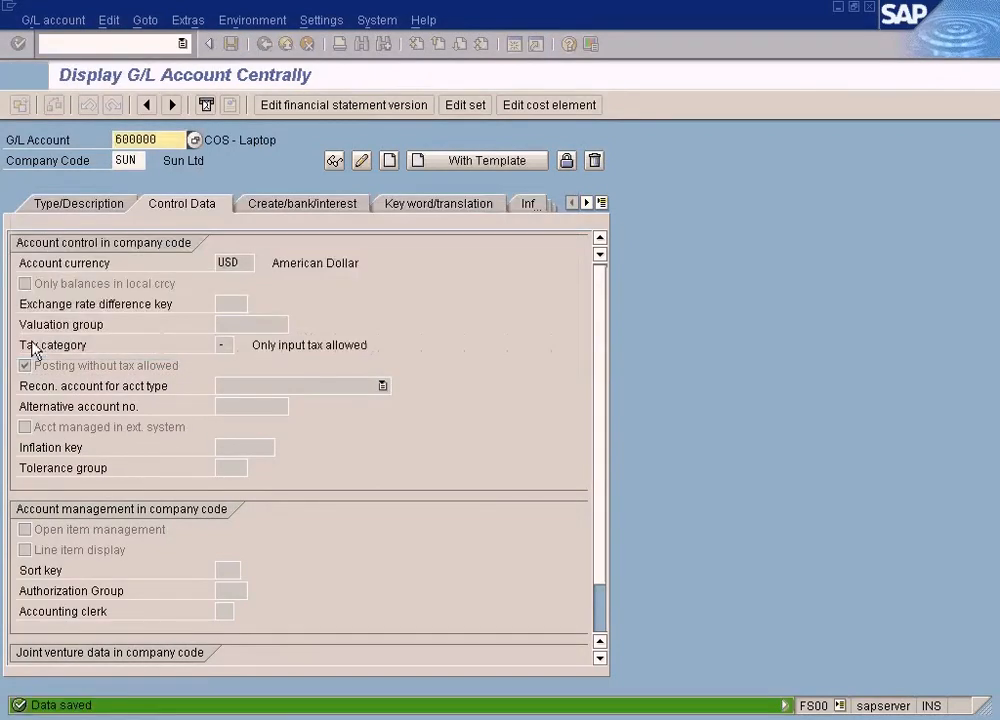
# Return to the draft vendor invoice, try to simulate it, and discard it in favour of a blank invoice.
pyautogui.click(284, 44)
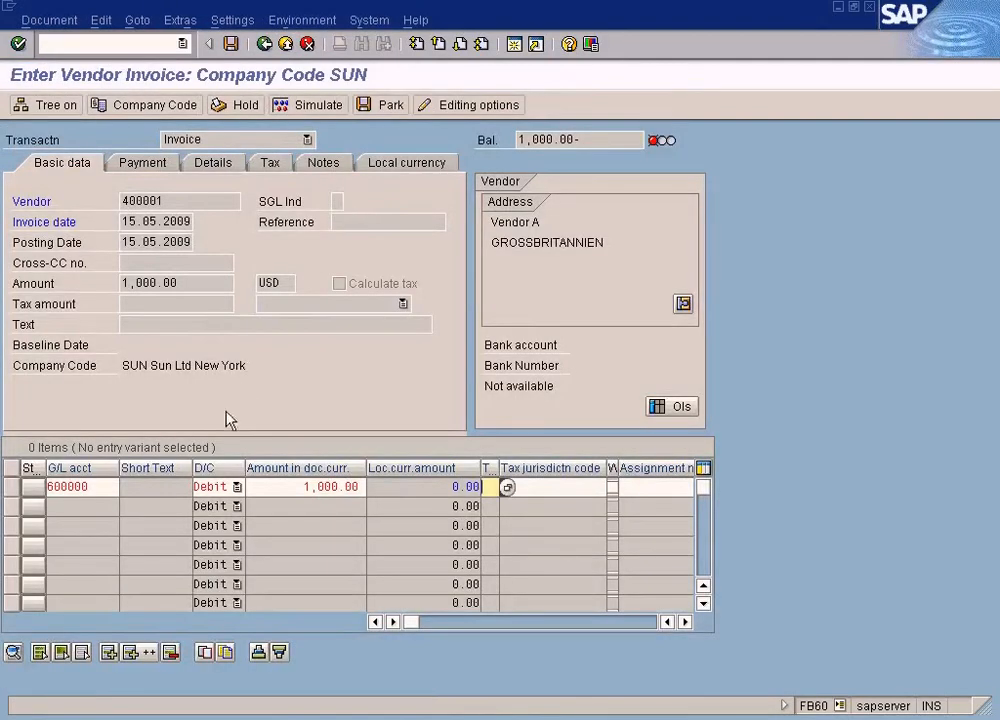
pyautogui.click(107, 486)
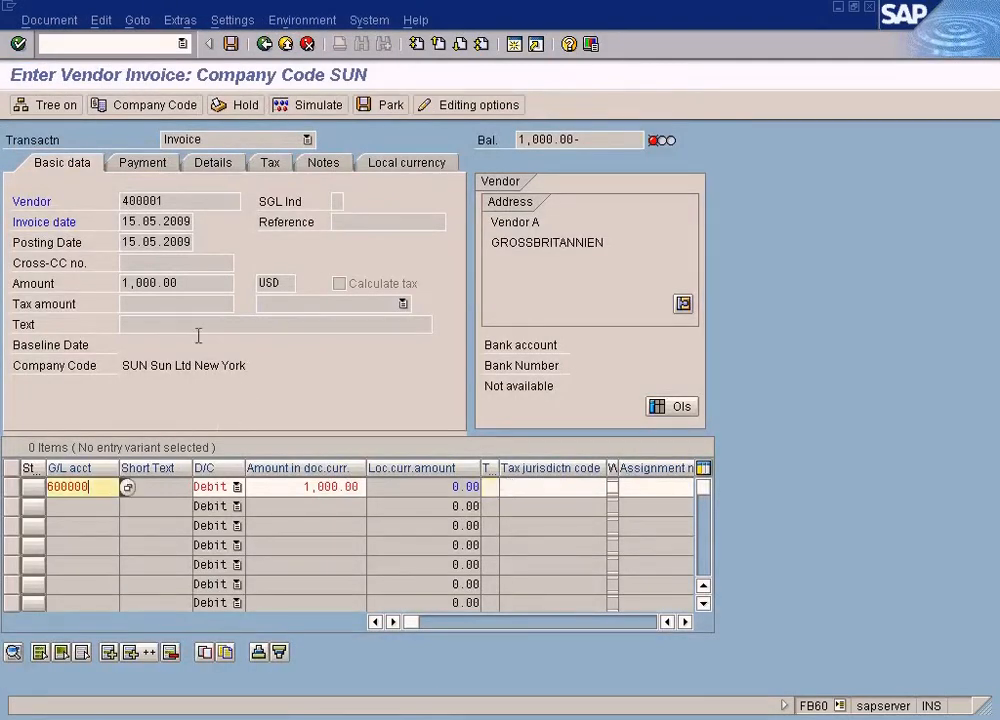
pyautogui.click(321, 106)
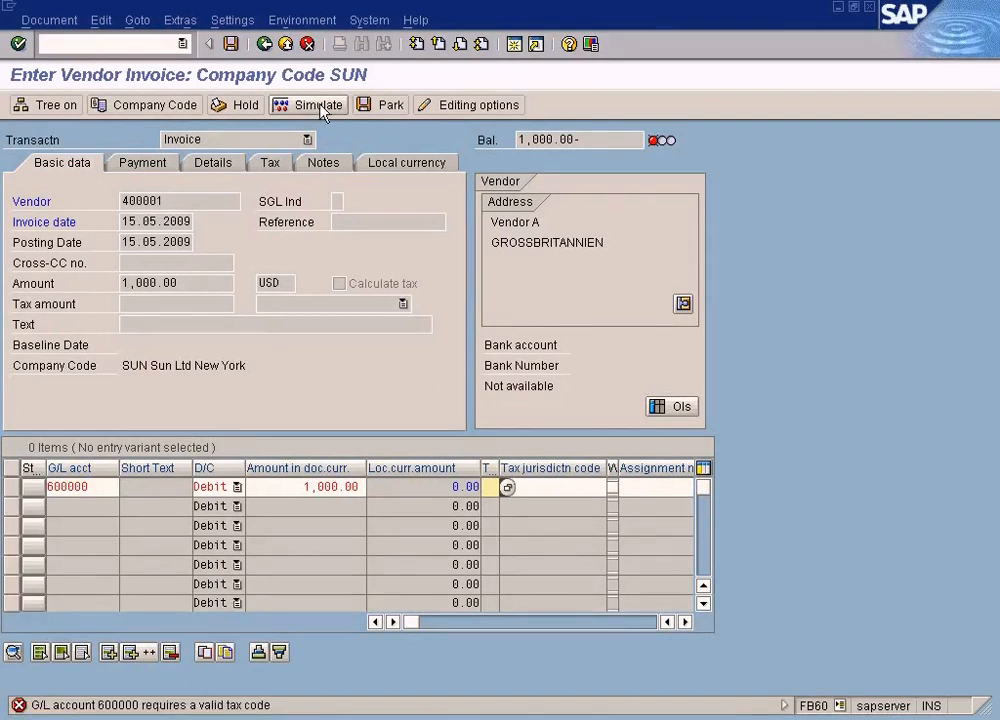
pyautogui.click(285, 44)
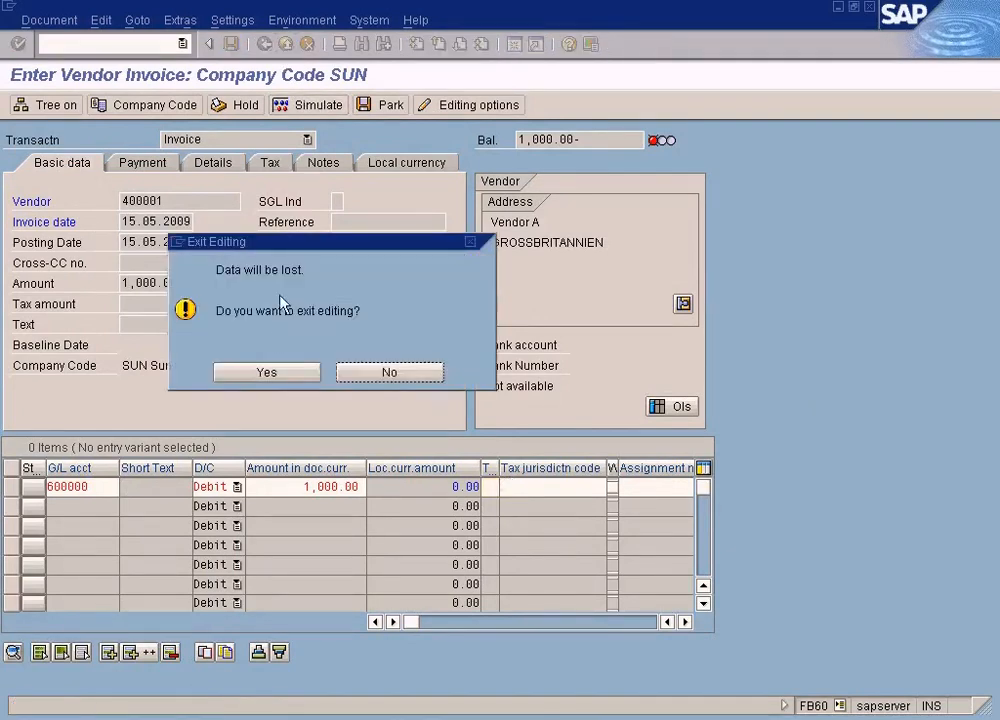
pyautogui.click(270, 372)
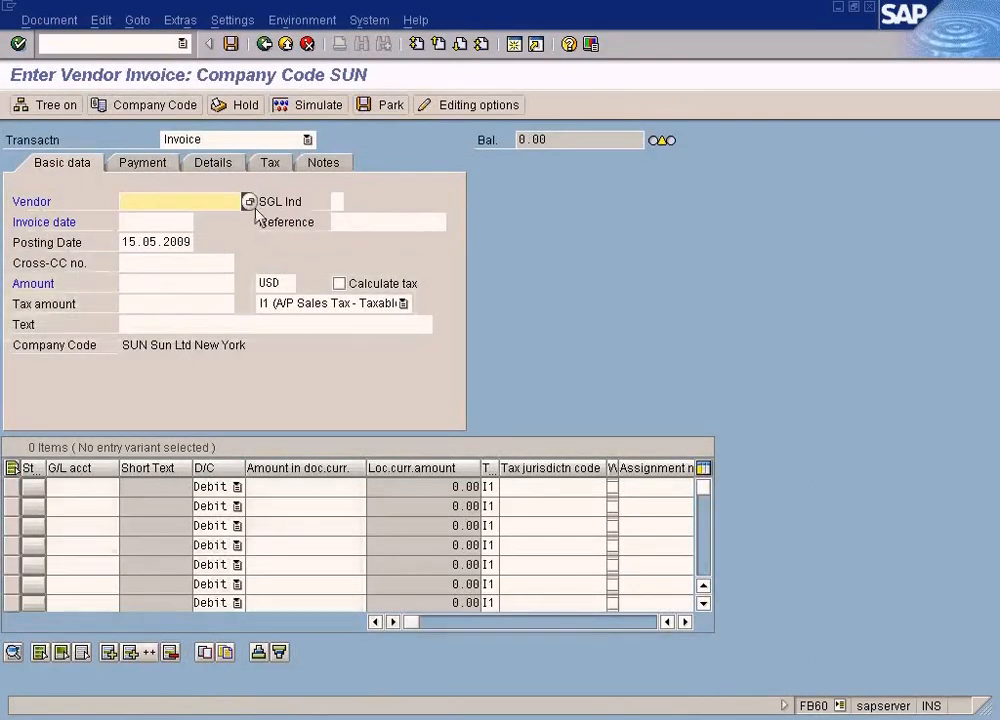
# Select Vendor A as the invoice's vendor and set the invoice date to 15.05.2009.
pyautogui.click(235, 201)
pyautogui.press('F4')
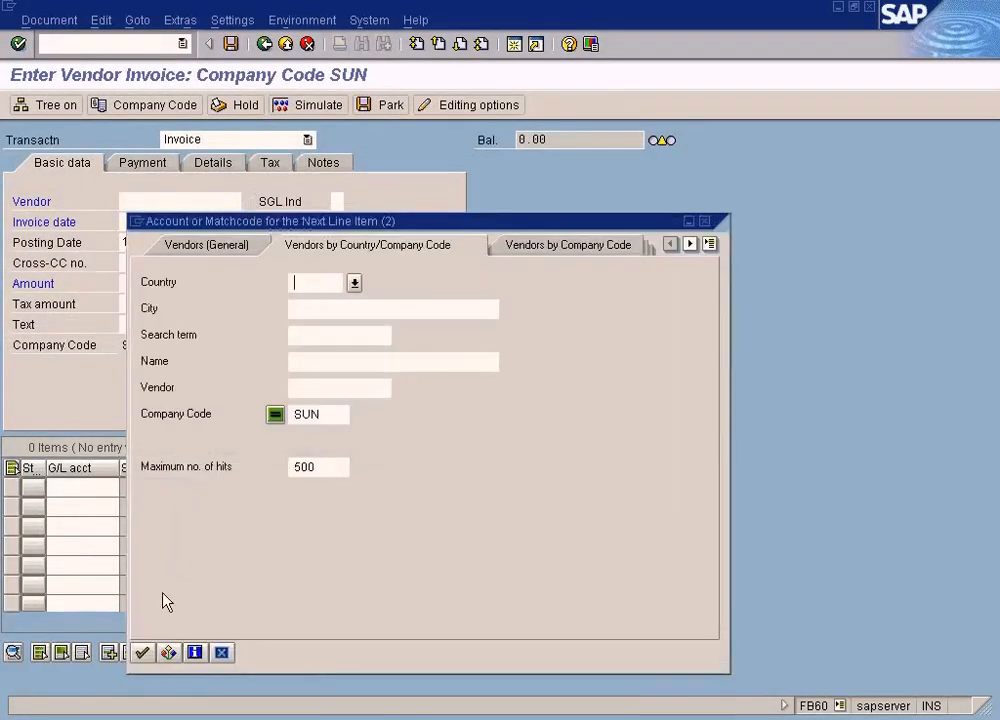
pyautogui.click(143, 651)
pyautogui.doubleClick(226, 195)
pyautogui.click(169, 219)
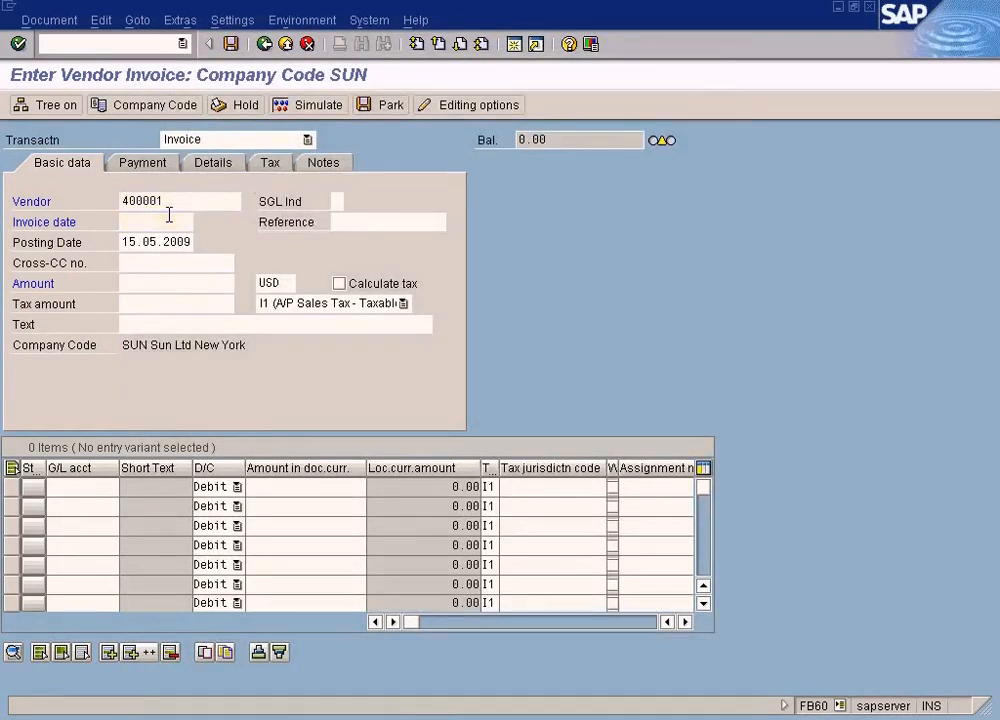
pyautogui.press('F4')
pyautogui.press('Return')
# Set the invoice amount to 1,000.00 USD and clear the tax code.
pyautogui.click(150, 282)
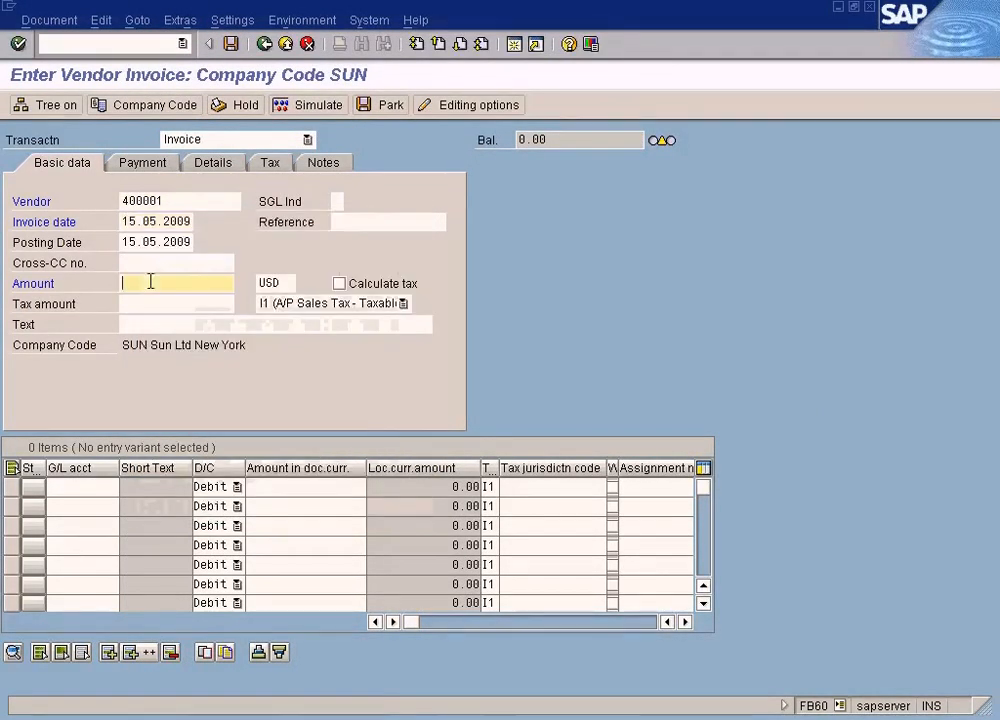
pyautogui.write('1000')
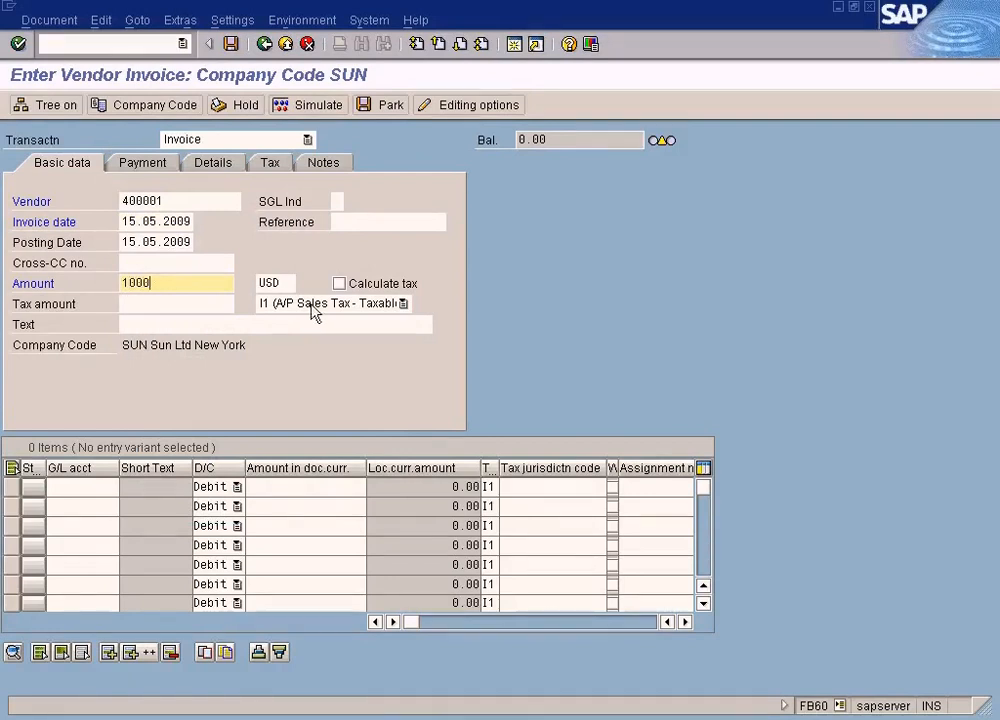
pyautogui.click(313, 303)
pyautogui.click(286, 404)
pyautogui.press('Return')
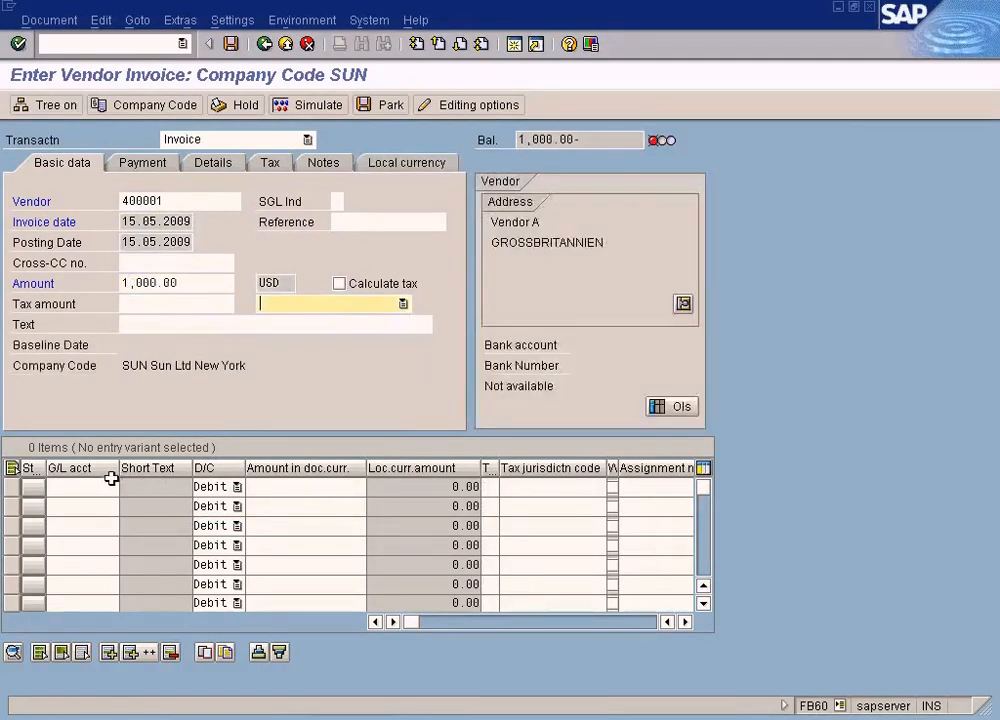
# Add a debit line of 1,000 for the COS - Laptop account and start simulating the invoice.
pyautogui.click(103, 486)
pyautogui.click(127, 487)
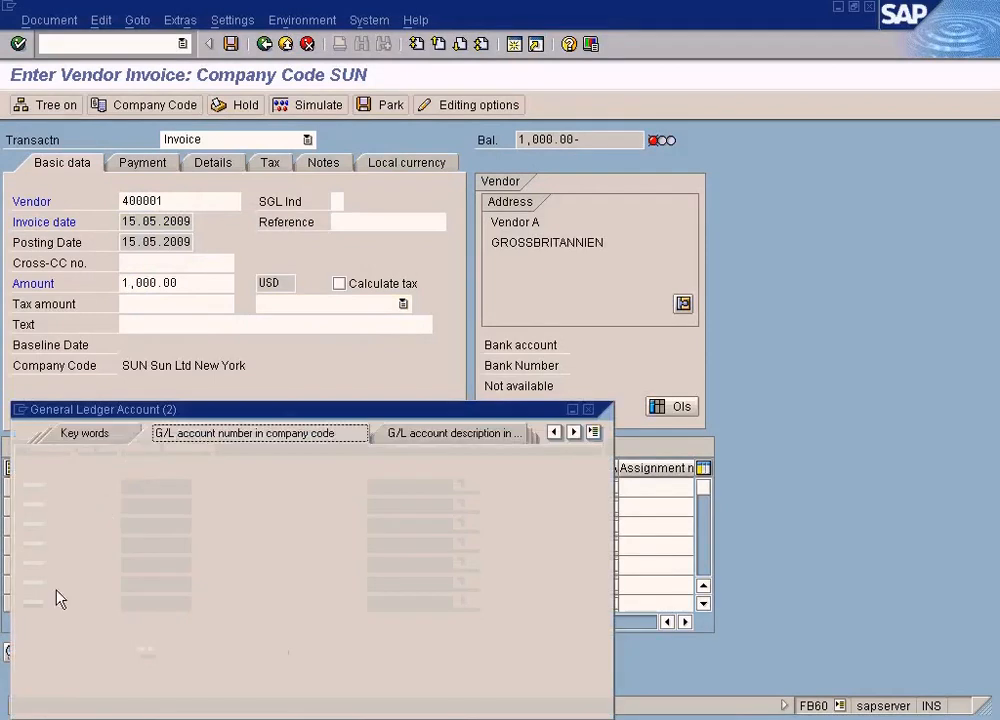
pyautogui.click(27, 698)
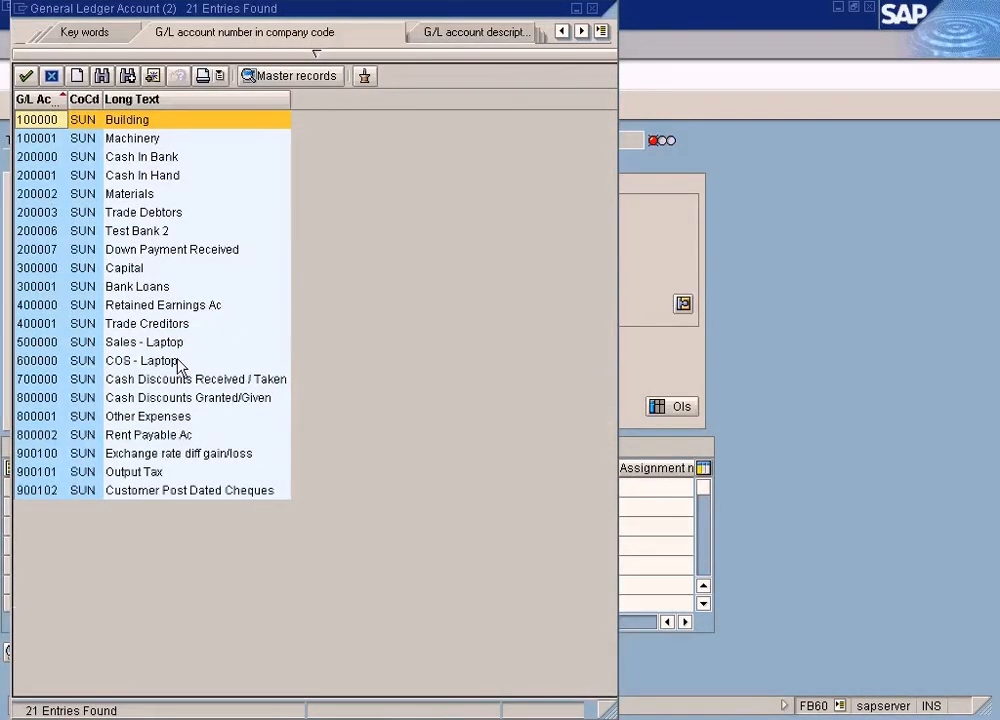
pyautogui.doubleClick(178, 366)
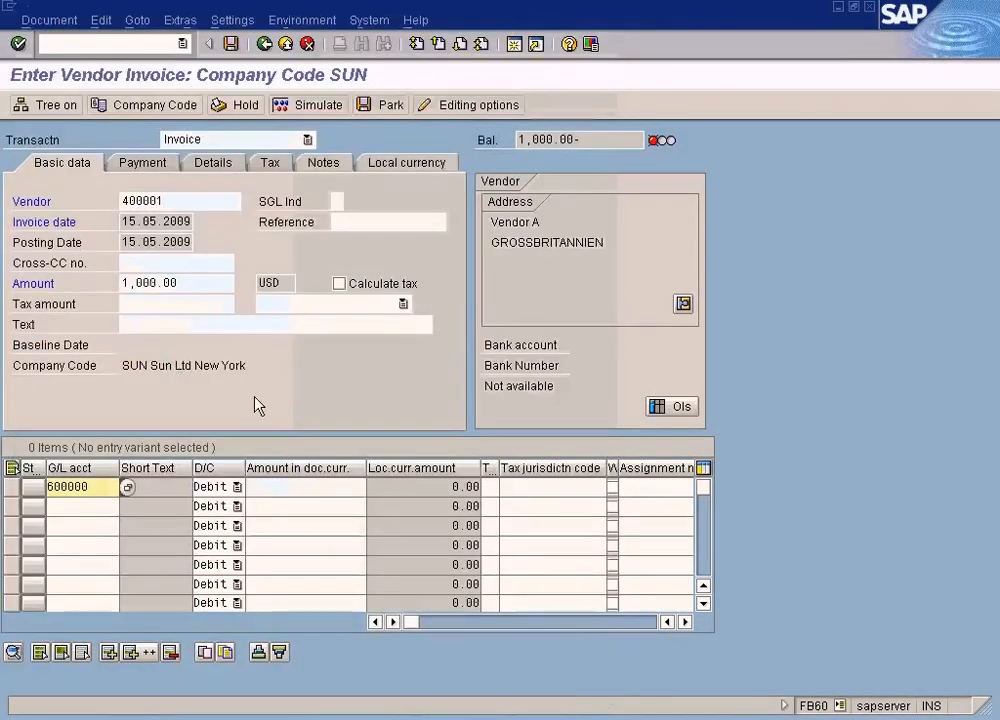
pyautogui.click(304, 486)
pyautogui.write('1,')
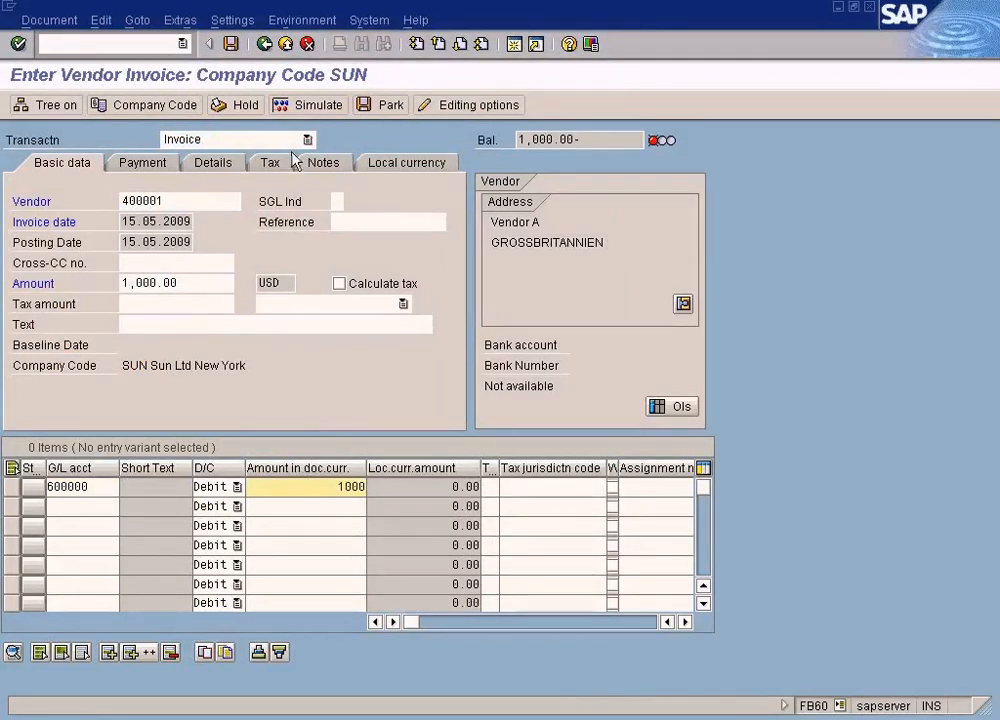
pyautogui.write('000')
pyautogui.click(312, 105)
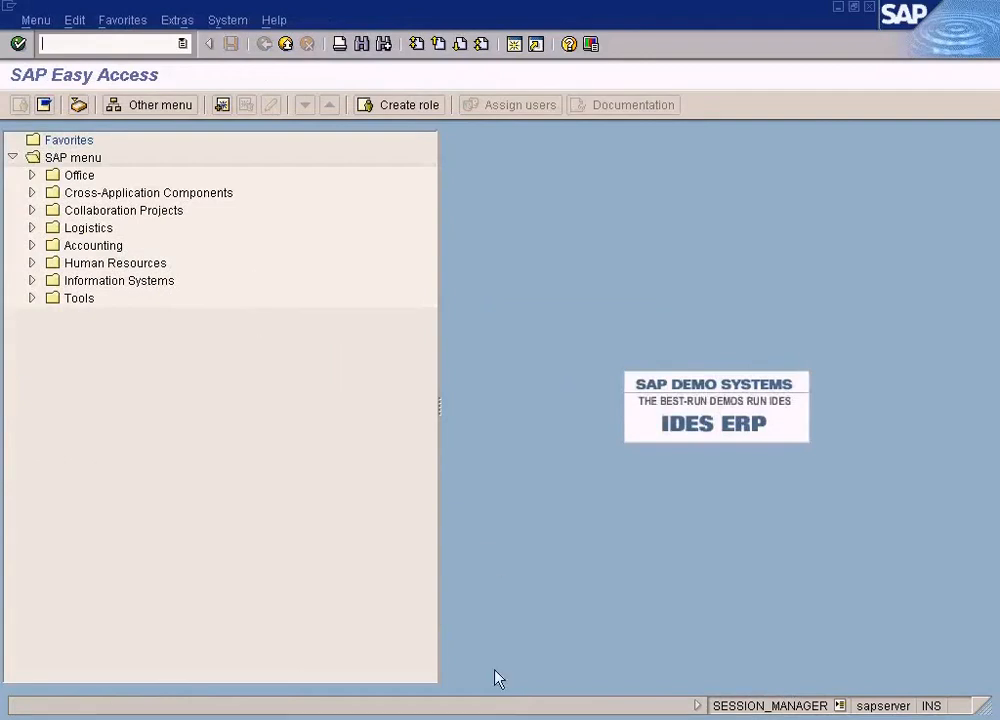
# Open transaction FS00 in the free SAP Easy Access session and examine the COS - Laptop account's control data for its tax settings.
pyautogui.click(499, 718)
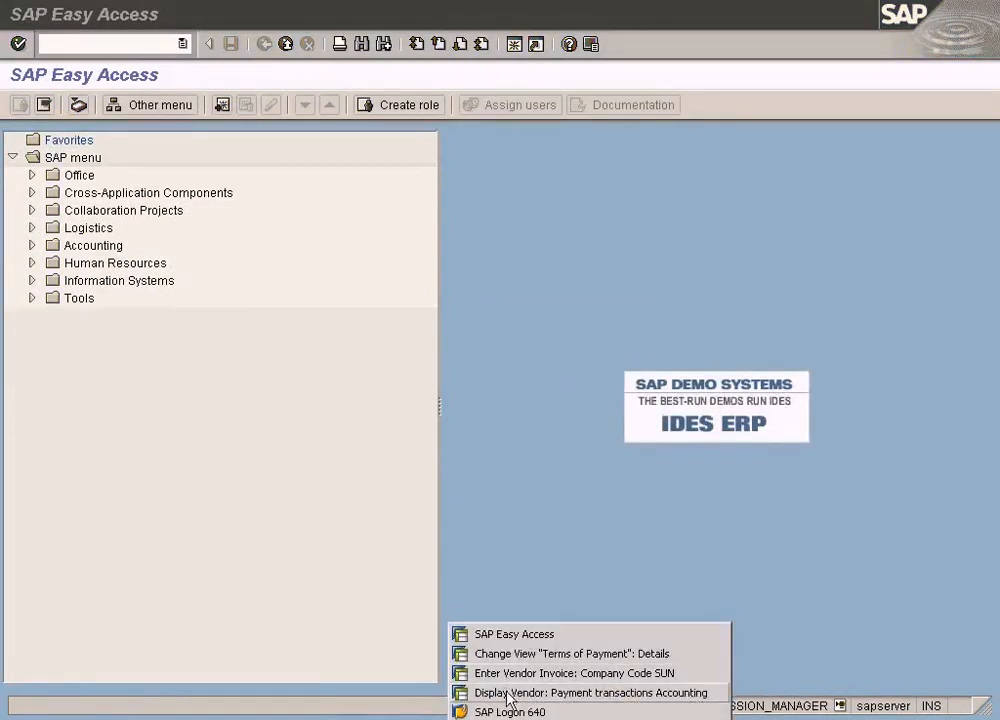
pyautogui.click(507, 673)
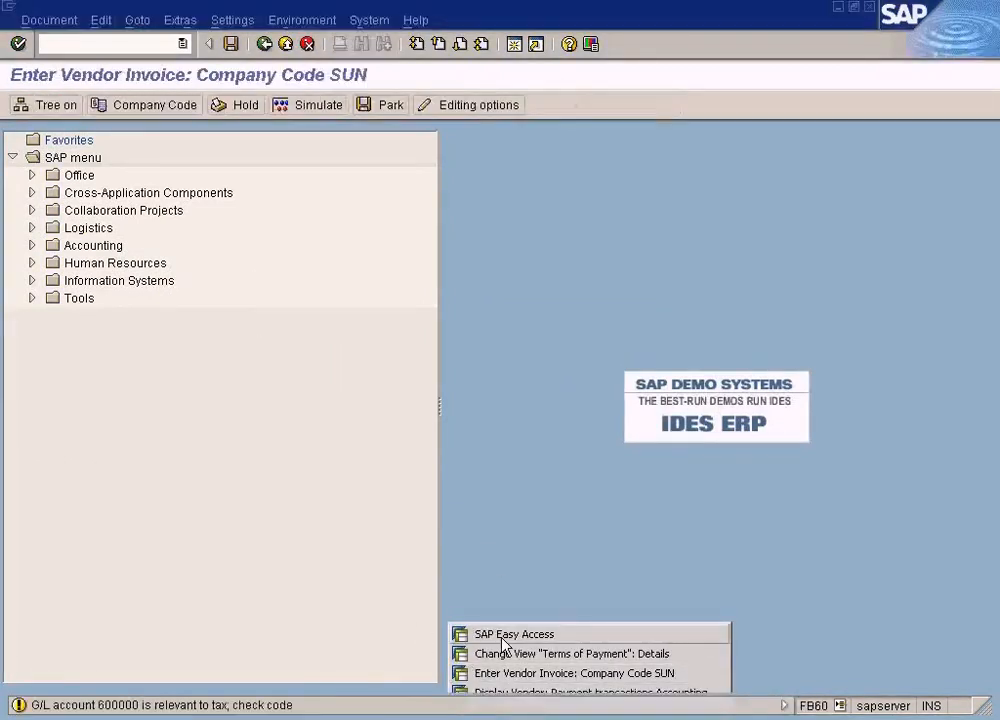
pyautogui.hotkey('alt', 'Tab')
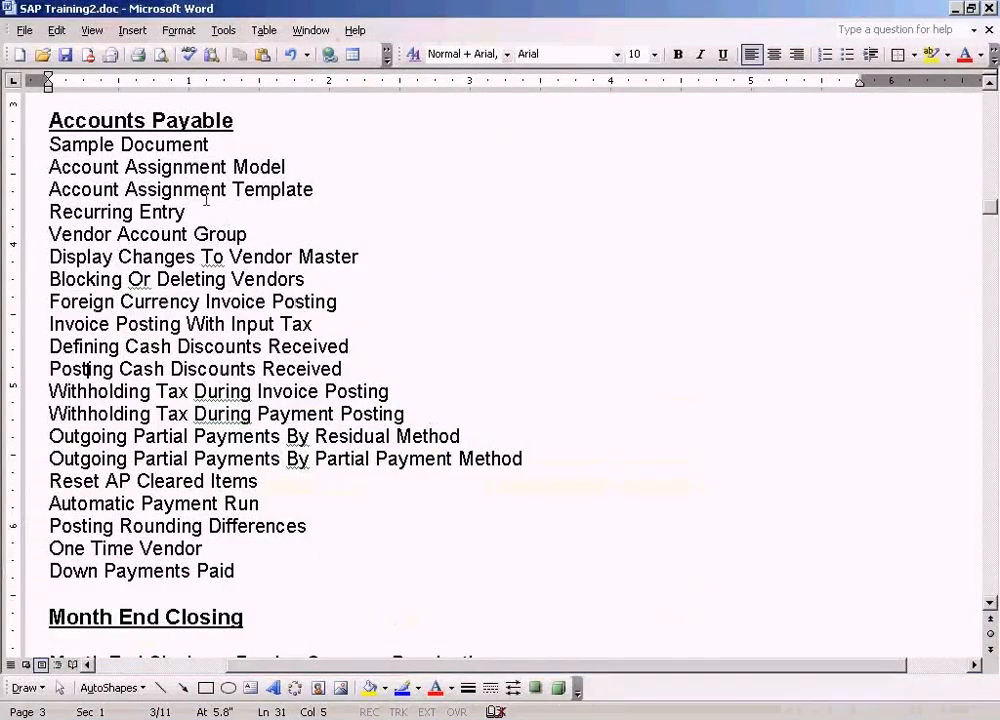
pyautogui.hotkey('alt', 'Tab')
pyautogui.click(471, 712)
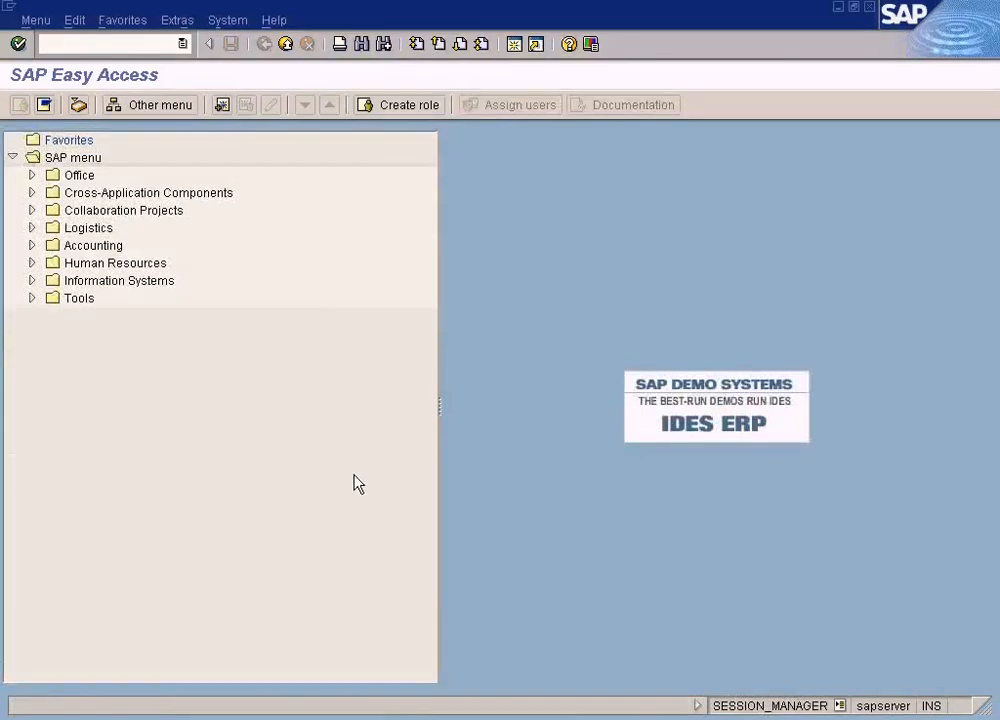
pyautogui.write('00')
pyautogui.press('Return')
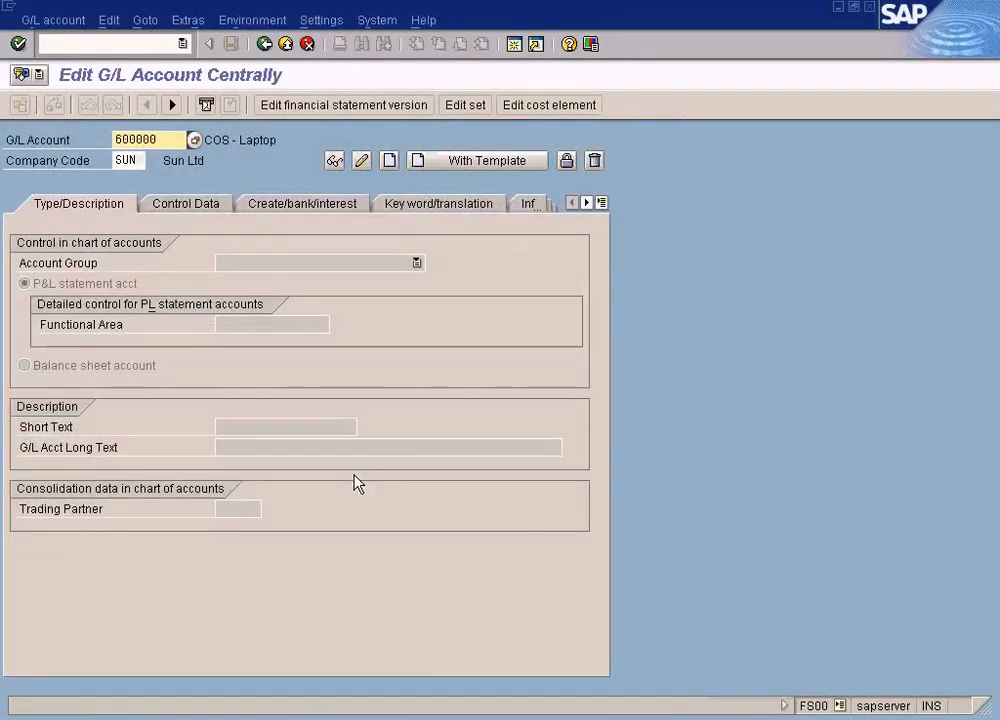
pyautogui.click(186, 203)
pyautogui.click(105, 368)
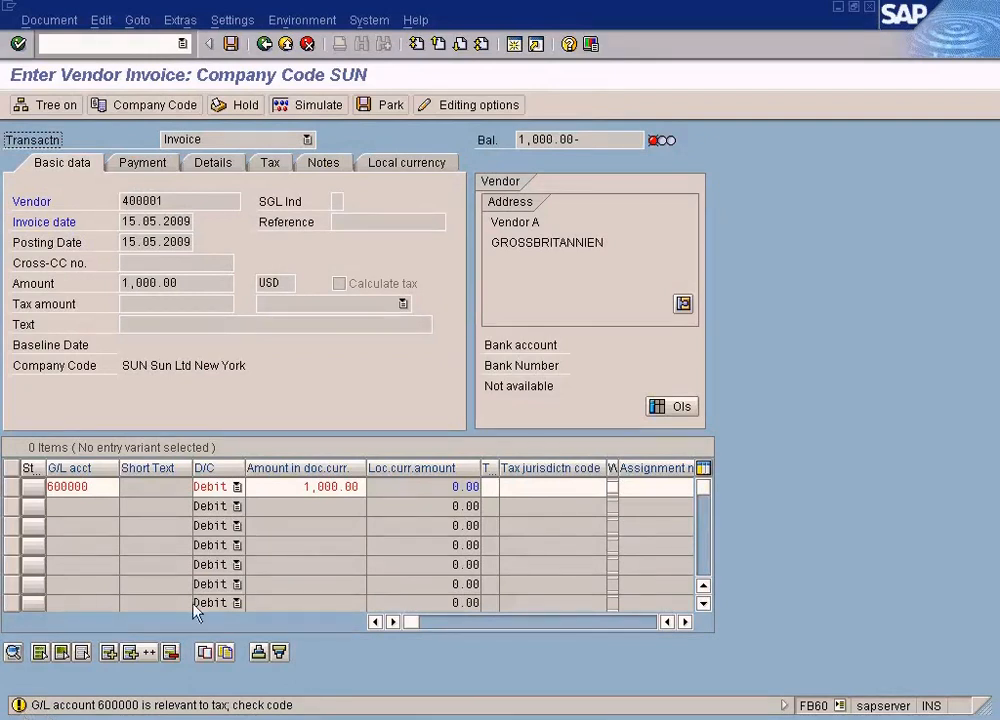
# Accept the tax warning on the draft invoice, review the simulated line items, and return to invoice entry.
pyautogui.press('Return')
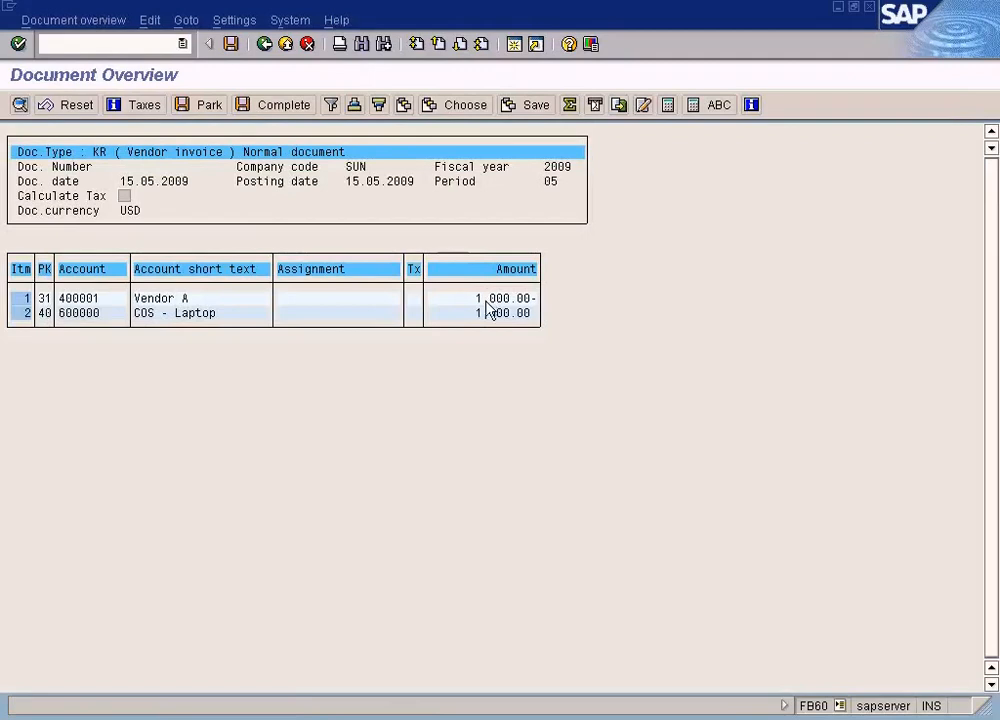
pyautogui.click(265, 45)
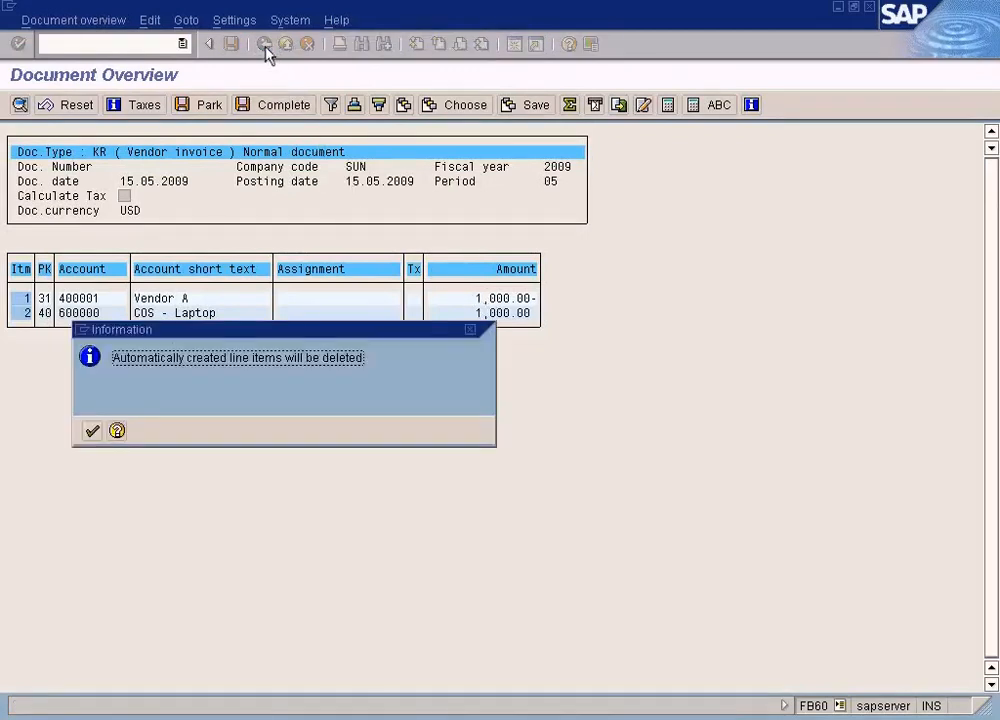
pyautogui.click(91, 431)
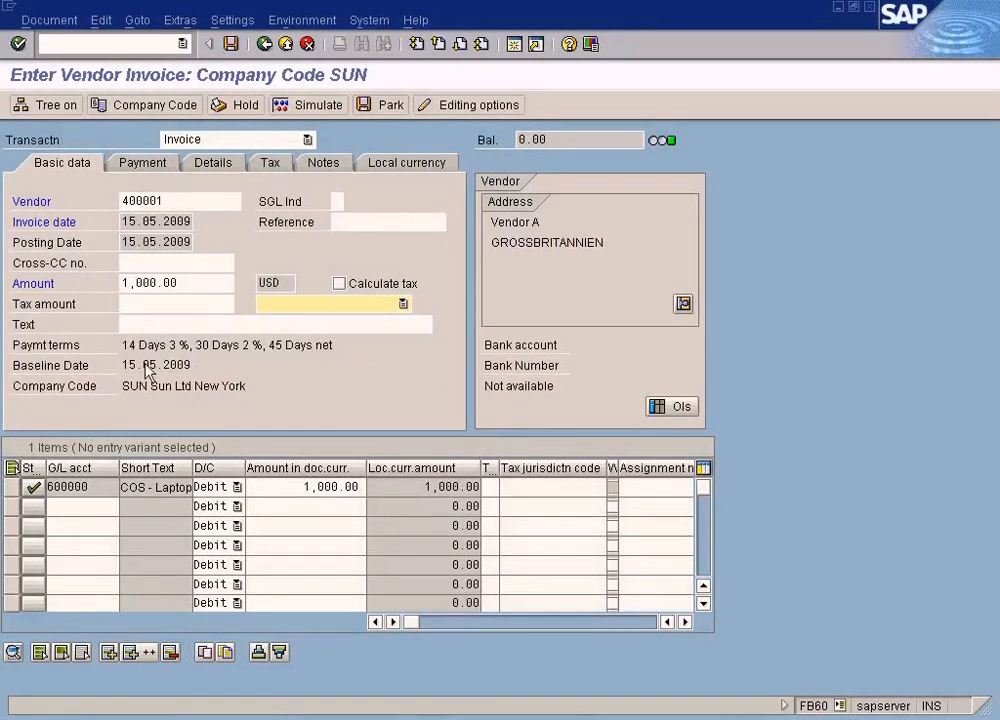
# Examine the invoice's payment terms, including the discount percentages, discount periods and net due period.
pyautogui.click(152, 168)
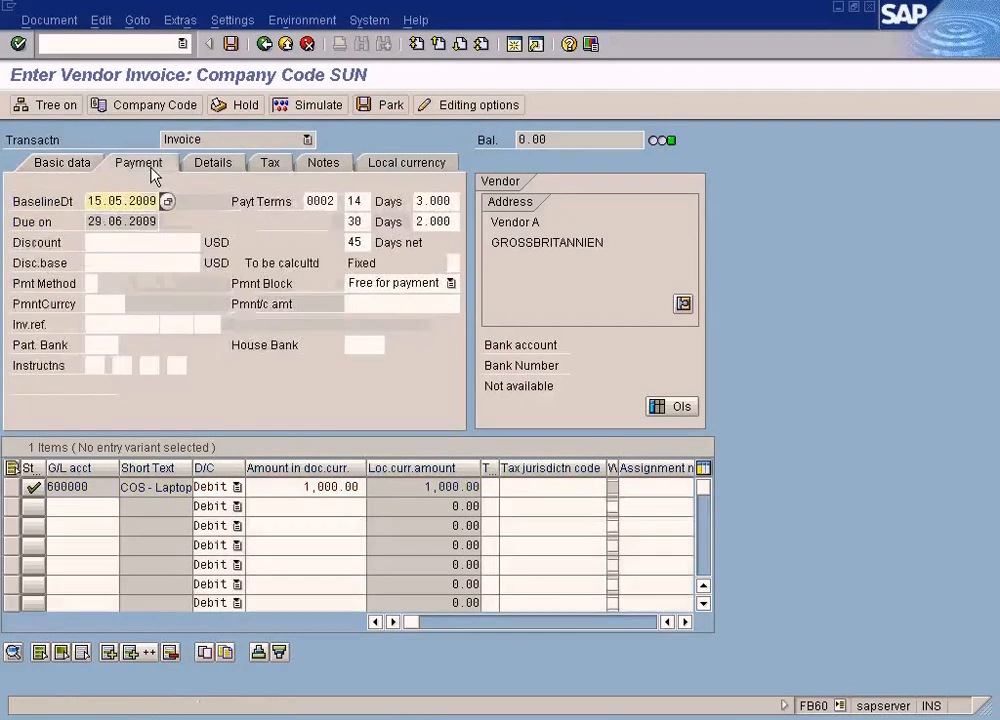
pyautogui.doubleClick(316, 201)
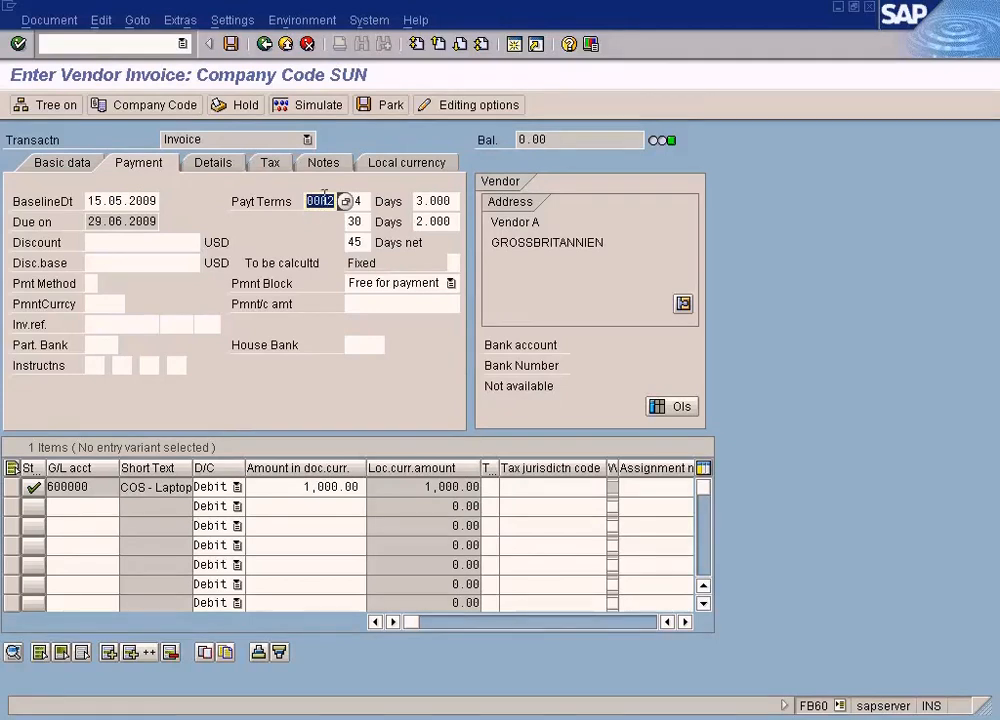
pyautogui.click(362, 202)
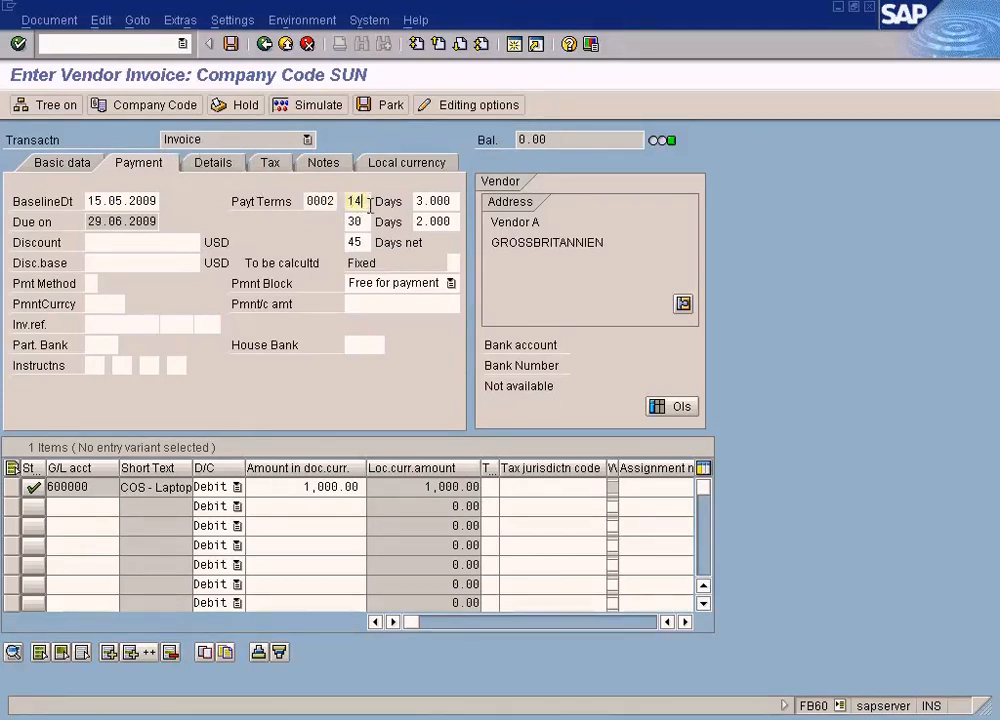
pyautogui.doubleClick(440, 201)
pyautogui.moveTo(457, 221); pyautogui.dragTo(343, 222)
pyautogui.moveTo(449, 222); pyautogui.dragTo(404, 224)
pyautogui.click(362, 243)
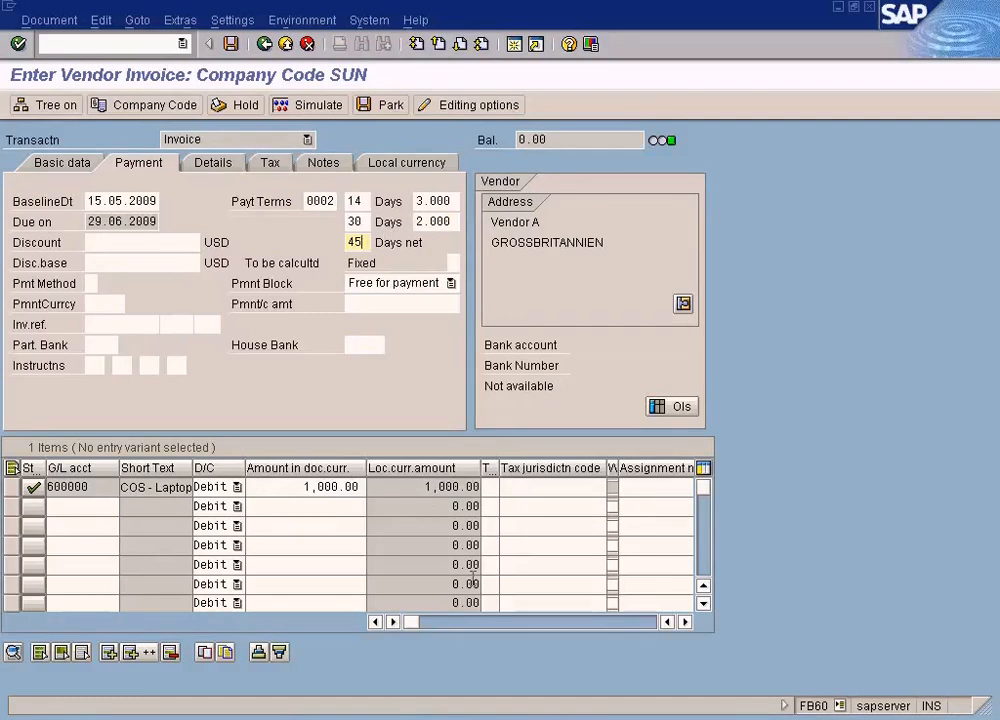
# Compare the invoice's payment terms with the configuration details of terms 0002 in the other session, and return to the invoice.
pyautogui.click(505, 718)
pyautogui.click(535, 655)
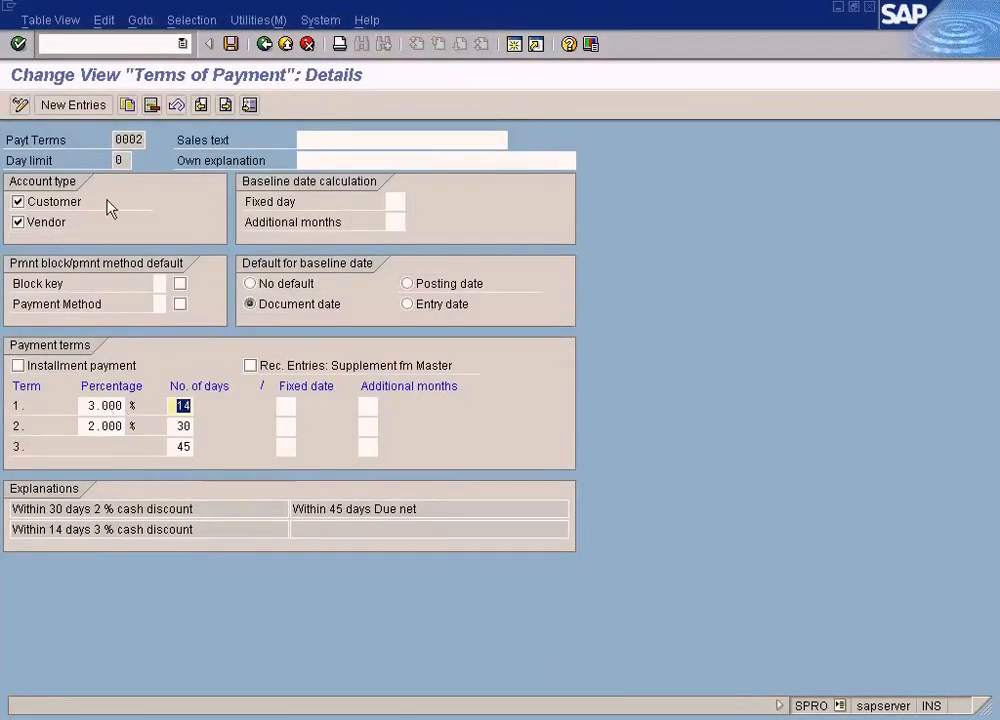
pyautogui.click(114, 139)
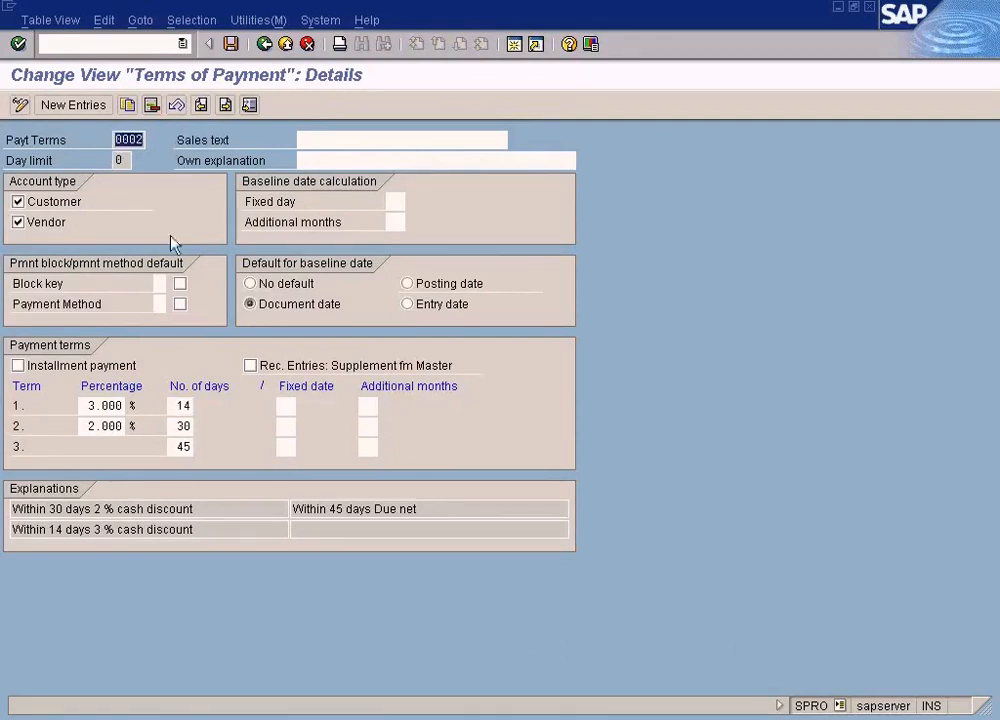
pyautogui.click(84, 405)
pyautogui.click(176, 404)
pyautogui.click(88, 426)
pyautogui.click(181, 426)
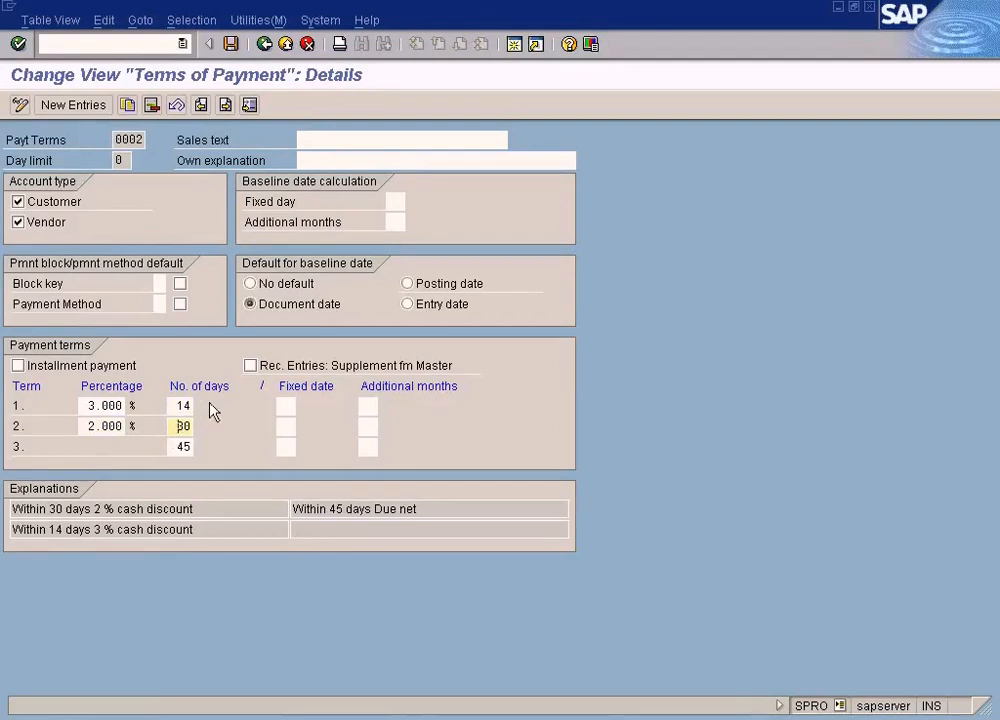
pyautogui.hotkey('alt', 'Tab')
pyautogui.click(352, 201)
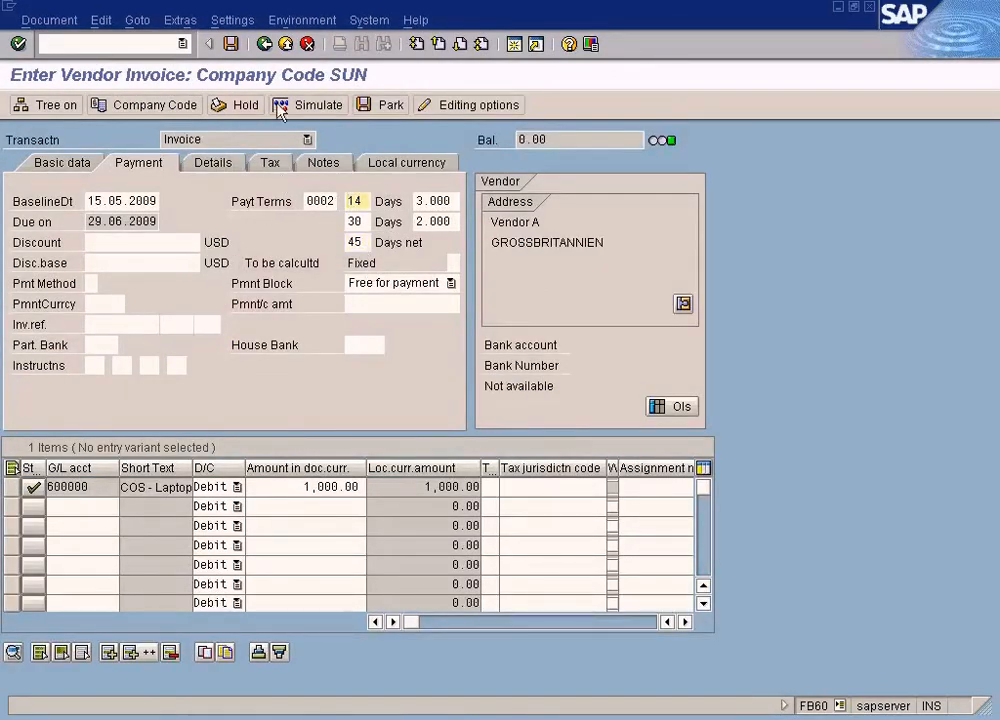
# Review the available terms of payment and set the invoice's payment terms to 0003.
pyautogui.click(331, 202)
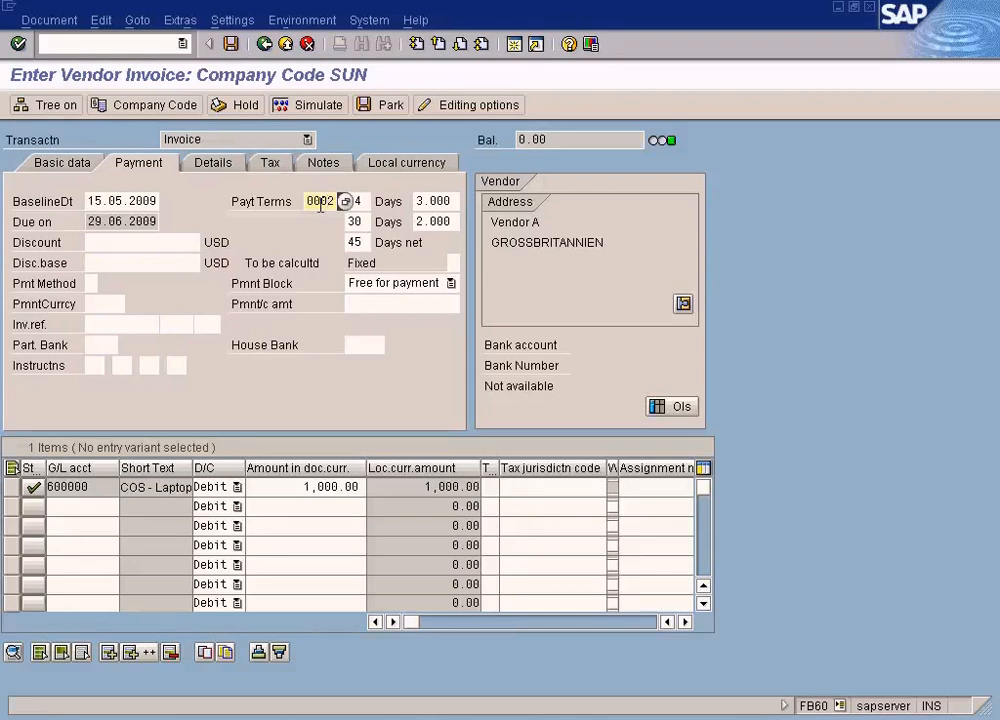
pyautogui.click(345, 201)
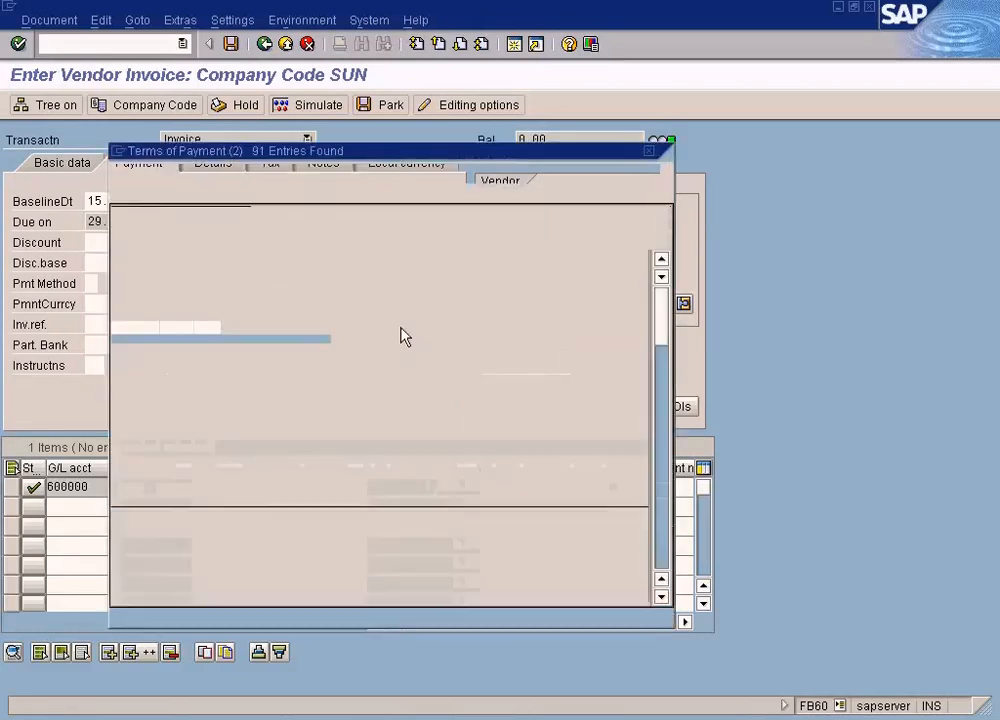
pyautogui.click(205, 355)
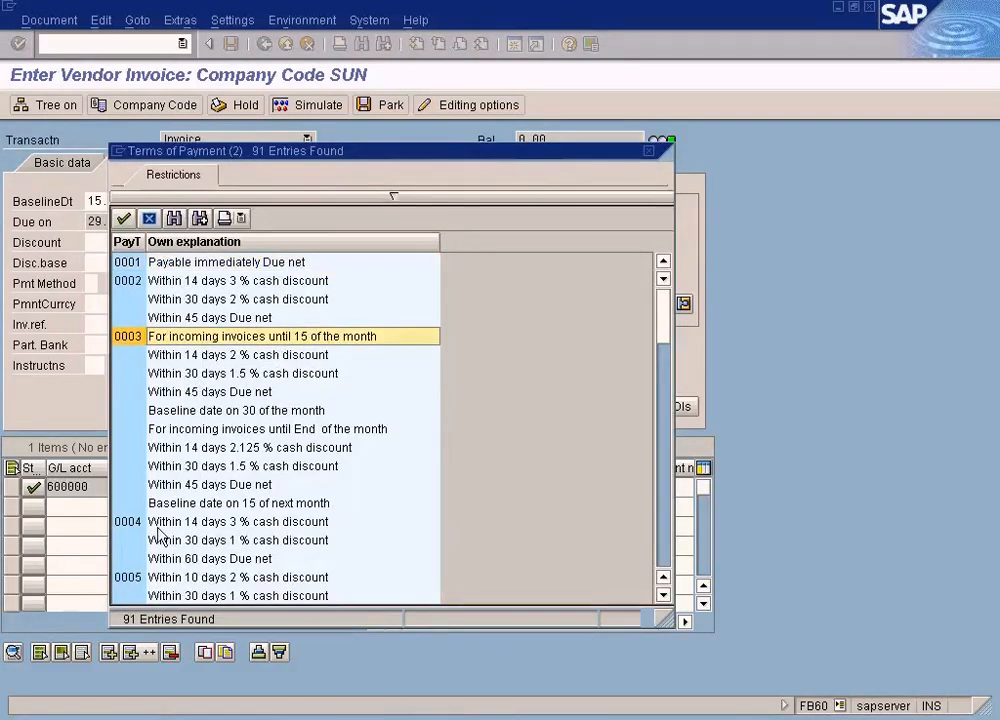
pyautogui.click(158, 539)
pyautogui.click(158, 522)
pyautogui.click(179, 339)
pyautogui.click(183, 521)
pyautogui.click(184, 339)
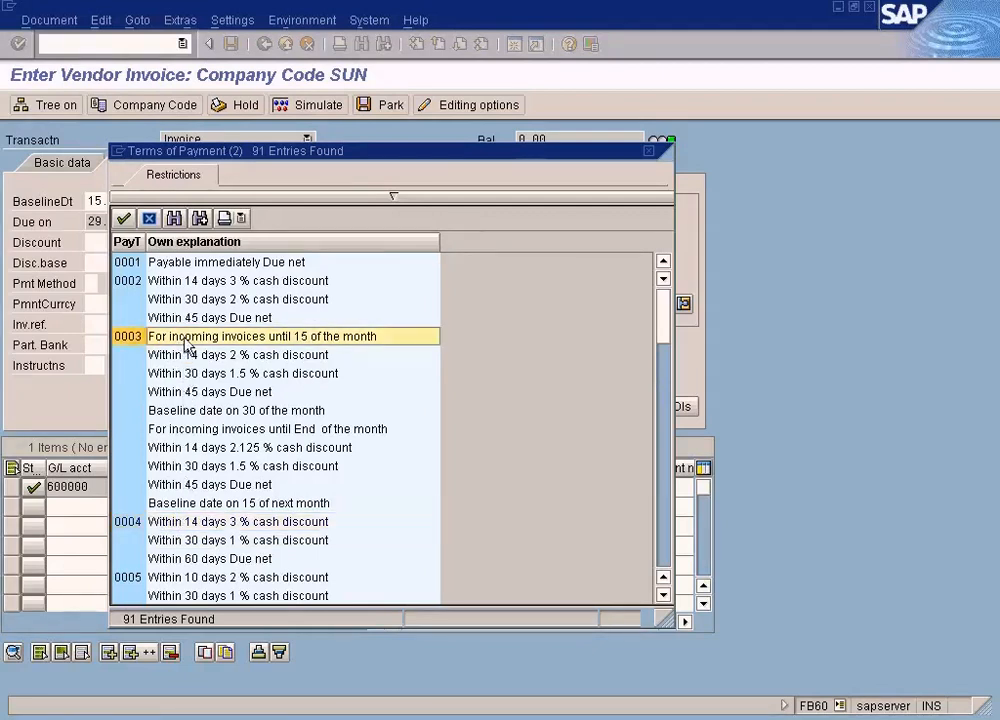
pyautogui.doubleClick(184, 339)
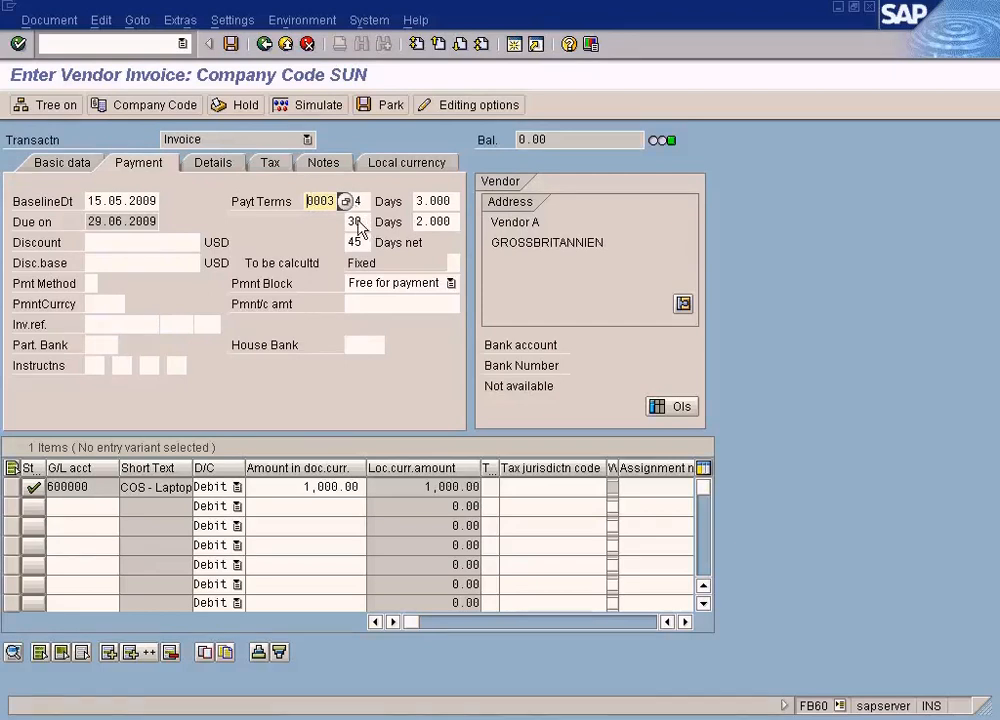
# Set the invoice's payment terms to 0002 and post the invoice, accepting the tax warning.
pyautogui.click(344, 201)
pyautogui.doubleClick(150, 281)
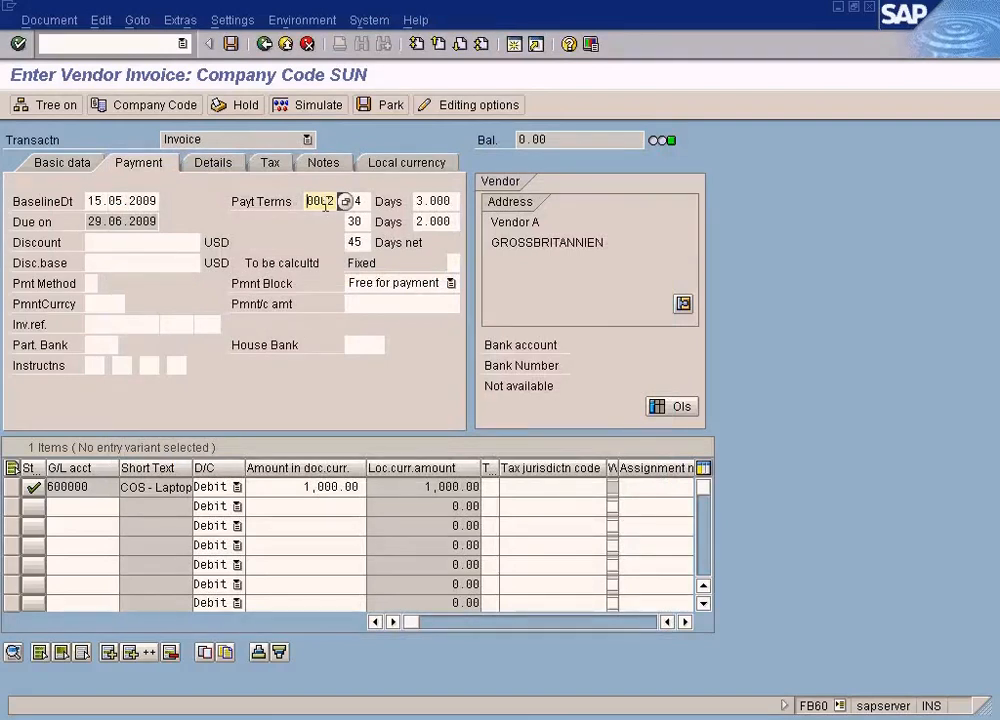
pyautogui.click(231, 45)
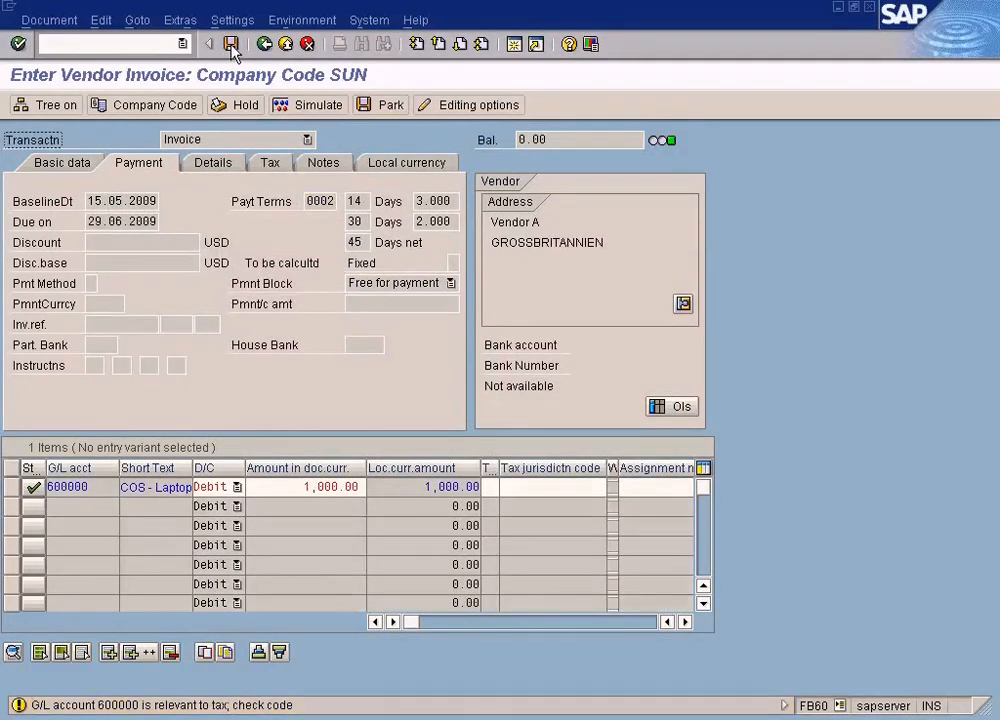
pyautogui.click(231, 46)
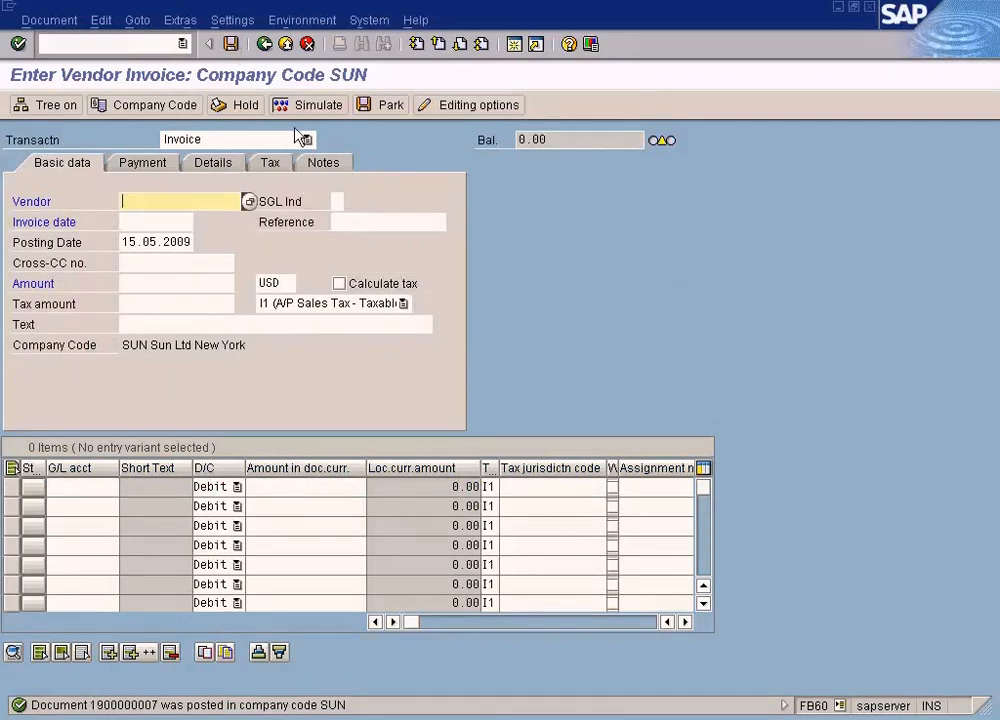
# Leave vendor invoice entry, discarding the blank form, and open the posting transaction for outgoing payments under Accounts Payable document entry.
pyautogui.press('F3')
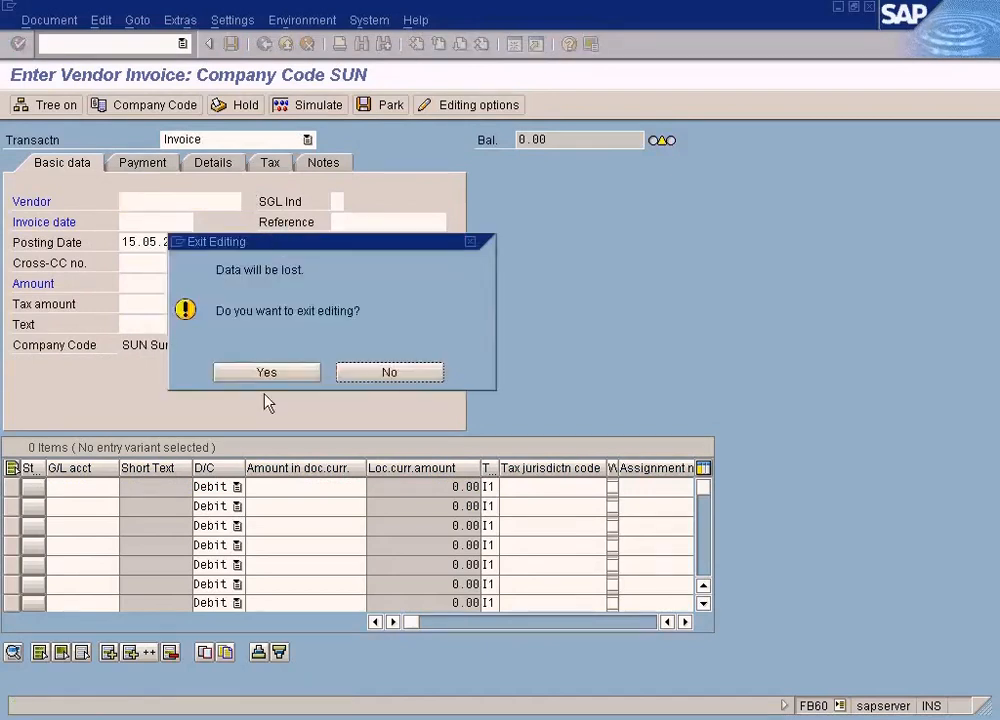
pyautogui.click(264, 376)
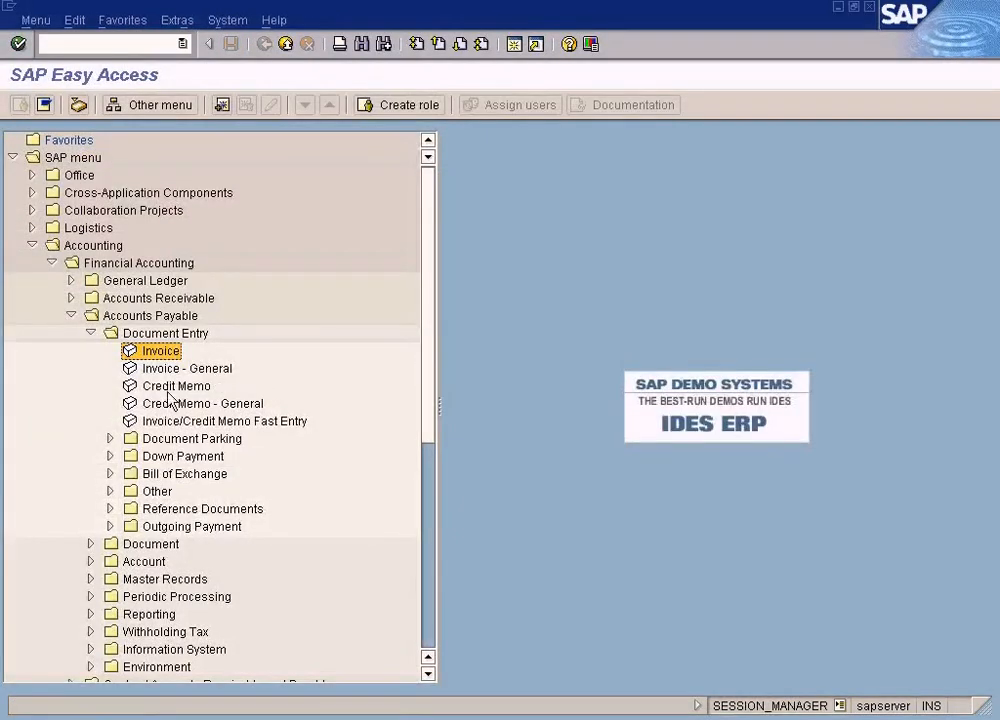
pyautogui.click(114, 526)
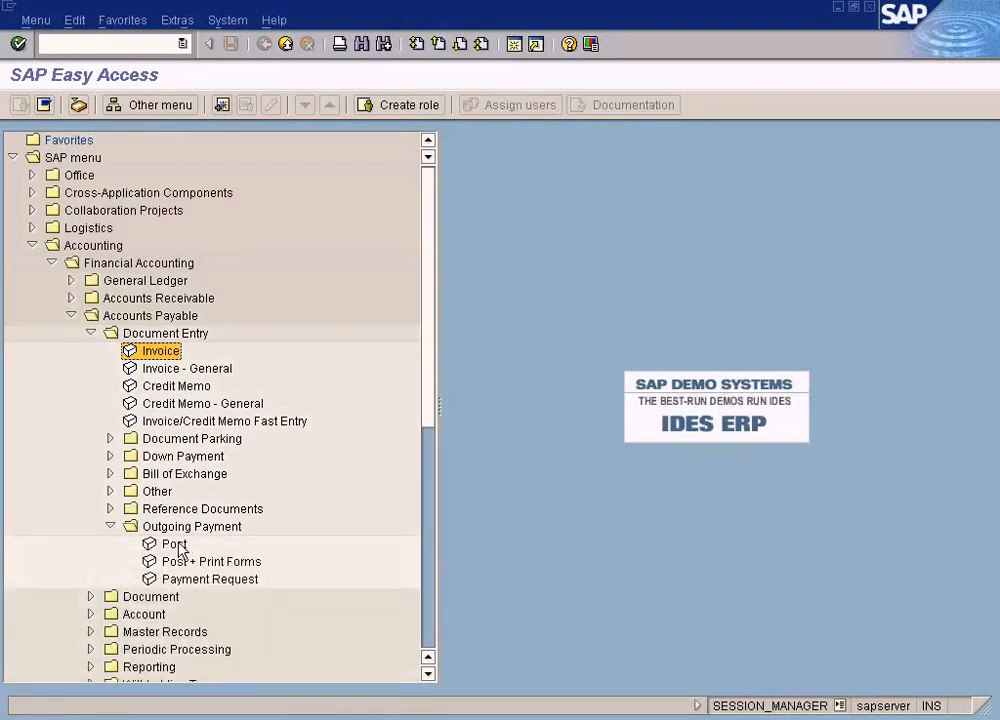
pyautogui.doubleClick(176, 545)
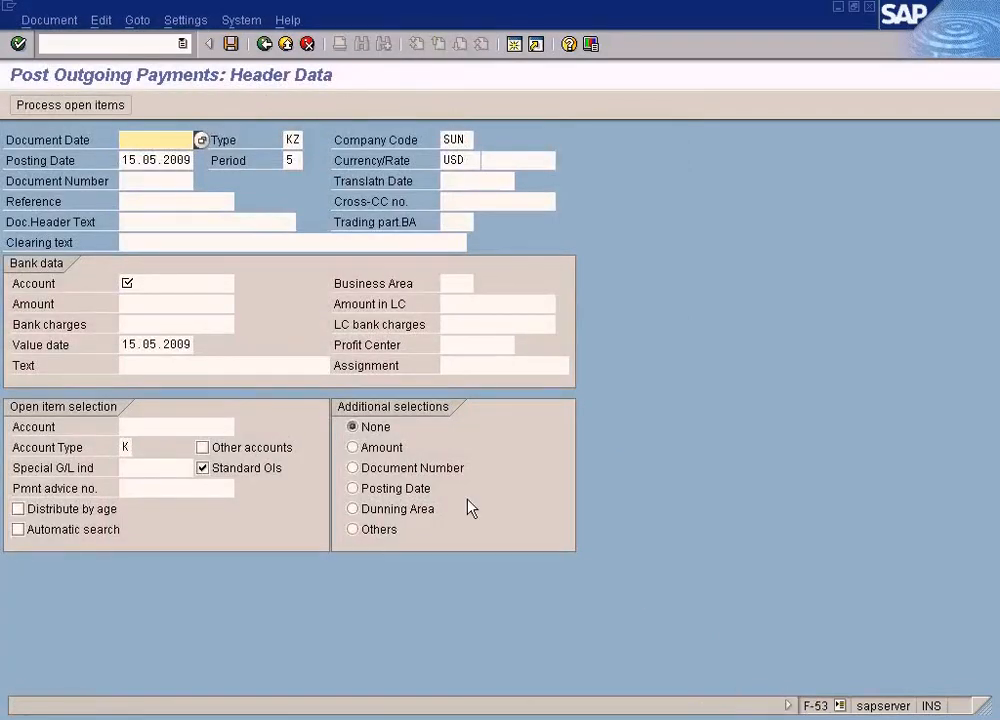
# Set the outgoing payment's document date to 15.05.2009 and choose G/L account 200000 as the bank account.
pyautogui.press('F4')
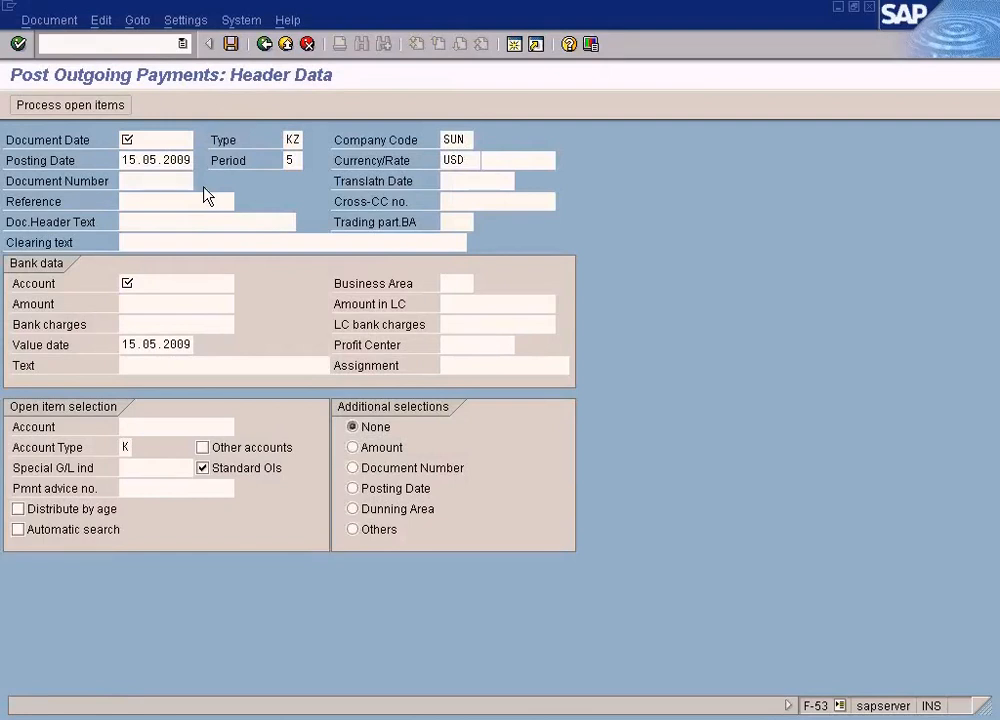
pyautogui.press('Return')
pyautogui.click(152, 283)
pyautogui.press('F4')
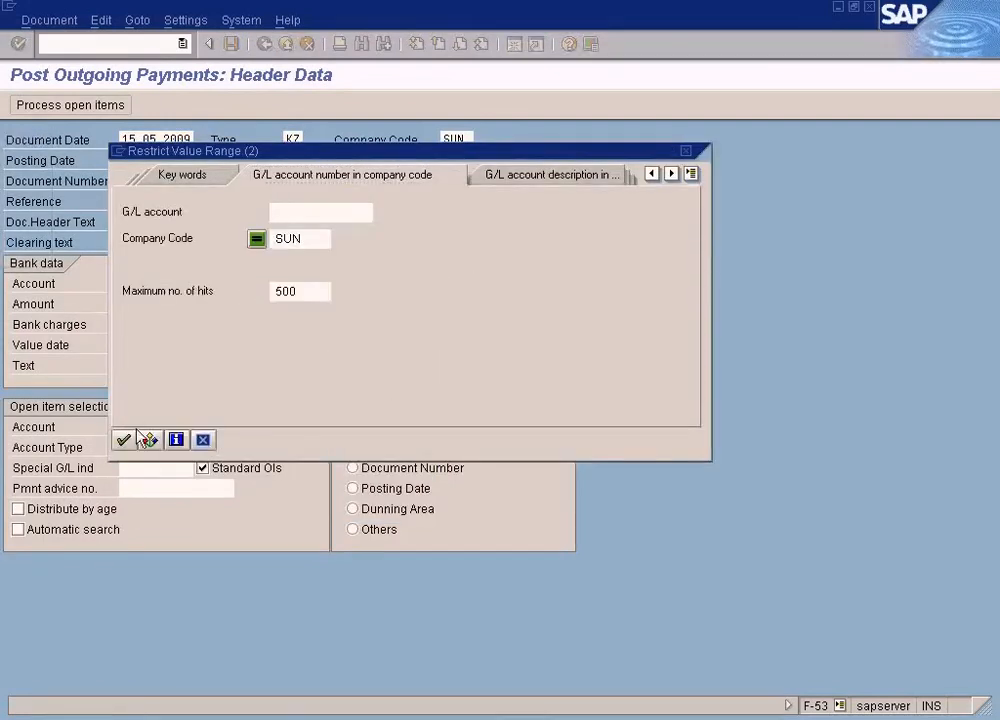
pyautogui.click(124, 379)
pyautogui.doubleClick(262, 157)
pyautogui.click(185, 304)
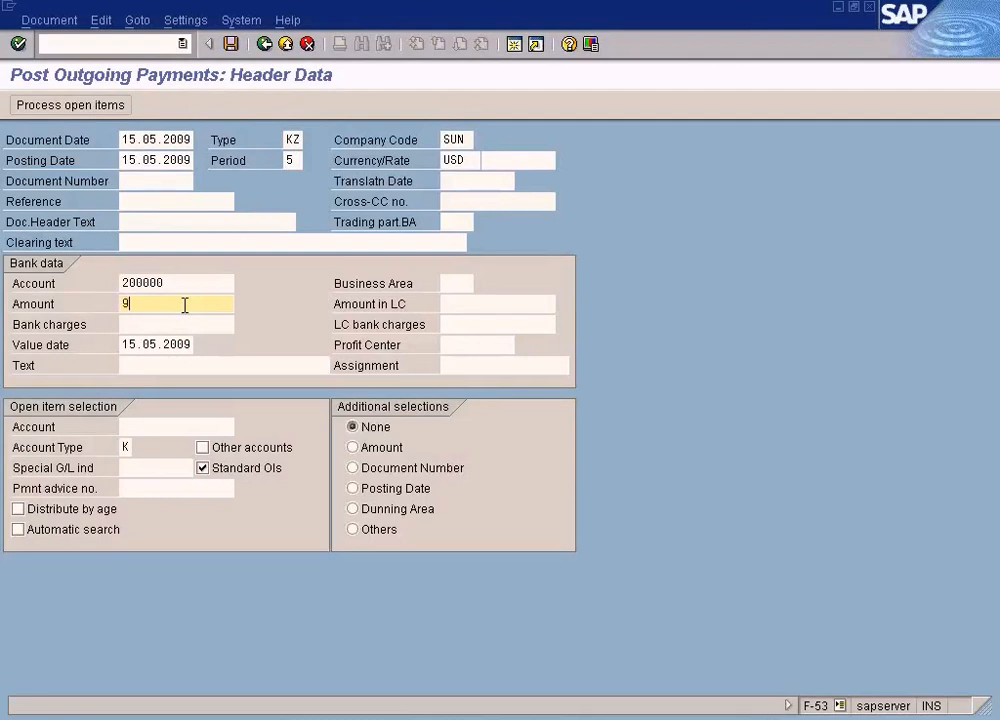
# Switch to Paint and open the recent picture Discounts Received.JPG.
pyautogui.click(35, 718)
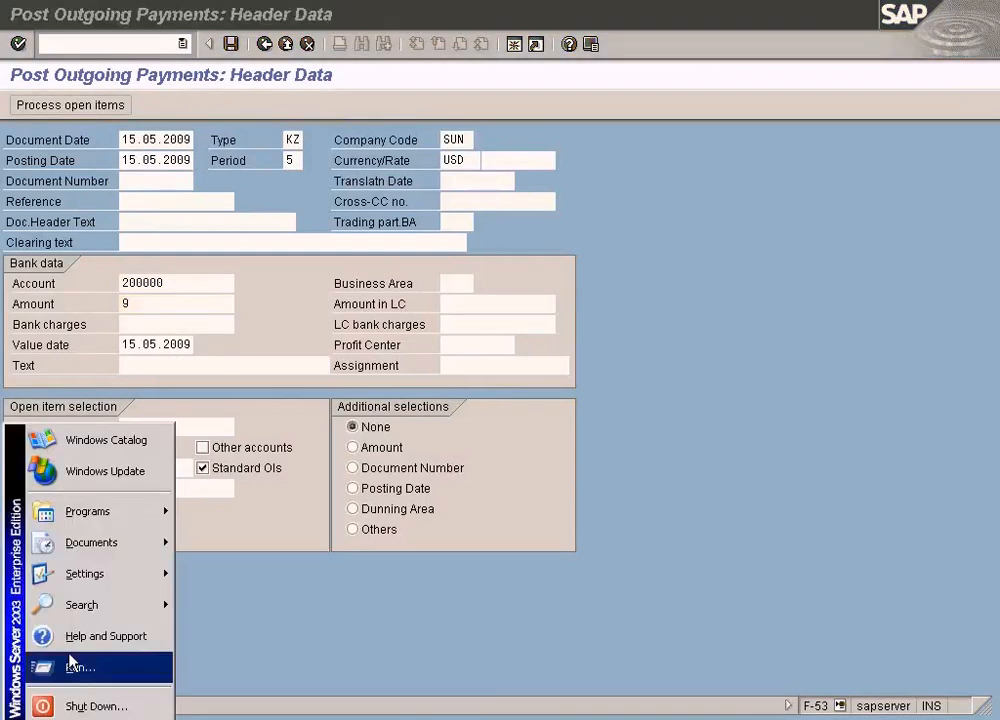
pyautogui.moveTo(129, 514)
pyautogui.moveTo(272, 509)
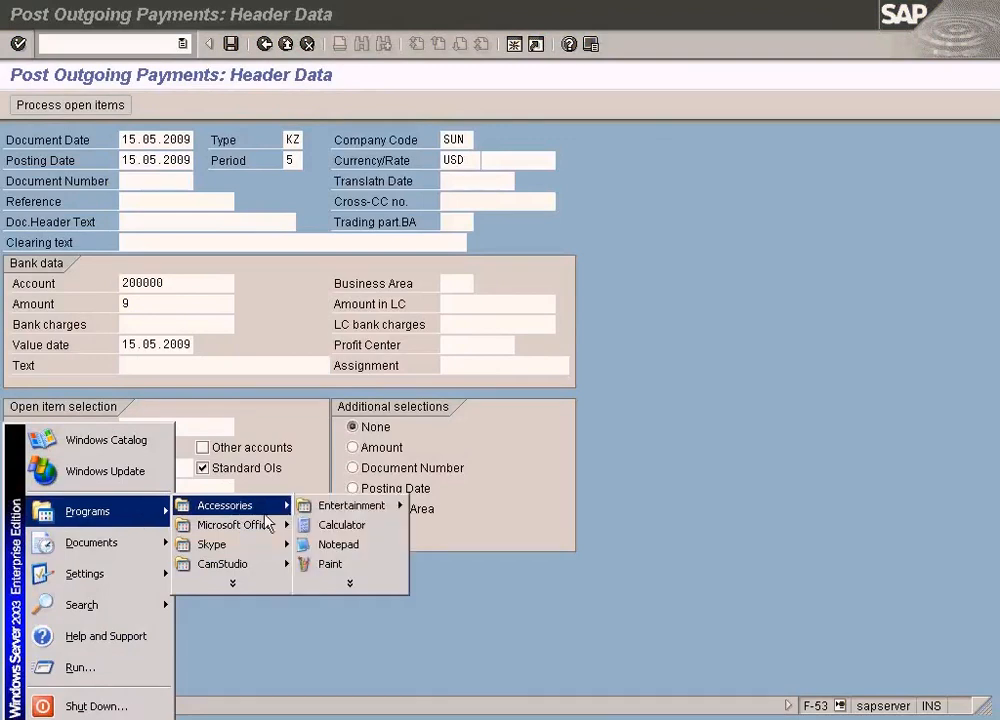
pyautogui.click(306, 565)
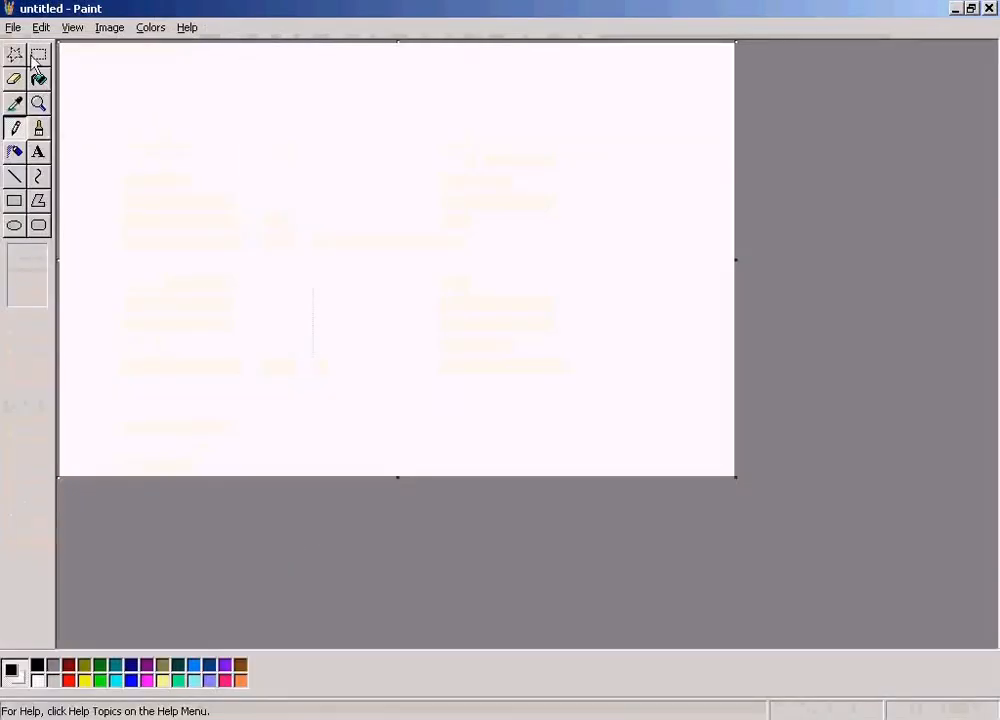
pyautogui.click(12, 27)
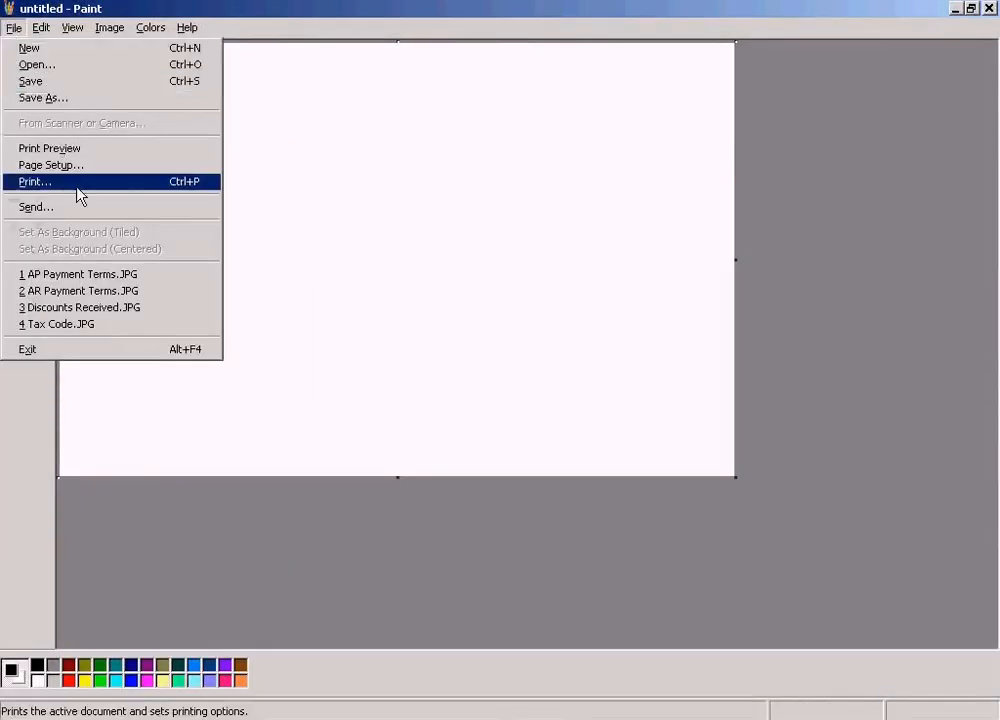
pyautogui.click(125, 279)
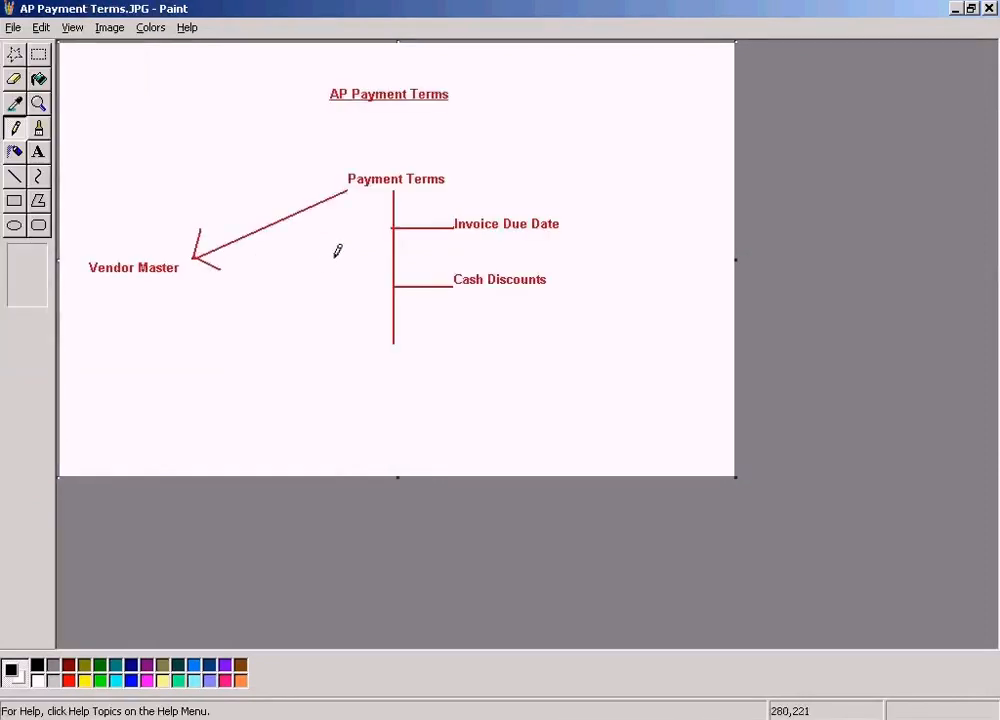
pyautogui.click(13, 27)
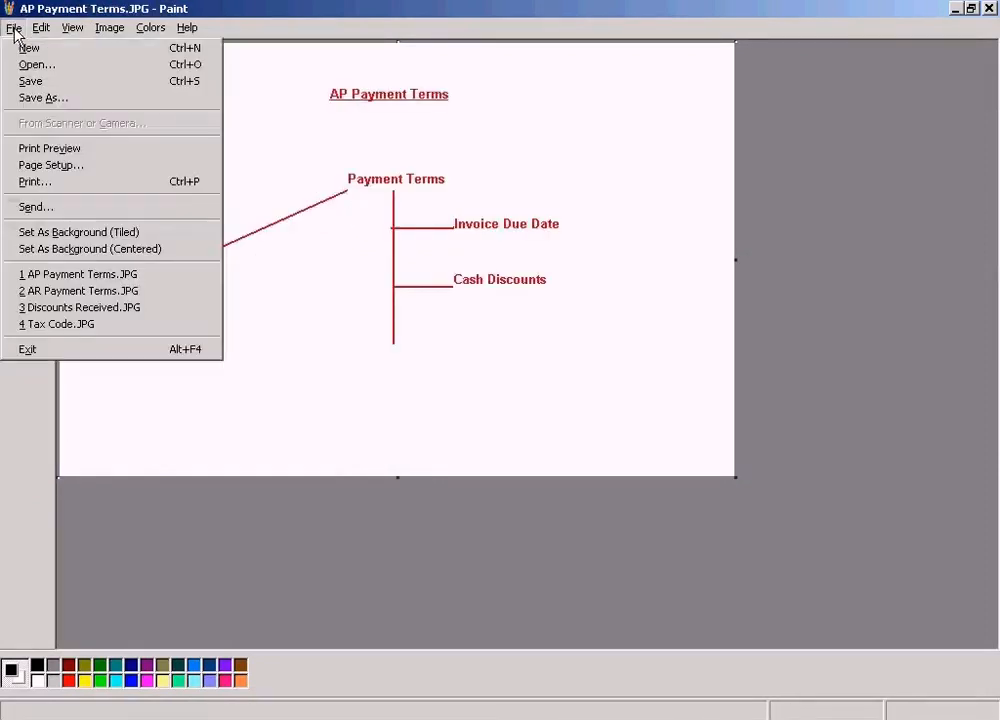
pyautogui.click(83, 307)
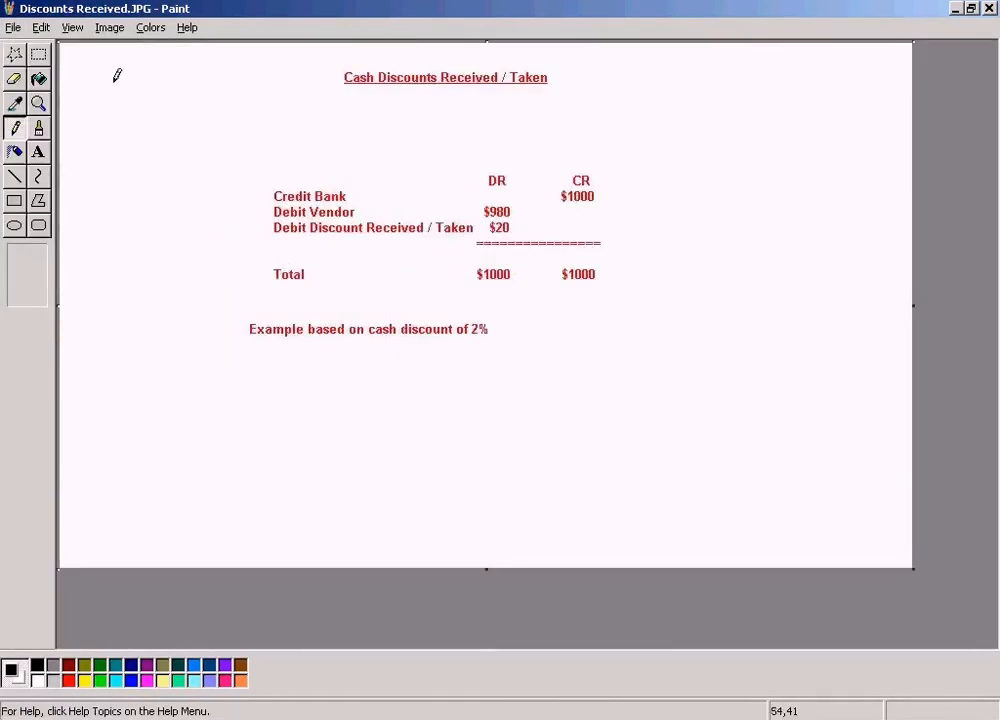
# Examine the cash discount example, marking its account rows, discount line, and bank and vendor amounts.
pyautogui.click(39, 53)
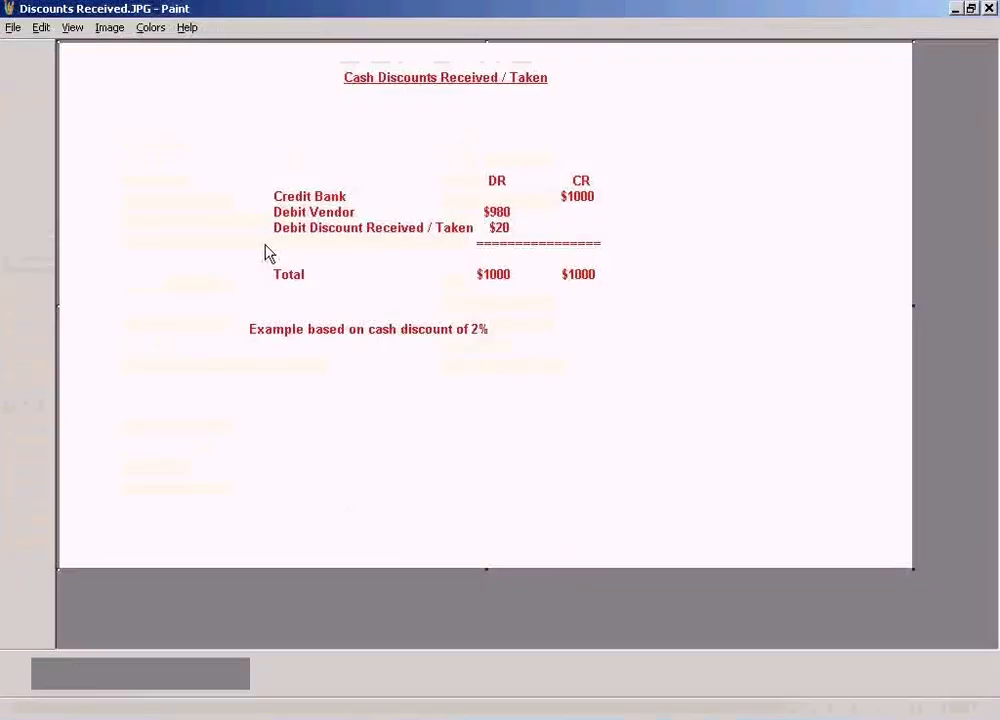
pyautogui.moveTo(266, 184); pyautogui.dragTo(323, 172)
pyautogui.click(347, 148)
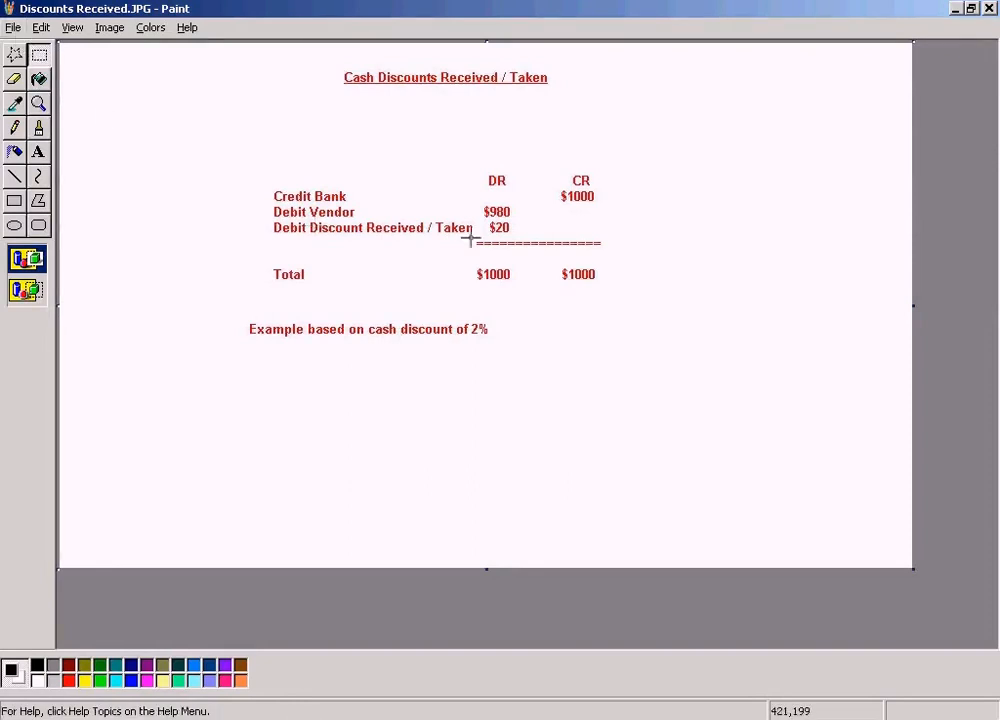
pyautogui.moveTo(255, 220); pyautogui.dragTo(524, 236)
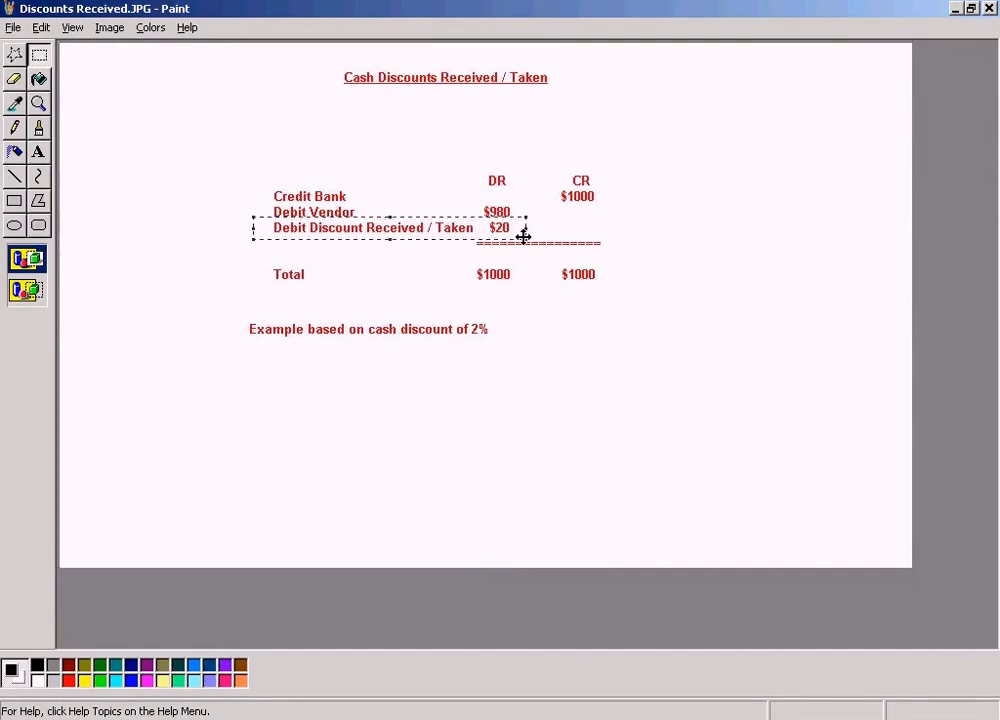
pyautogui.click(598, 222)
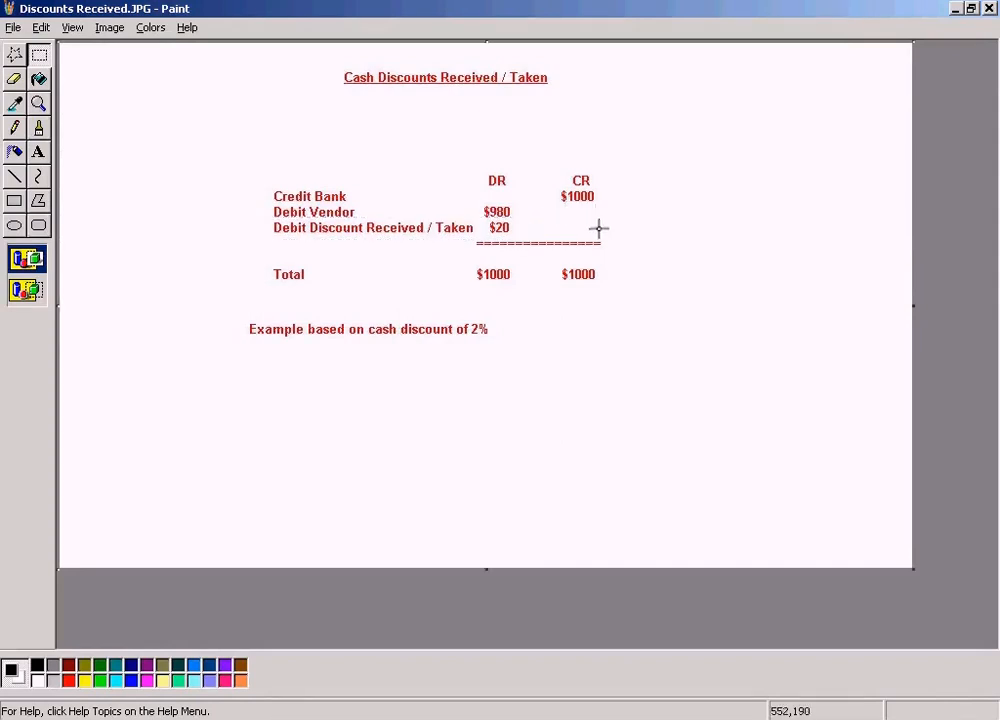
pyautogui.moveTo(556, 188); pyautogui.dragTo(618, 208)
pyautogui.moveTo(470, 201); pyautogui.dragTo(522, 222)
pyautogui.click(717, 203)
# Erase the bank's $1000 credit and the $980 and $20 debit amounts from the example entry.
pyautogui.moveTo(549, 187); pyautogui.dragTo(618, 209)
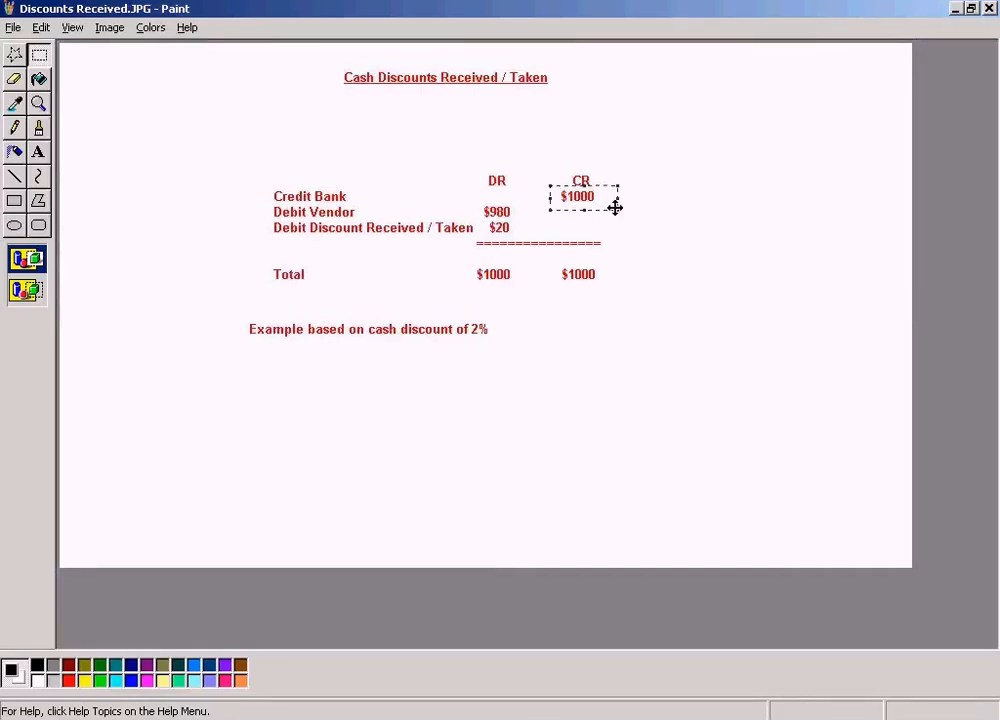
pyautogui.press('Delete')
pyautogui.moveTo(479, 199); pyautogui.dragTo(527, 231)
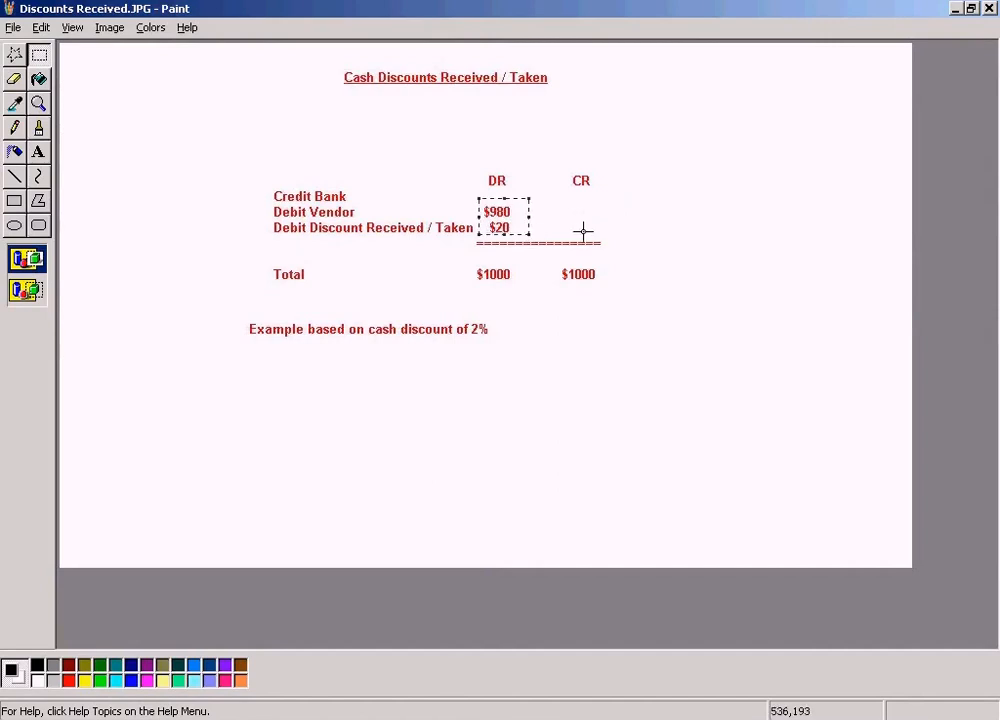
pyautogui.press('Delete')
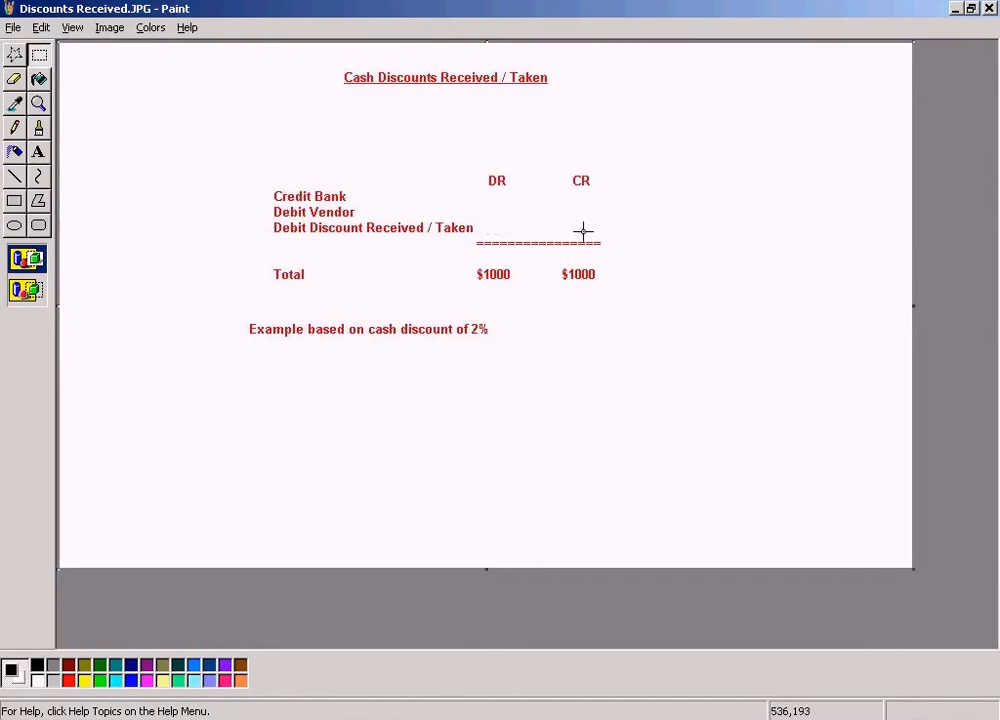
# Add red text amounts to the example: 980 credit for the bank, 1000 debit for the vendor and 20 credit for the discount.
pyautogui.click(38, 152)
pyautogui.moveTo(475, 194); pyautogui.dragTo(621, 231)
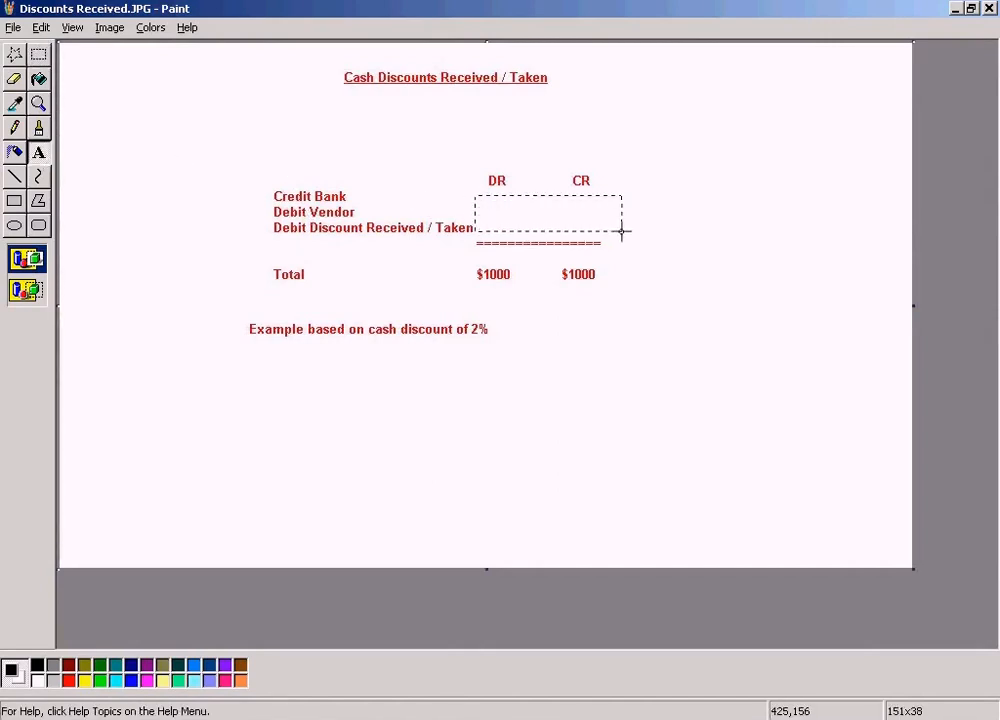
pyautogui.click(68, 664)
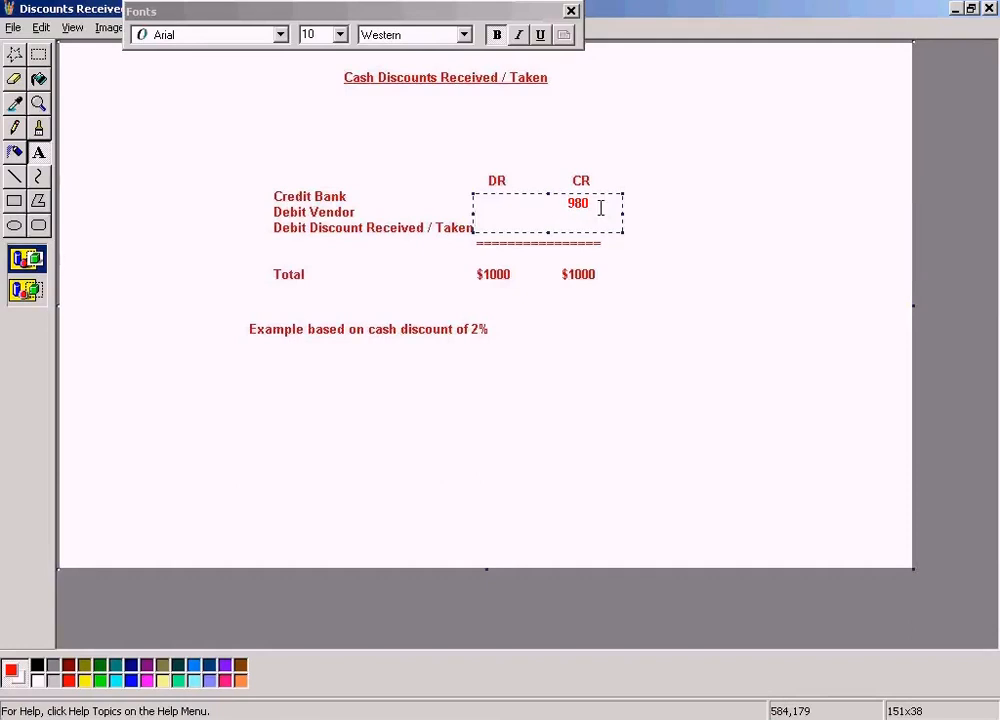
pyautogui.moveTo(548, 194); pyautogui.dragTo(549, 187)
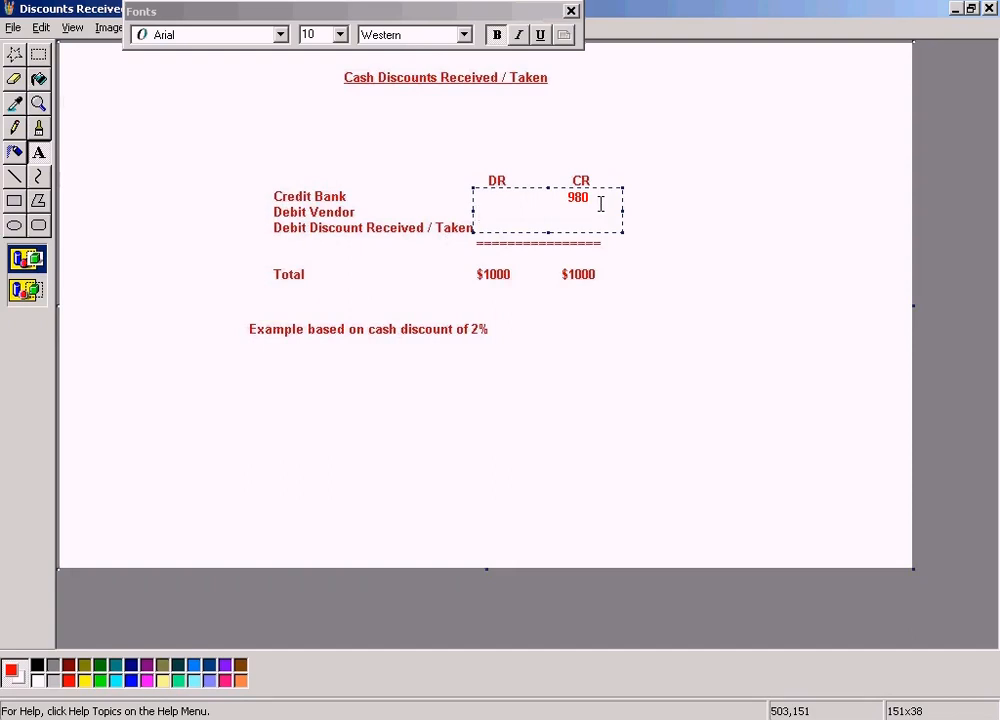
pyautogui.write('980')
pyautogui.press('Return')
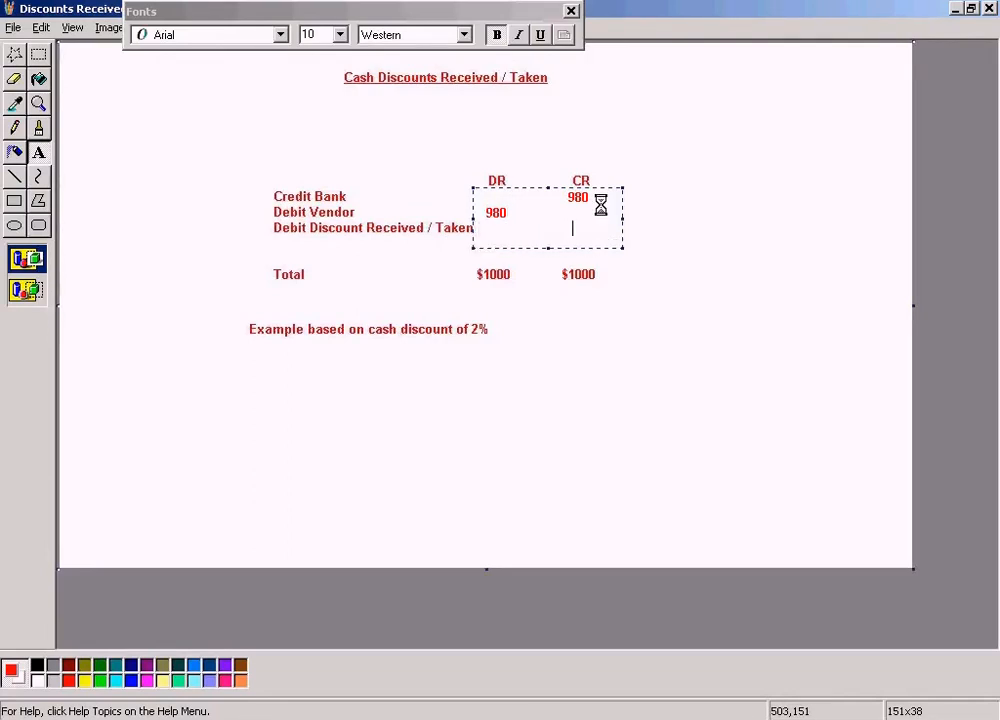
pyautogui.write('20')
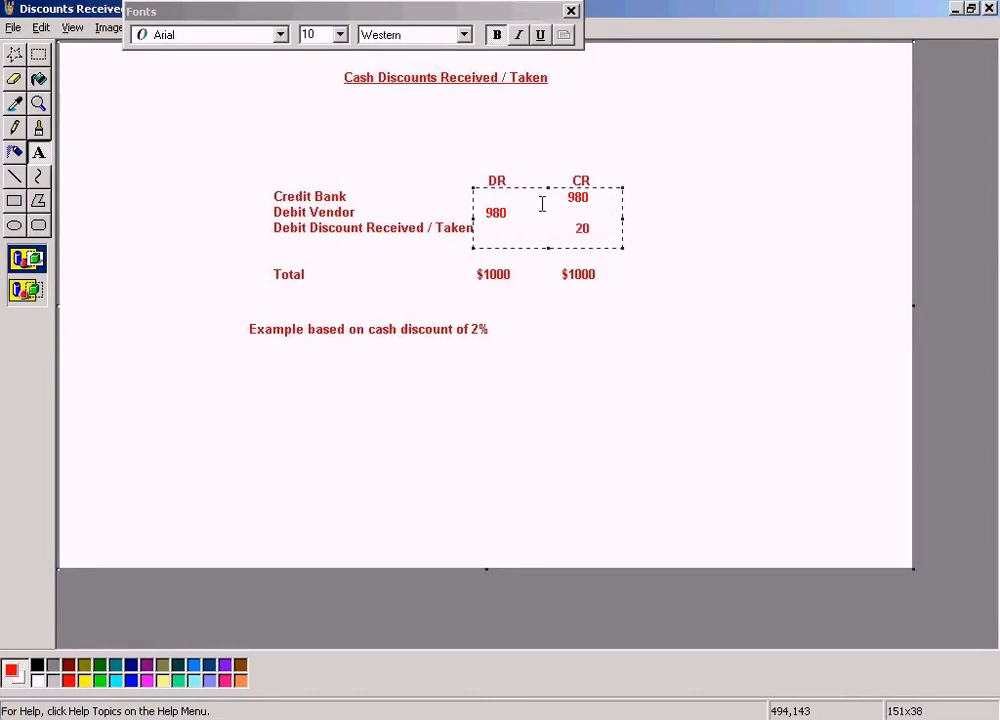
pyautogui.moveTo(548, 248); pyautogui.dragTo(548, 238)
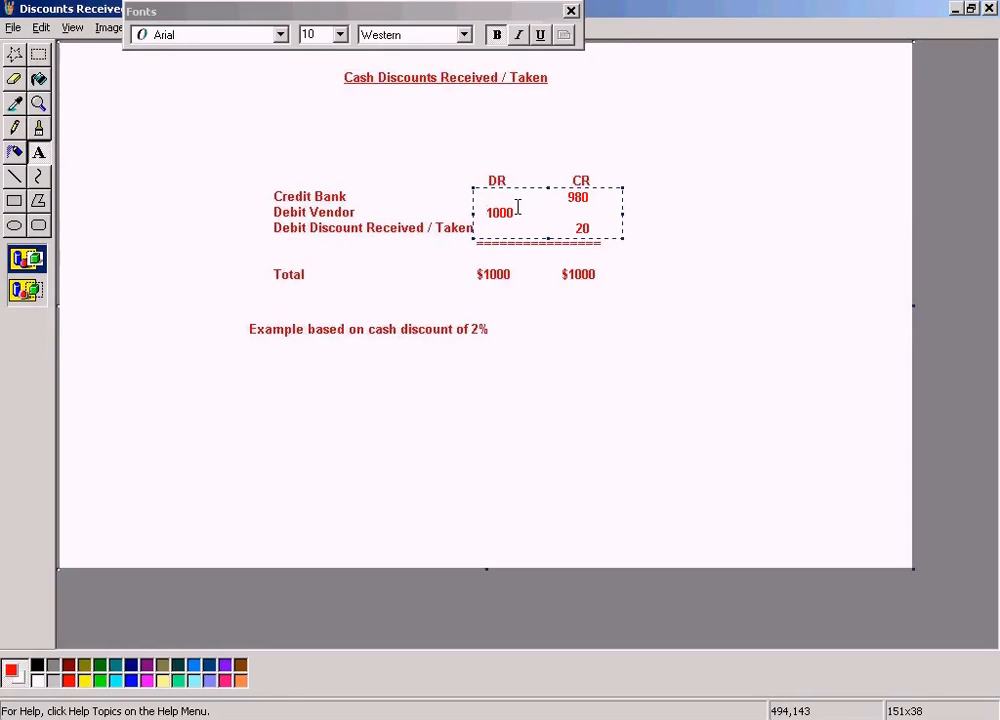
pyautogui.click(562, 558)
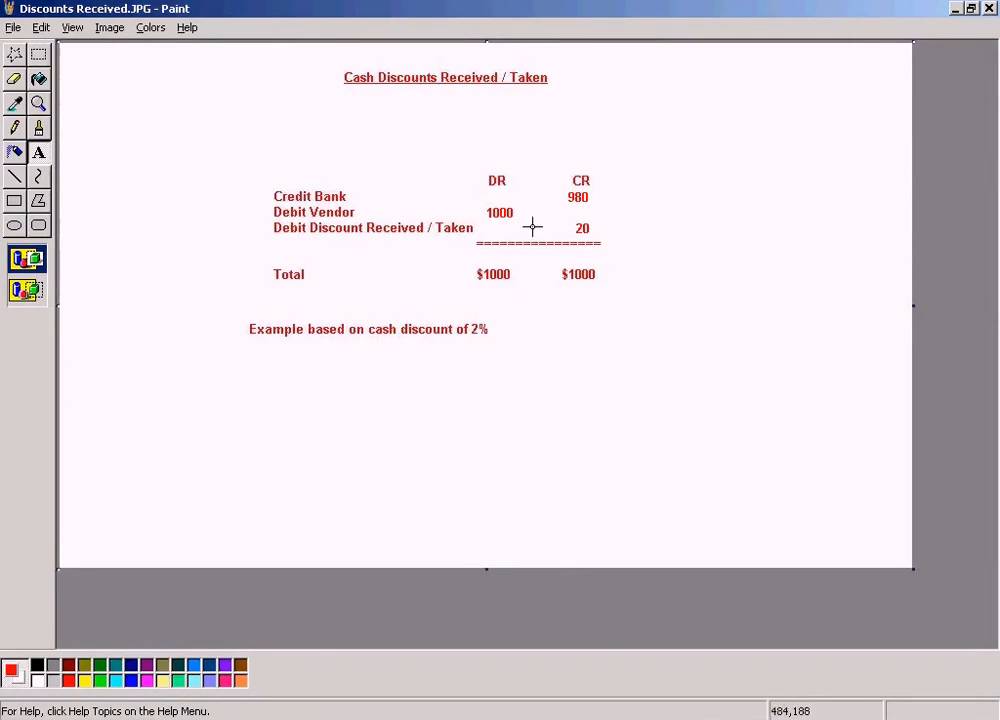
# Review the corrected example, marking the 2% discount note, the journal lines and the discount's credit amount.
pyautogui.moveTo(377, 312); pyautogui.dragTo(538, 337)
pyautogui.click(641, 333)
pyautogui.click(38, 54)
pyautogui.moveTo(260, 178); pyautogui.dragTo(608, 242)
pyautogui.click(655, 198)
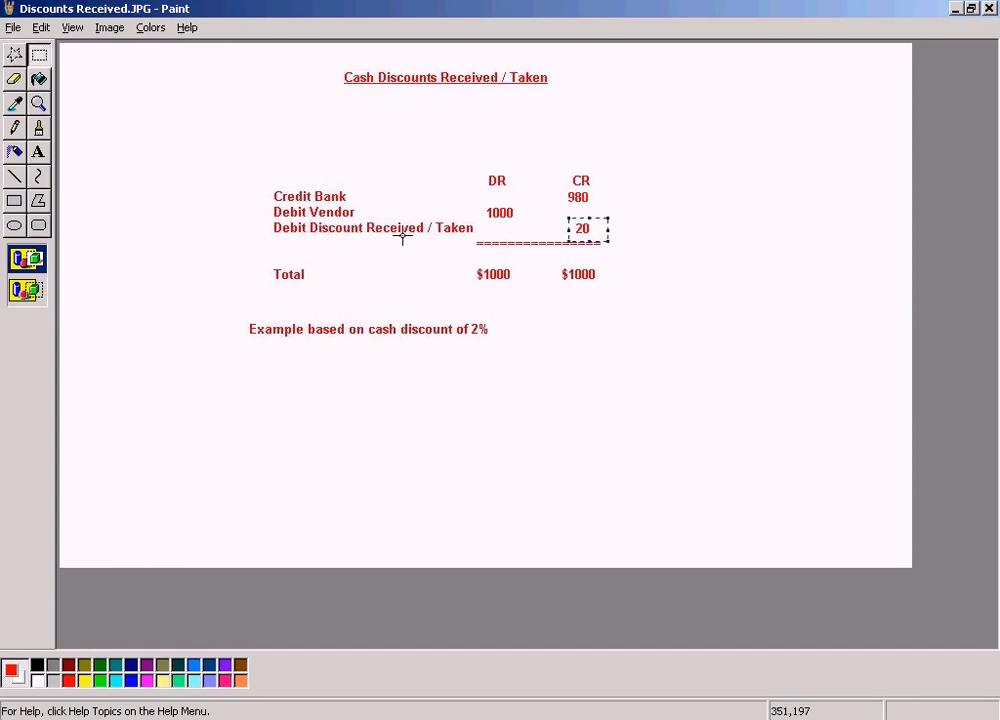
pyautogui.click(163, 161)
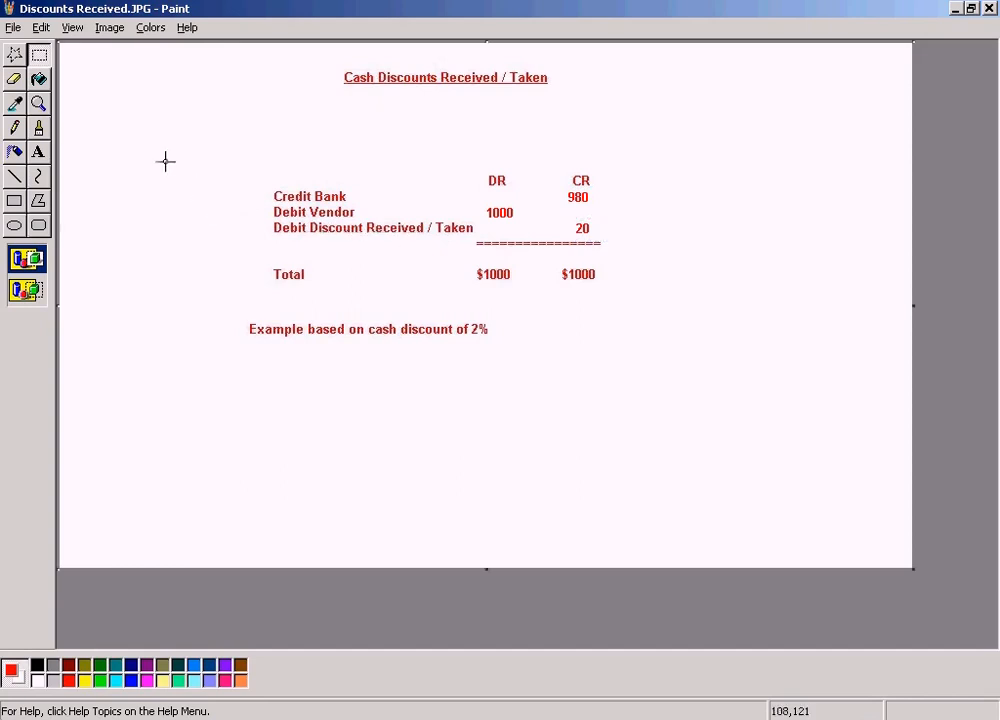
# Replace the word "Debit" with "Credit" in the Discount Received / Taken row label.
pyautogui.click(38, 152)
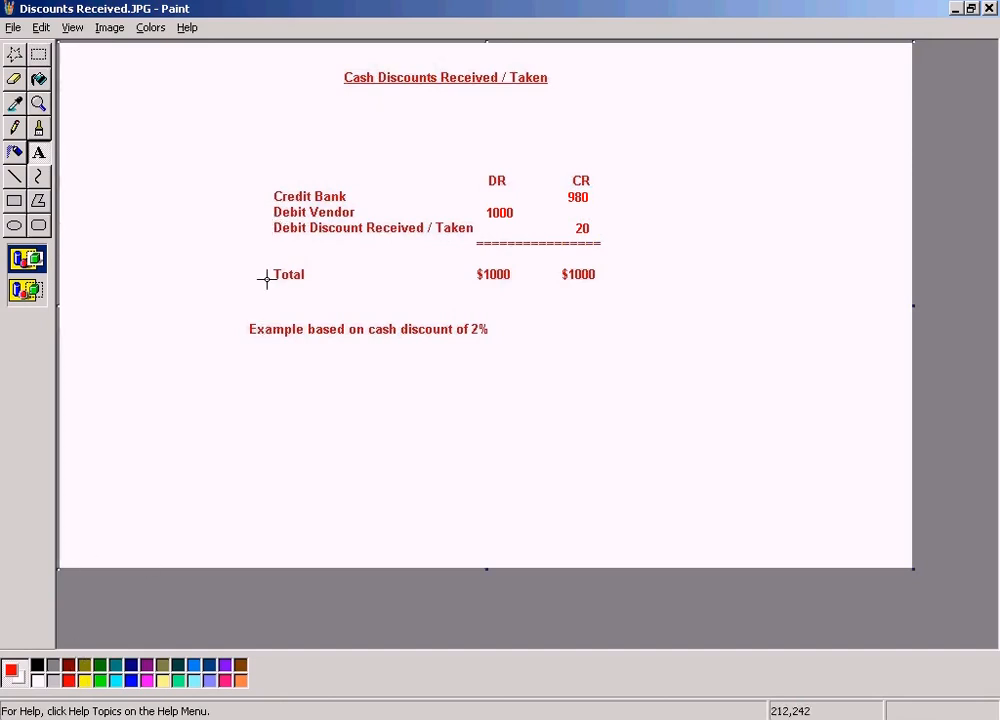
pyautogui.moveTo(270, 222); pyautogui.dragTo(307, 238)
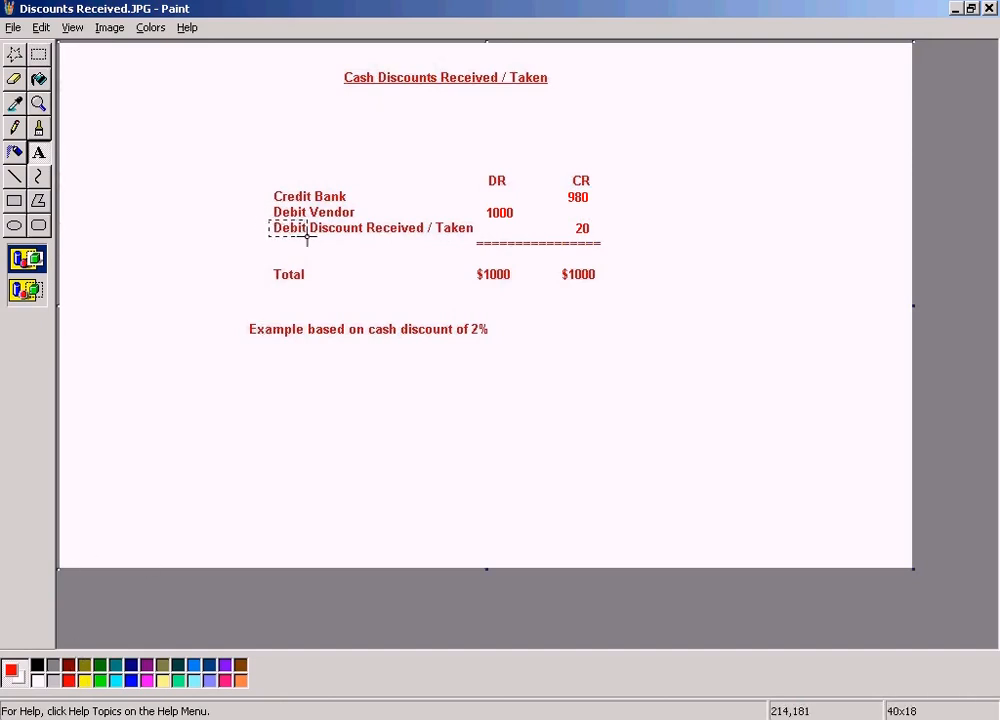
pyautogui.write('Credit')
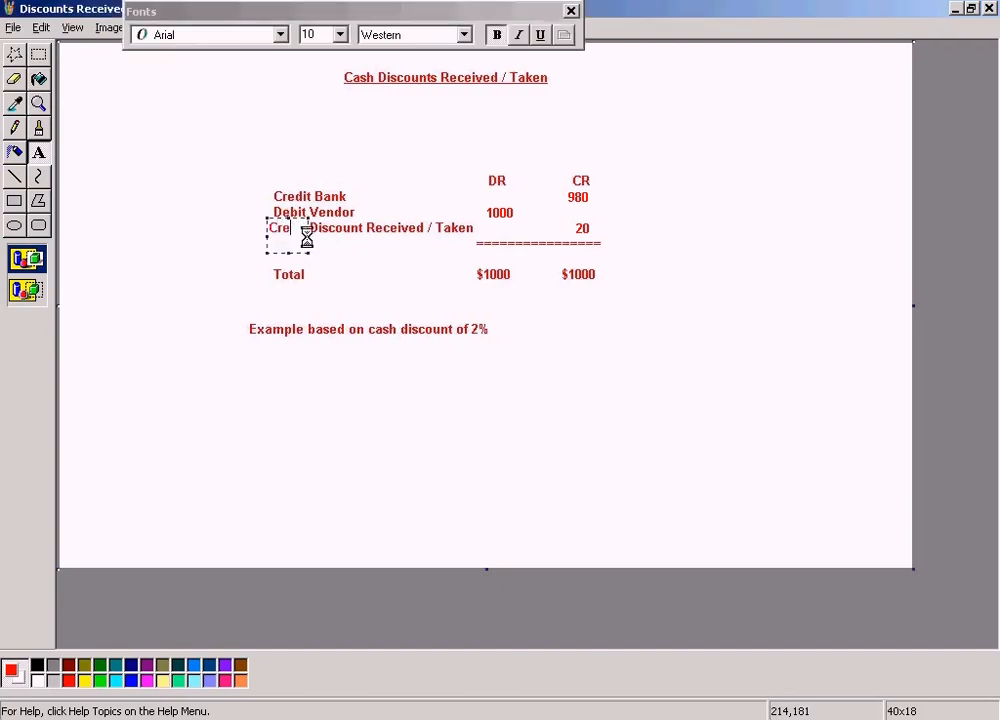
pyautogui.click(196, 177)
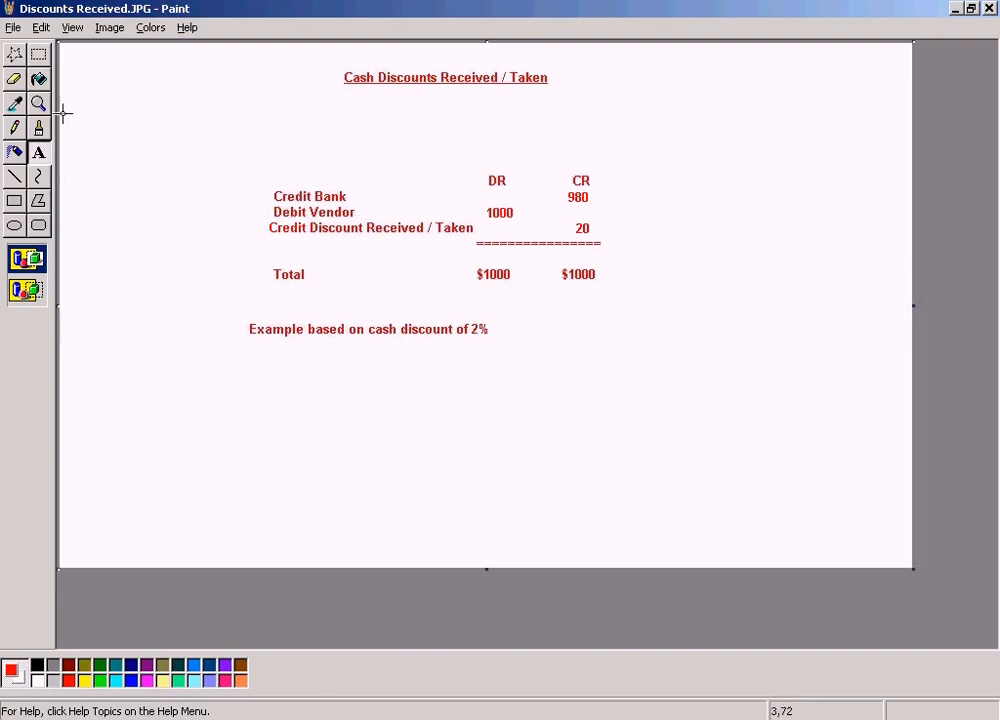
# Review the corrected payment entry, marking the vendor's 1000 debit, the bank's 980 credit and the discount row with its 20 credit.
pyautogui.moveTo(473, 198); pyautogui.dragTo(520, 222)
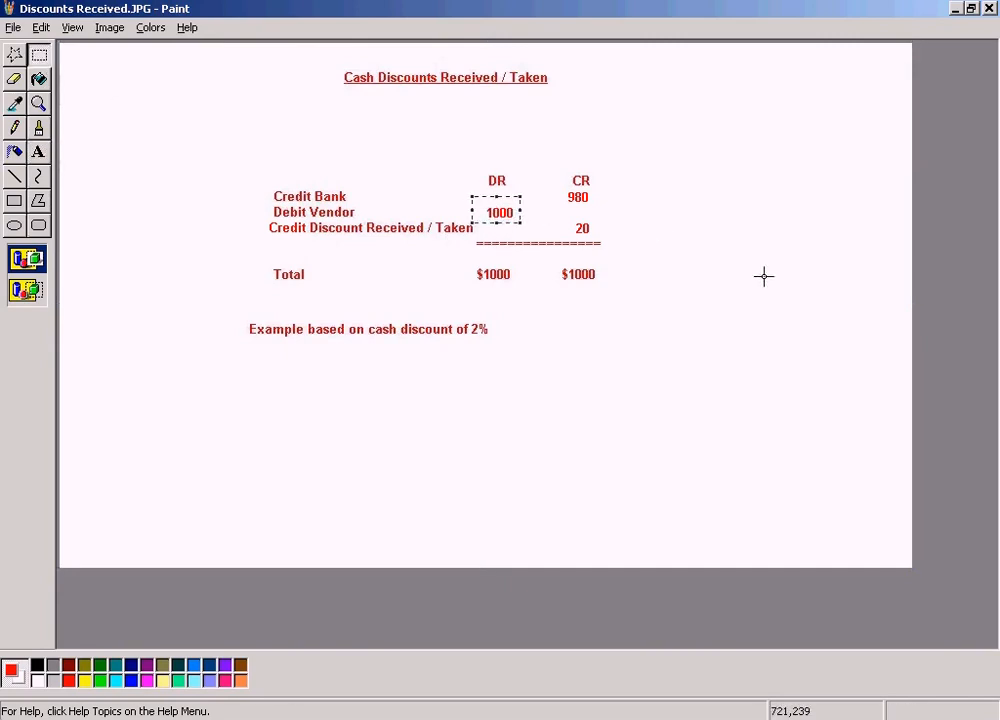
pyautogui.click(620, 192)
pyautogui.moveTo(254, 158); pyautogui.dragTo(672, 305)
pyautogui.moveTo(563, 152); pyautogui.dragTo(624, 253)
pyautogui.click(678, 220)
pyautogui.moveTo(563, 181); pyautogui.dragTo(612, 215)
pyautogui.click(605, 221)
pyautogui.moveTo(568, 217); pyautogui.dragTo(611, 241)
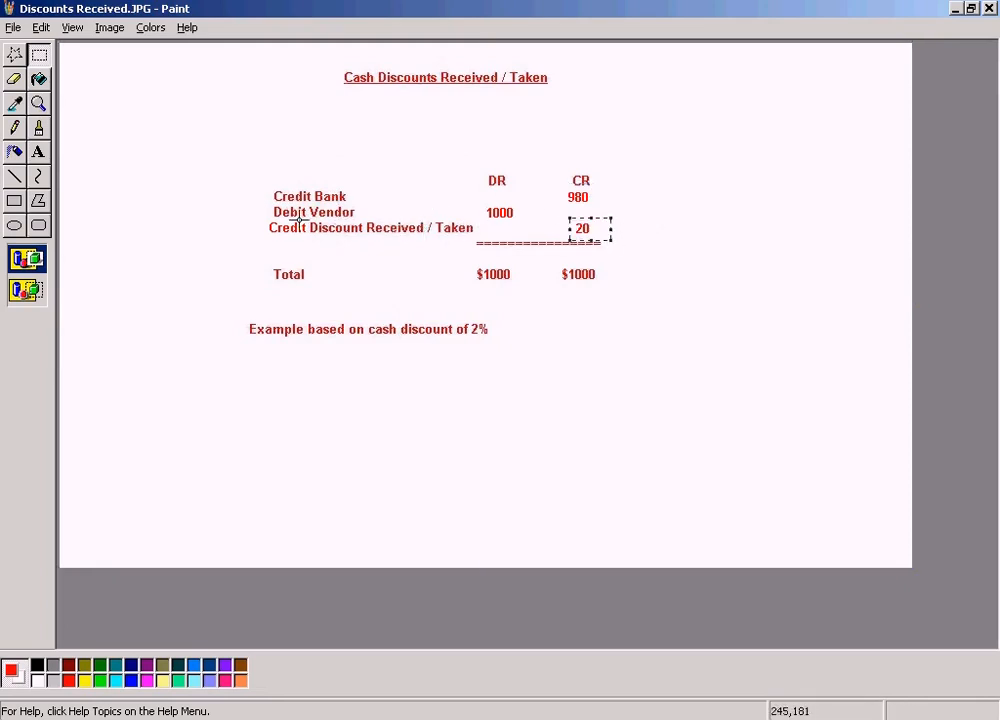
pyautogui.moveTo(248, 221); pyautogui.dragTo(495, 239)
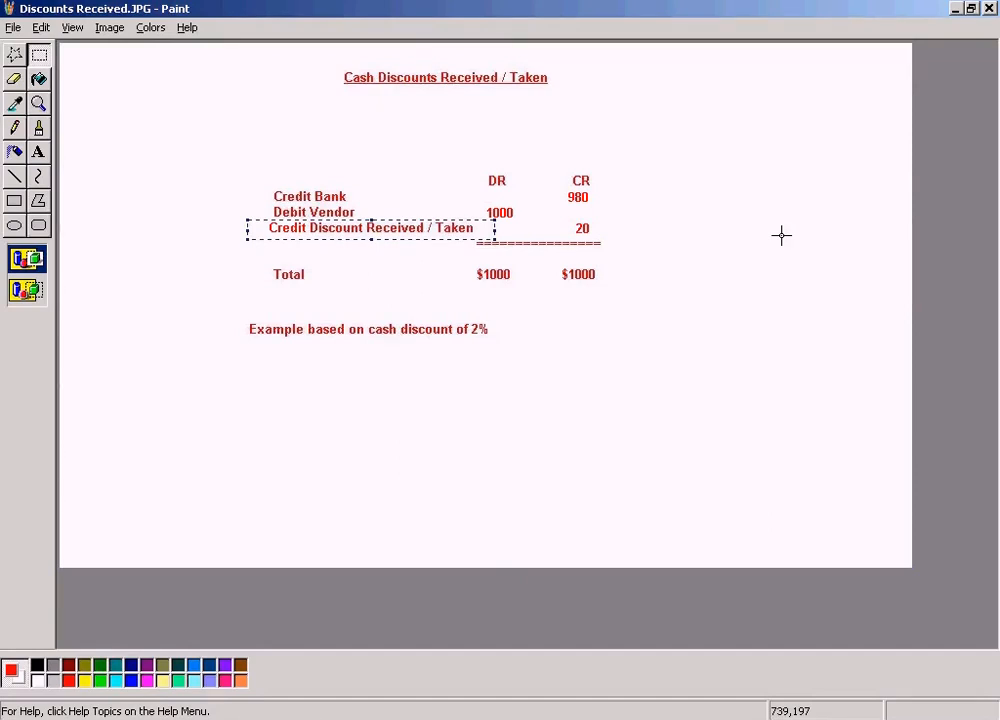
pyautogui.click(581, 200)
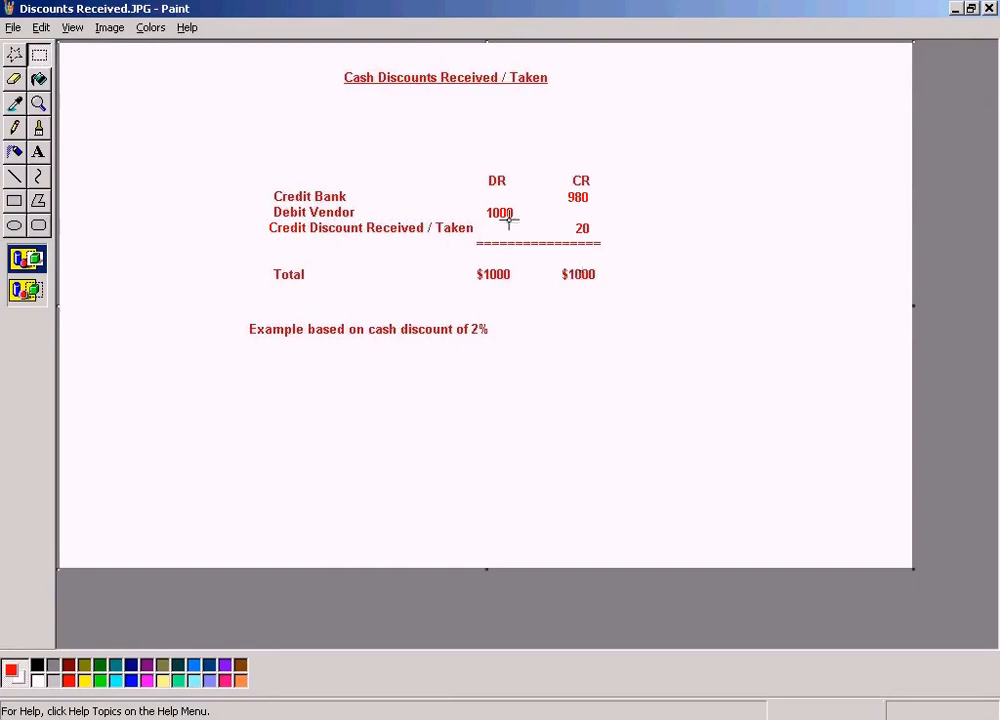
pyautogui.moveTo(483, 199); pyautogui.dragTo(534, 220)
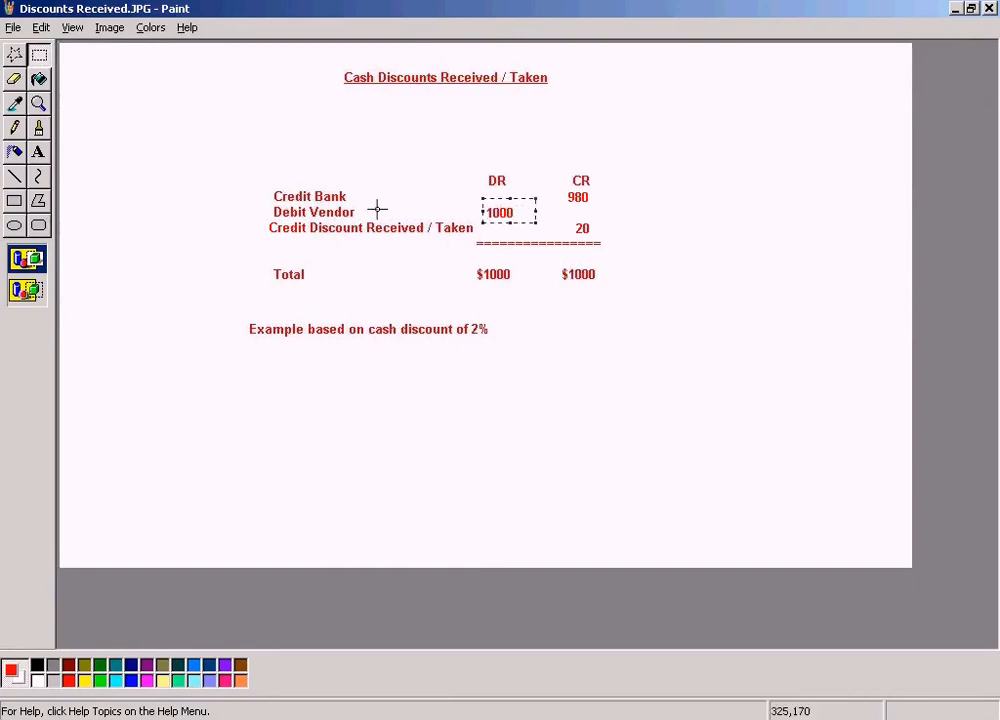
pyautogui.click(494, 212)
pyautogui.click(531, 215)
# Switch to the SAP Easy Access session and open the Post transaction for outgoing payments under Accounts Payable document entry.
pyautogui.click(515, 718)
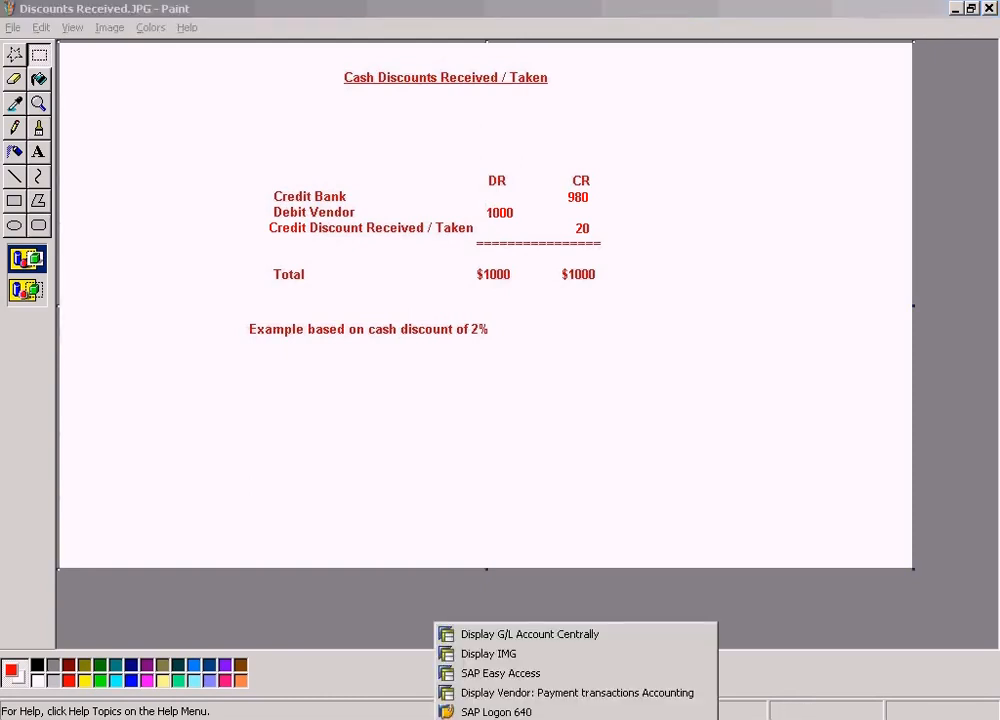
pyautogui.click(517, 673)
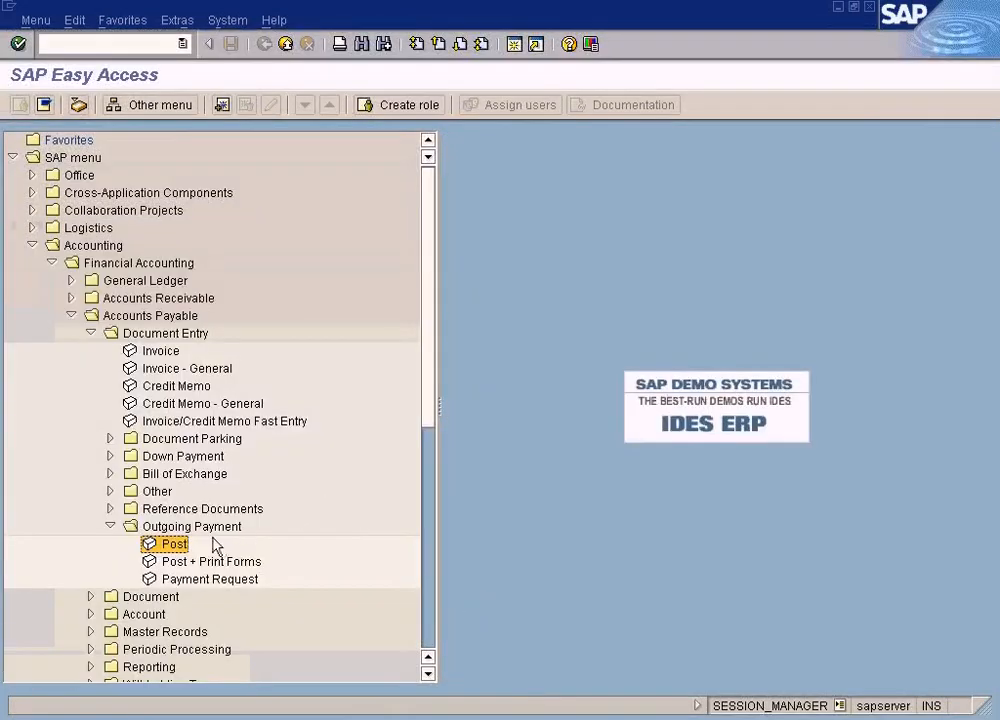
pyautogui.click(180, 530)
pyautogui.click(176, 539)
pyautogui.click(100, 248)
pyautogui.click(104, 280)
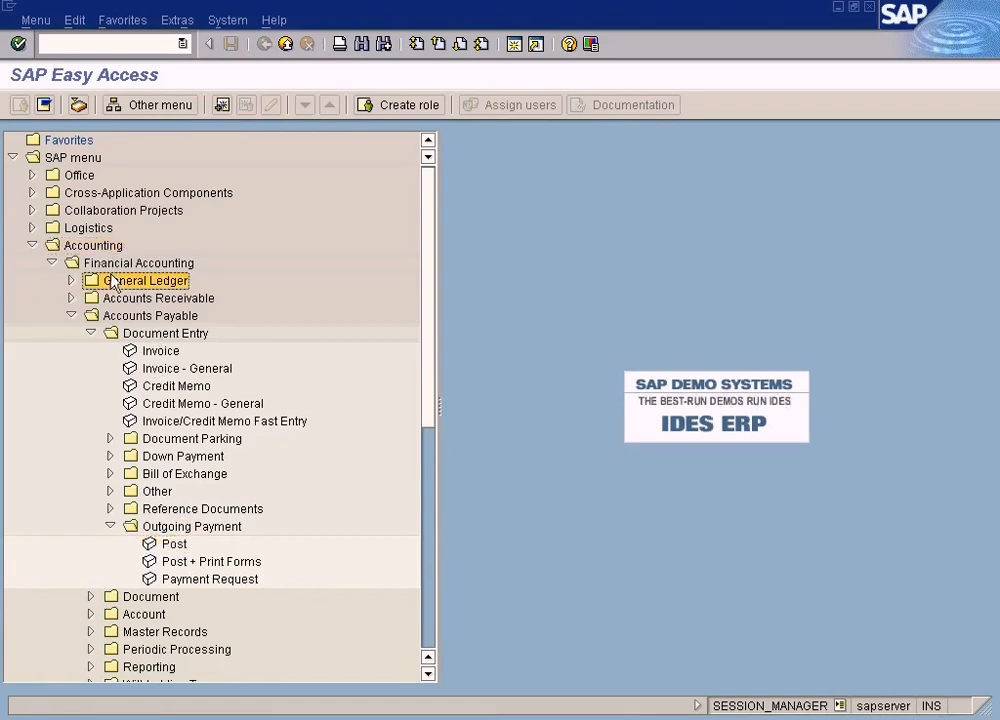
pyautogui.click(112, 315)
pyautogui.click(165, 333)
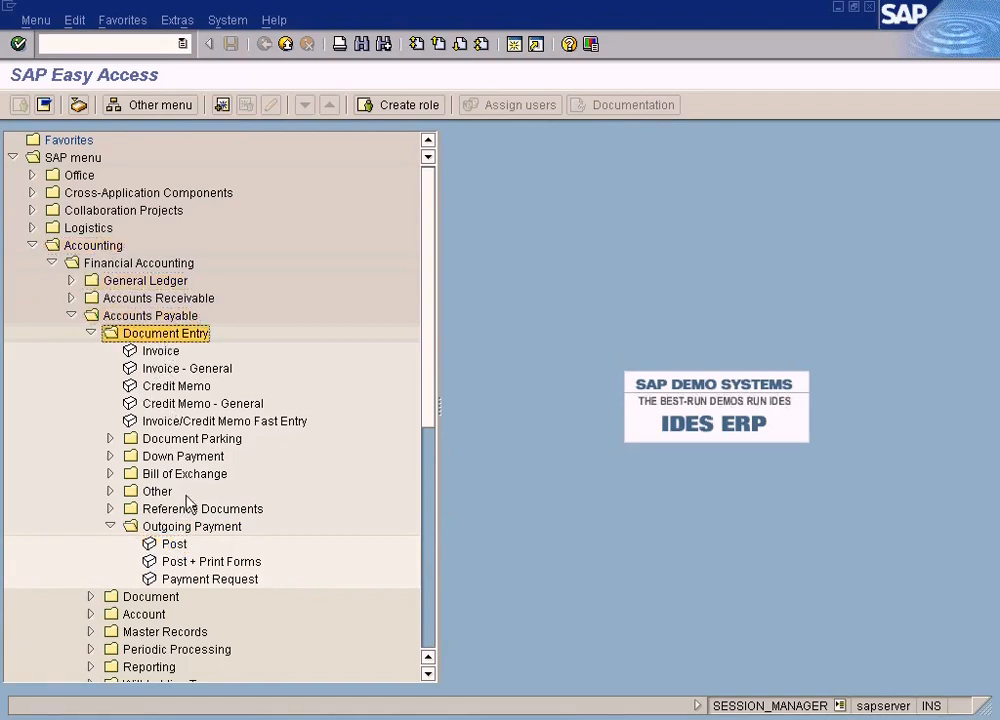
pyautogui.click(190, 527)
pyautogui.click(175, 545)
pyautogui.doubleClick(175, 546)
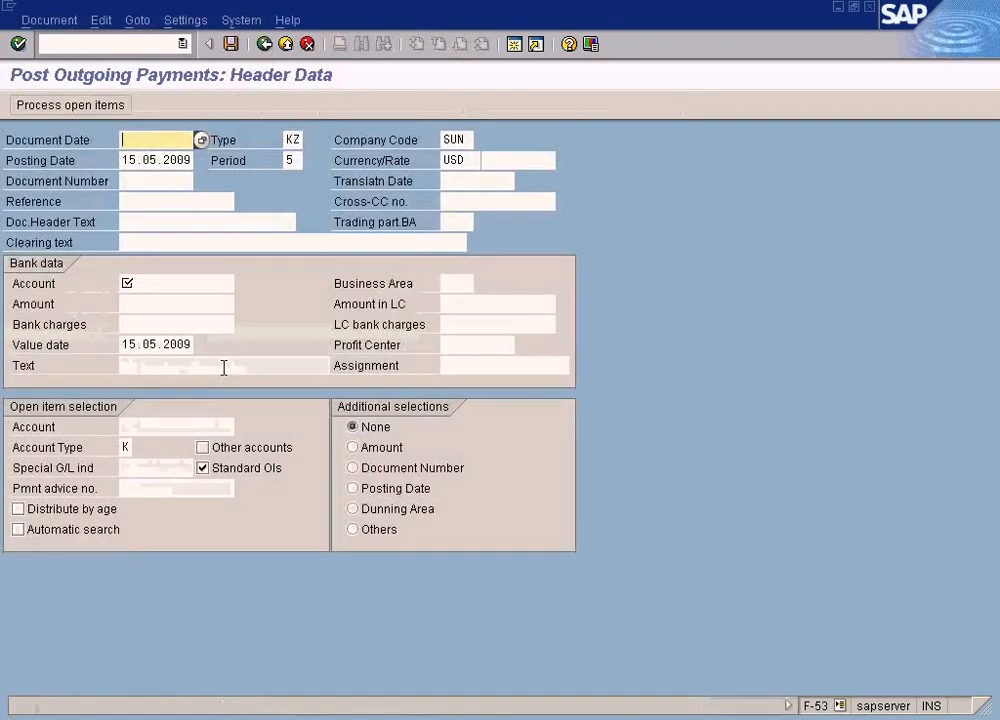
# Fill in the outgoing payment header with document date 15.05.2009, bank G/L account 200000 and amount 980.
pyautogui.press('F4')
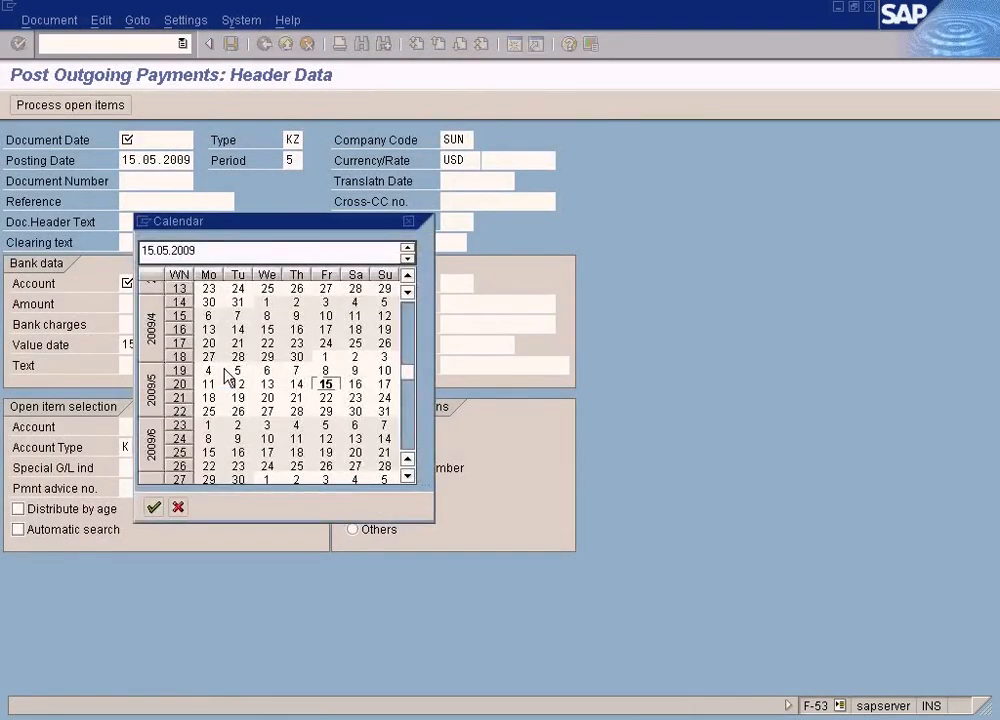
pyautogui.press('Return')
pyautogui.click(195, 284)
pyautogui.click(243, 287)
pyautogui.click(123, 439)
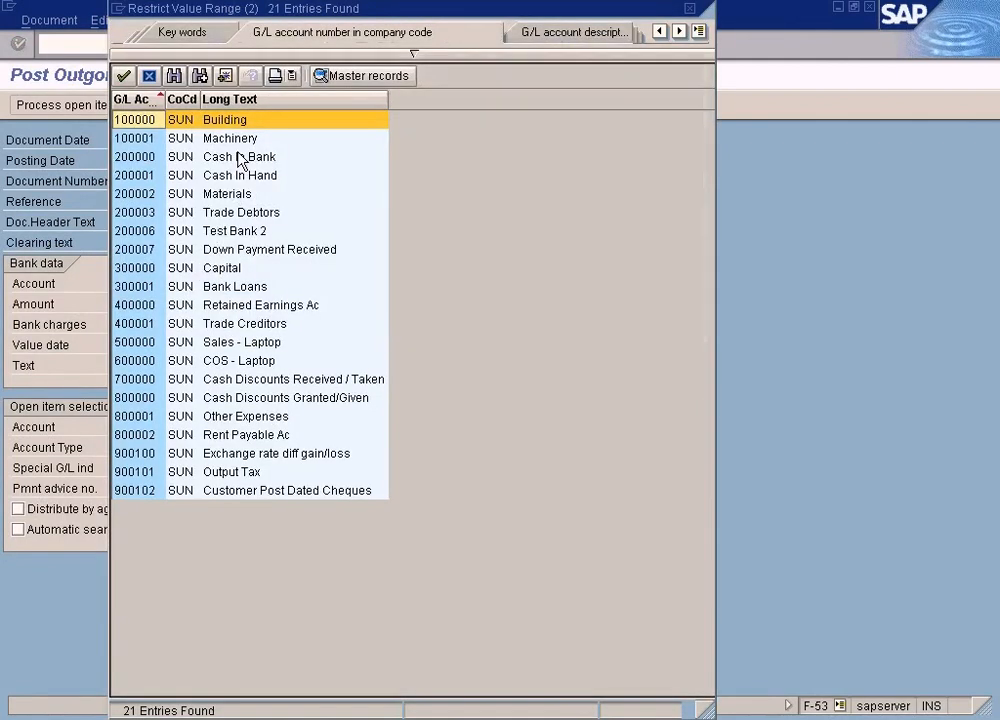
pyautogui.click(239, 160)
pyautogui.doubleClick(239, 160)
pyautogui.click(172, 303)
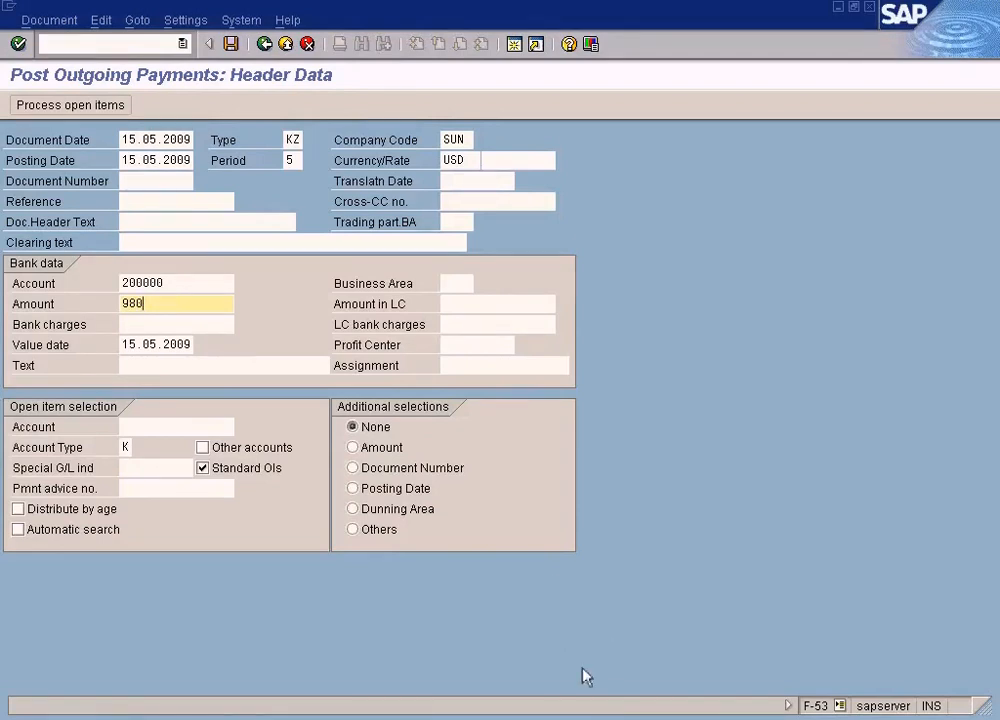
# Switch to the Paint example and mark the discount's 20 credit and the 2% rate it is based on.
pyautogui.hotkey('alt', 'Tab')
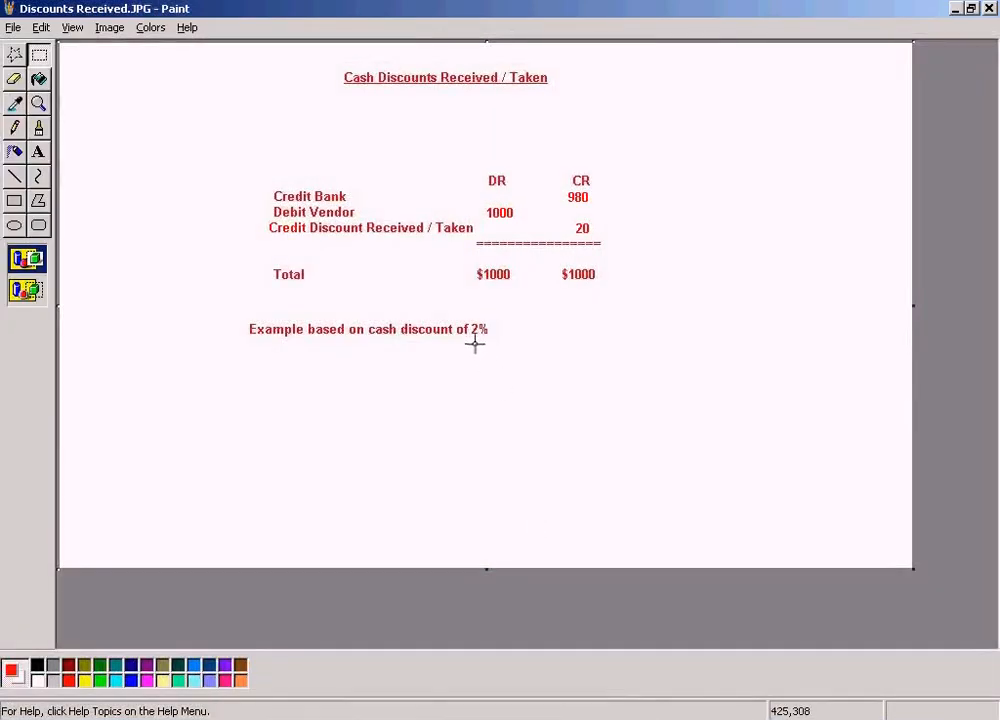
pyautogui.moveTo(570, 217); pyautogui.dragTo(621, 249)
pyautogui.moveTo(466, 301); pyautogui.dragTo(509, 351)
pyautogui.click(507, 718)
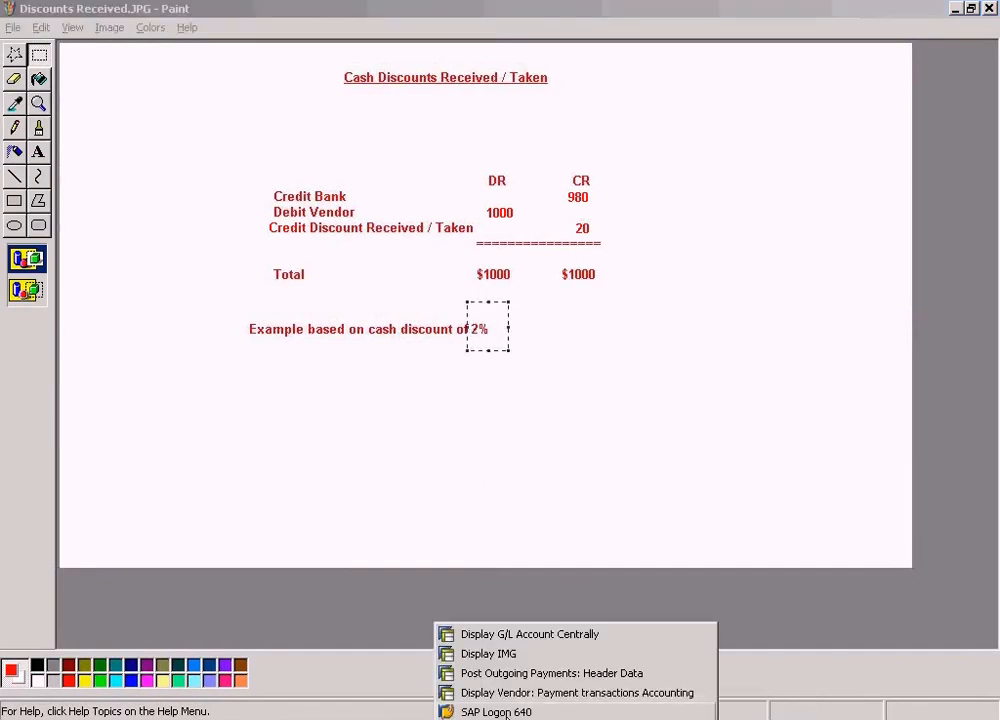
pyautogui.click(546, 656)
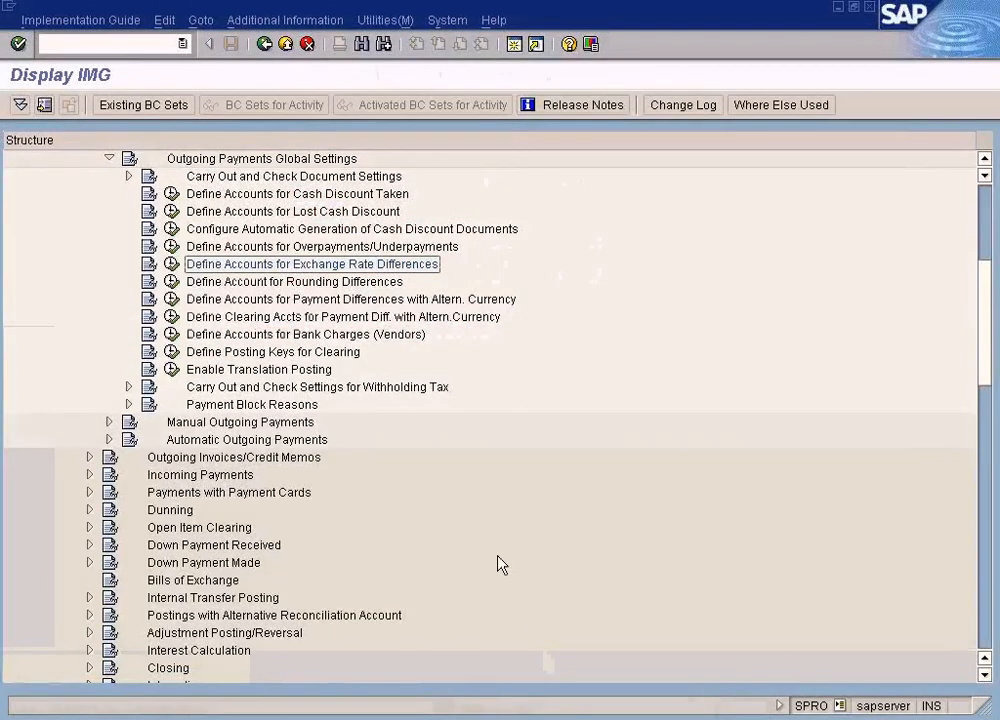
pyautogui.click(984, 160)
pyautogui.scroll(6, 984, 160)
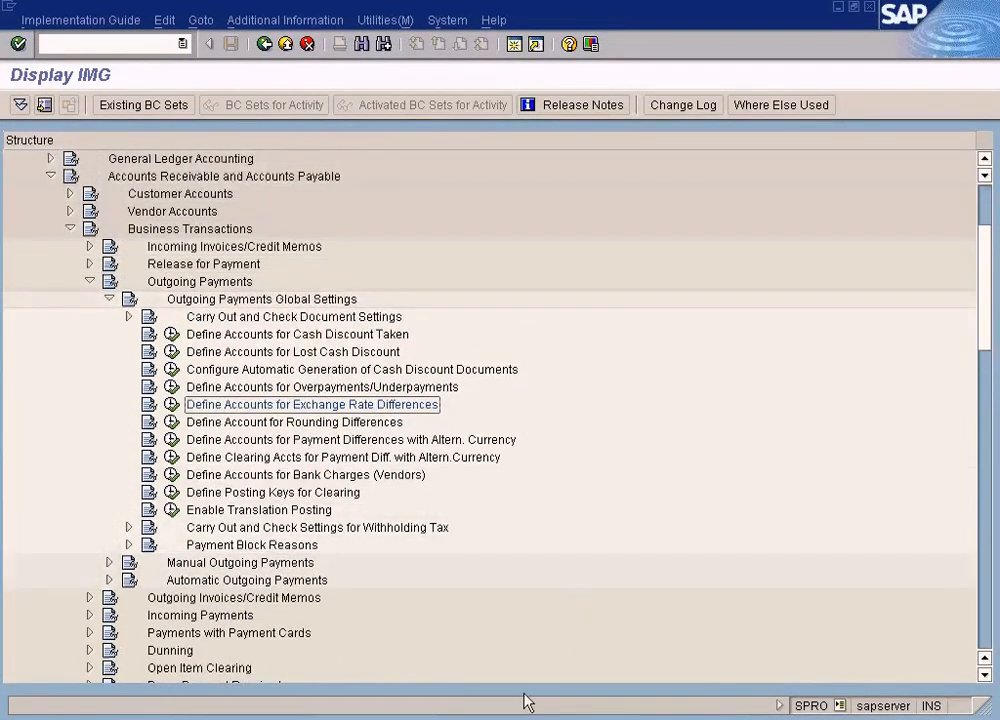
# Switch to the Display G/L Account Centrally session and open the Implementation Guide there with /nspro.
pyautogui.click(508, 714)
pyautogui.click(530, 634)
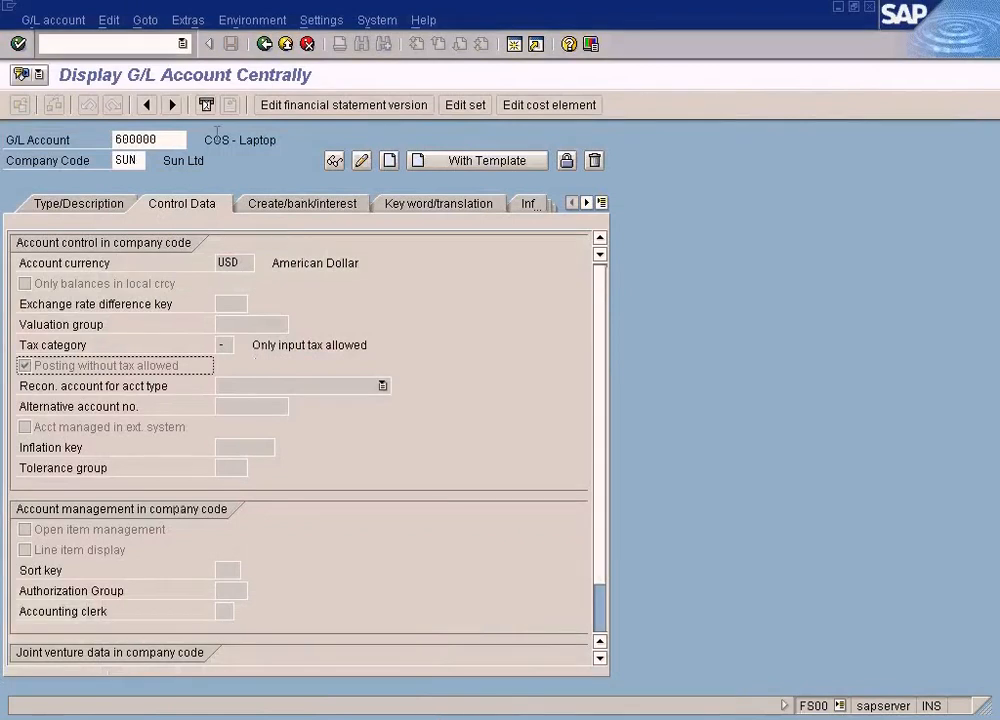
pyautogui.click(133, 45)
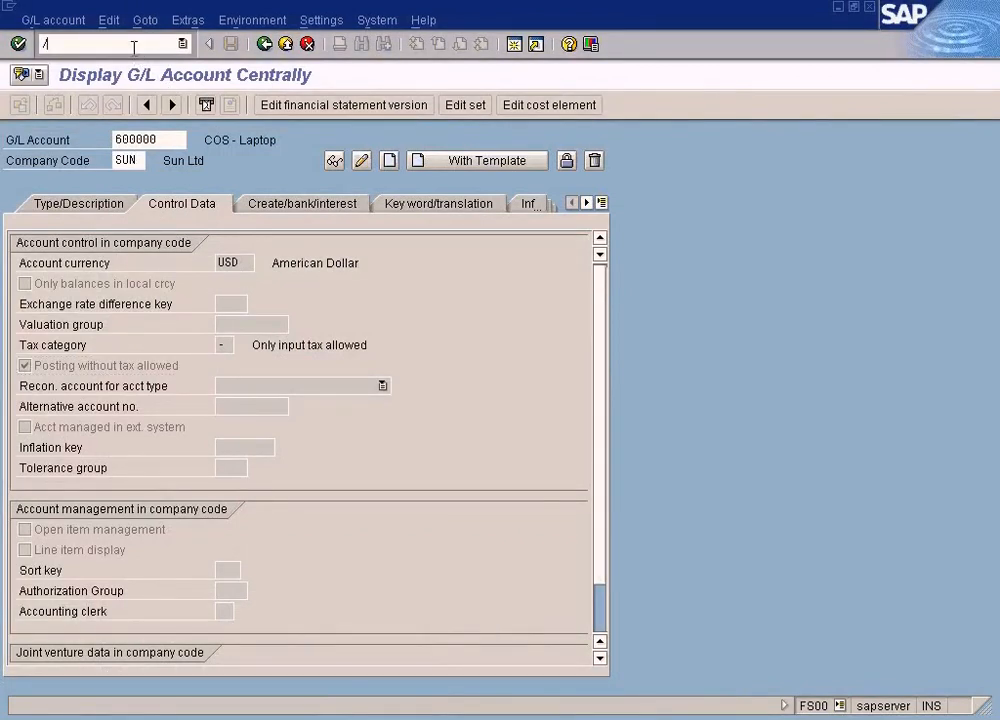
pyautogui.write('/nspro')
pyautogui.press('Return')
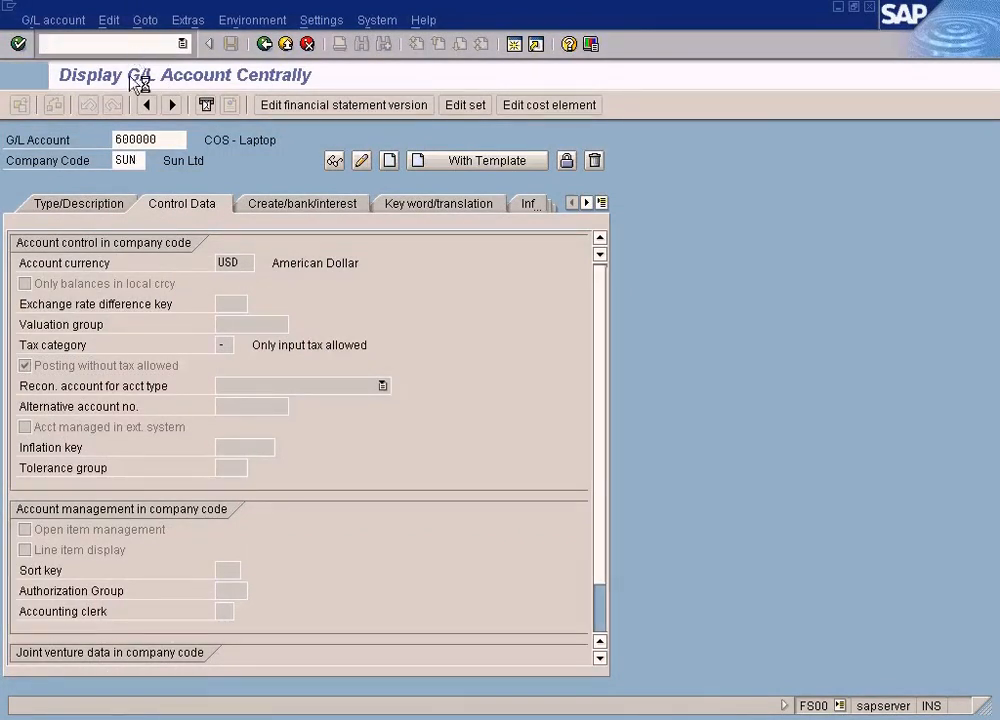
pyautogui.click(91, 106)
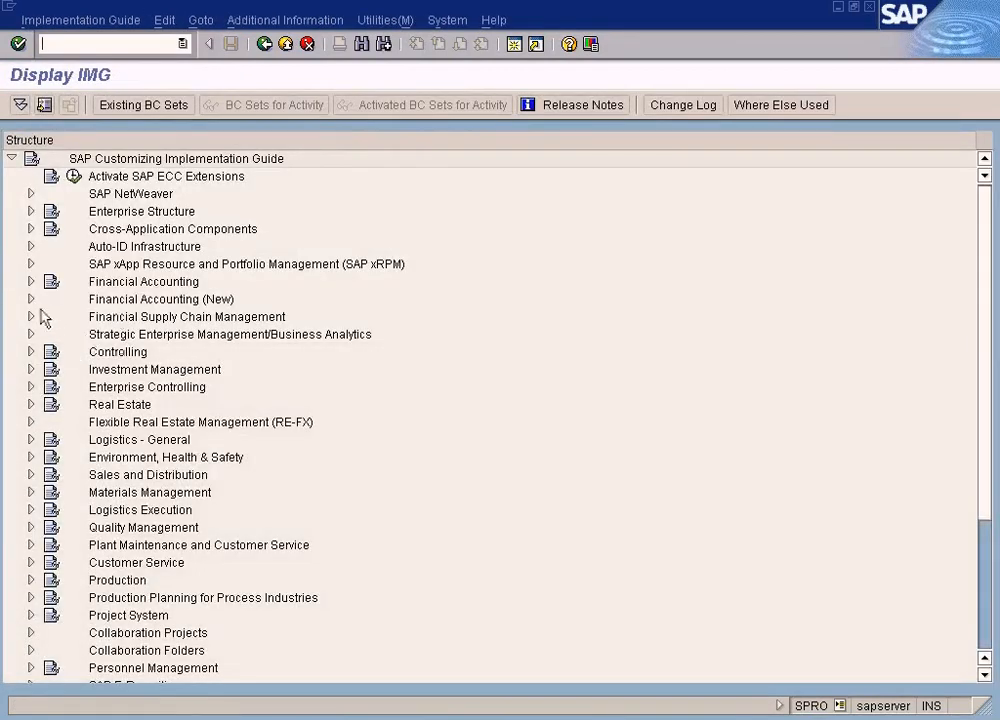
# Open Maintain Terms of Payment under Incoming Invoices/Credit Memos and examine the second discount term of payment terms 0002.
pyautogui.click(31, 299)
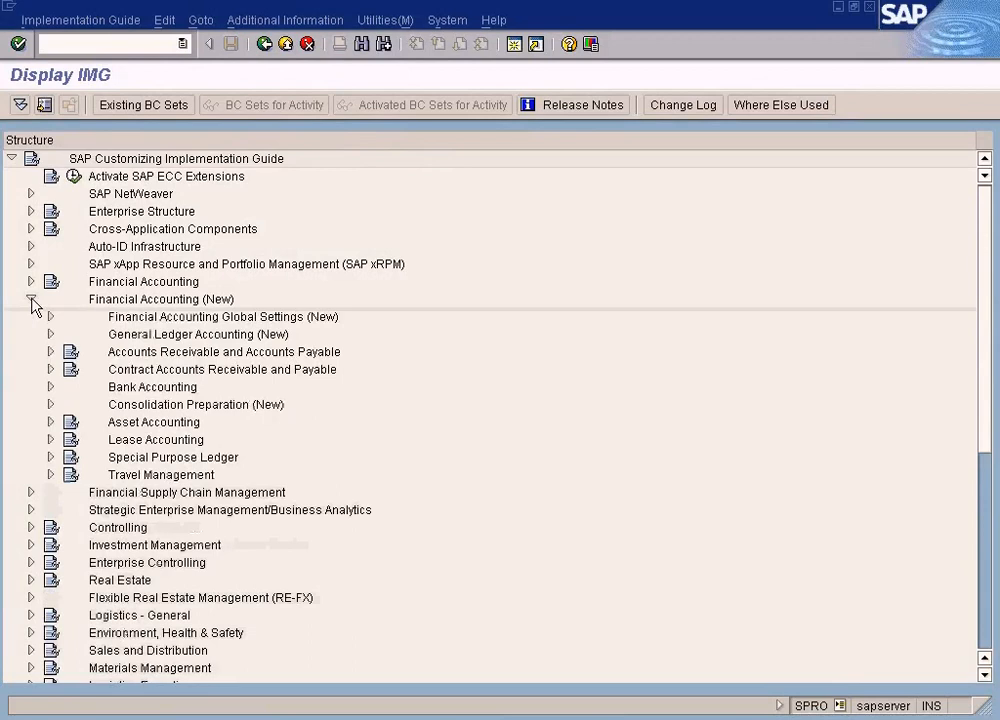
pyautogui.click(51, 334)
pyautogui.click(51, 334)
pyautogui.click(51, 352)
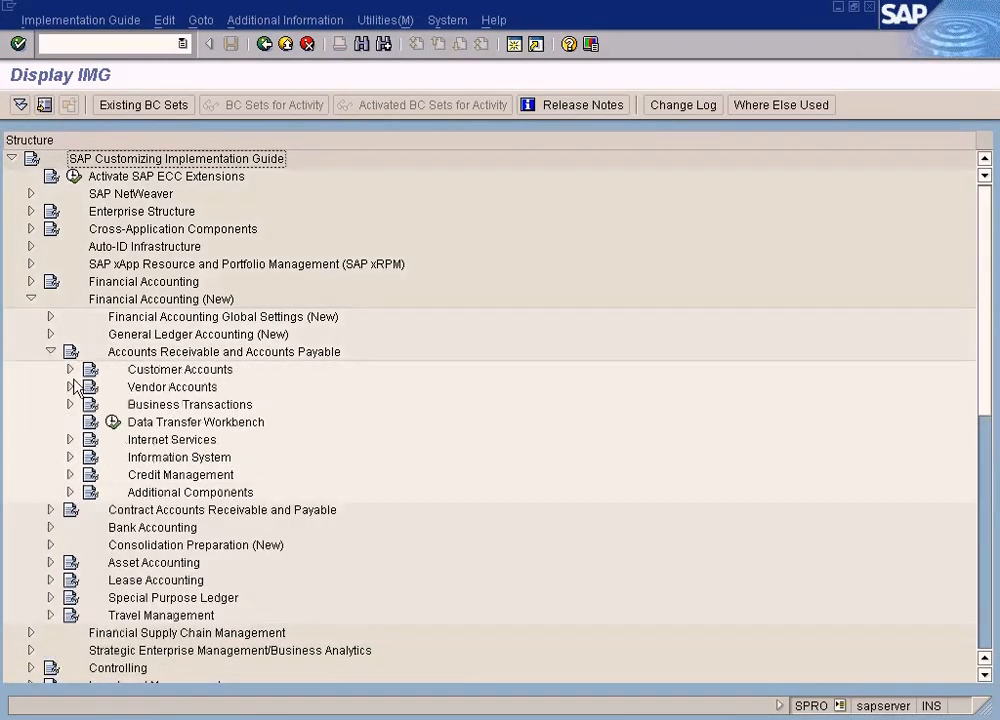
pyautogui.click(70, 404)
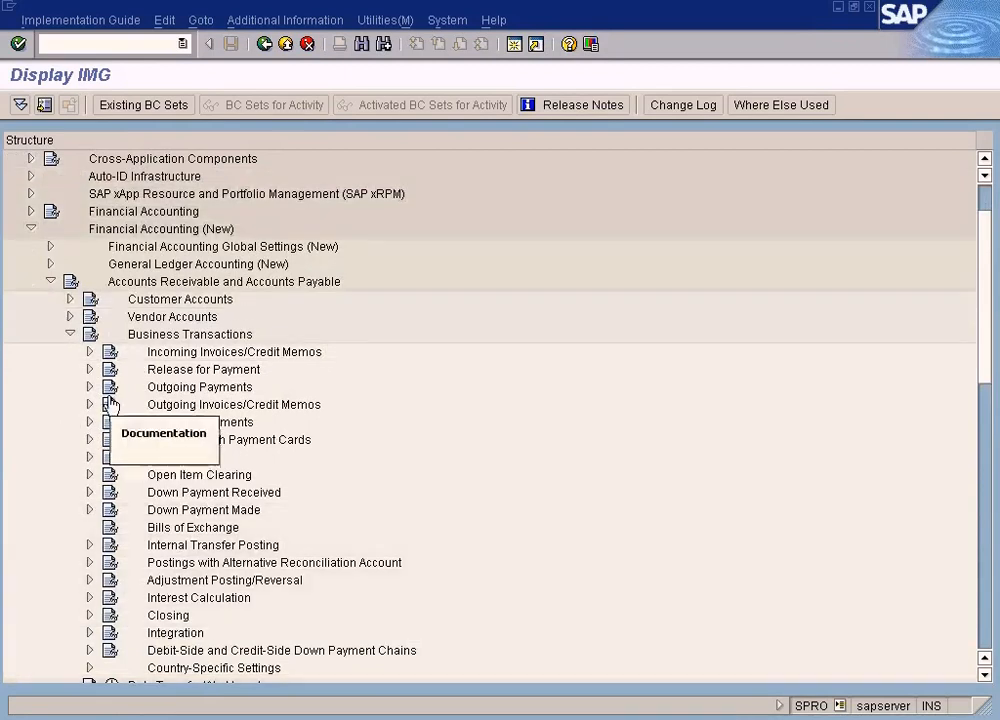
pyautogui.click(89, 352)
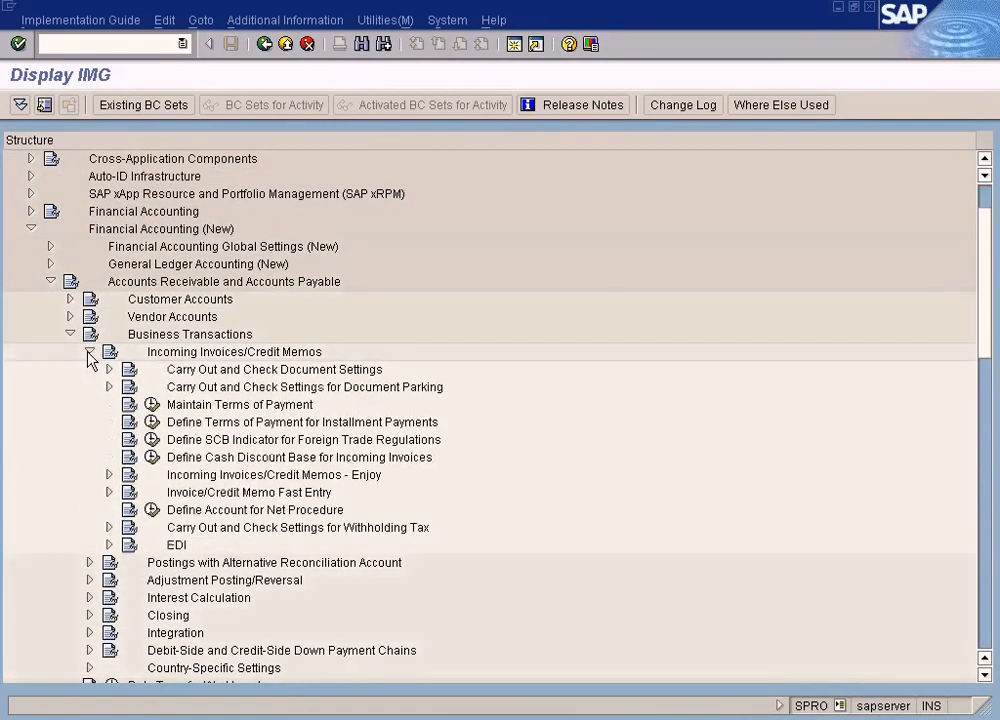
pyautogui.click(153, 405)
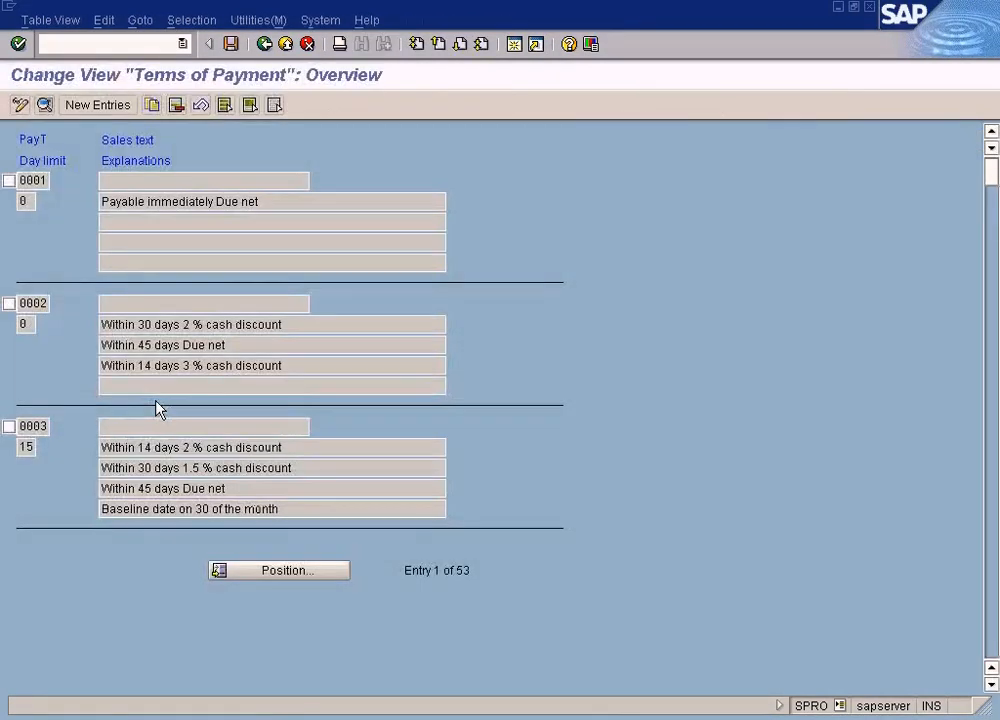
pyautogui.doubleClick(143, 324)
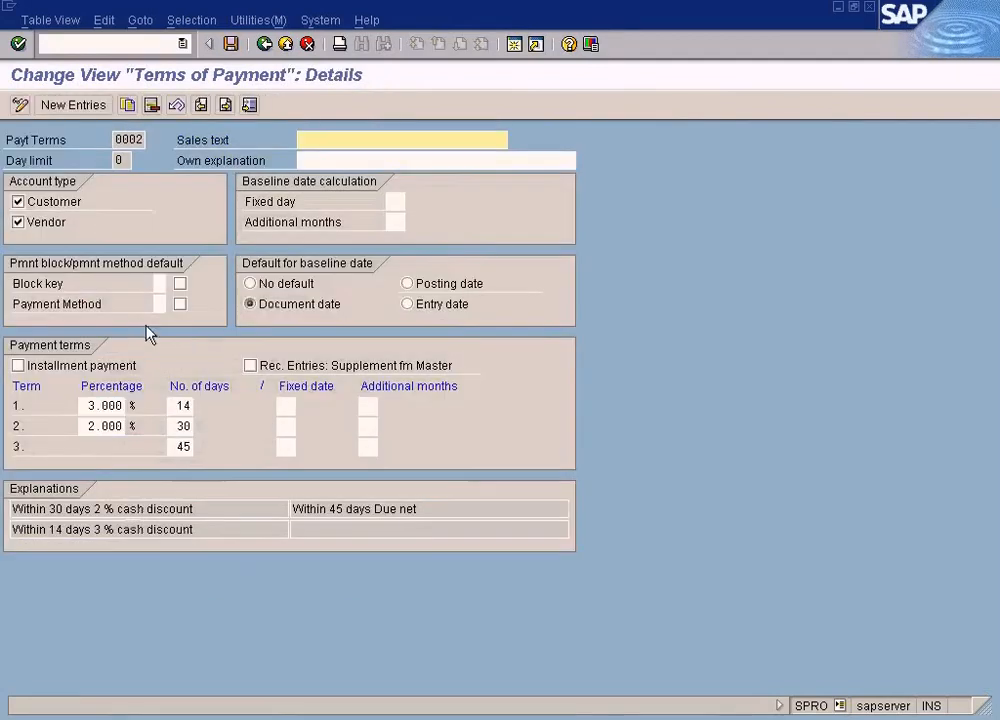
pyautogui.moveTo(86, 426); pyautogui.dragTo(230, 431)
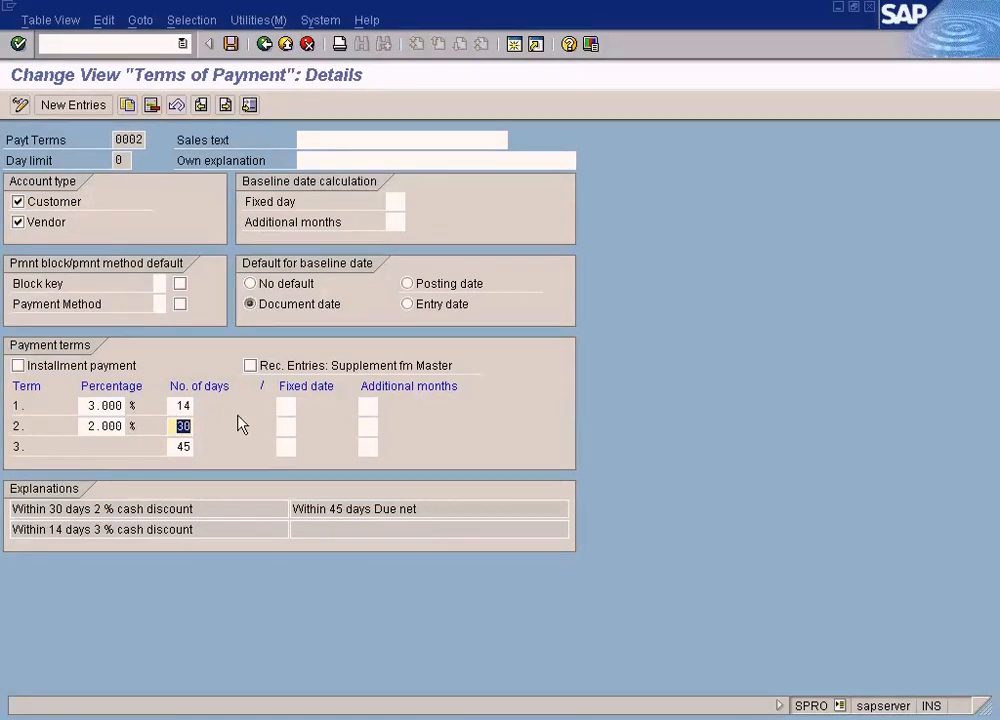
# Display the posted 1,000.00 USD vendor invoice with FB03 in the vendor display session and examine its document date.
pyautogui.click(474, 712)
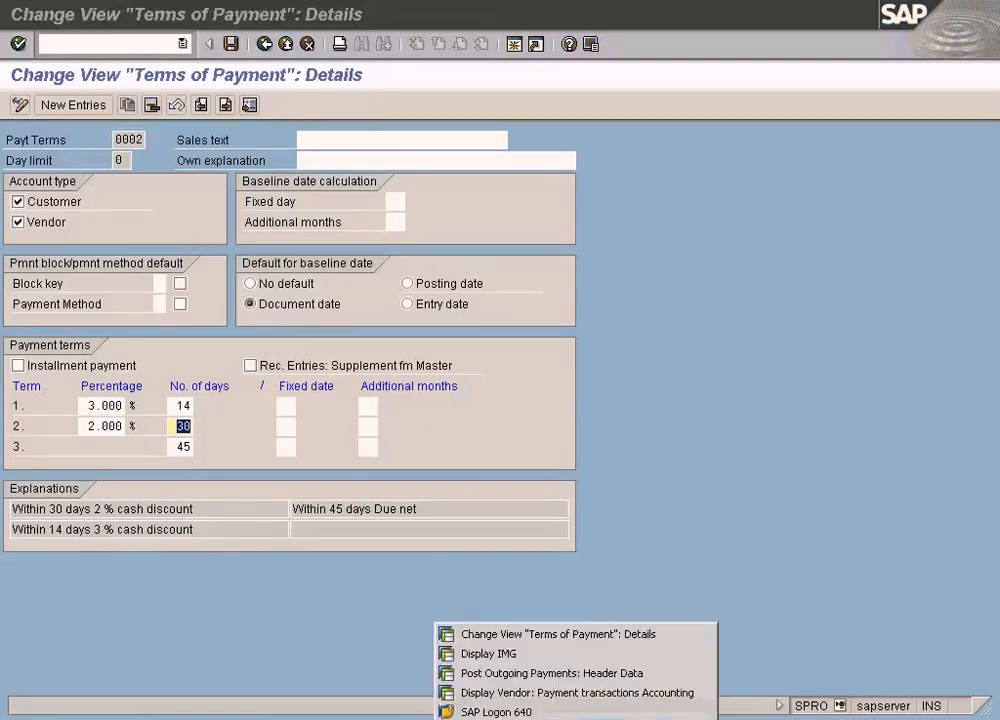
pyautogui.click(519, 655)
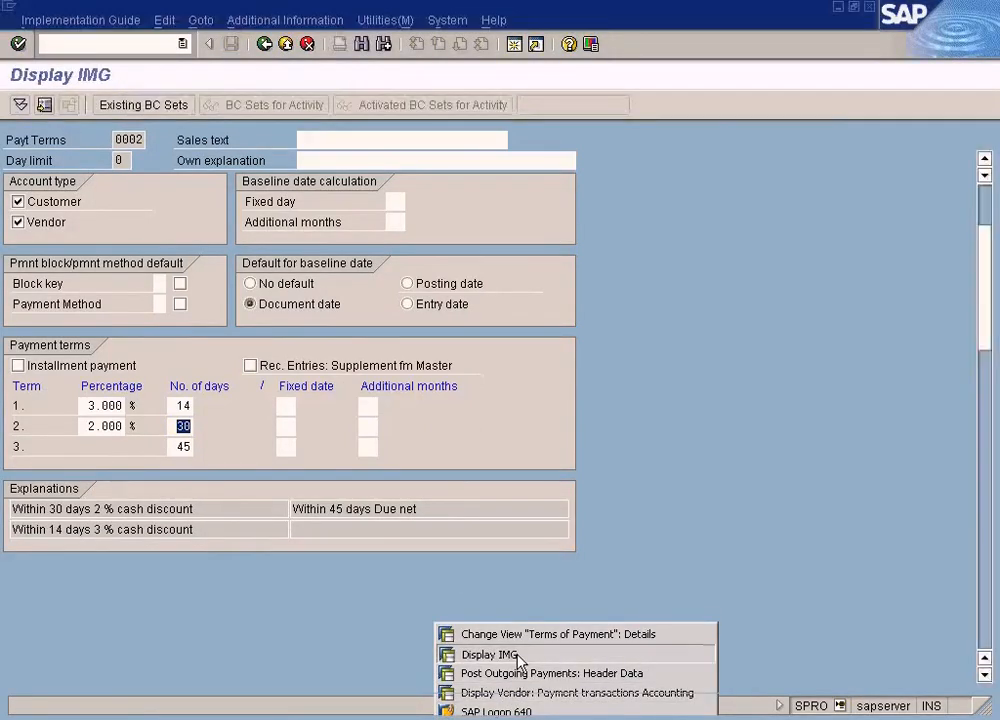
pyautogui.click(520, 716)
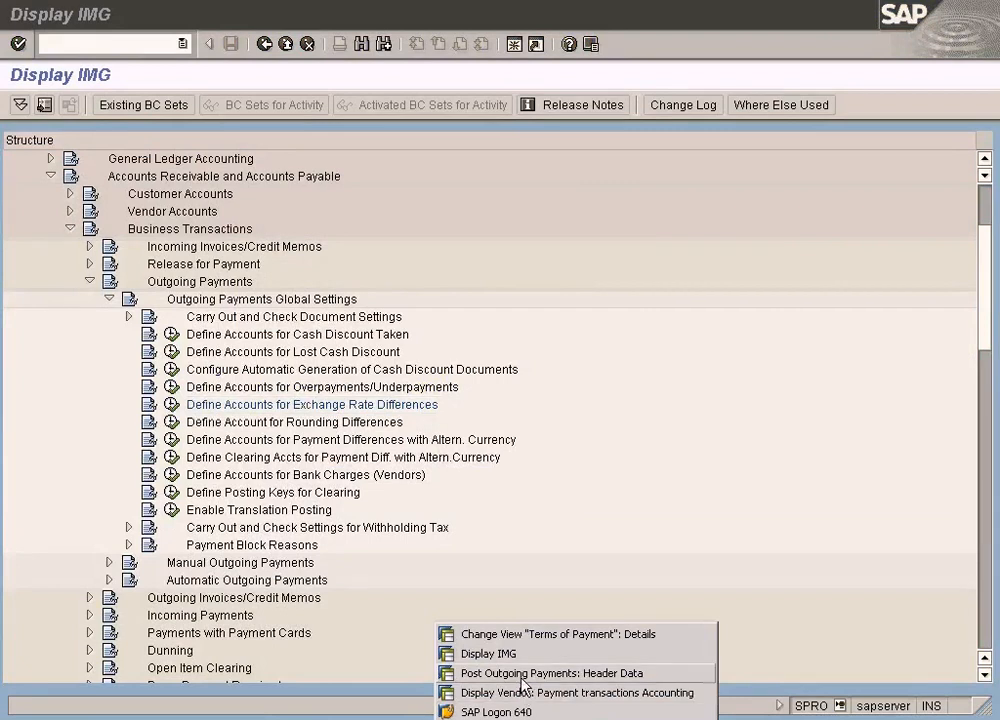
pyautogui.click(521, 699)
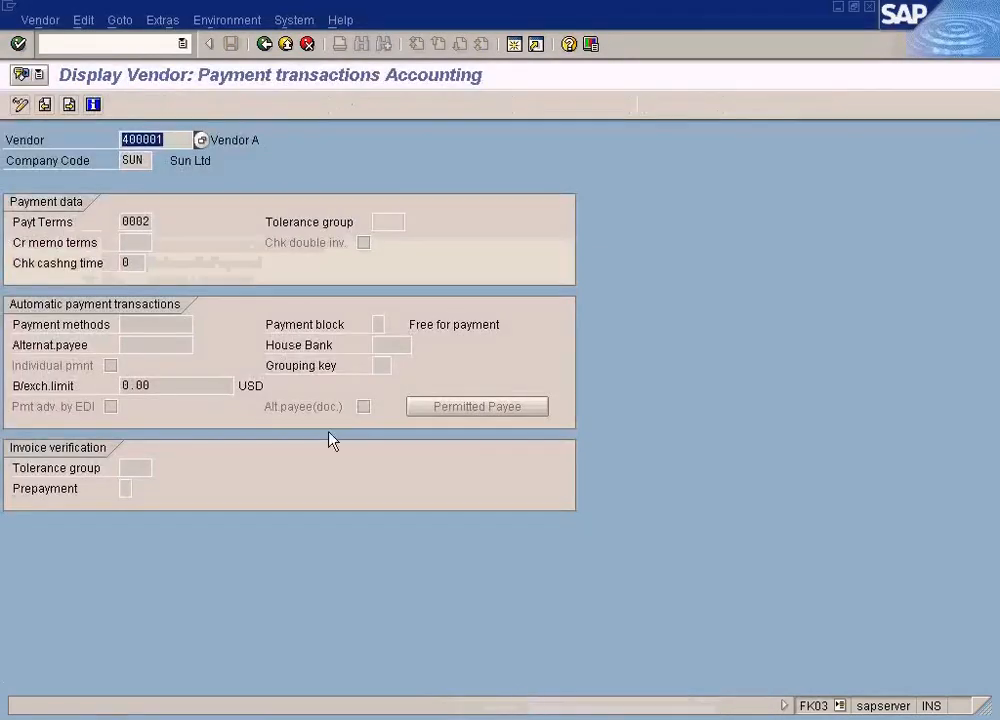
pyautogui.click(119, 45)
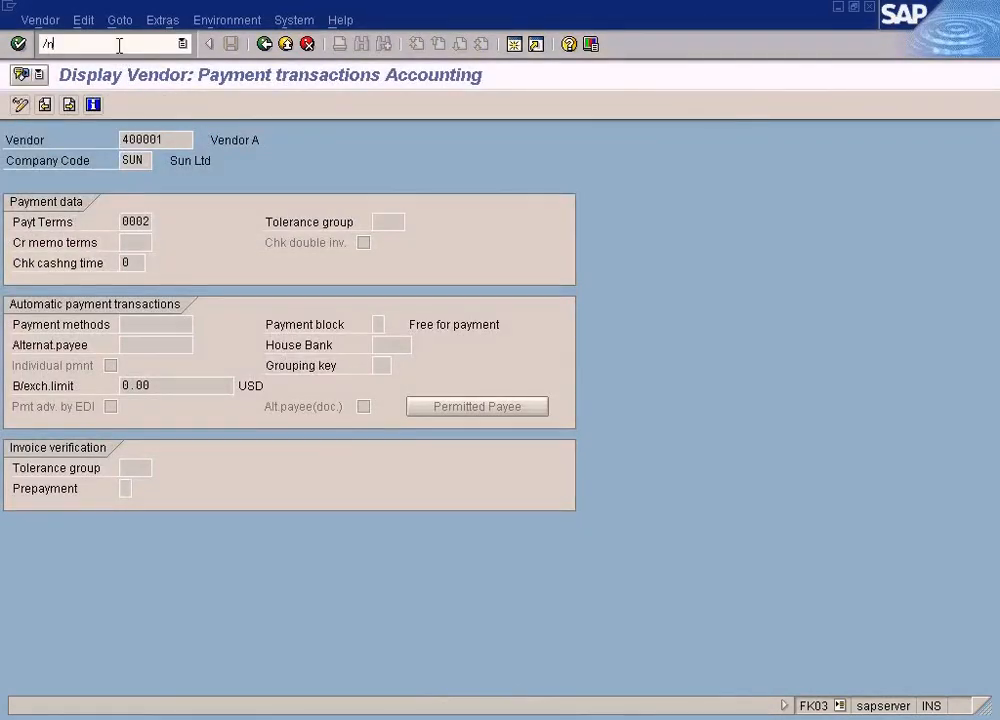
pyautogui.press('Return')
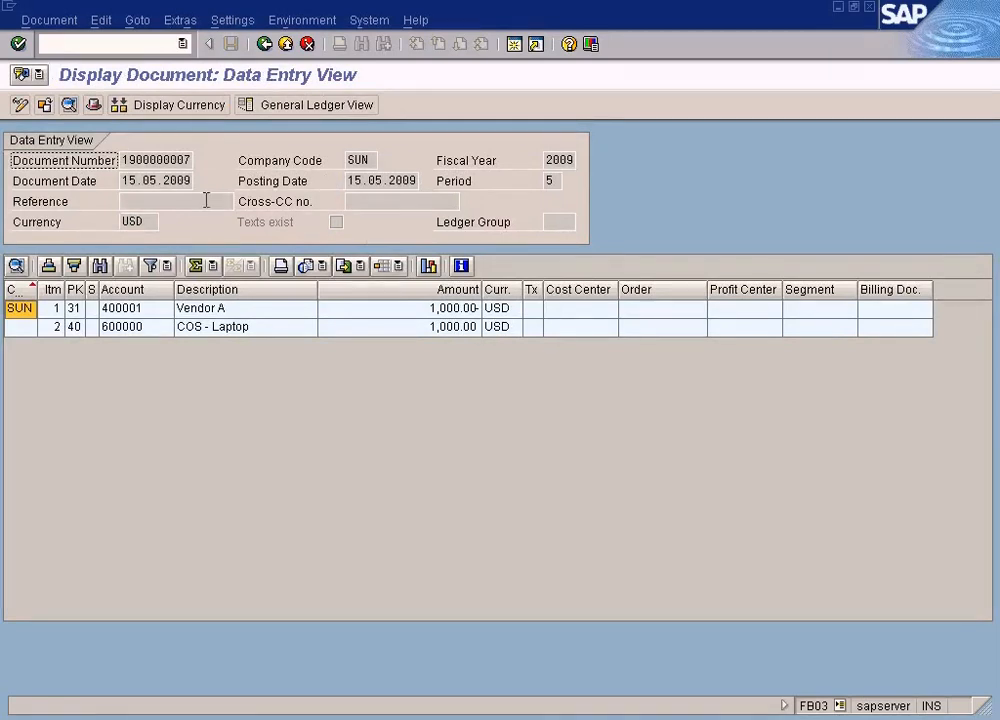
pyautogui.moveTo(124, 181); pyautogui.dragTo(237, 181)
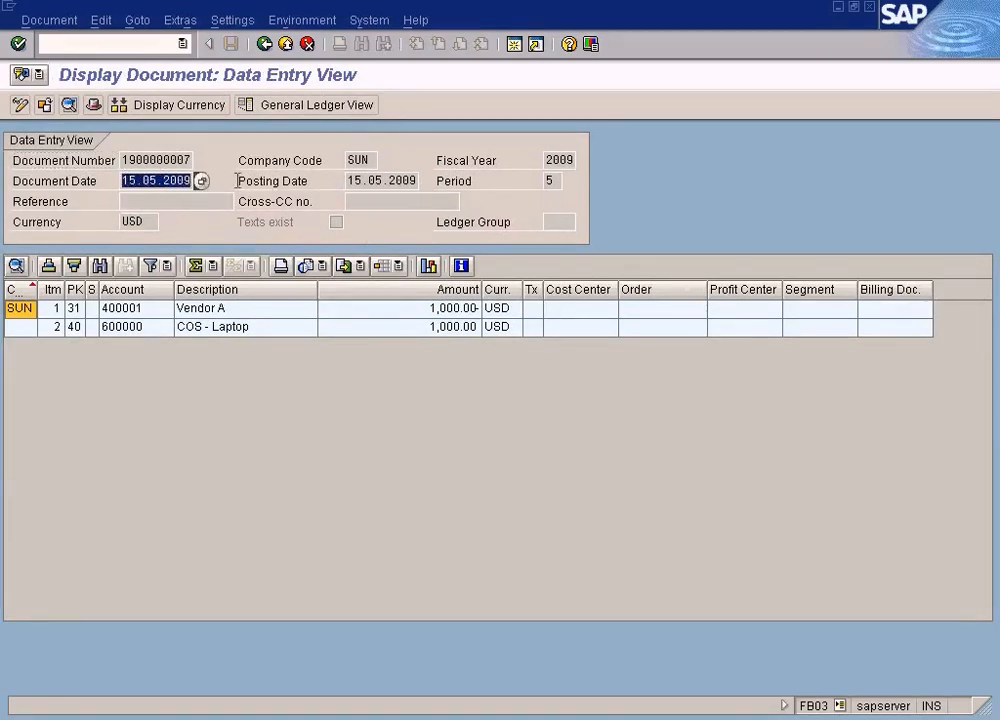
# Switch to the Terms of Payment details session and examine the percentages and numbers of days of the three terms in 0002.
pyautogui.click(153, 183)
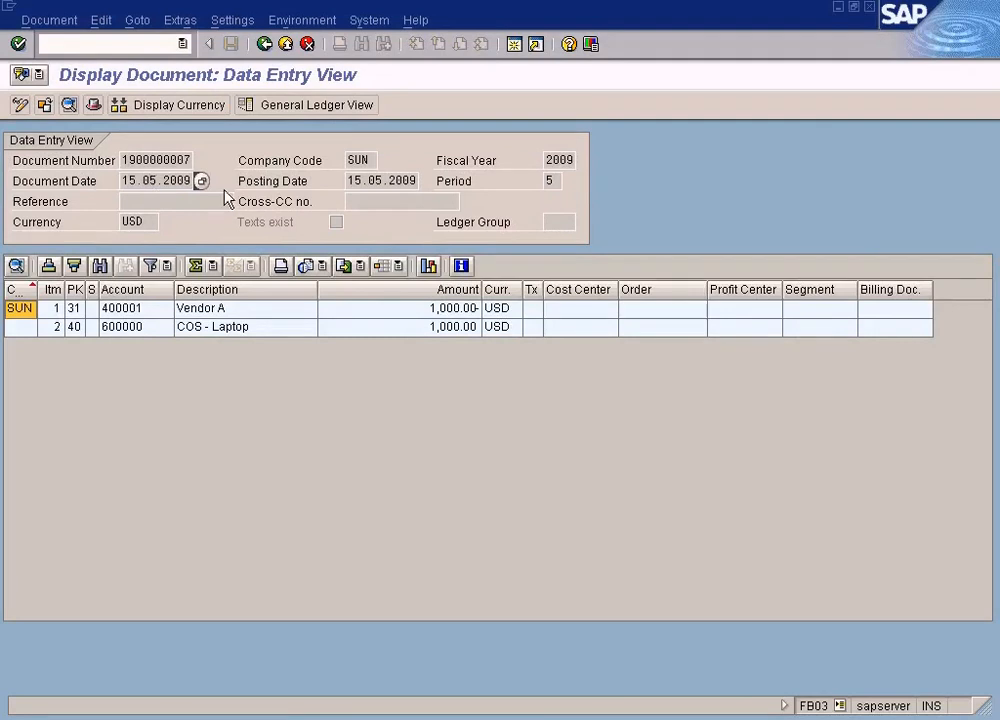
pyautogui.click(513, 714)
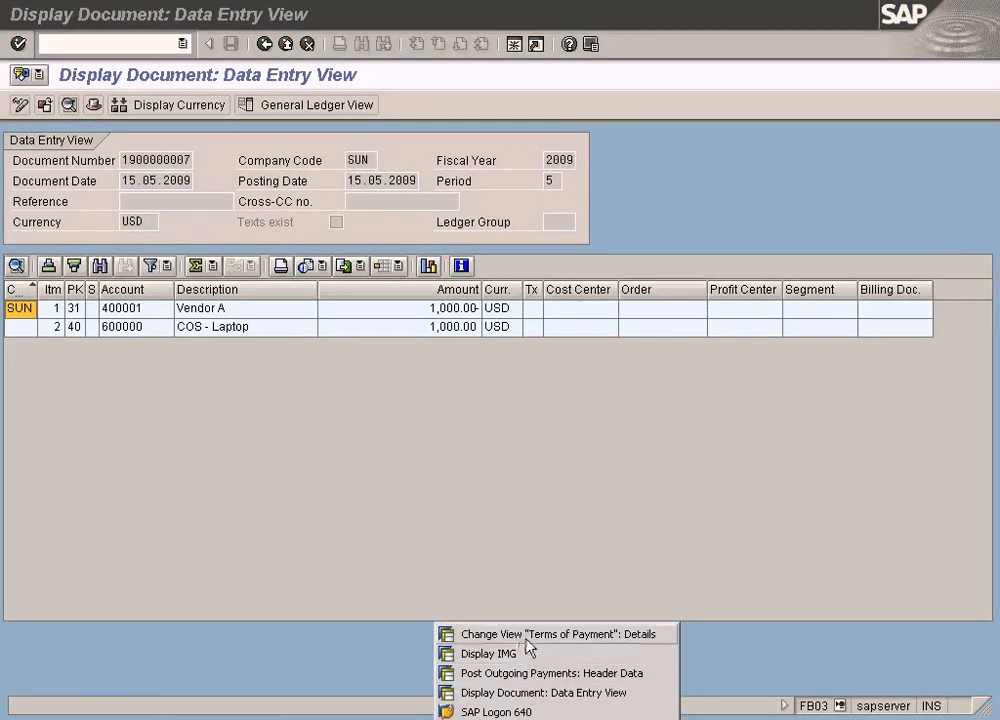
pyautogui.click(529, 636)
pyautogui.click(173, 428)
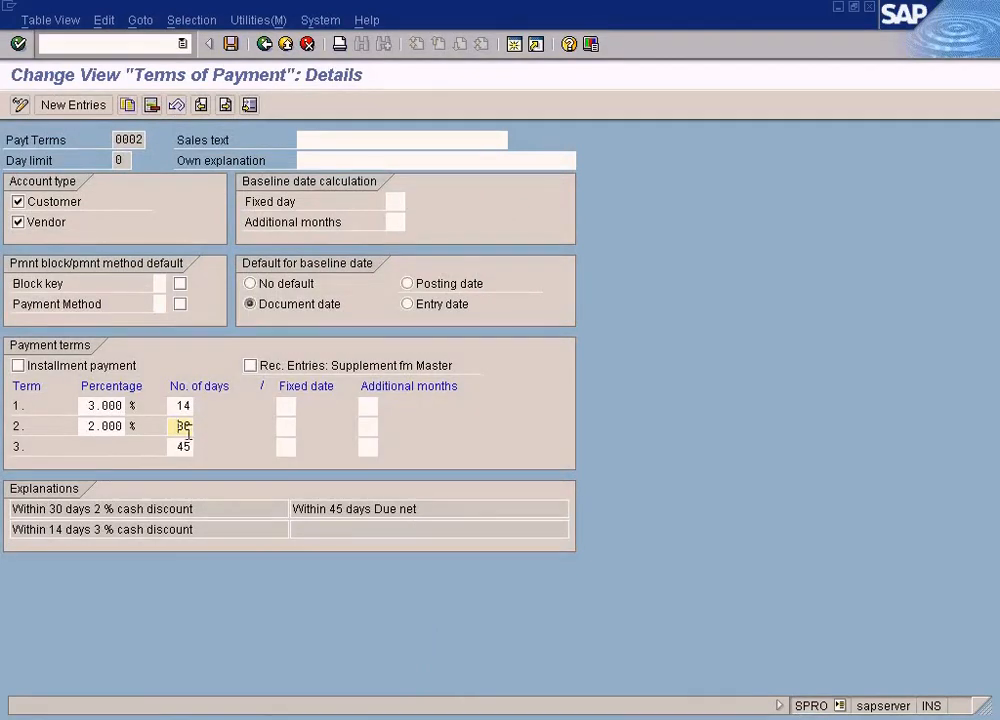
pyautogui.doubleClick(181, 446)
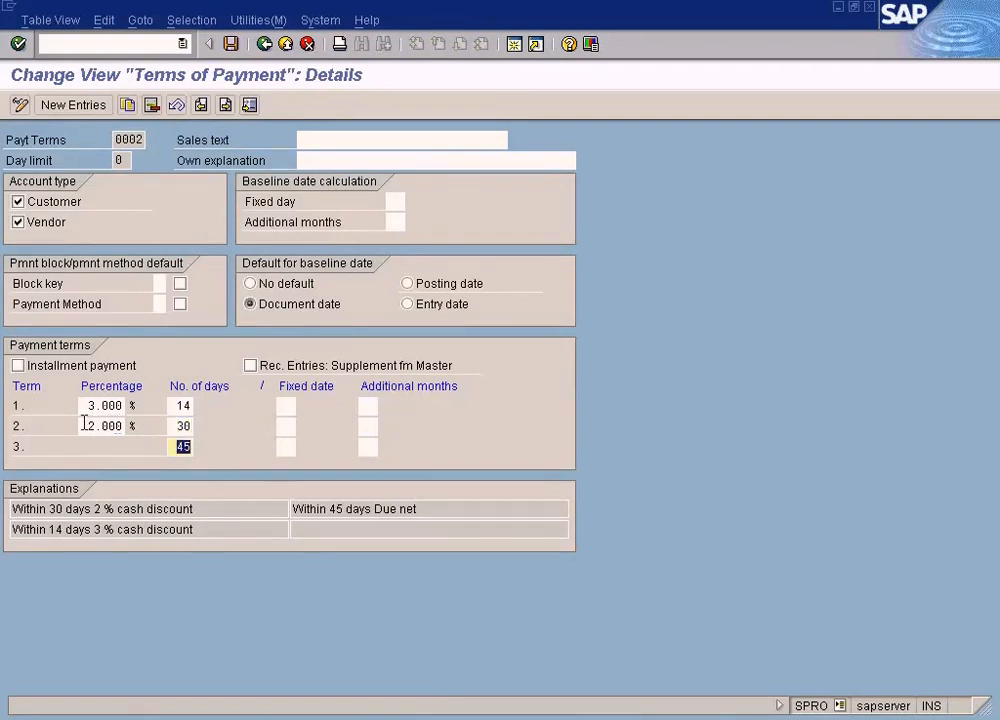
pyautogui.moveTo(85, 423); pyautogui.dragTo(124, 426)
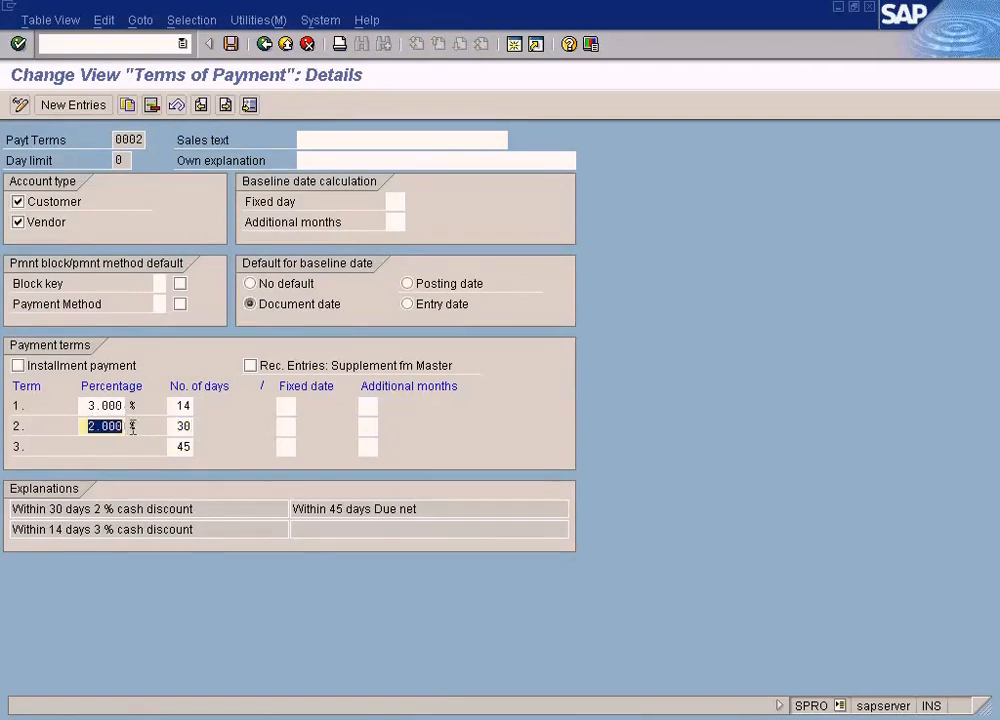
pyautogui.click(183, 405)
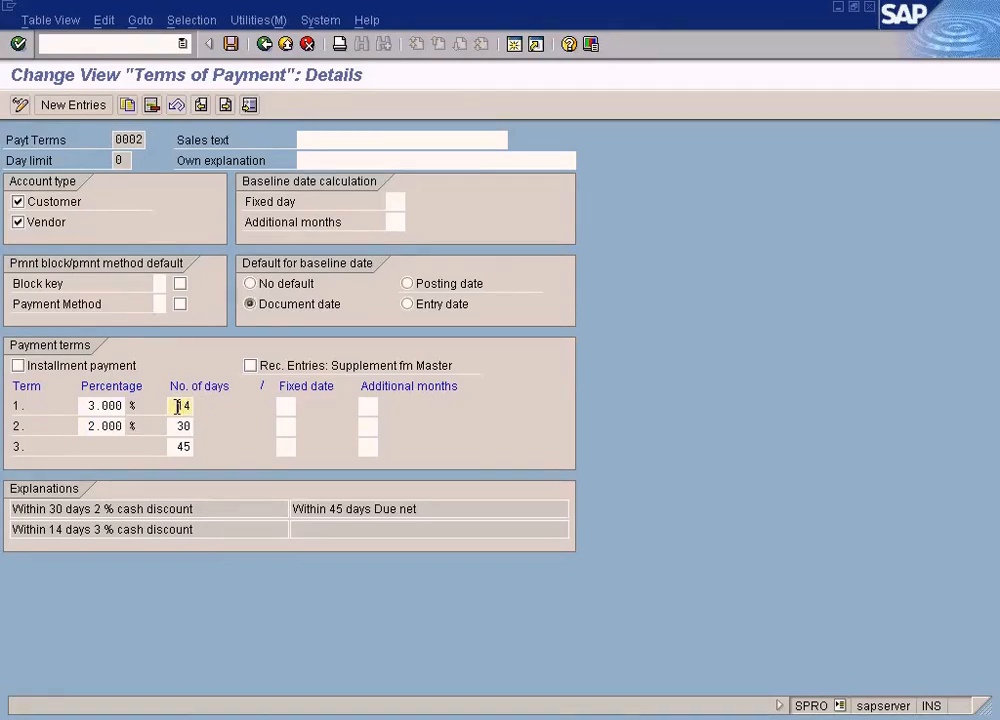
pyautogui.moveTo(84, 405); pyautogui.dragTo(165, 404)
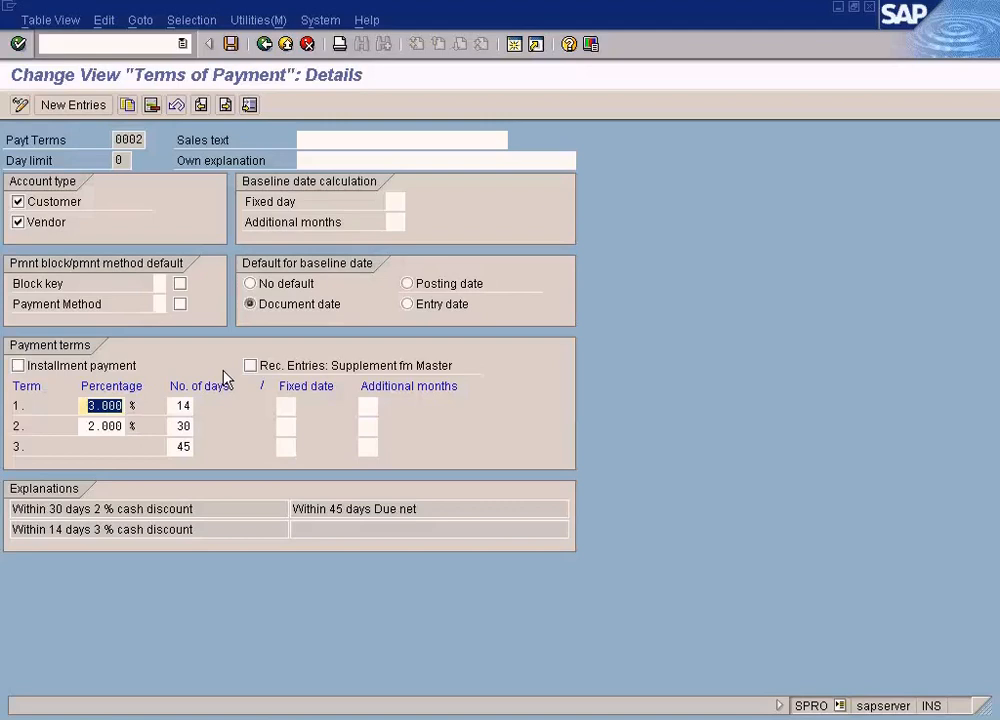
pyautogui.moveTo(179, 406); pyautogui.dragTo(242, 410)
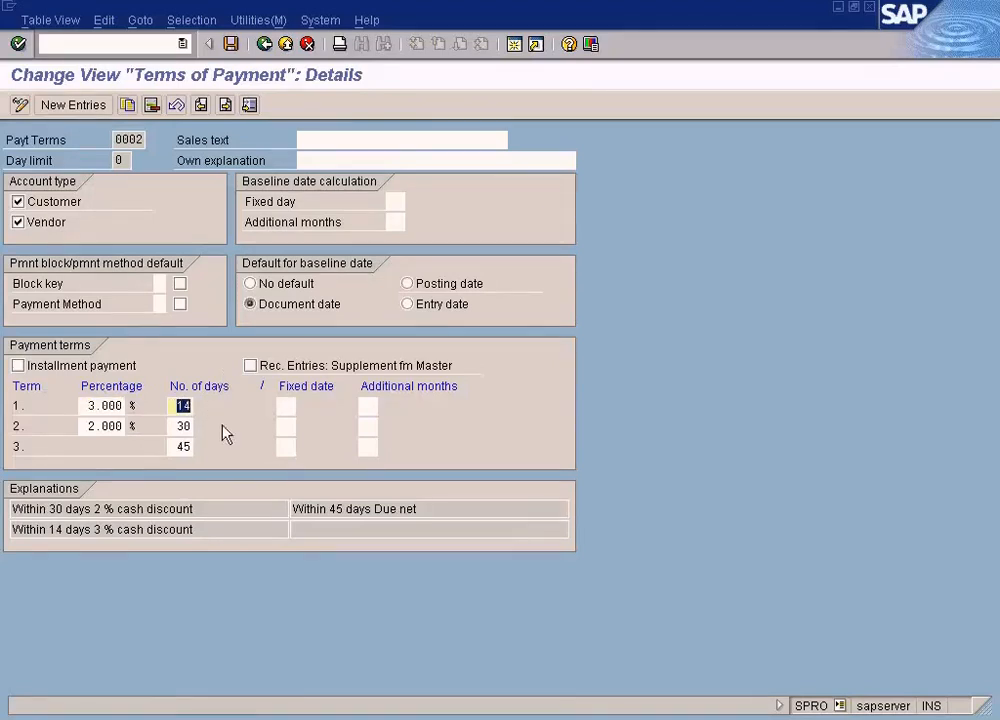
pyautogui.moveTo(179, 426); pyautogui.dragTo(212, 431)
pyautogui.moveTo(88, 426); pyautogui.dragTo(209, 425)
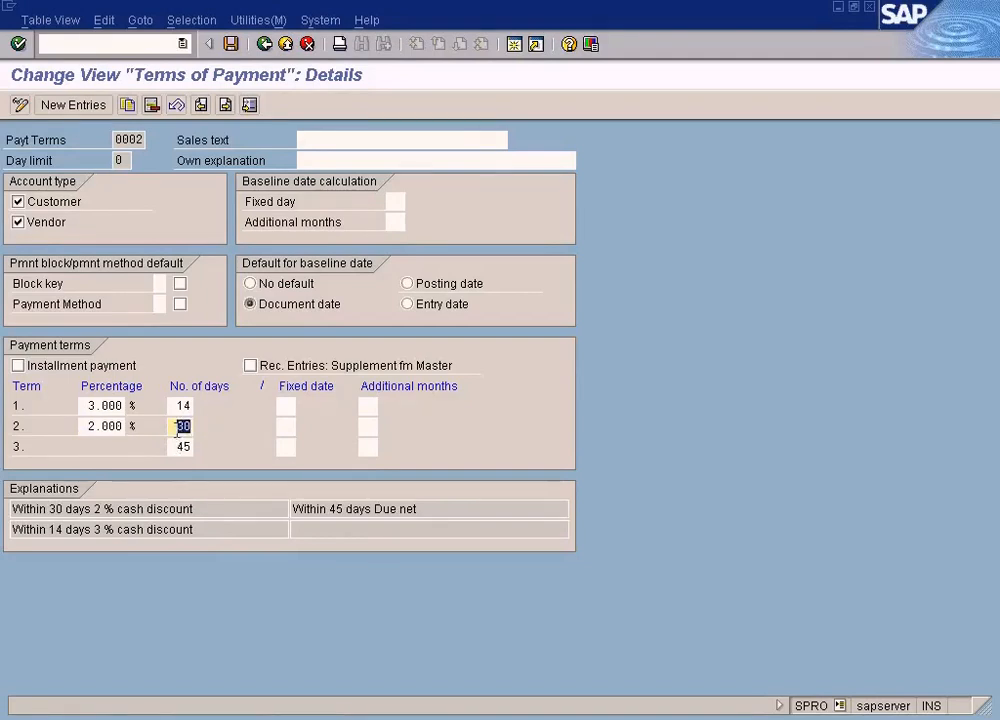
# Compare the day limits and discount rates of the first and second terms with the vendor invoice's document date.
pyautogui.moveTo(176, 406); pyautogui.dragTo(207, 407)
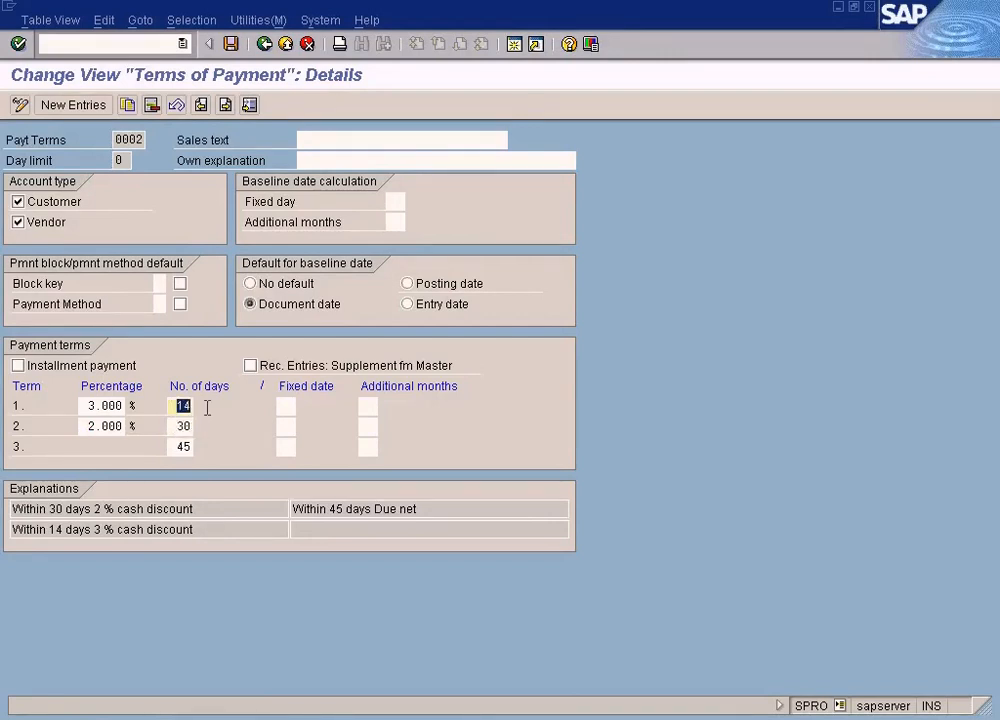
pyautogui.click(177, 427)
pyautogui.moveTo(176, 405); pyautogui.dragTo(203, 404)
pyautogui.moveTo(82, 404); pyautogui.dragTo(147, 406)
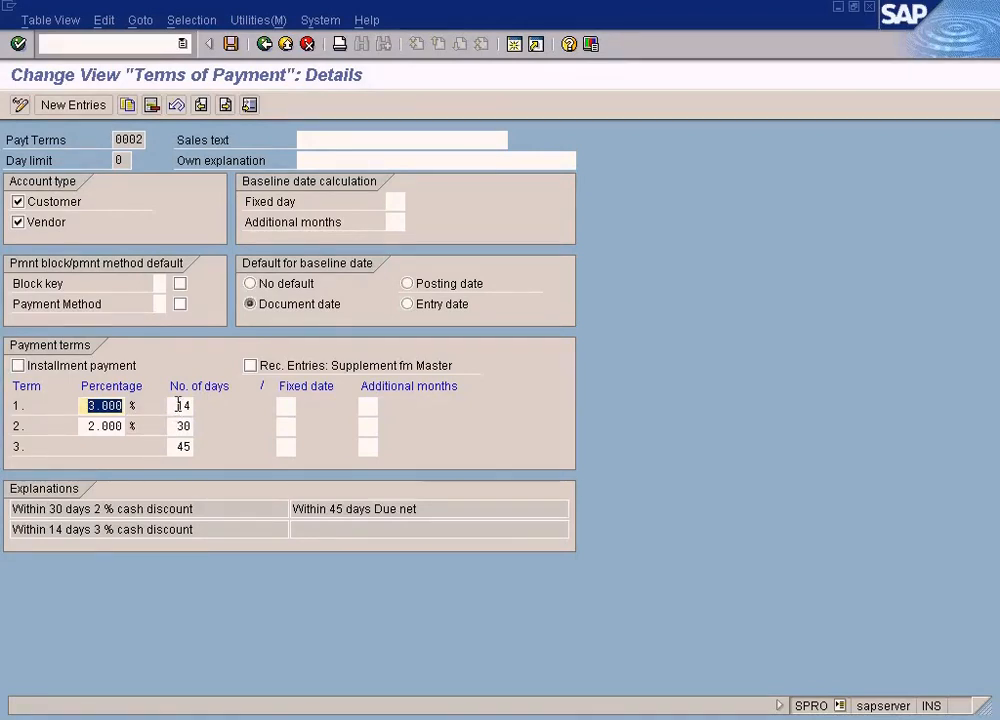
pyautogui.click(178, 405)
pyautogui.click(176, 407)
pyautogui.click(175, 426)
pyautogui.click(177, 406)
pyautogui.click(176, 426)
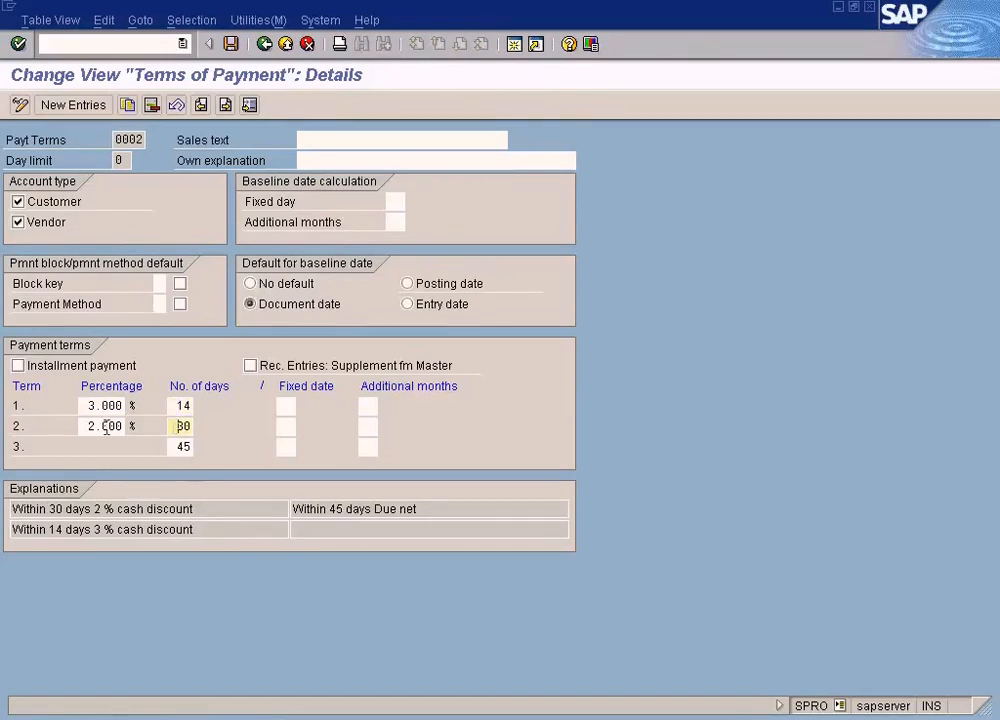
pyautogui.moveTo(85, 428); pyautogui.dragTo(150, 432)
pyautogui.click(181, 428)
pyautogui.click(175, 405)
pyautogui.moveTo(174, 426); pyautogui.dragTo(233, 419)
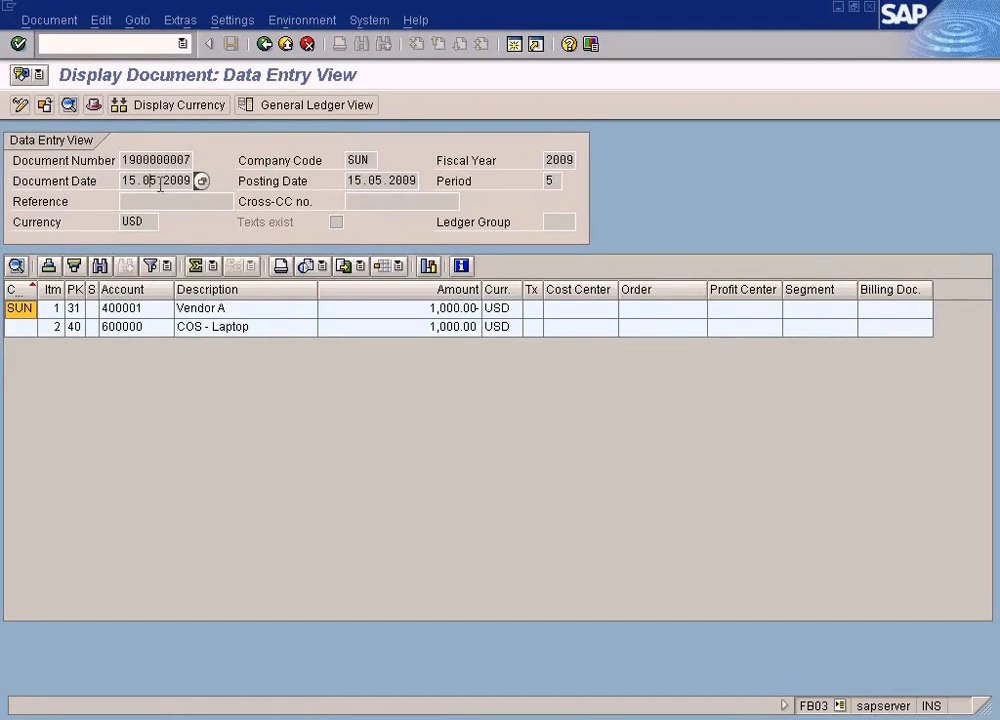
pyautogui.moveTo(143, 181); pyautogui.dragTo(180, 189)
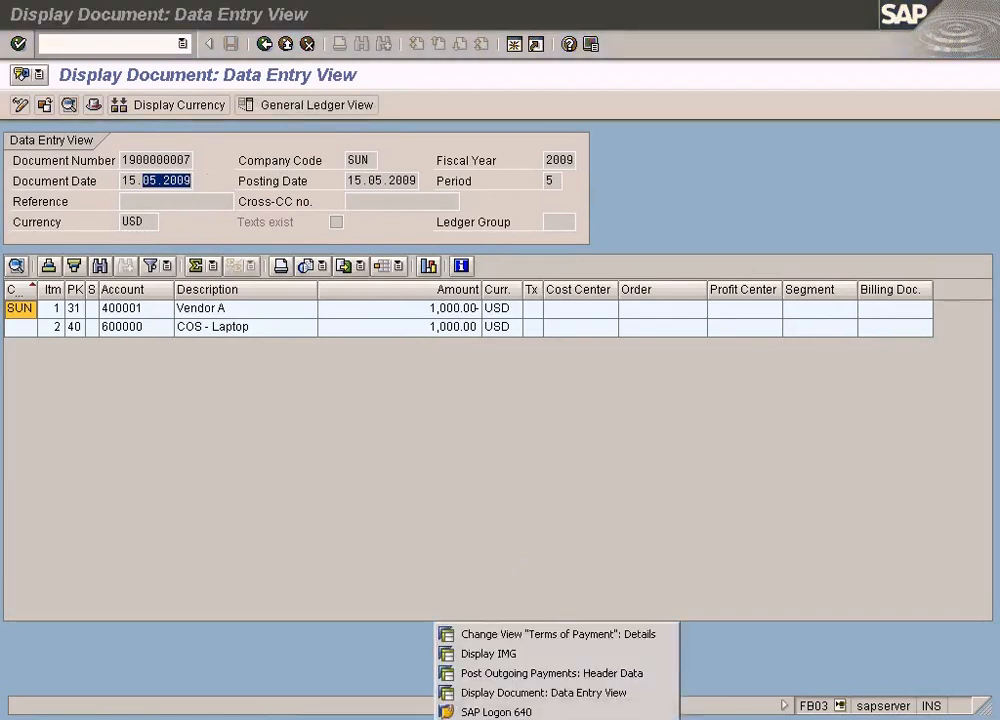
# Switch to the Post Outgoing Payments session and set the document date to 02.06.2009.
pyautogui.click(542, 672)
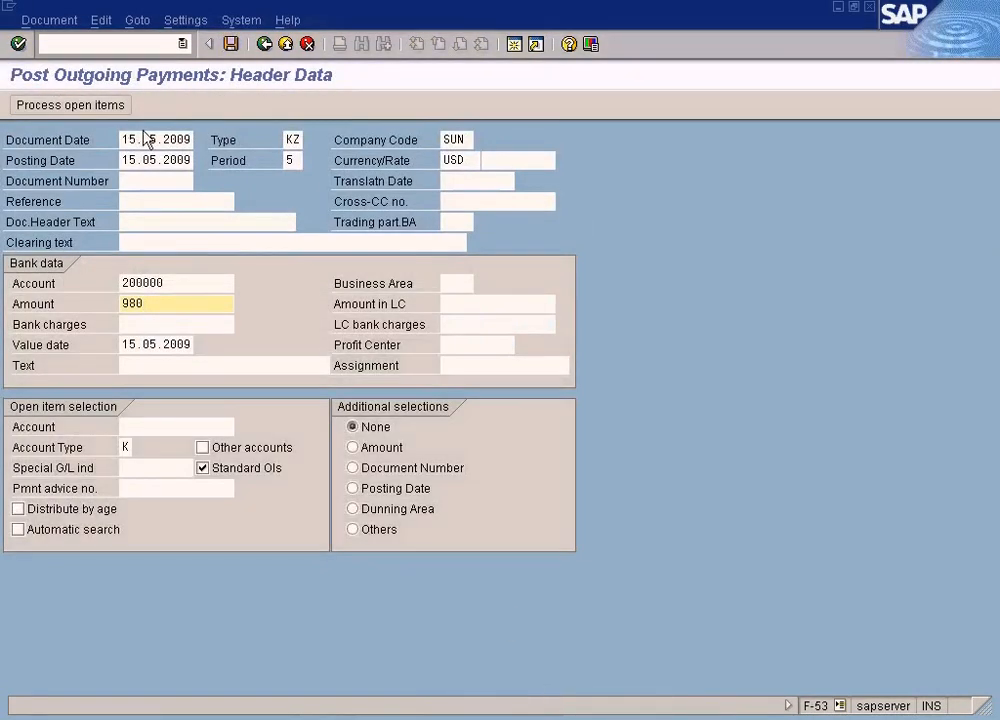
pyautogui.click(144, 139)
pyautogui.press('Delete')
pyautogui.press('Delete')
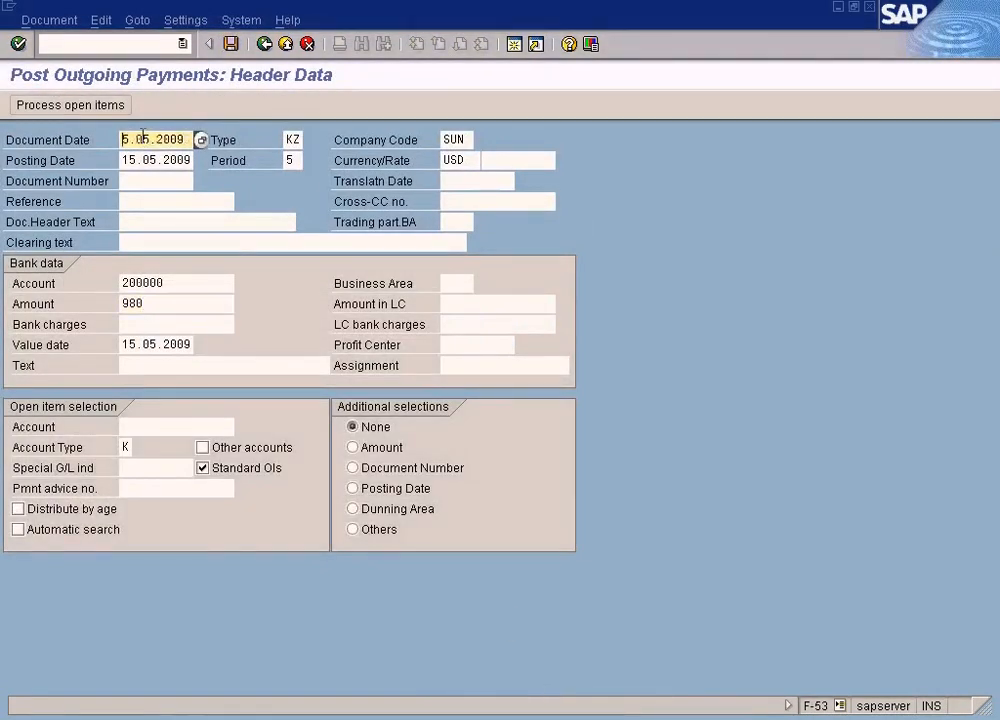
pyautogui.write('01')
pyautogui.press('BackSpace')
pyautogui.write('2')
pyautogui.press('Delete')
pyautogui.write('6')
pyautogui.press('Tab')
pyautogui.press('Tab')
pyautogui.press('Tab')
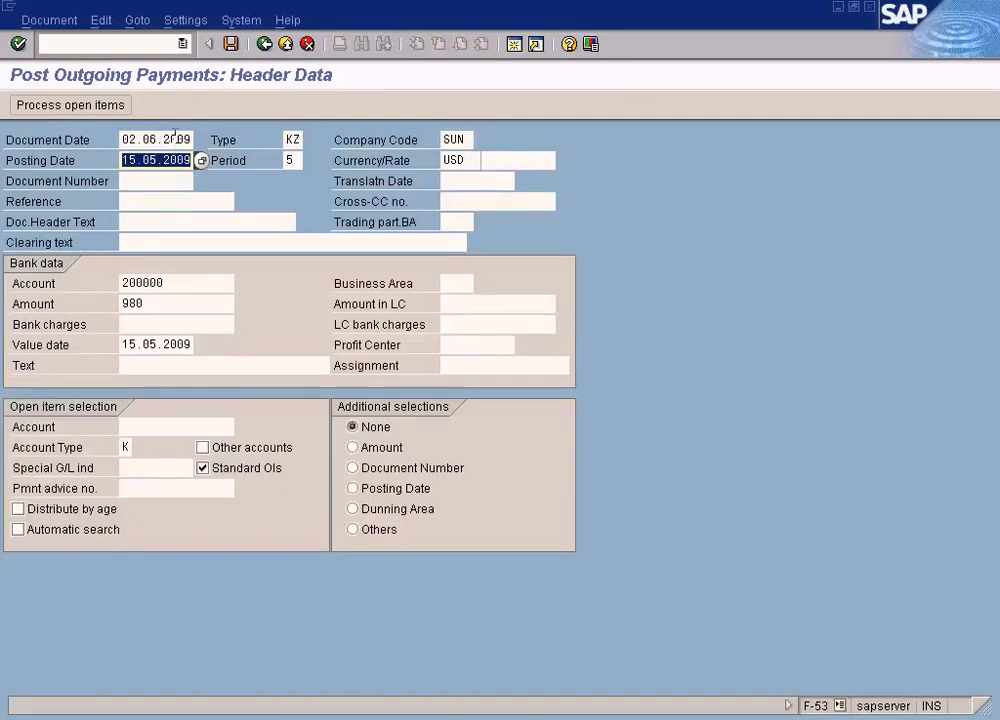
pyautogui.click(175, 138)
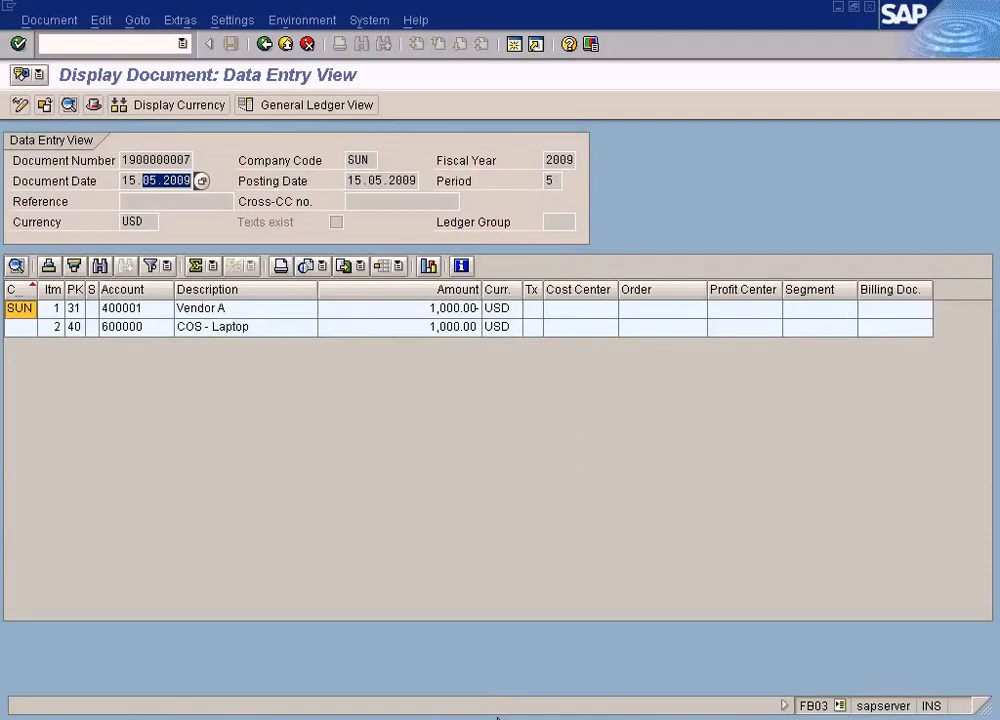
# Recheck the day limits of payment terms 0002 in the Terms of Payment session and return to the outgoing payment header.
pyautogui.click(497, 718)
pyautogui.click(532, 635)
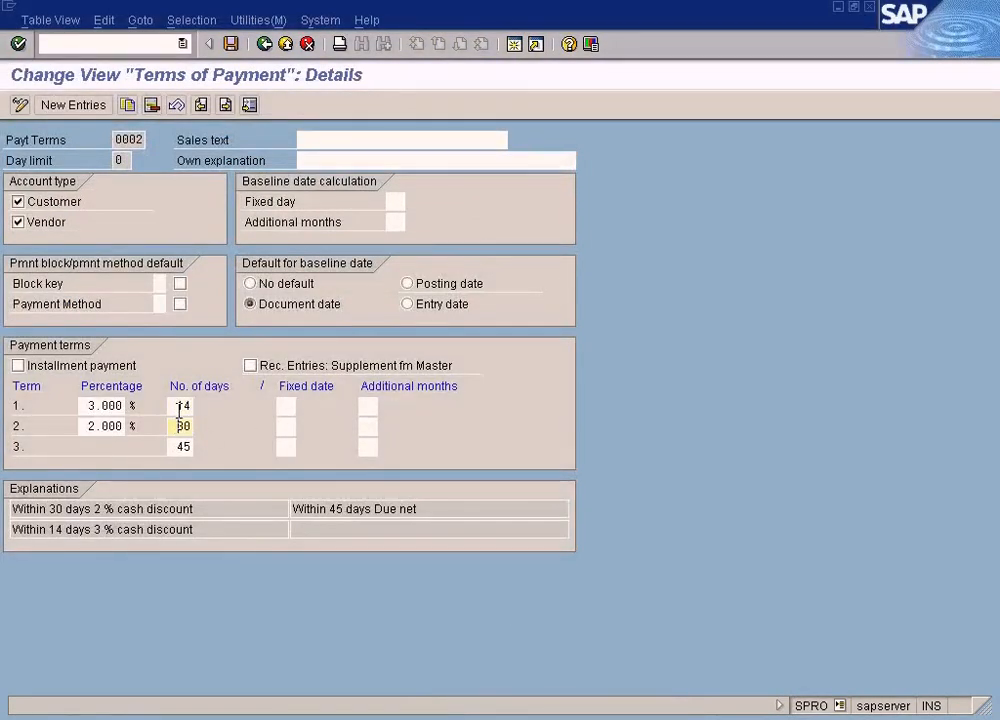
pyautogui.hotkey('alt', 'Tab')
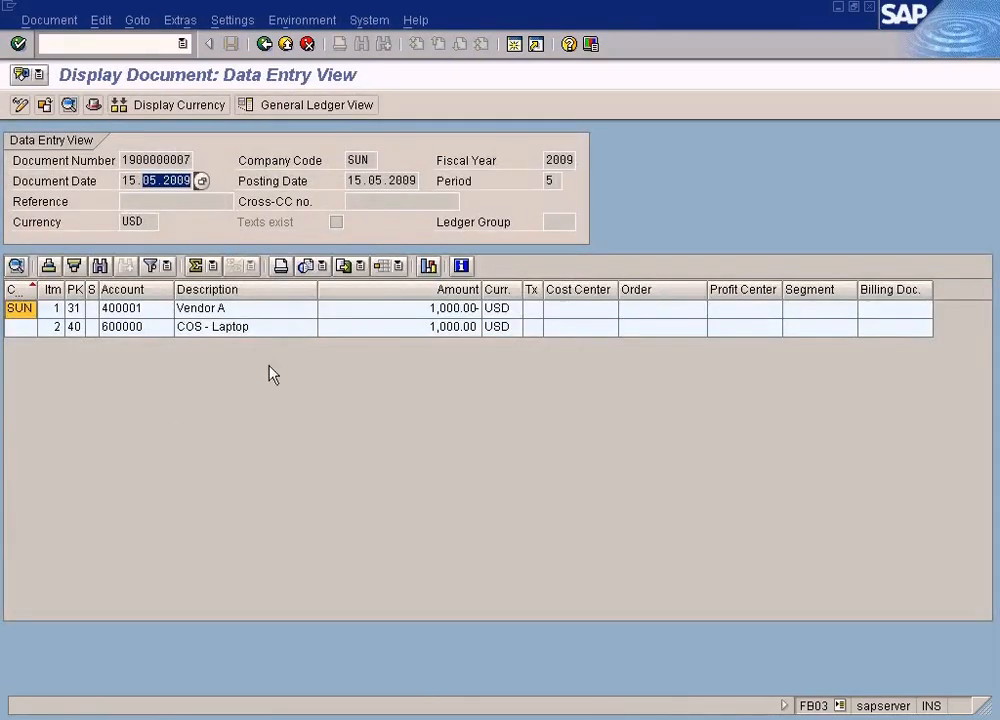
pyautogui.click(497, 718)
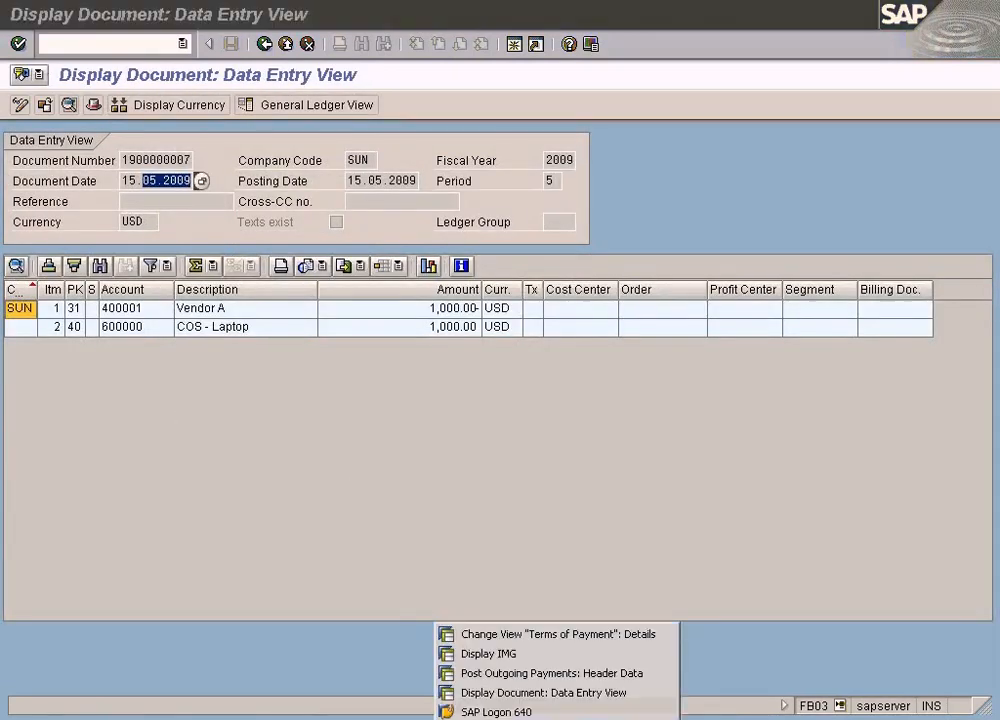
pyautogui.click(517, 679)
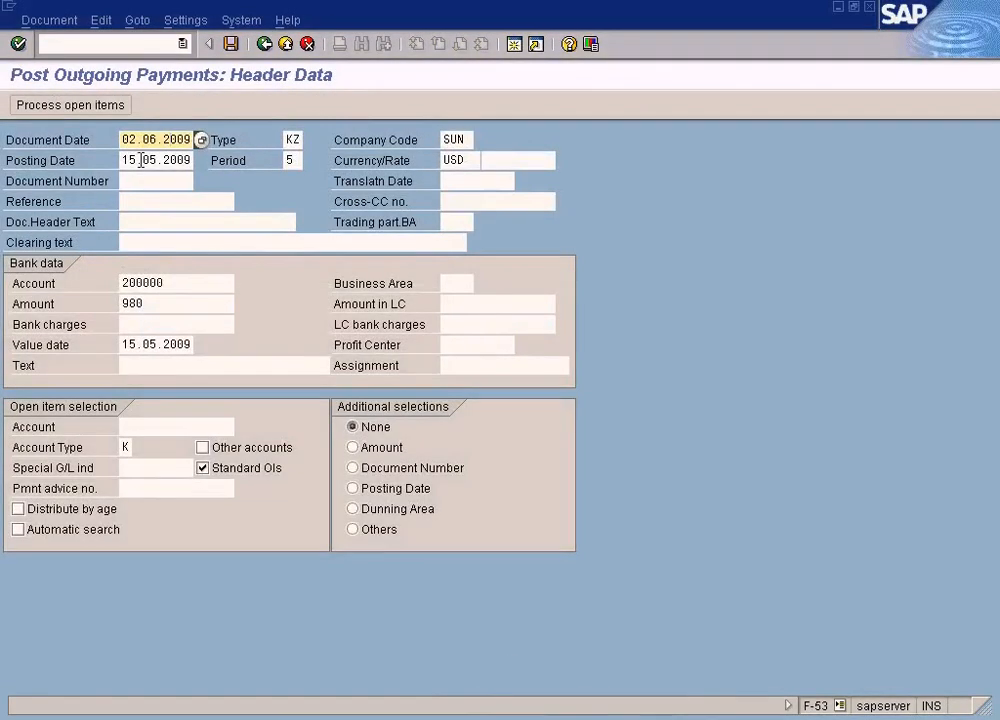
# Copy the document date 02.06.2009 into the outgoing payment's posting date.
pyautogui.click(128, 160)
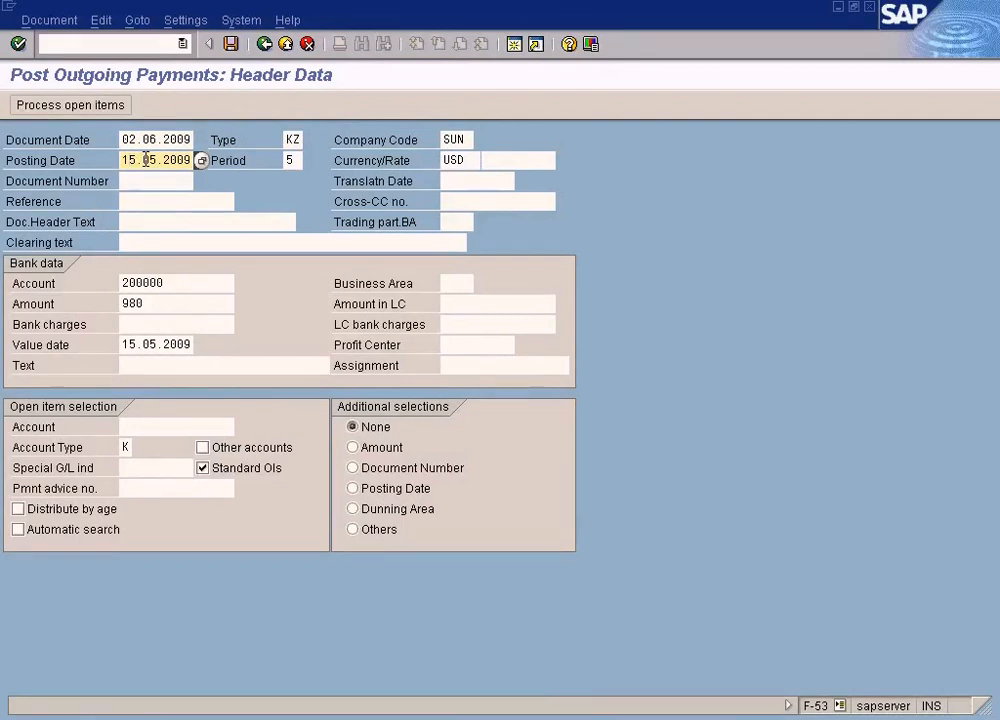
pyautogui.moveTo(122, 140); pyautogui.dragTo(250, 157)
pyautogui.hotkey('ctrl', 'c')
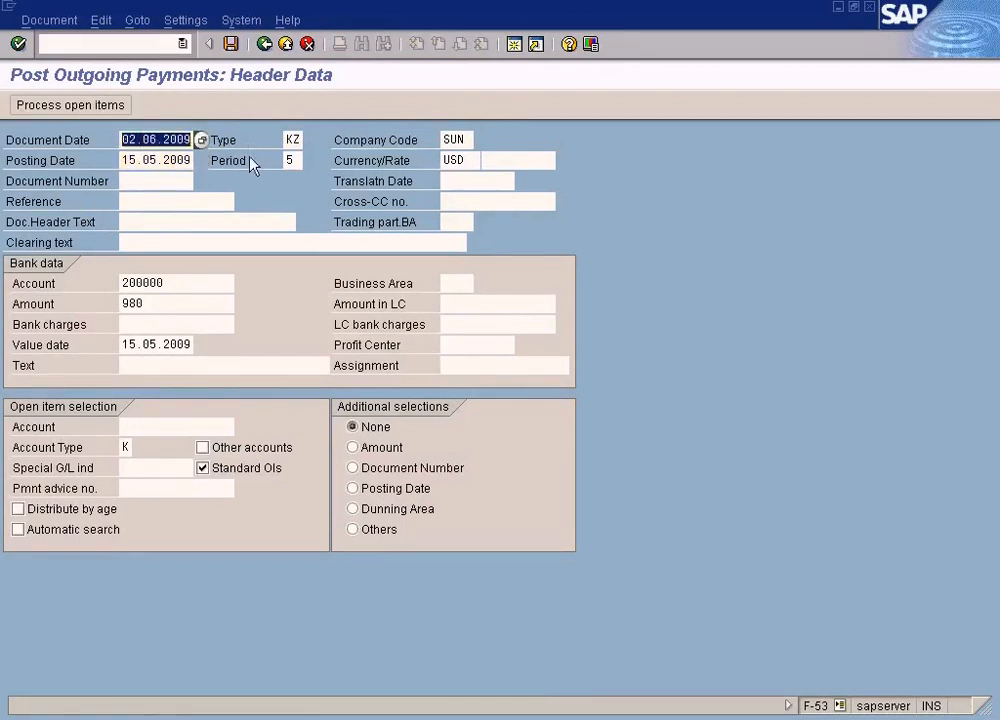
pyautogui.moveTo(122, 160); pyautogui.dragTo(240, 160)
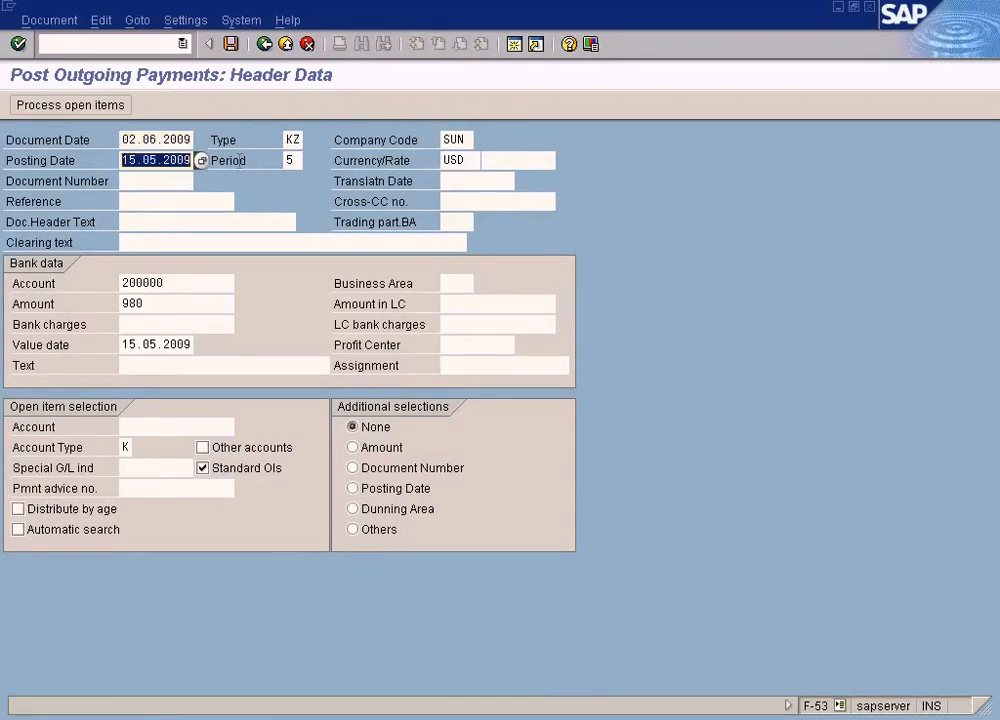
pyautogui.hotkey('ctrl', 'v')
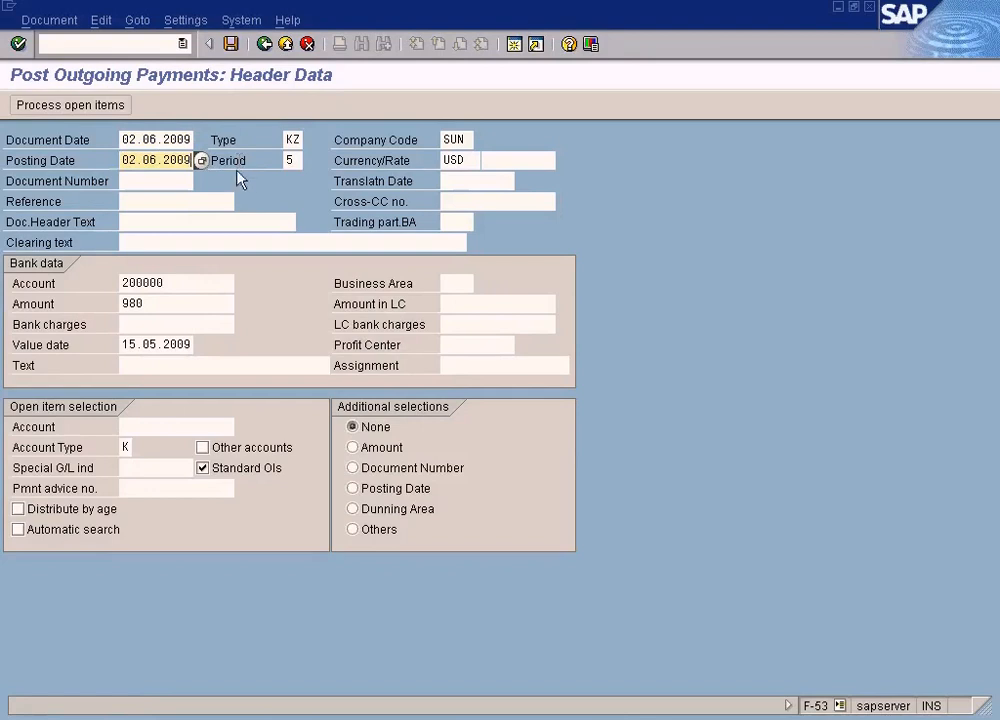
pyautogui.click(146, 140)
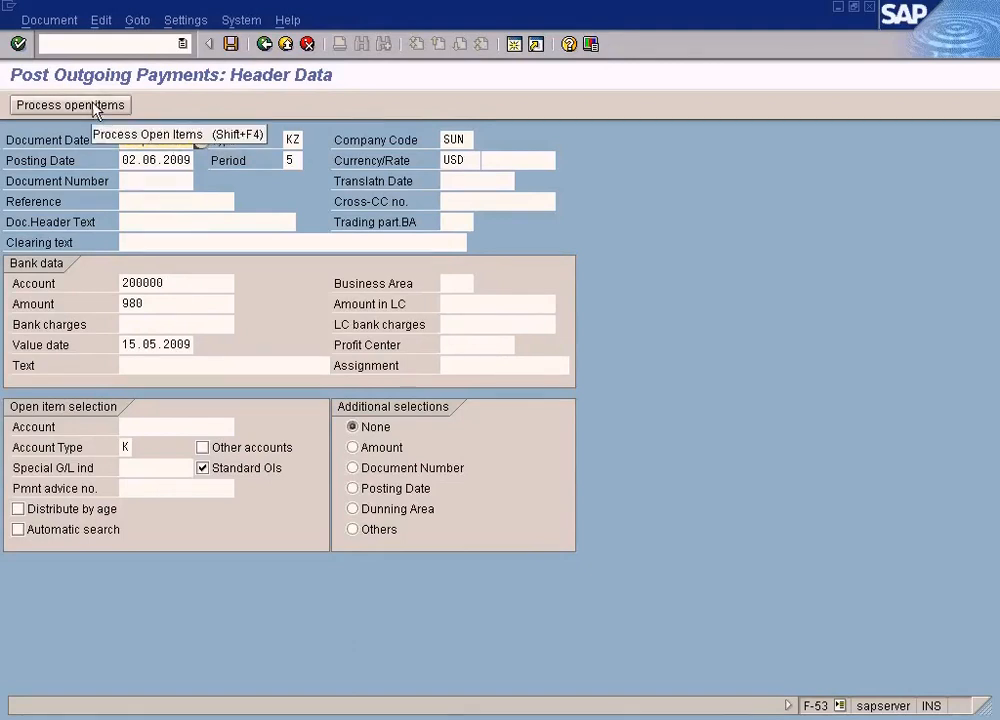
# Check the bank account of the outgoing payment and re-enter 980 as the amount.
pyautogui.click(160, 282)
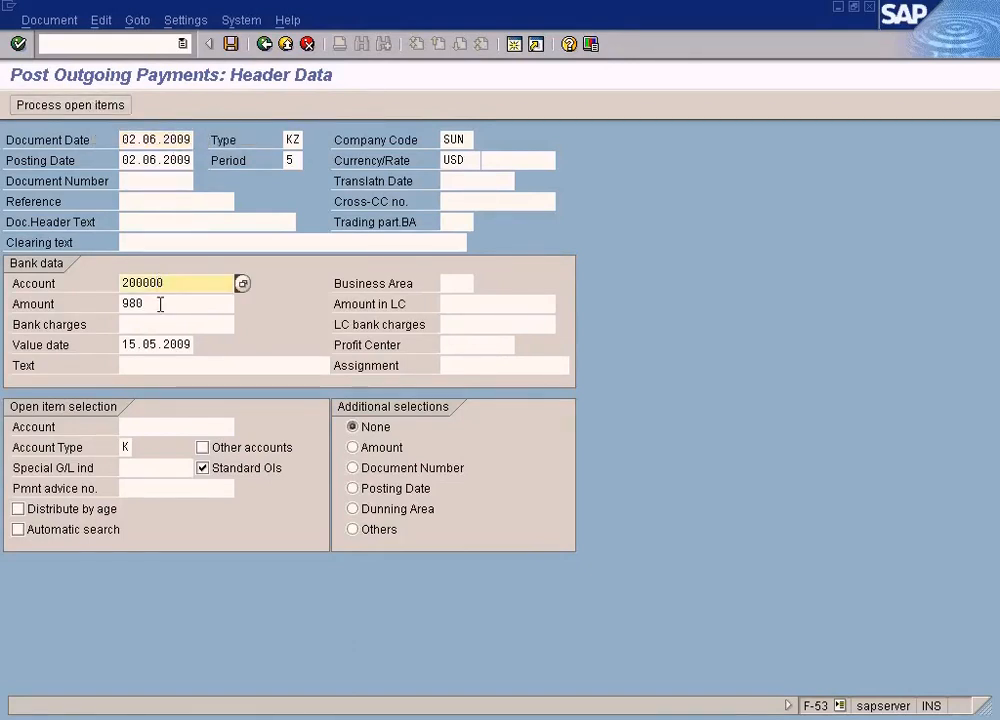
pyautogui.click(161, 302)
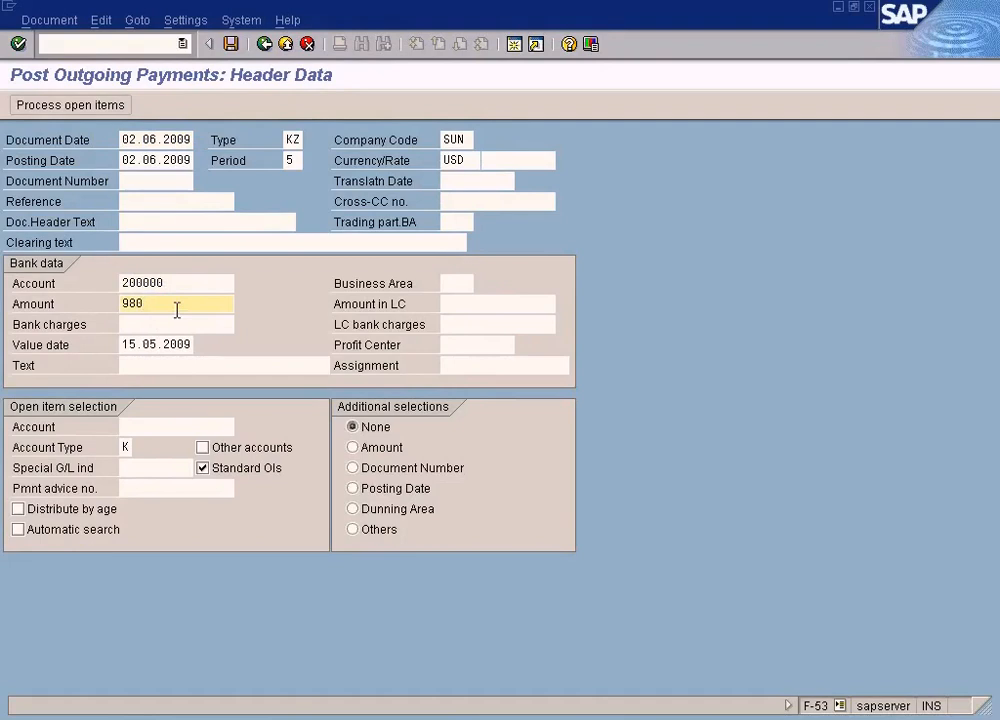
pyautogui.press('BackSpace')
pyautogui.write('80')
# Switch to the Paint example and mark the 980 bank credit and the Credit Discount Received / Taken line.
pyautogui.click(575, 718)
pyautogui.moveTo(561, 190); pyautogui.dragTo(626, 212)
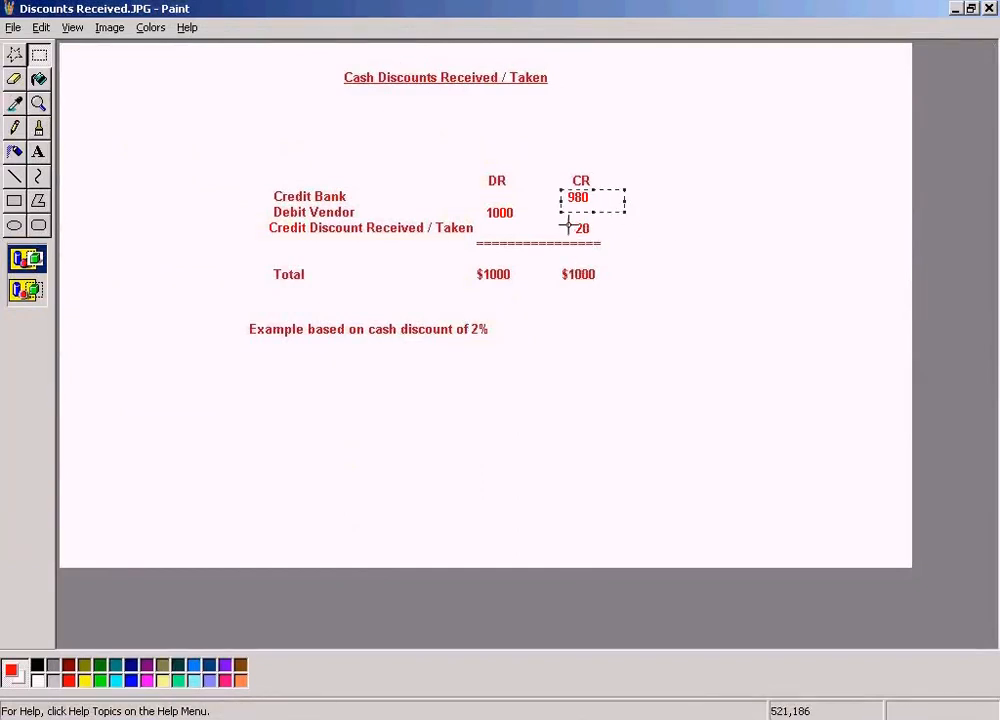
pyautogui.moveTo(263, 221); pyautogui.dragTo(629, 238)
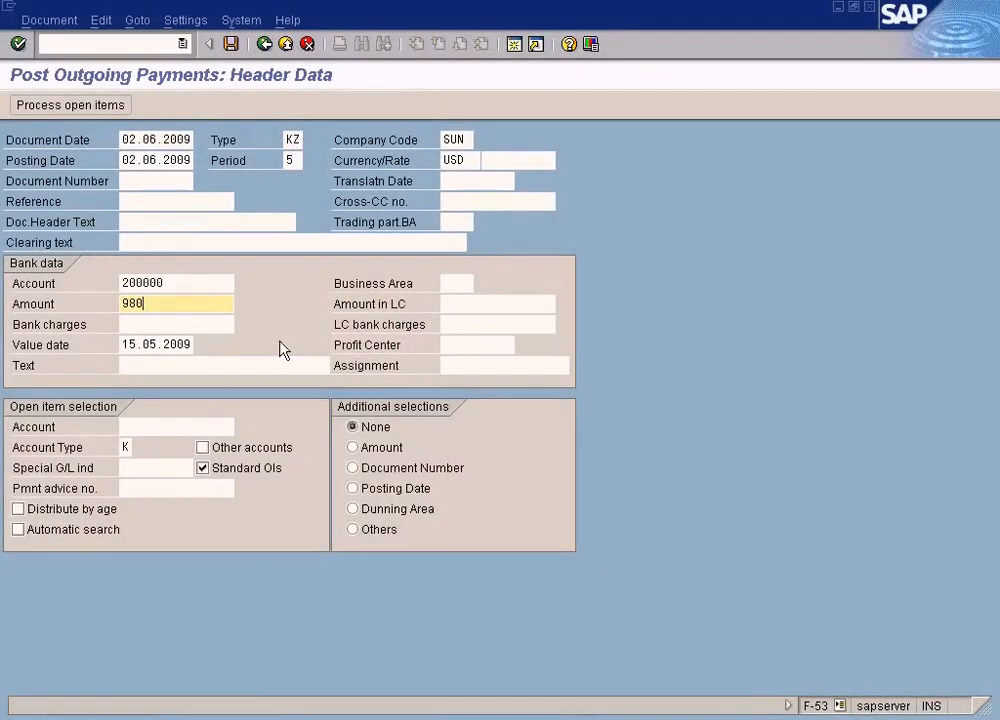
# Start processing open items for the 980 payment, accepting posting period 6 and the document date 02.06.2009.
pyautogui.click(97, 108)
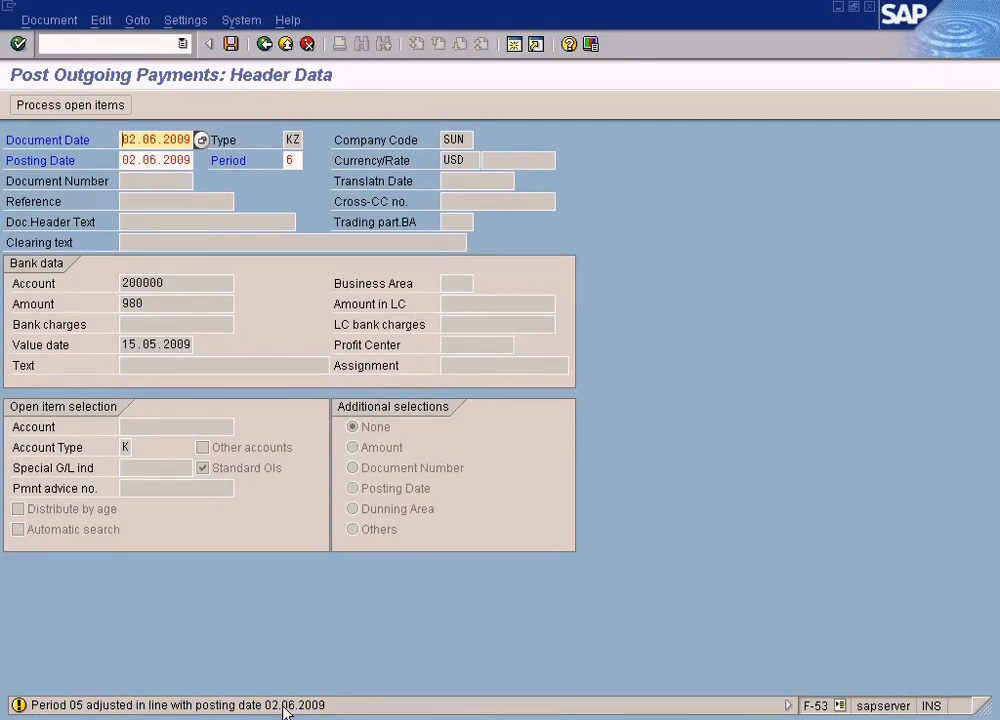
pyautogui.click(292, 160)
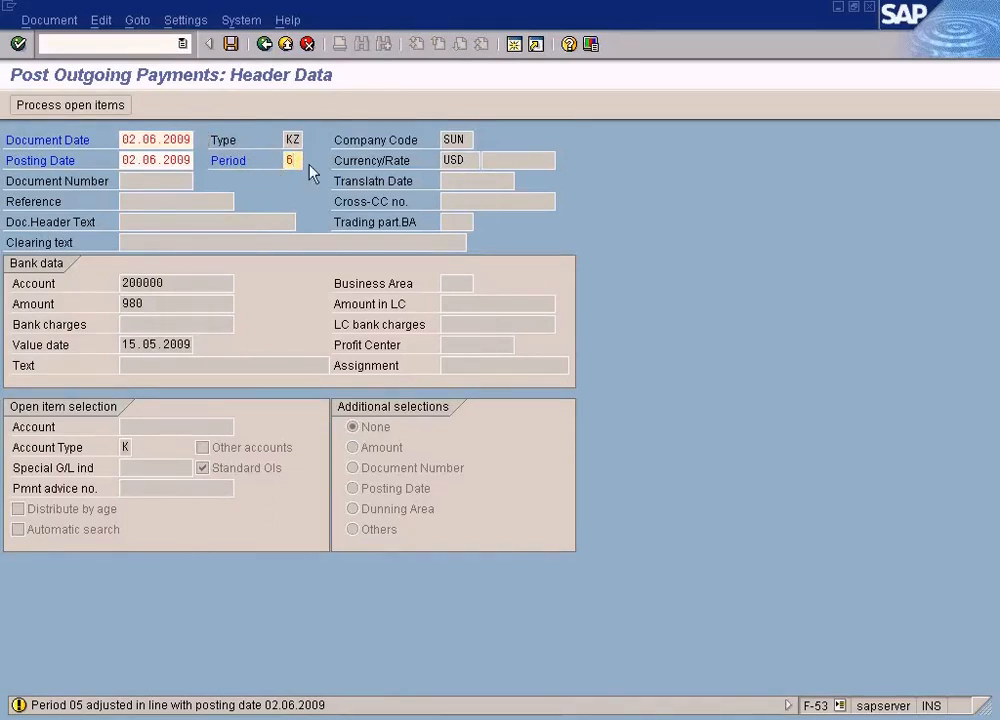
pyautogui.click(151, 140)
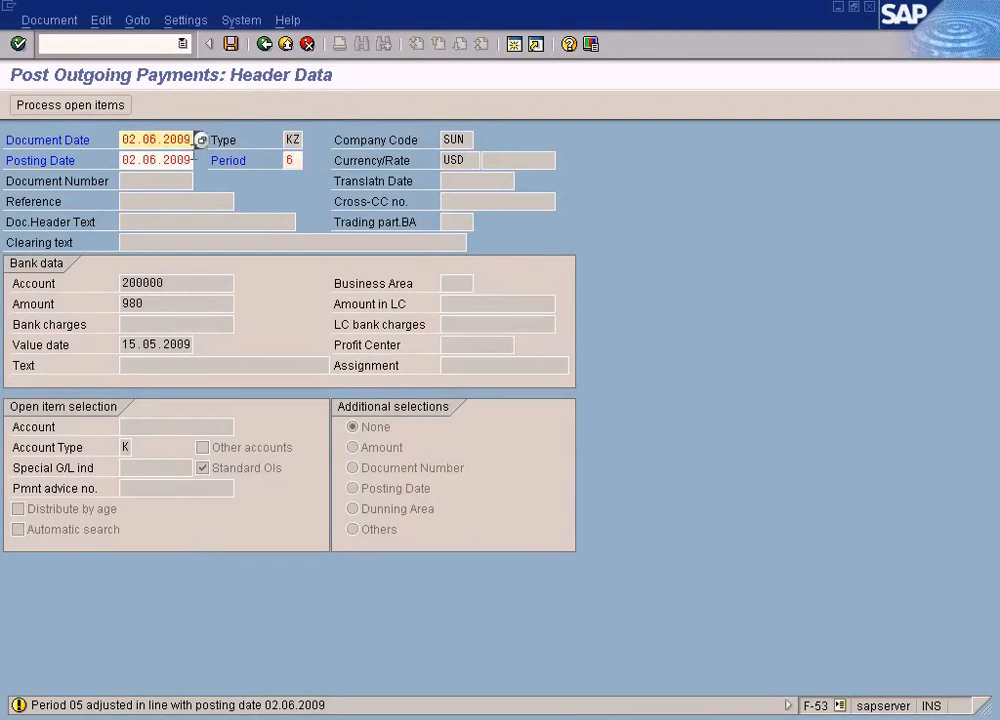
pyautogui.click(152, 160)
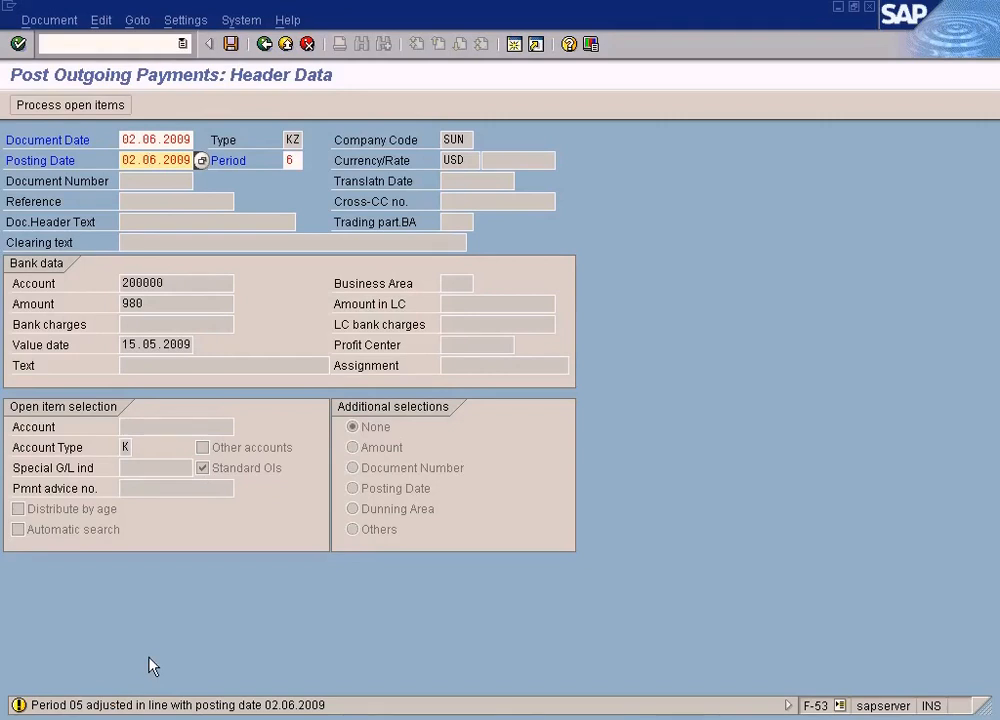
pyautogui.press('Return')
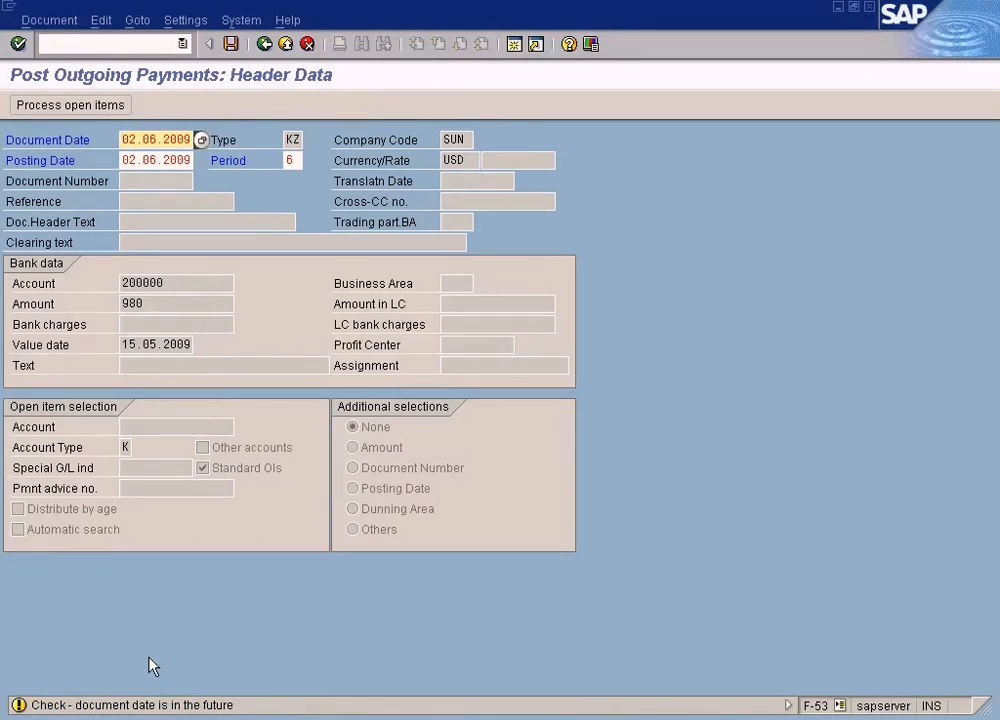
pyautogui.press('Return')
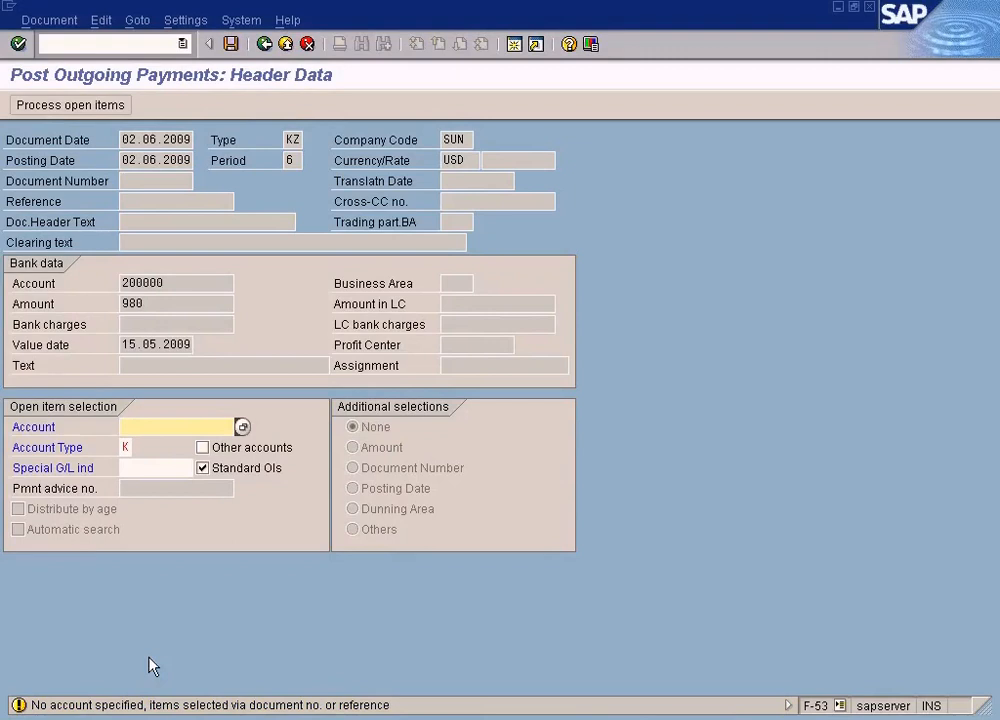
# Choose vendor 400001 (VENDOR A) in company code SUN as the open item account and load its open items.
pyautogui.click(242, 427)
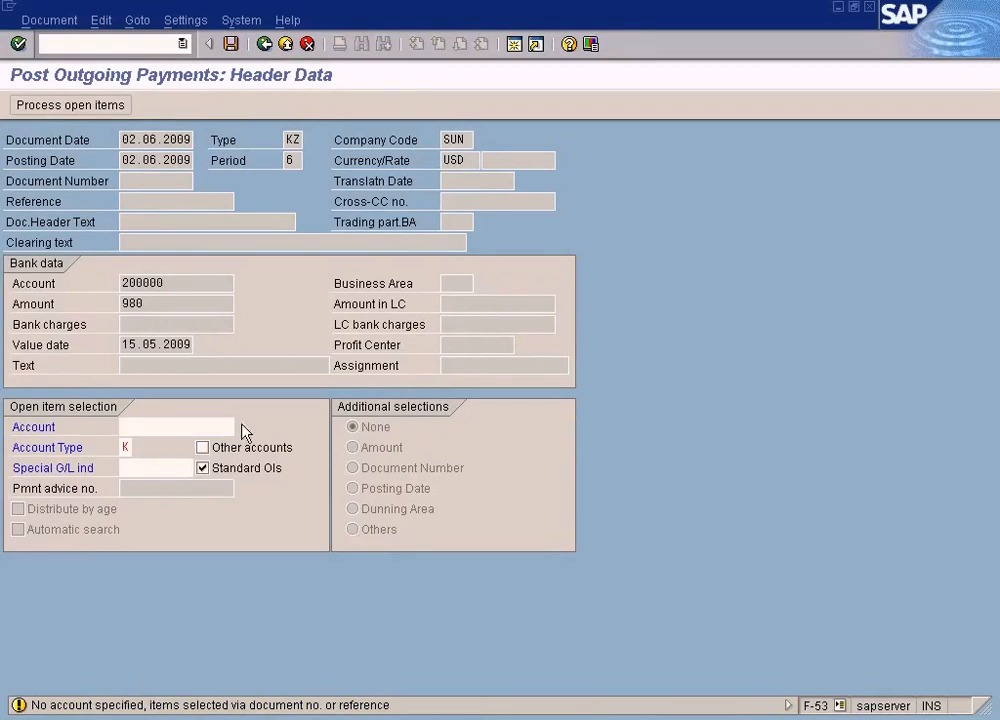
pyautogui.click(123, 582)
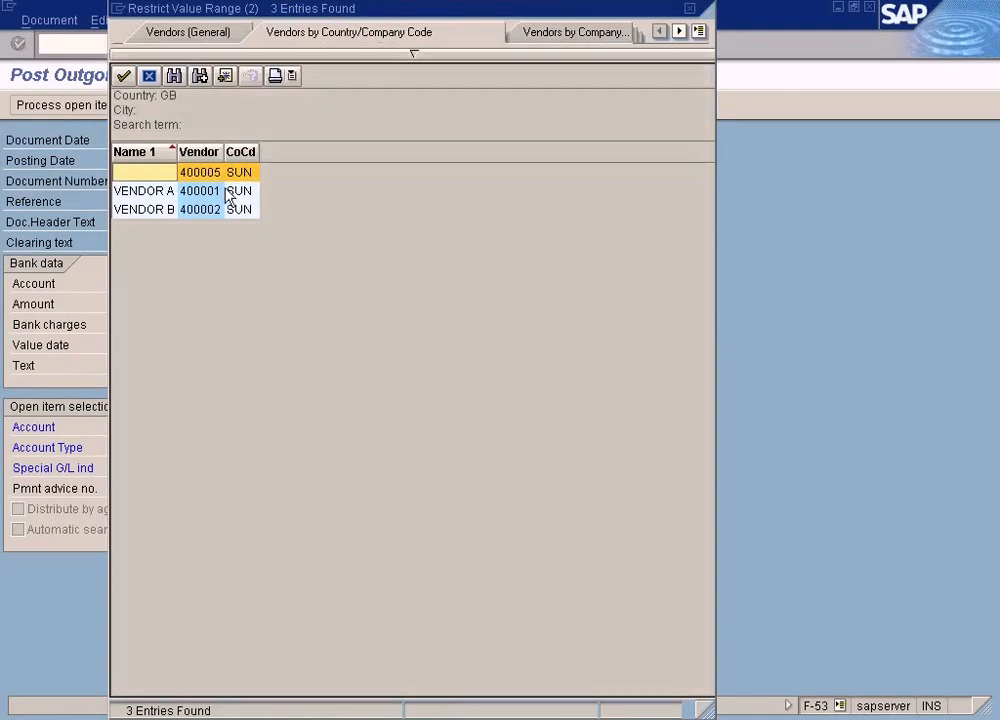
pyautogui.doubleClick(210, 191)
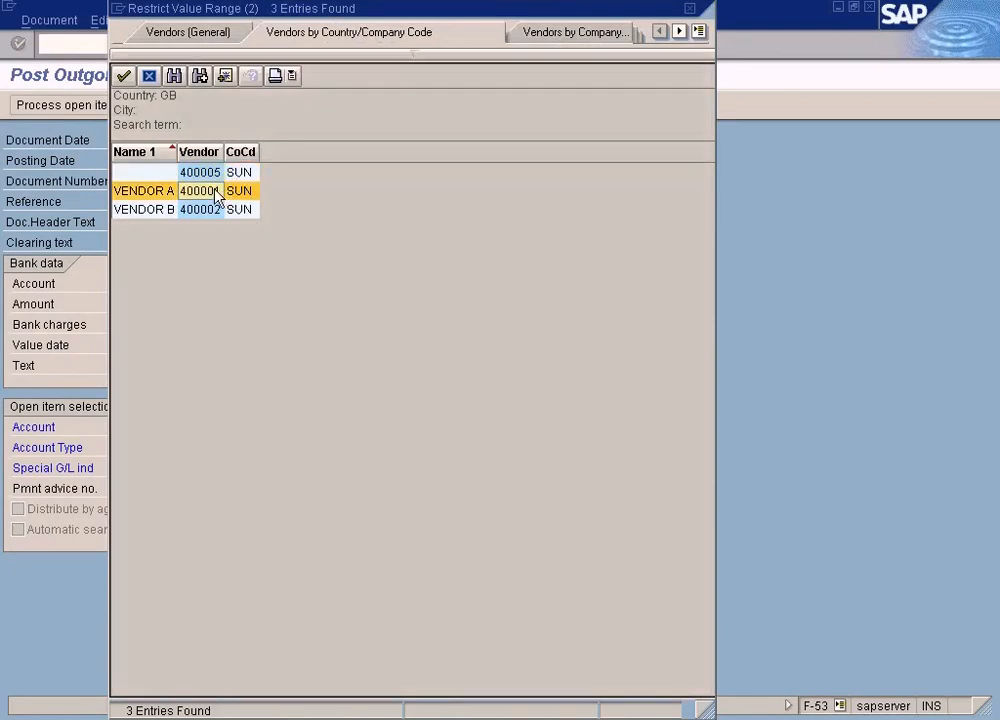
pyautogui.press('Return')
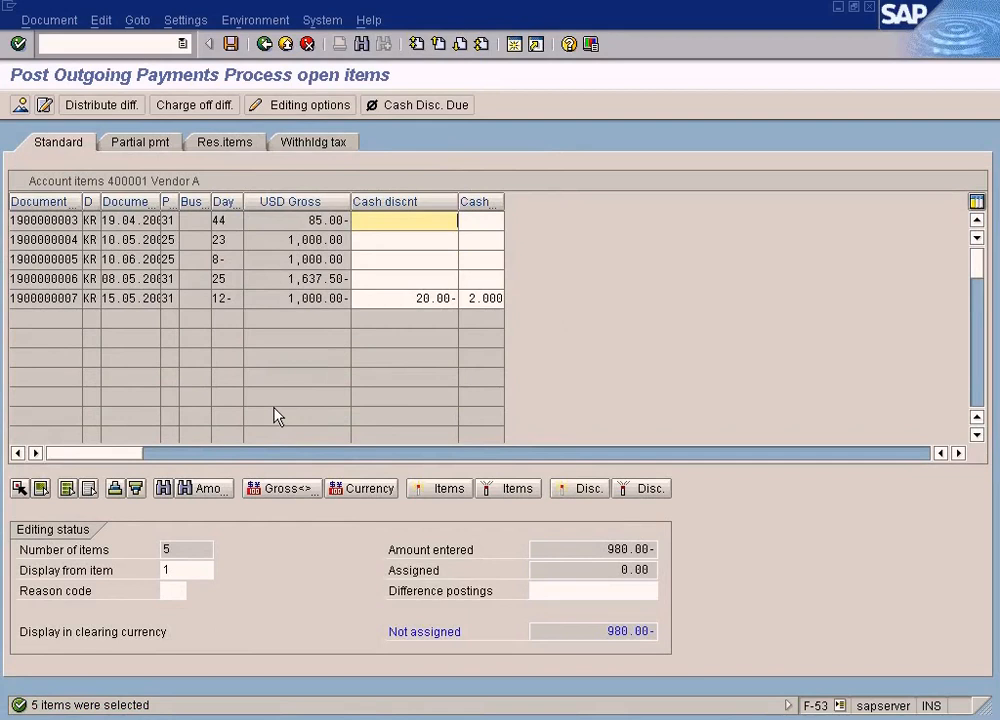
# Examine the days in arrears, cash discount amount and discount percentage of the open invoice dated 15.05.2009.
pyautogui.click(416, 294)
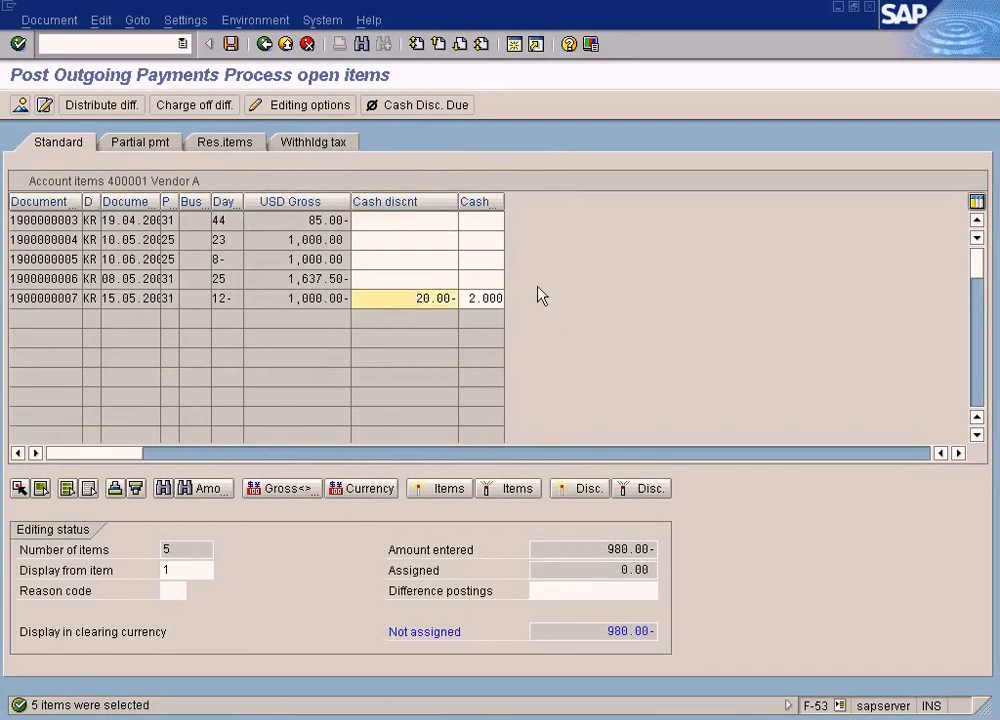
pyautogui.moveTo(467, 298); pyautogui.dragTo(555, 304)
pyautogui.moveTo(281, 303); pyautogui.dragTo(464, 298)
pyautogui.moveTo(242, 203); pyautogui.dragTo(277, 203)
pyautogui.click(250, 297)
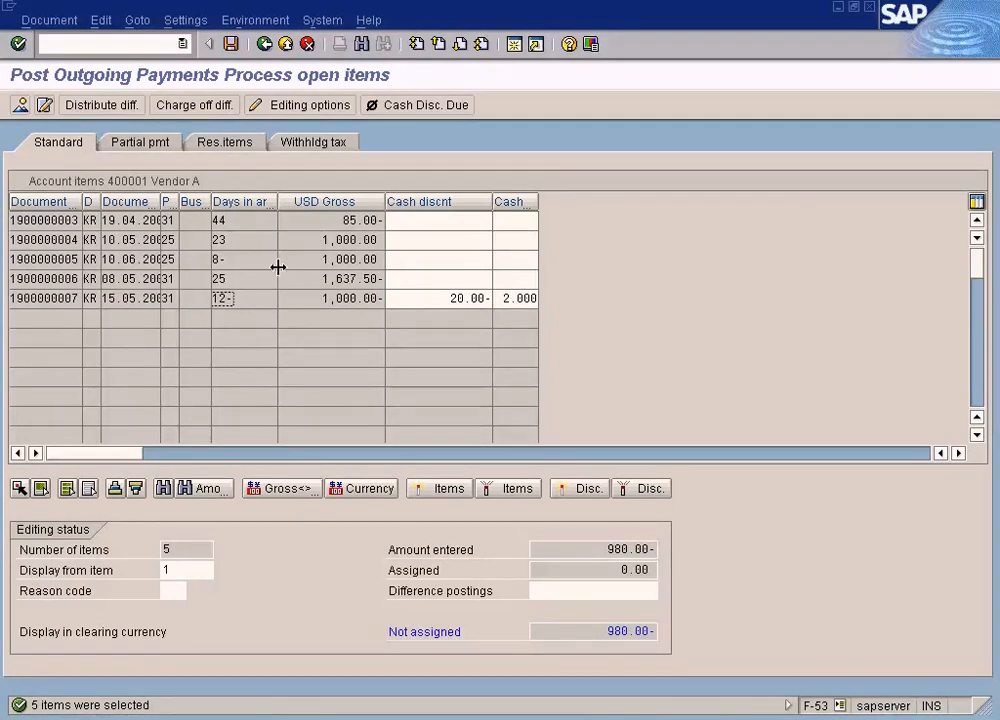
pyautogui.click(442, 297)
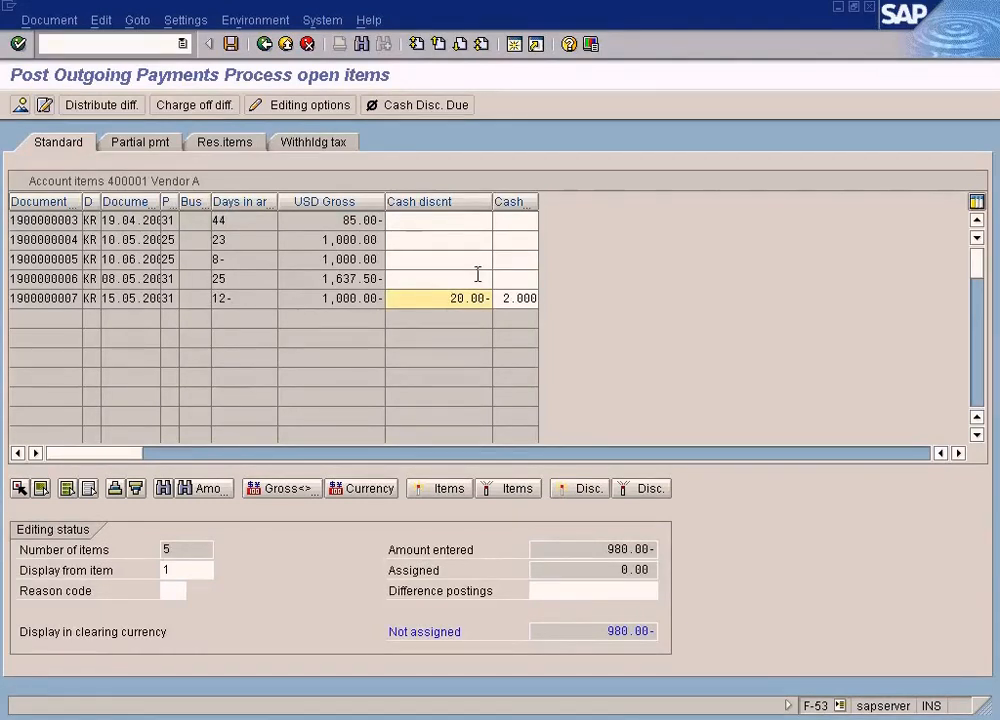
pyautogui.moveTo(505, 298); pyautogui.dragTo(546, 298)
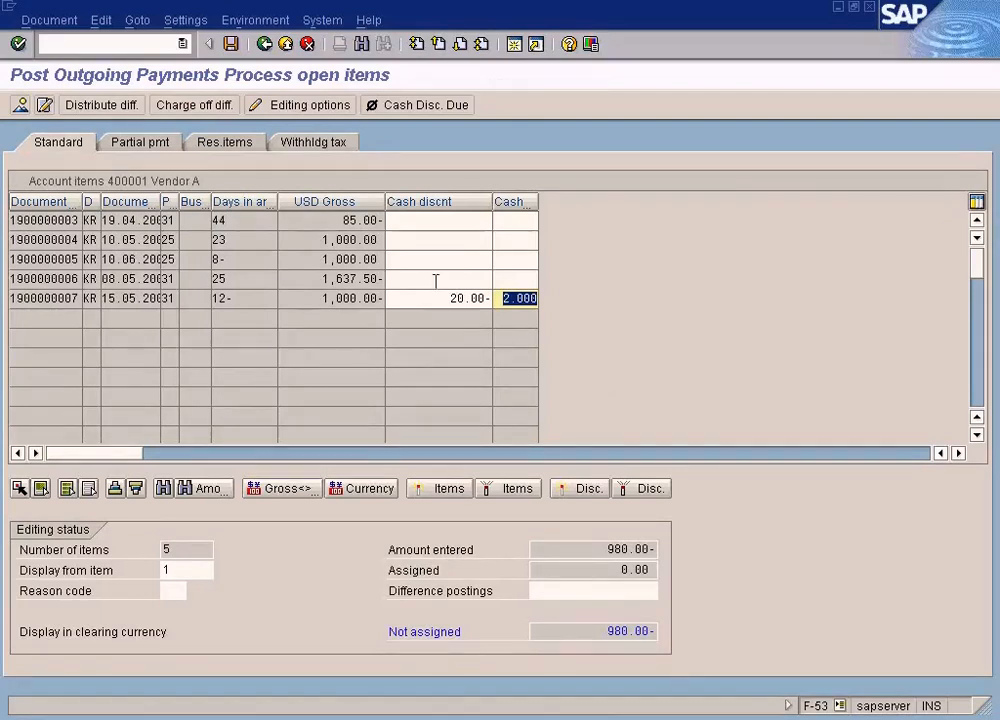
pyautogui.press('Return')
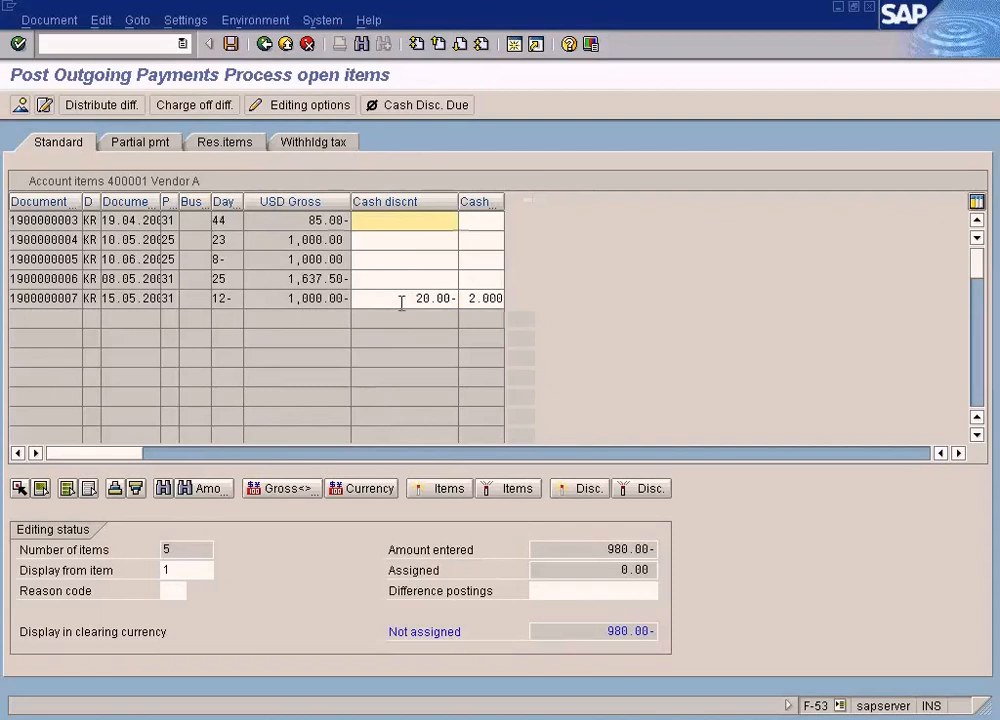
pyautogui.click(403, 298)
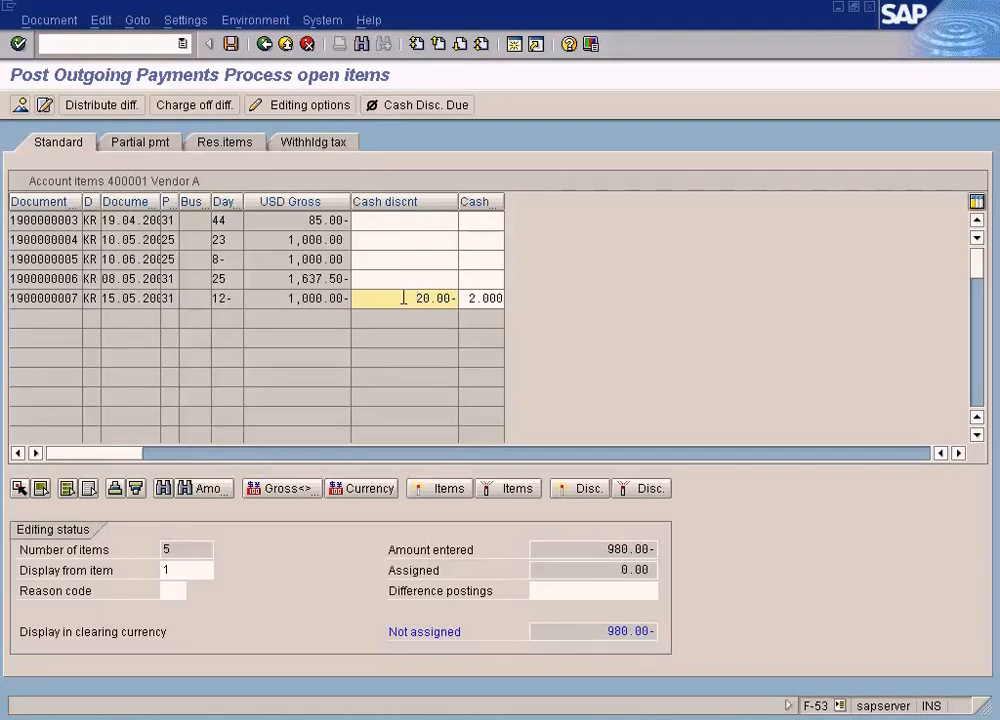
# Switch to the Terms of Payment session and check the days and percentage of the second term of 0002.
pyautogui.click(652, 718)
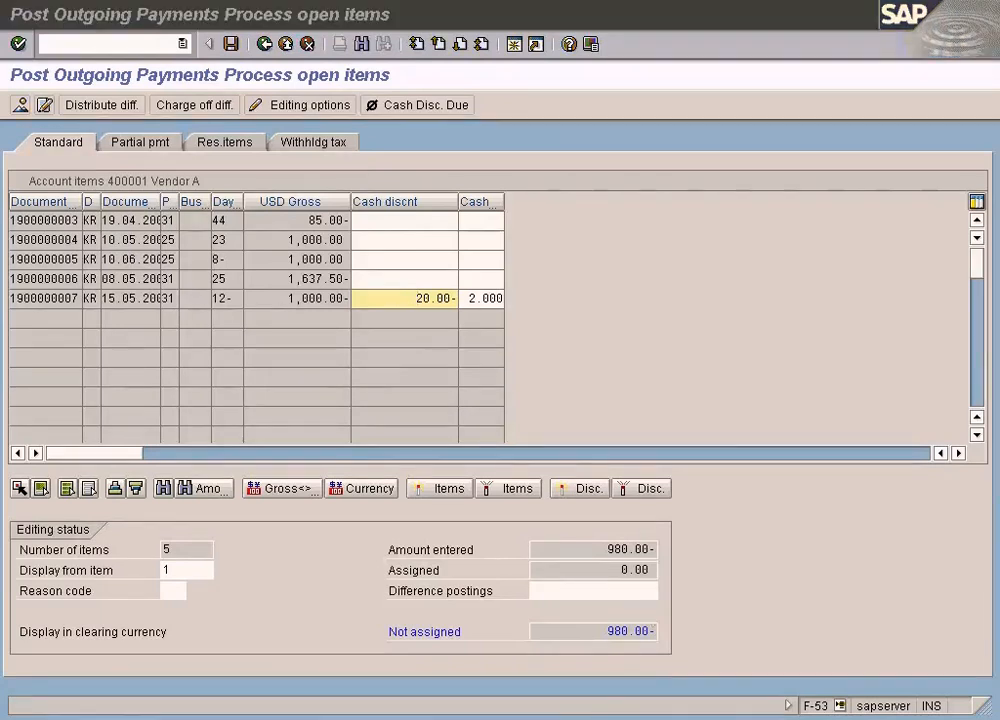
pyautogui.click(660, 425)
pyautogui.click(520, 714)
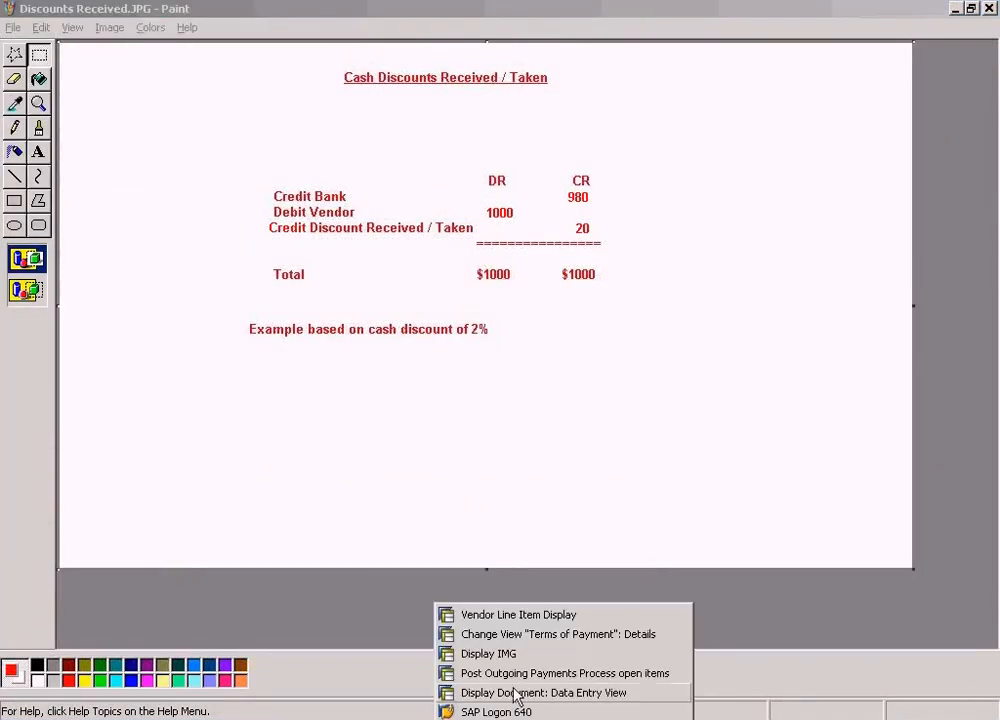
pyautogui.click(530, 636)
pyautogui.click(182, 426)
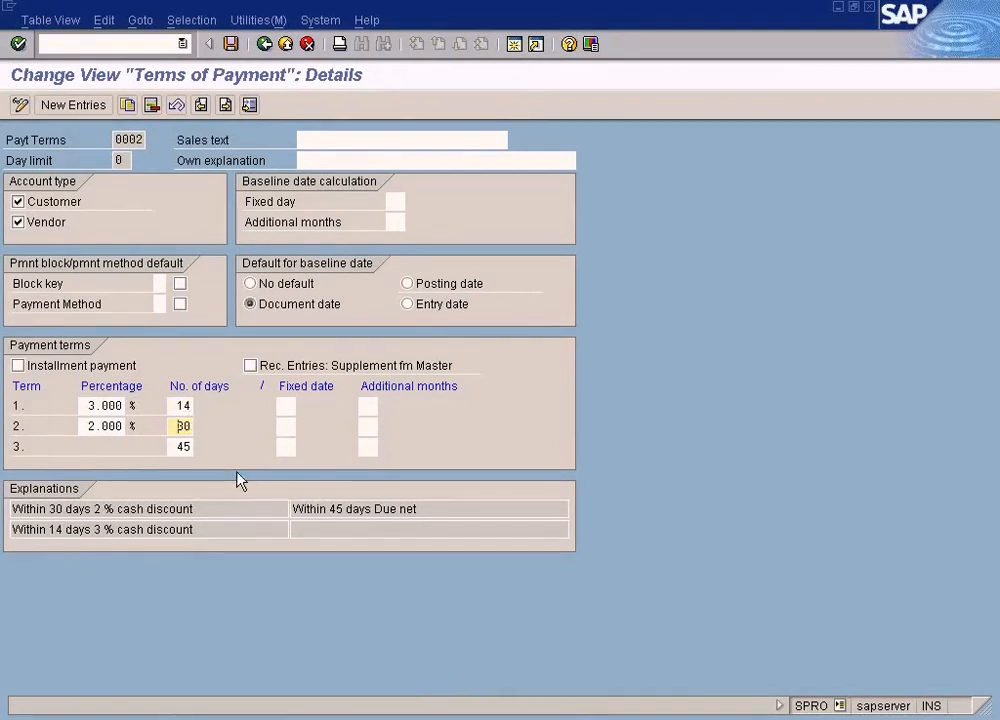
pyautogui.moveTo(83, 425); pyautogui.dragTo(123, 426)
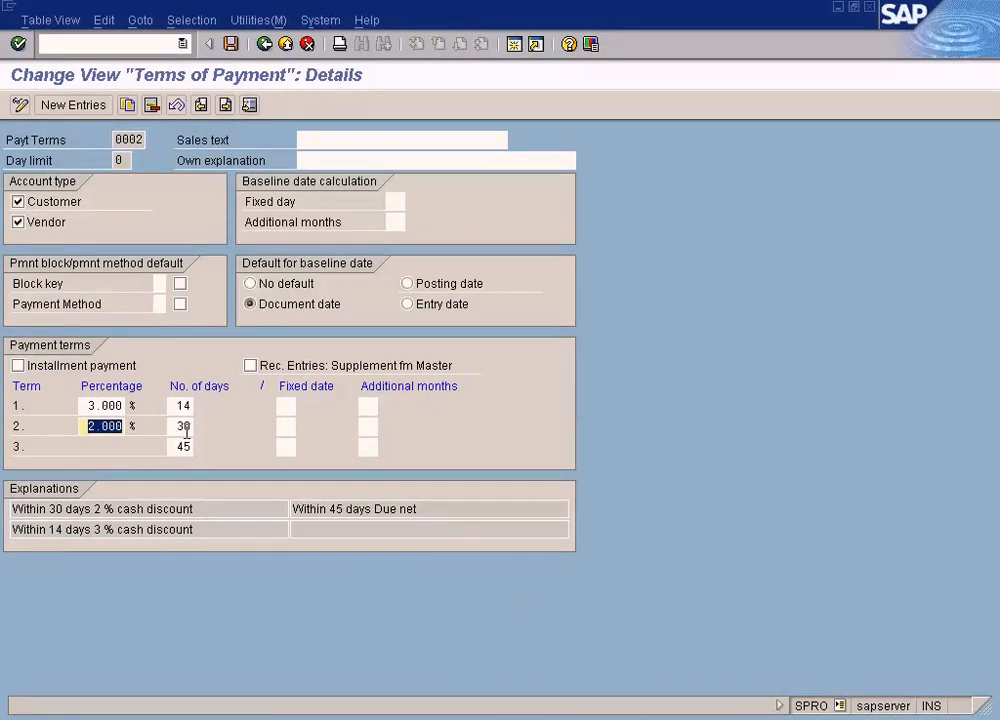
# Switch to the Paint example and add a text note with the lines "2nd of june" and "15 of may" below the discount example.
pyautogui.click(605, 719)
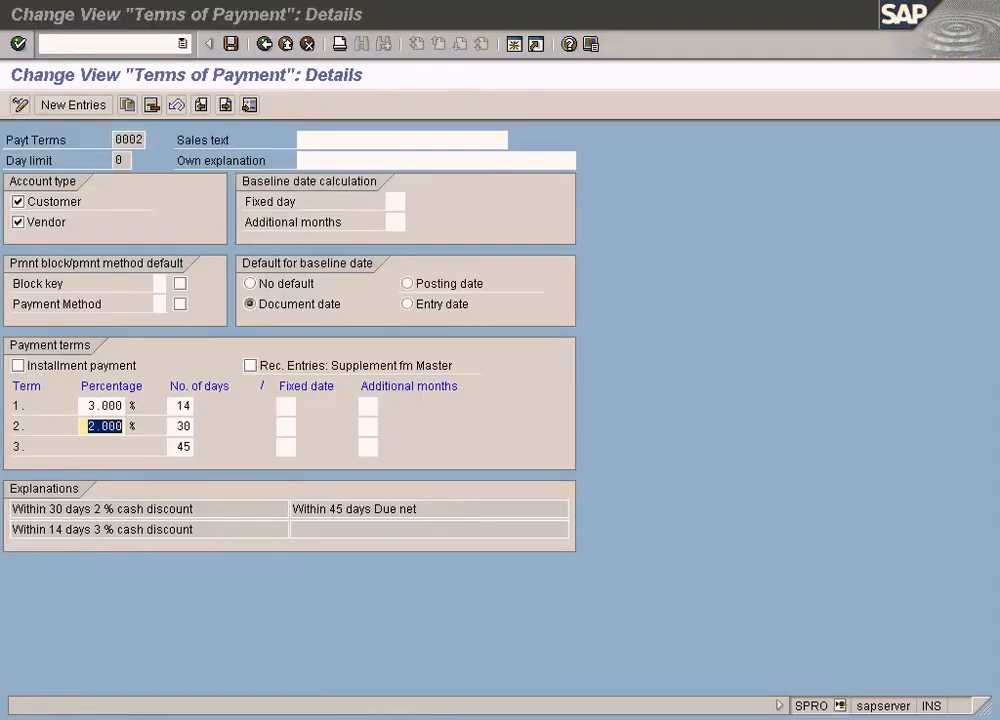
pyautogui.click(40, 153)
pyautogui.moveTo(267, 405); pyautogui.dragTo(552, 455)
pyautogui.write('2nd of june ')
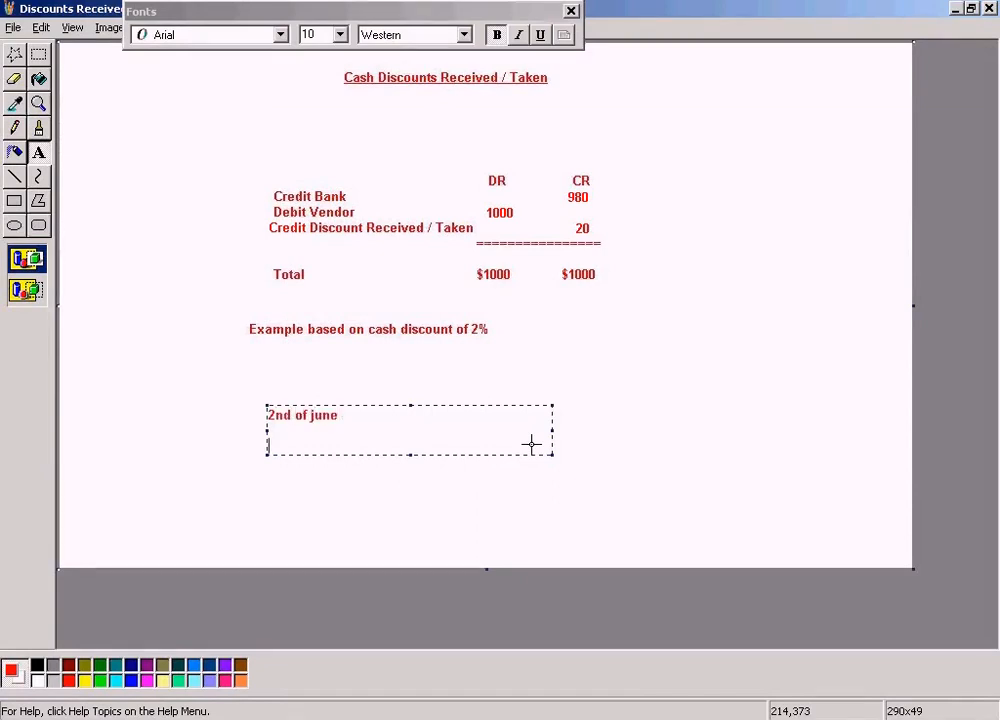
pyautogui.write('15 of may')
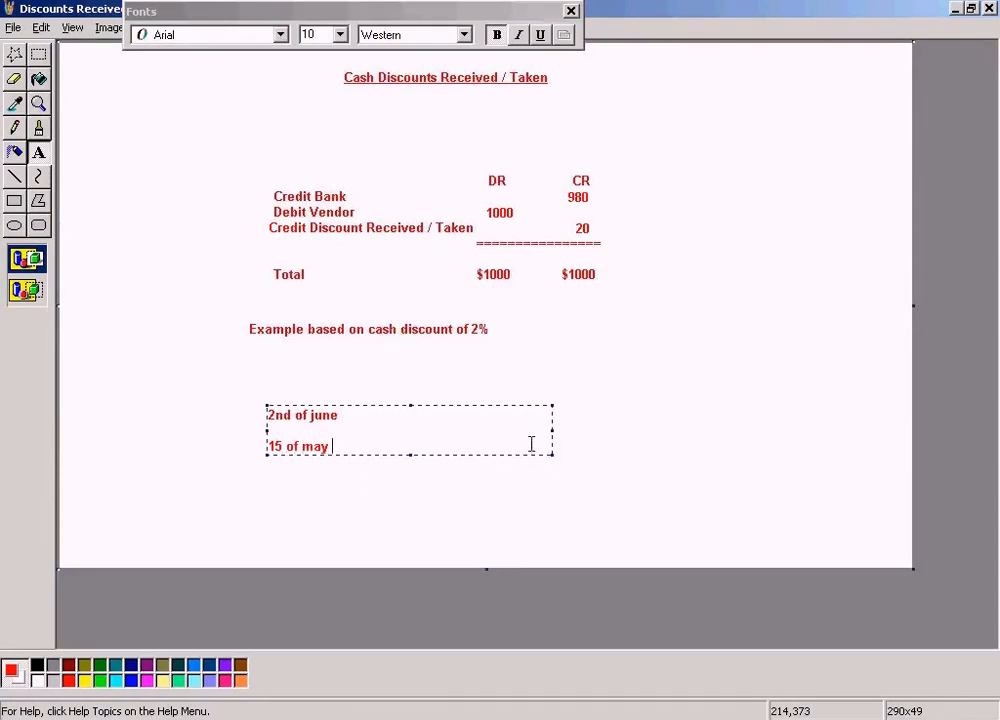
# Return to payment terms 0002 in SAP and compare the day limits of the first two terms with the second term's discount percentage.
pyautogui.click(553, 719)
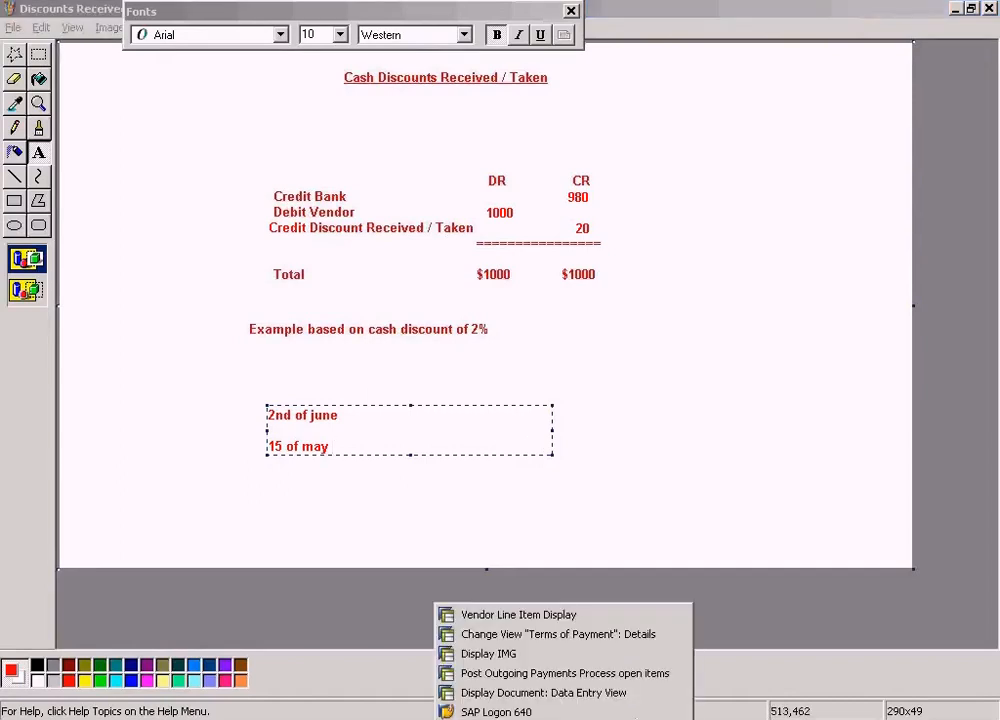
pyautogui.click(553, 634)
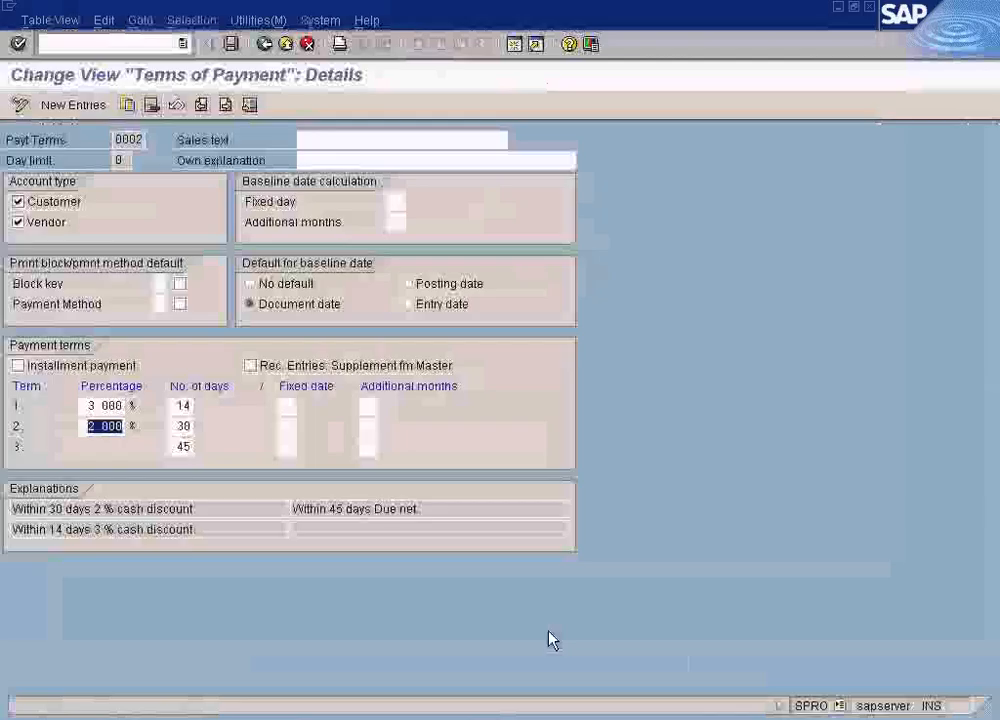
pyautogui.click(185, 405)
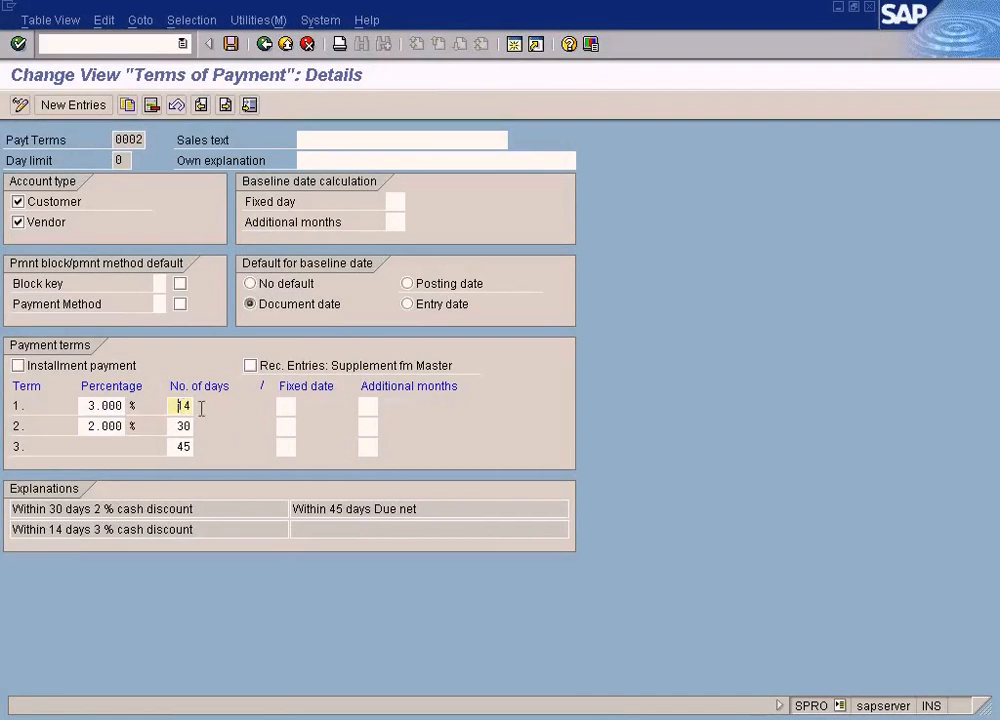
pyautogui.click(182, 425)
pyautogui.moveTo(86, 426); pyautogui.dragTo(138, 425)
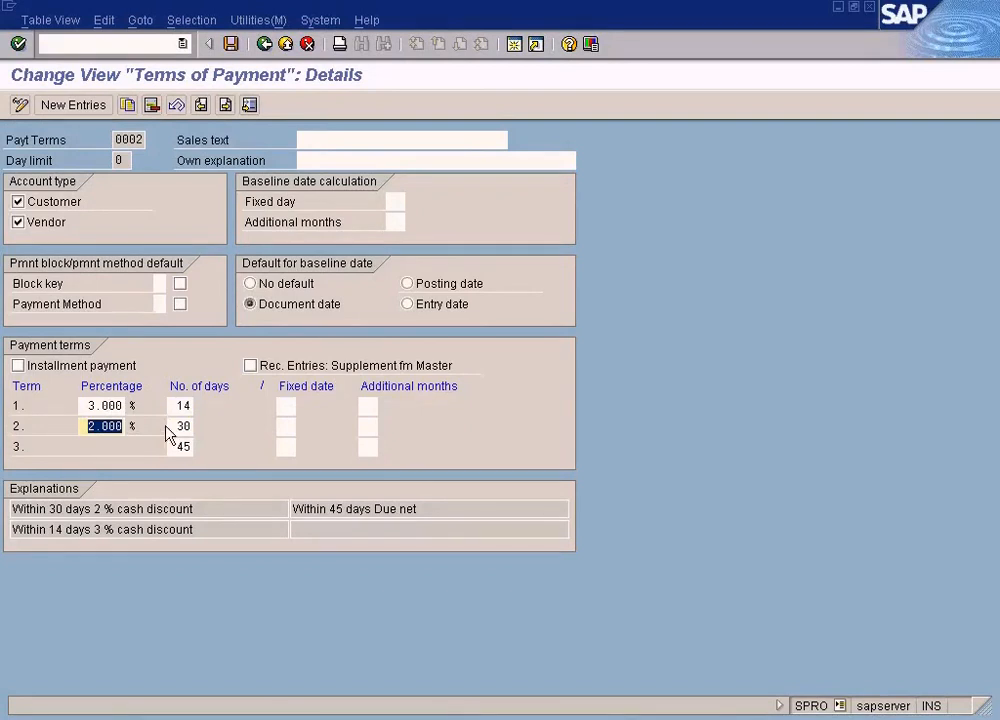
pyautogui.moveTo(171, 407); pyautogui.dragTo(245, 414)
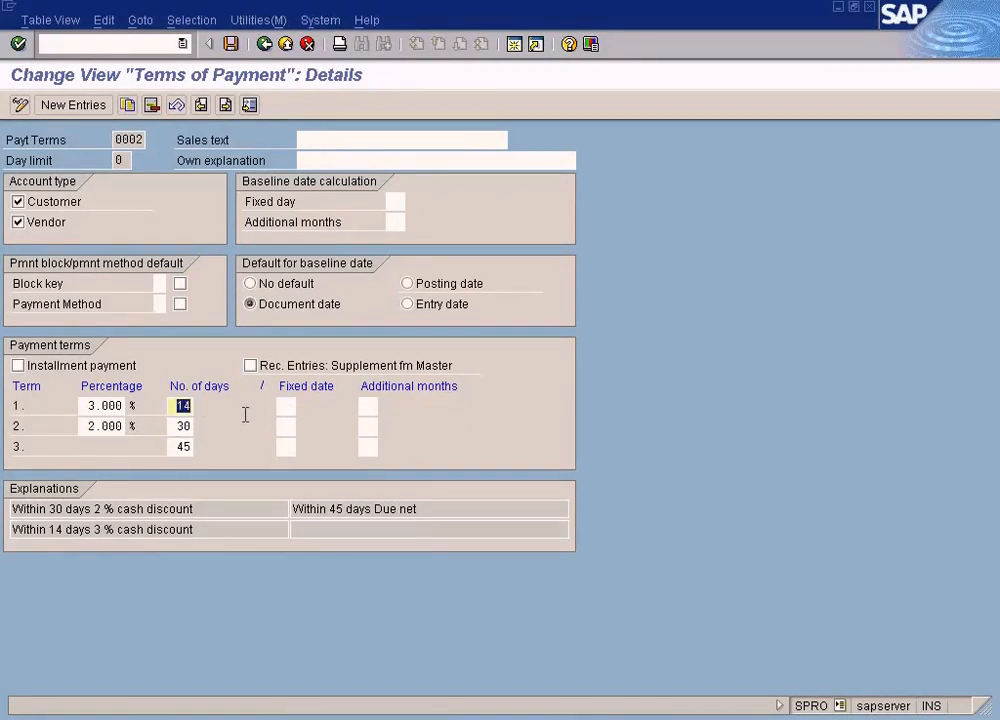
# Go back to the outgoing payment overview and inspect its document date and the Cash In Bank line item.
pyautogui.click(530, 718)
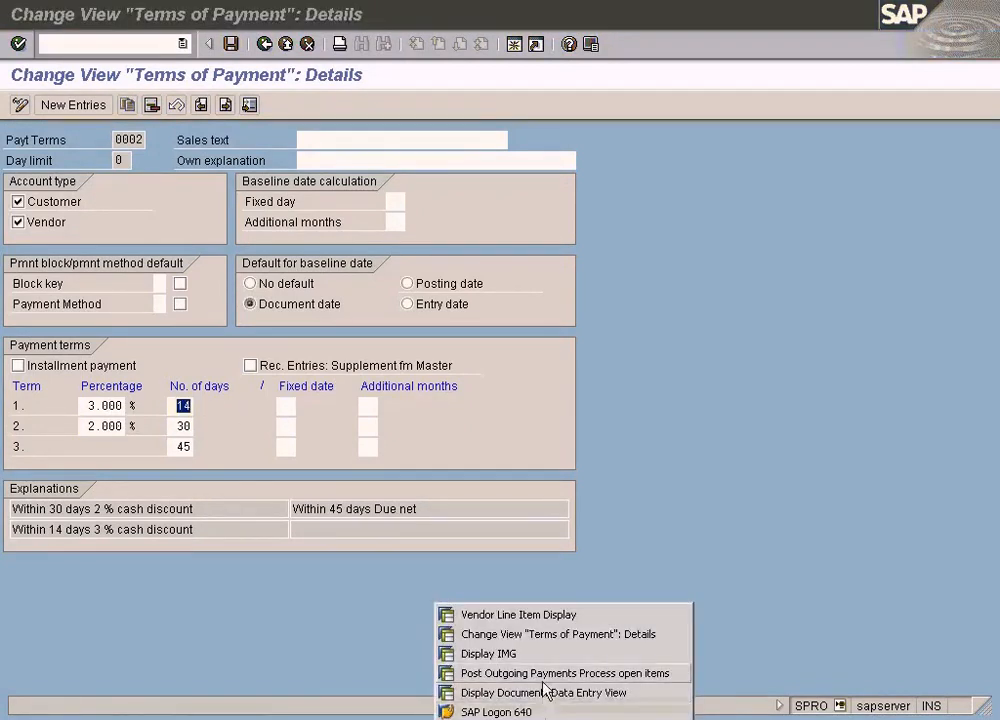
pyautogui.click(537, 680)
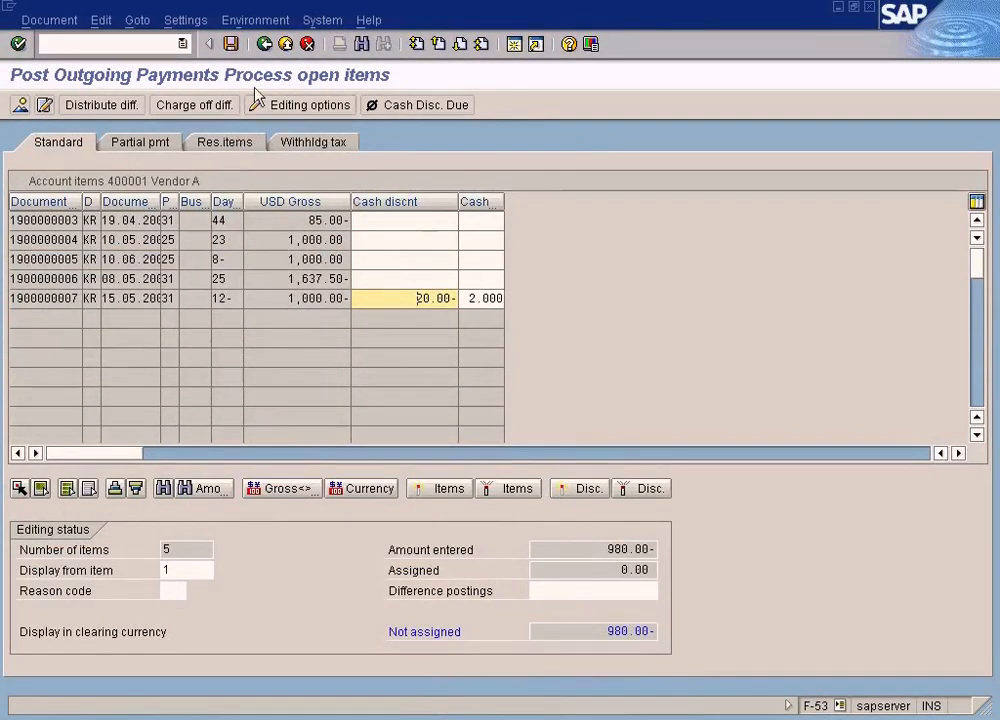
pyautogui.click(265, 45)
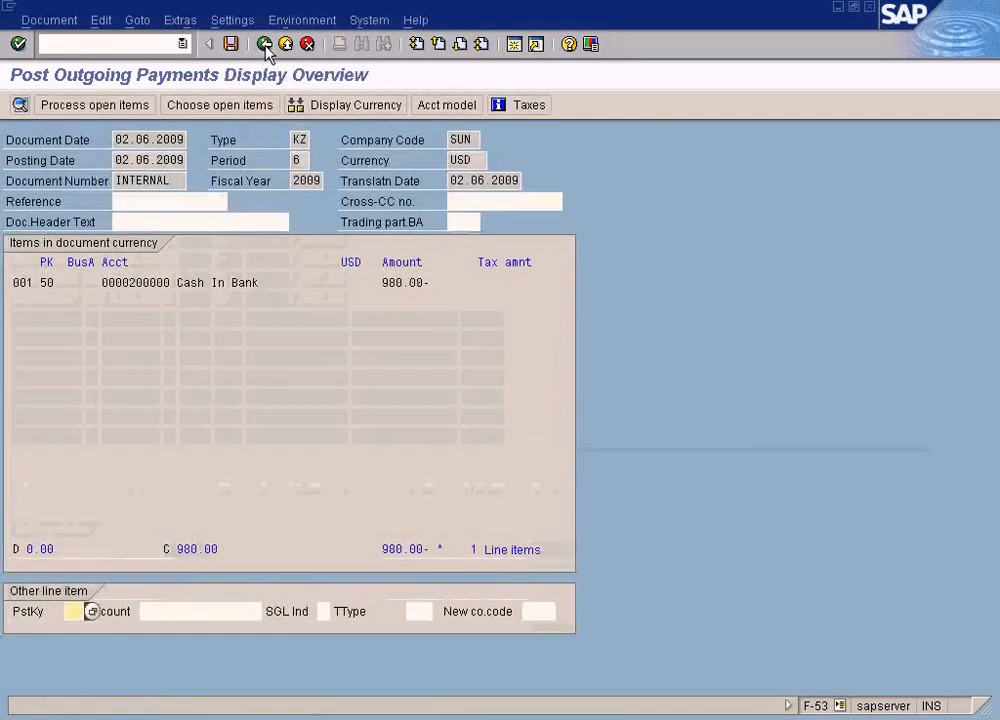
pyautogui.click(143, 140)
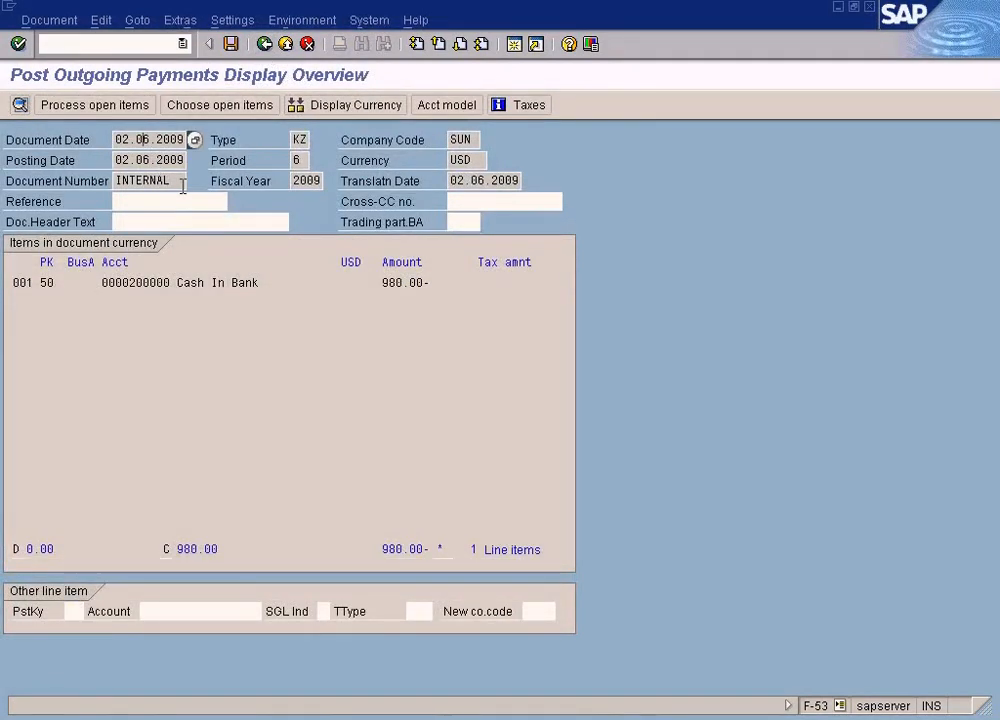
pyautogui.doubleClick(169, 289)
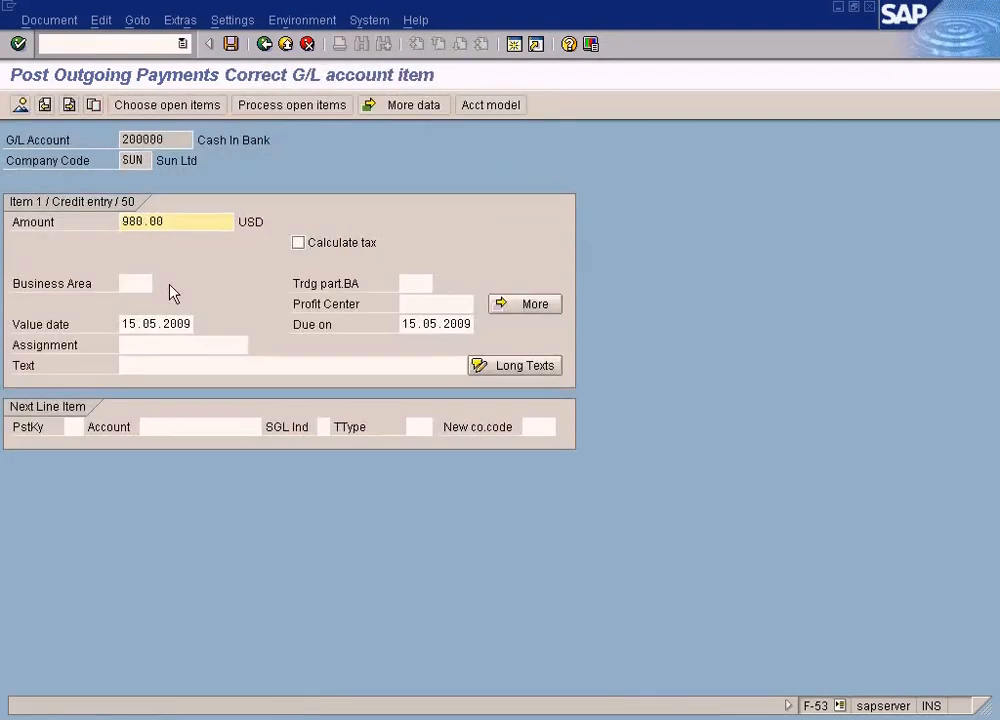
# Leave the outgoing payment without posting and return to the SAP Easy Access menu.
pyautogui.click(266, 46)
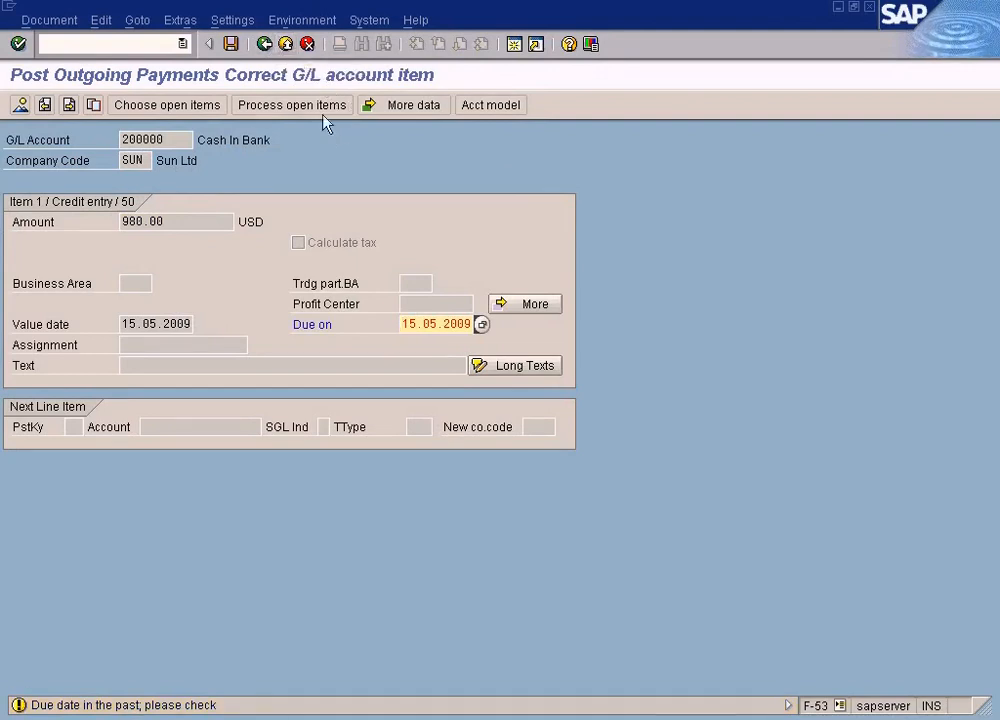
pyautogui.click(285, 44)
pyautogui.click(270, 372)
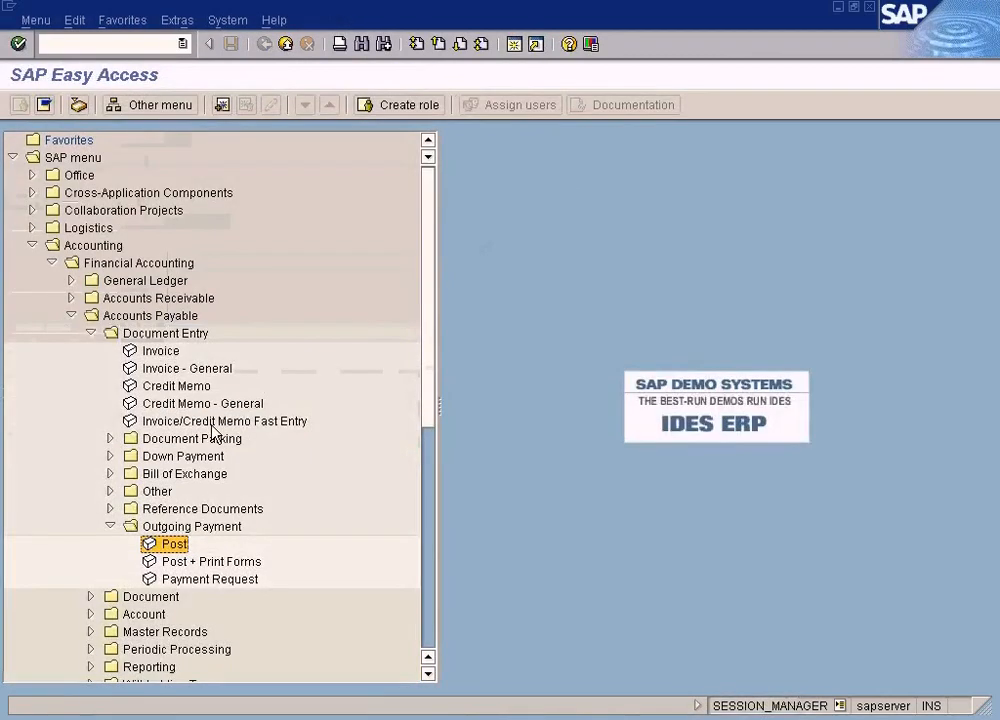
# Start a new outgoing payment posting and set its document date to 17.05.2009.
pyautogui.doubleClick(172, 546)
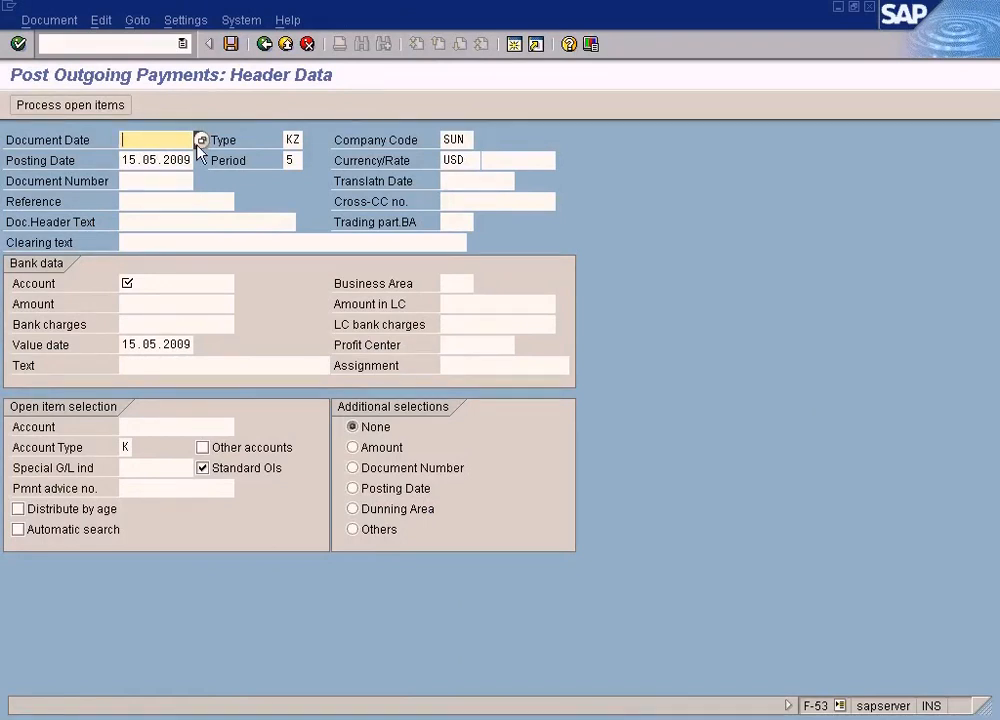
pyautogui.click(199, 143)
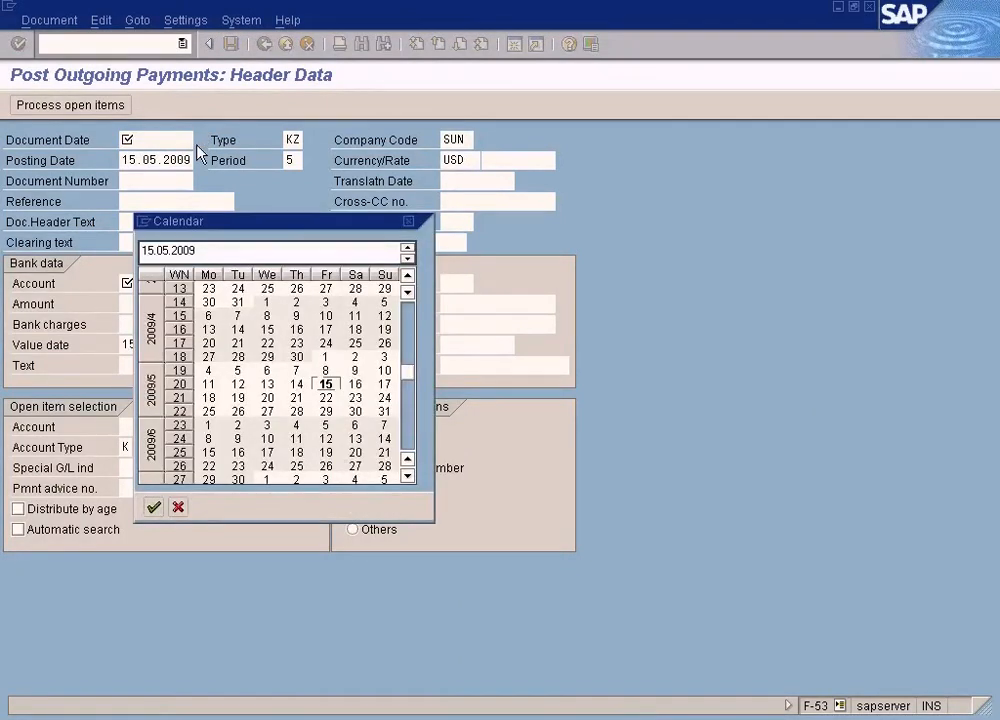
pyautogui.press('Return')
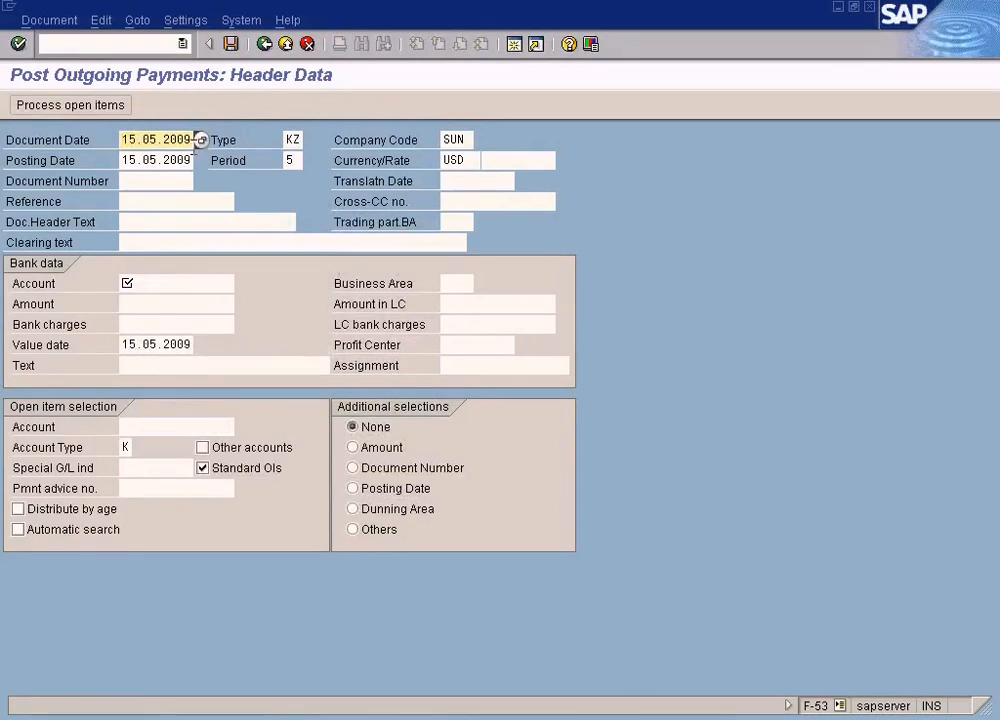
pyautogui.press('Delete')
pyautogui.press('Delete')
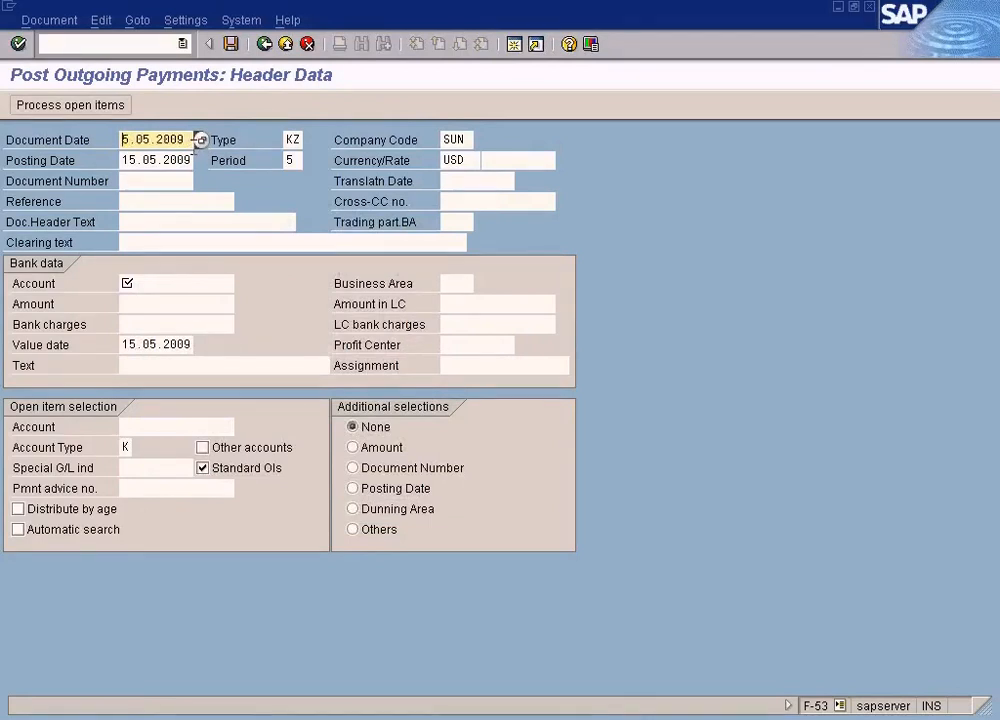
pyautogui.write('17')
pyautogui.press('Tab')
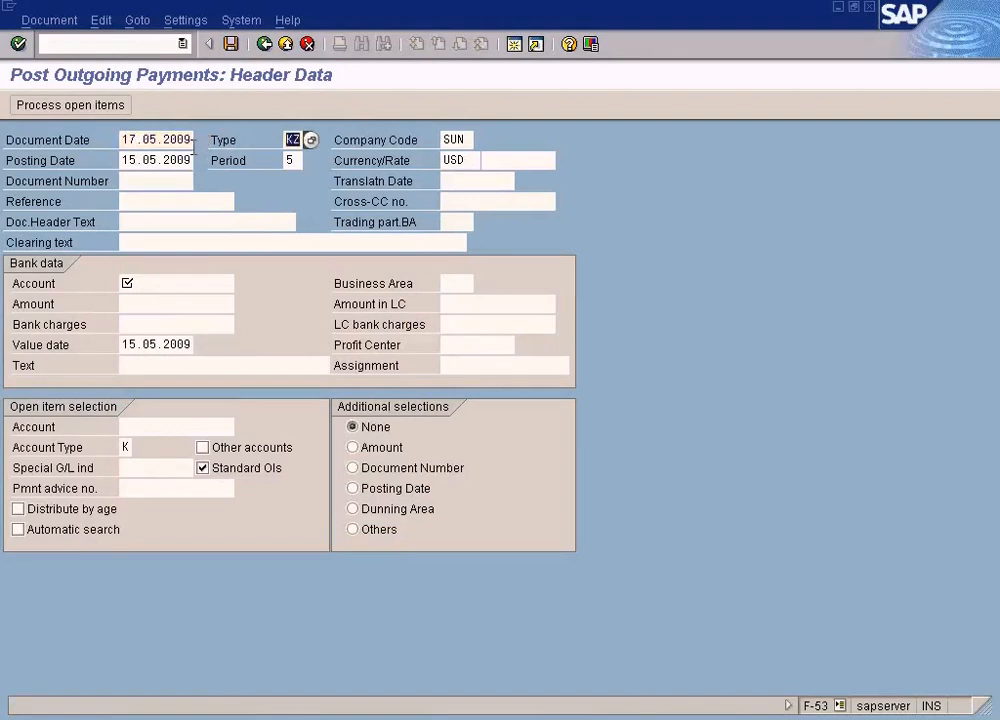
pyautogui.press('Tab')
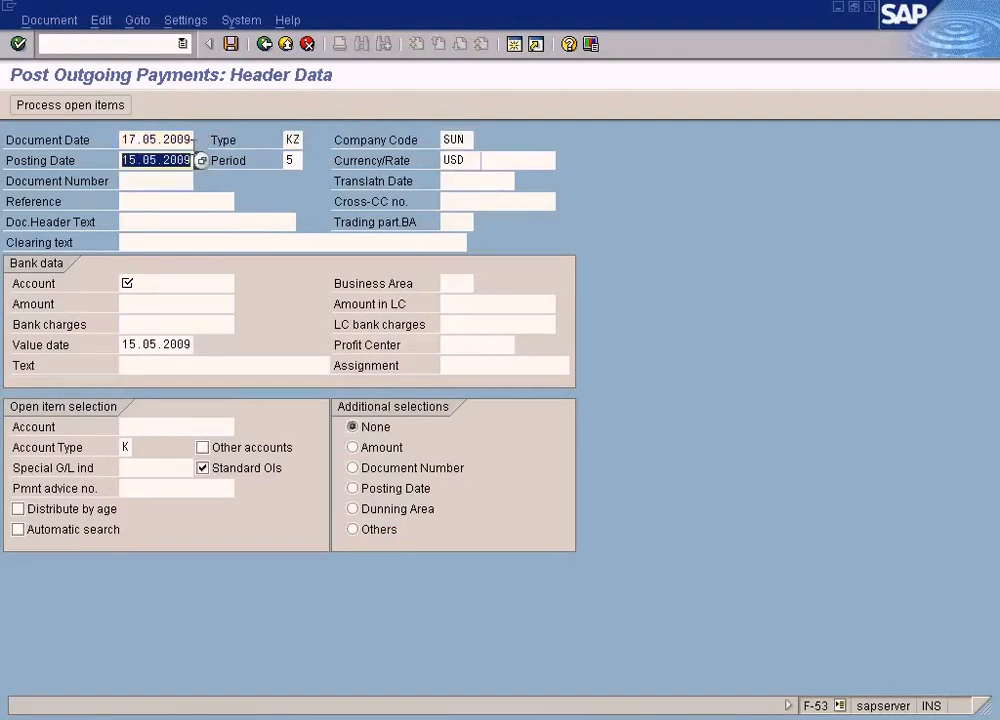
# Set the payment's posting date to 20.06.2009 and compare it with the document date.
pyautogui.click(122, 139)
pyautogui.click(149, 160)
pyautogui.press('Delete')
pyautogui.write('6')
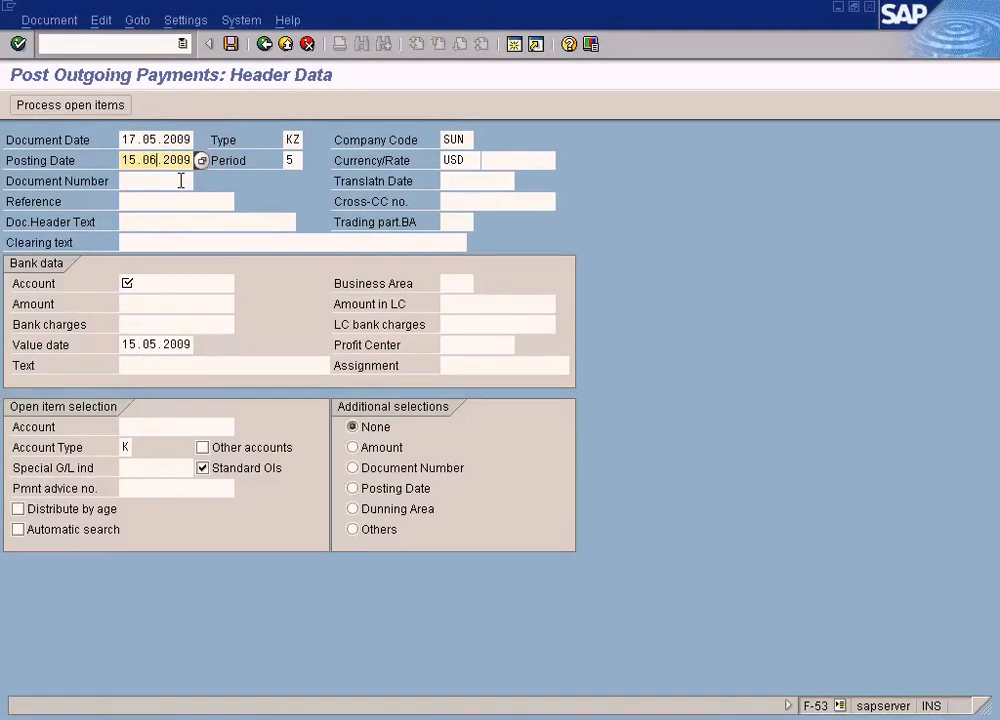
pyautogui.press('Delete')
pyautogui.press('Delete')
pyautogui.write('20')
pyautogui.click(136, 140)
pyautogui.click(165, 162)
pyautogui.click(130, 140)
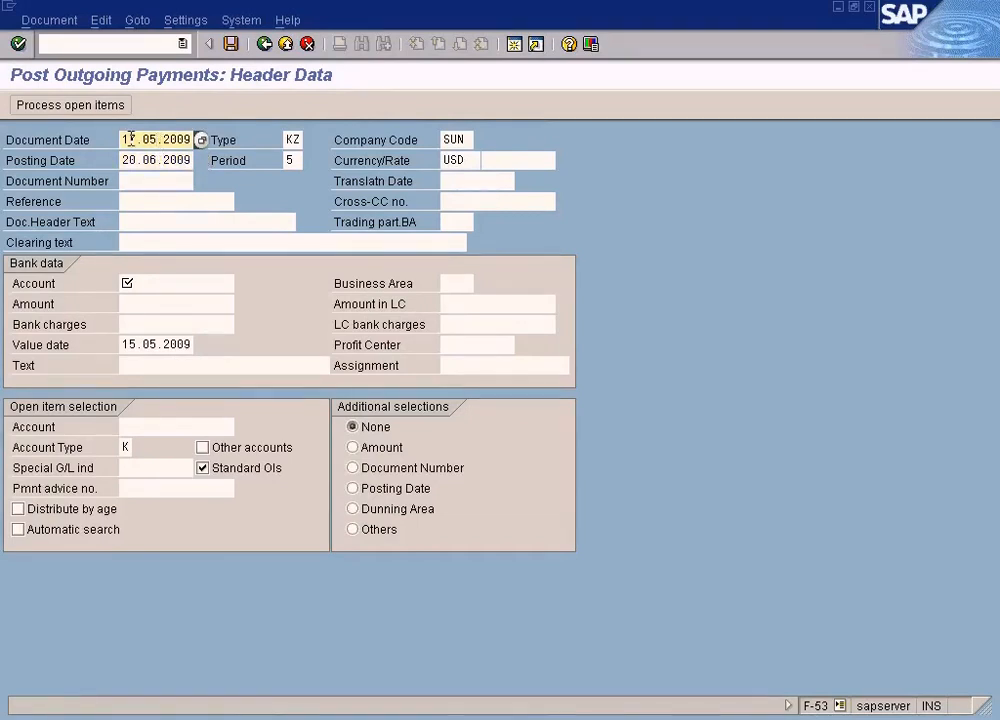
# Choose the Cash In Bank account for the bank data and set the payment amount to 970.
pyautogui.click(181, 281)
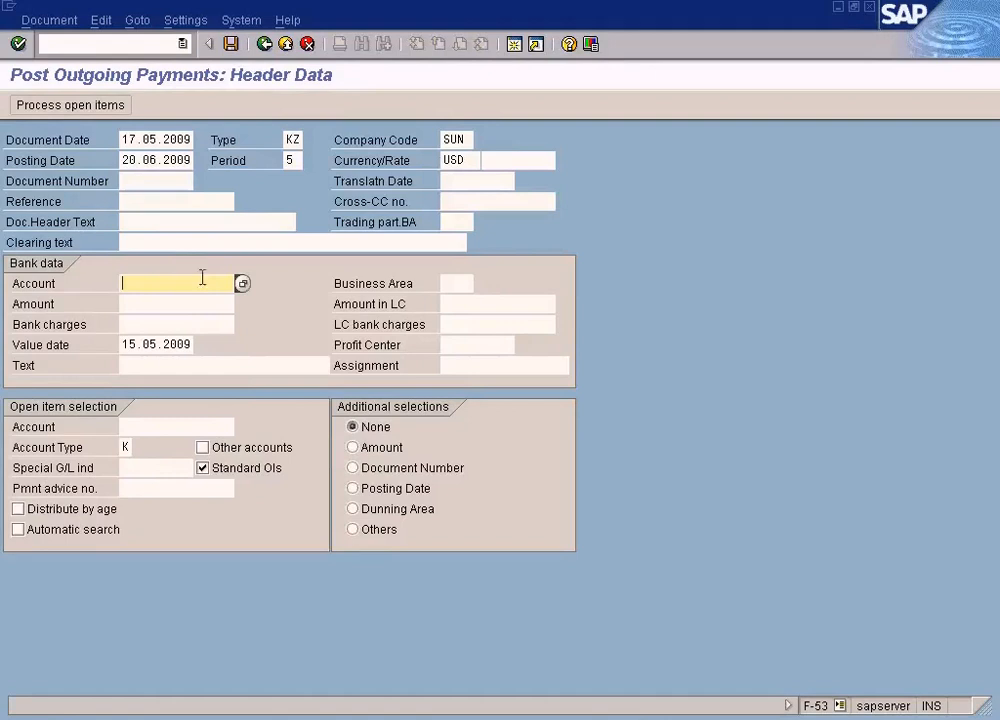
pyautogui.click(242, 284)
pyautogui.click(124, 440)
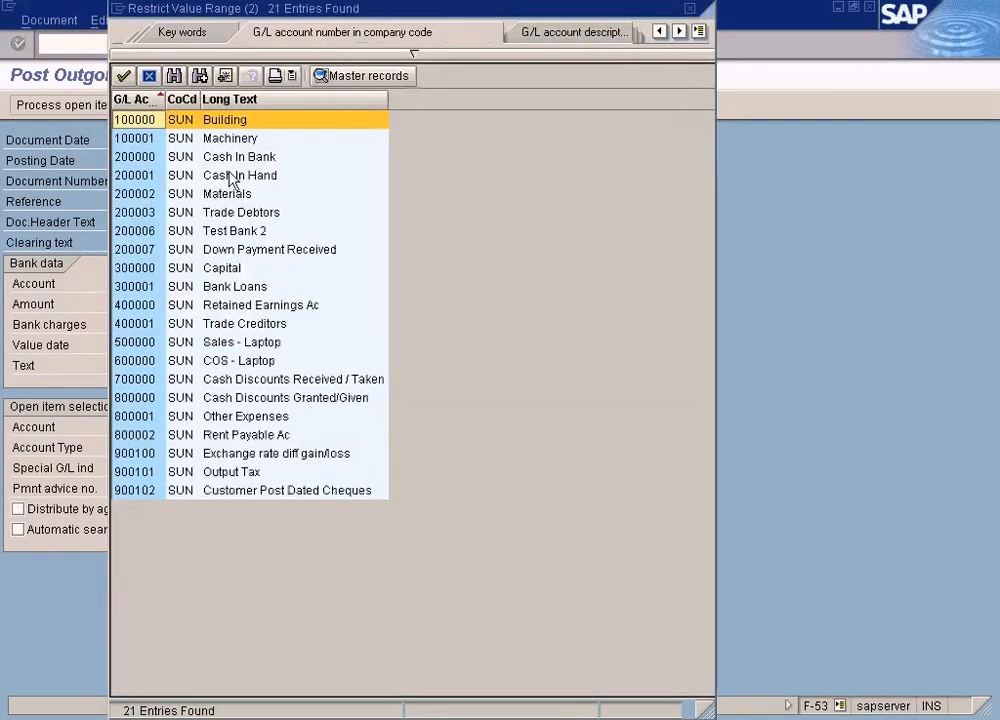
pyautogui.doubleClick(248, 164)
pyautogui.click(172, 307)
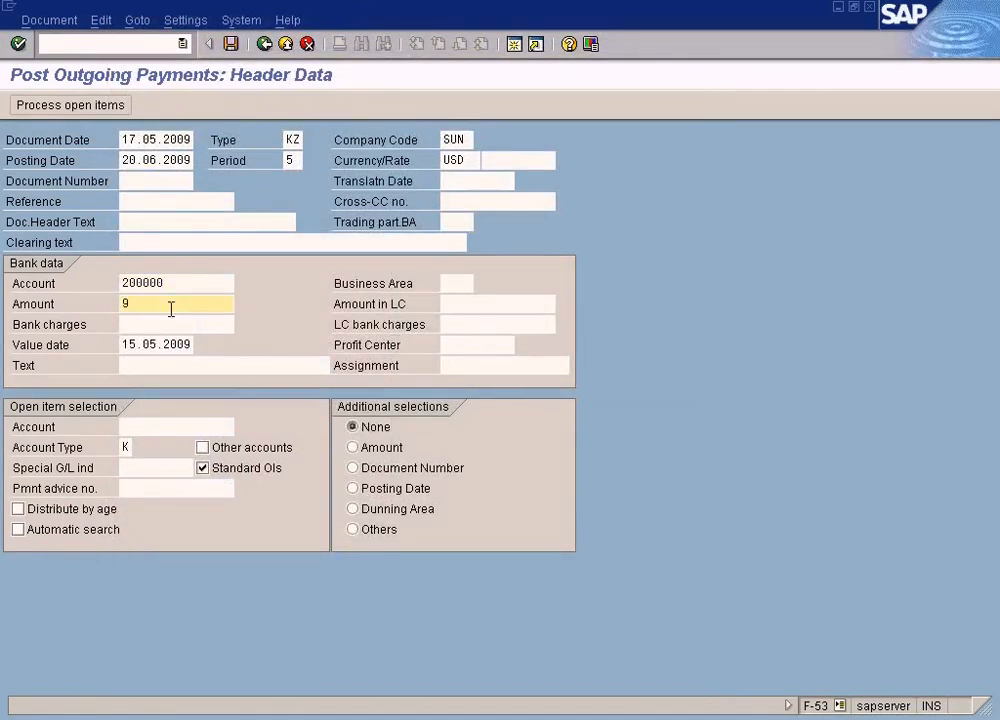
# Check the first term's percentage and day limit in payment terms 0002, and return to the outgoing payment.
pyautogui.click(440, 700)
pyautogui.click(530, 632)
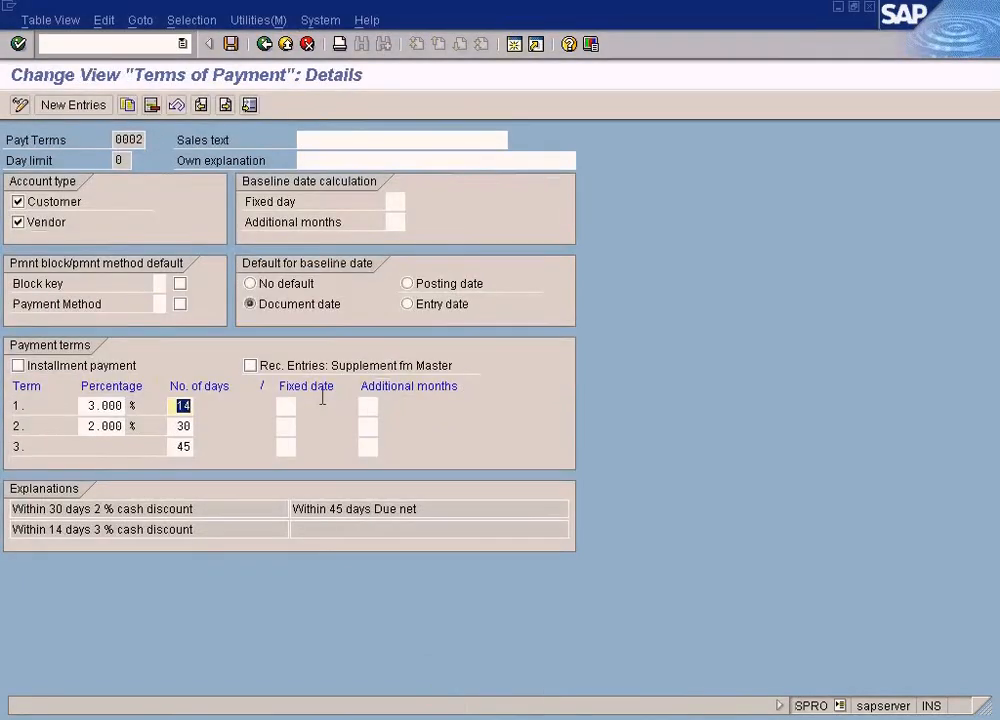
pyautogui.moveTo(86, 405); pyautogui.dragTo(225, 406)
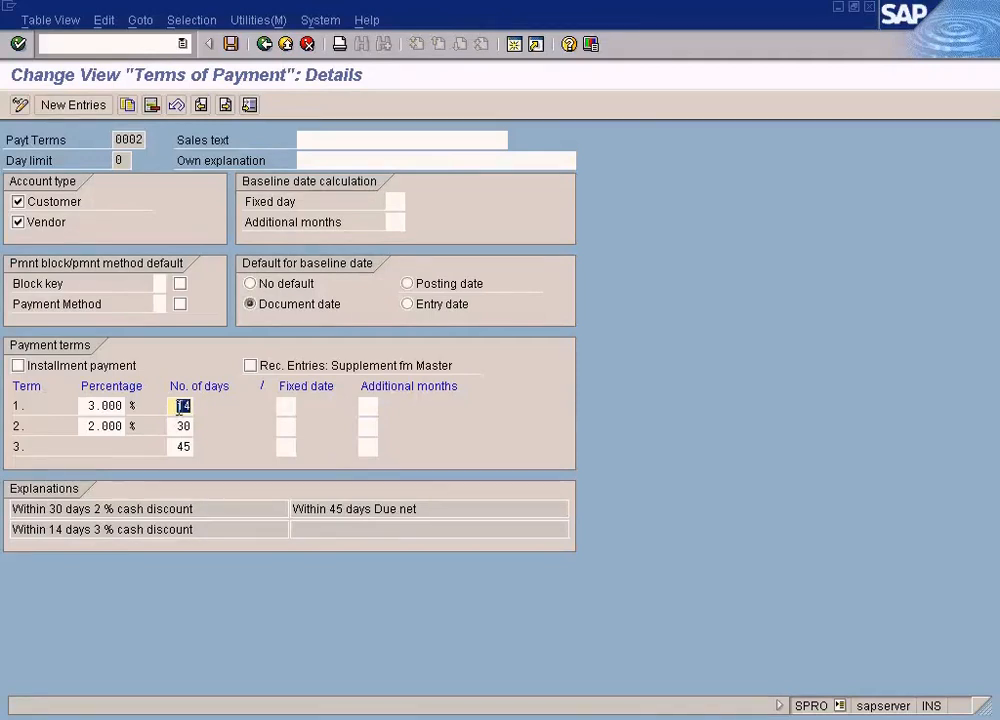
pyautogui.moveTo(85, 406); pyautogui.dragTo(148, 405)
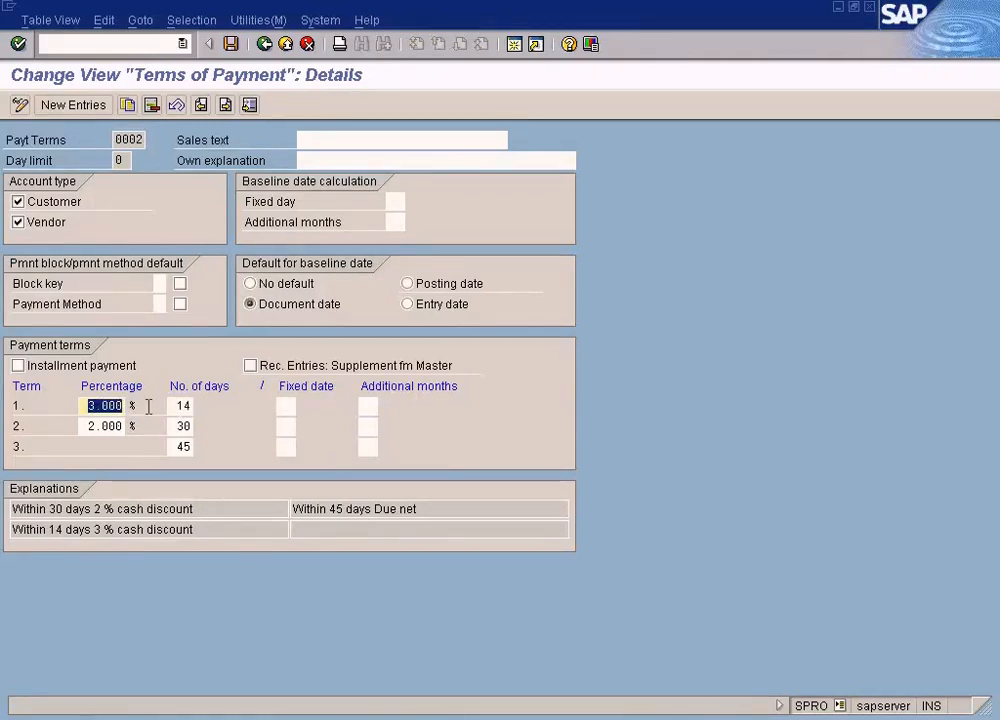
pyautogui.hotkey('alt', 'Tab')
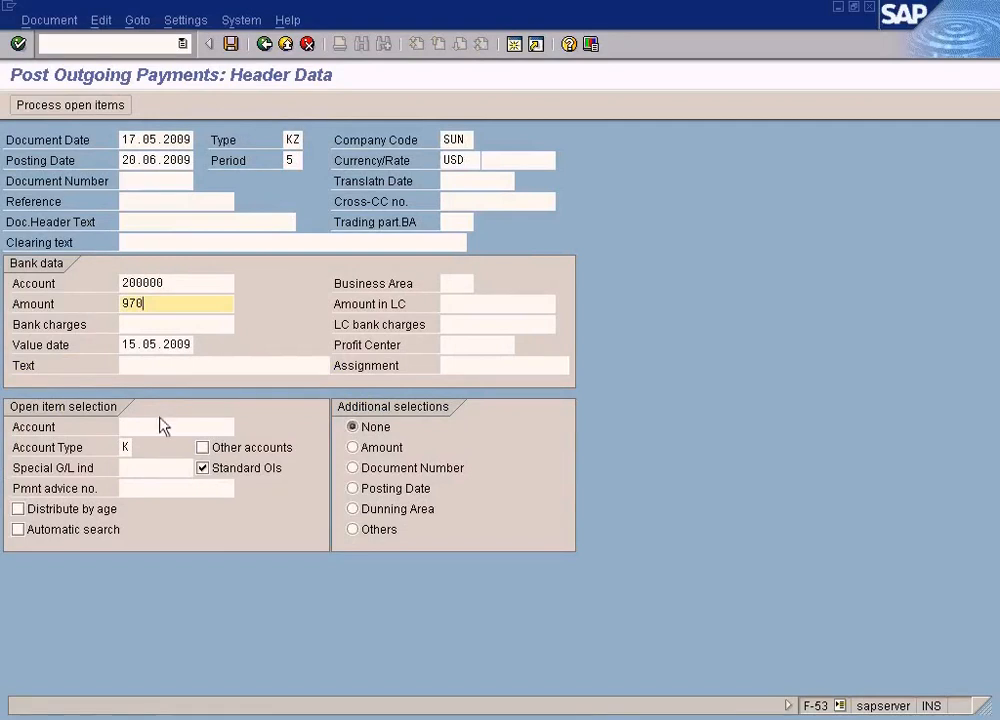
# Select vendor 400001 as the account for the open item selection.
pyautogui.click(152, 425)
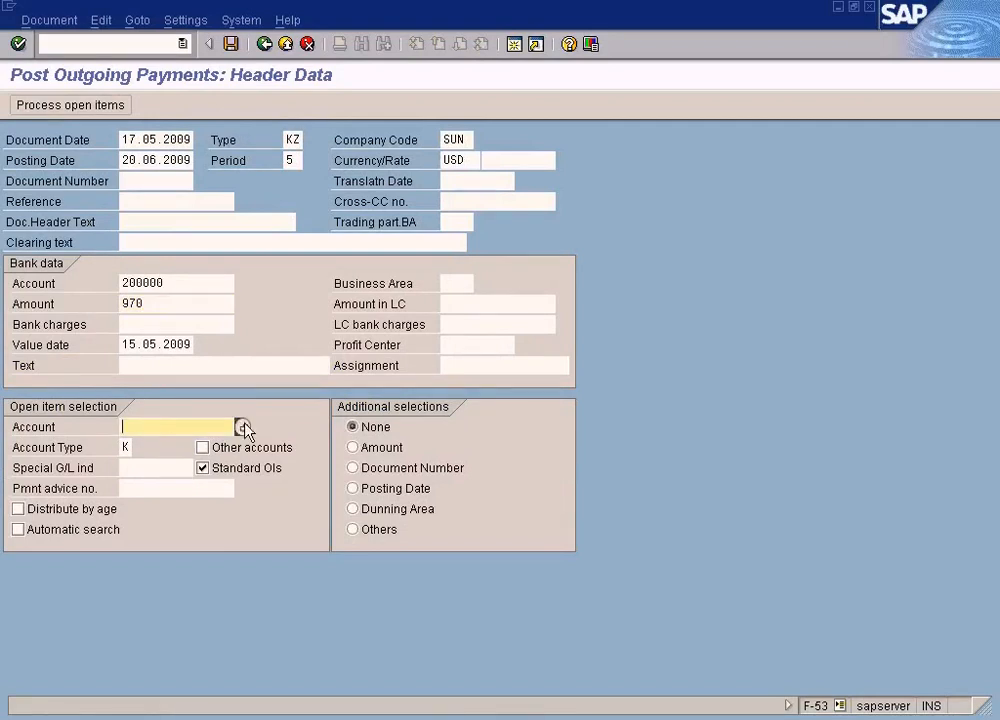
pyautogui.click(242, 425)
pyautogui.press('Return')
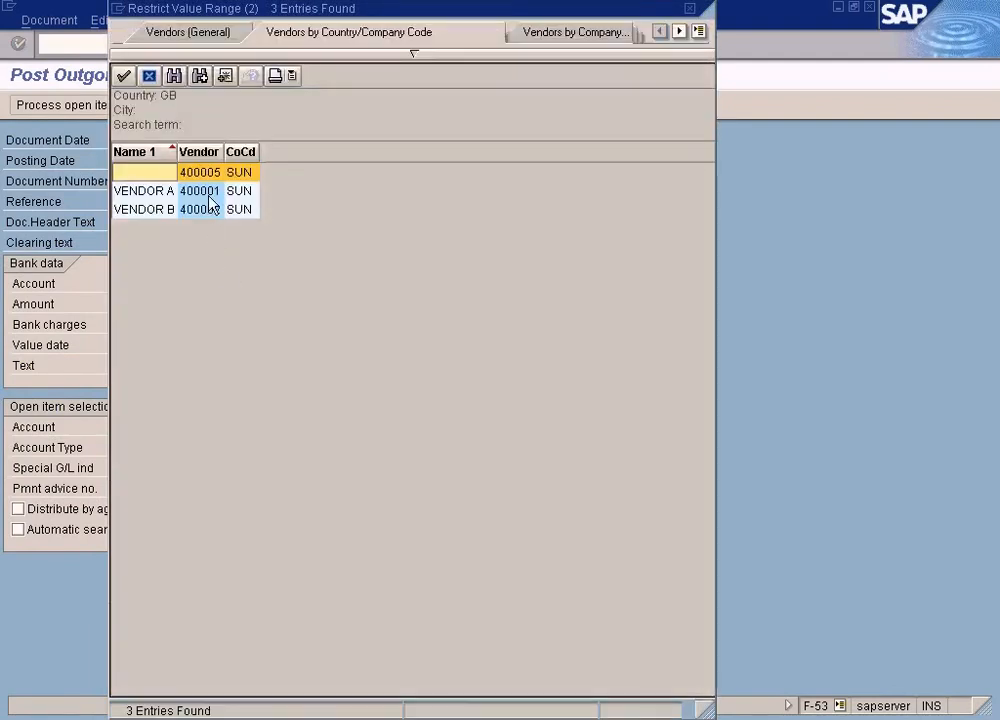
pyautogui.doubleClick(217, 191)
# Process the vendor's open items past the date warnings and inspect the cash discount percentage of the 15.05 invoice.
pyautogui.click(147, 341)
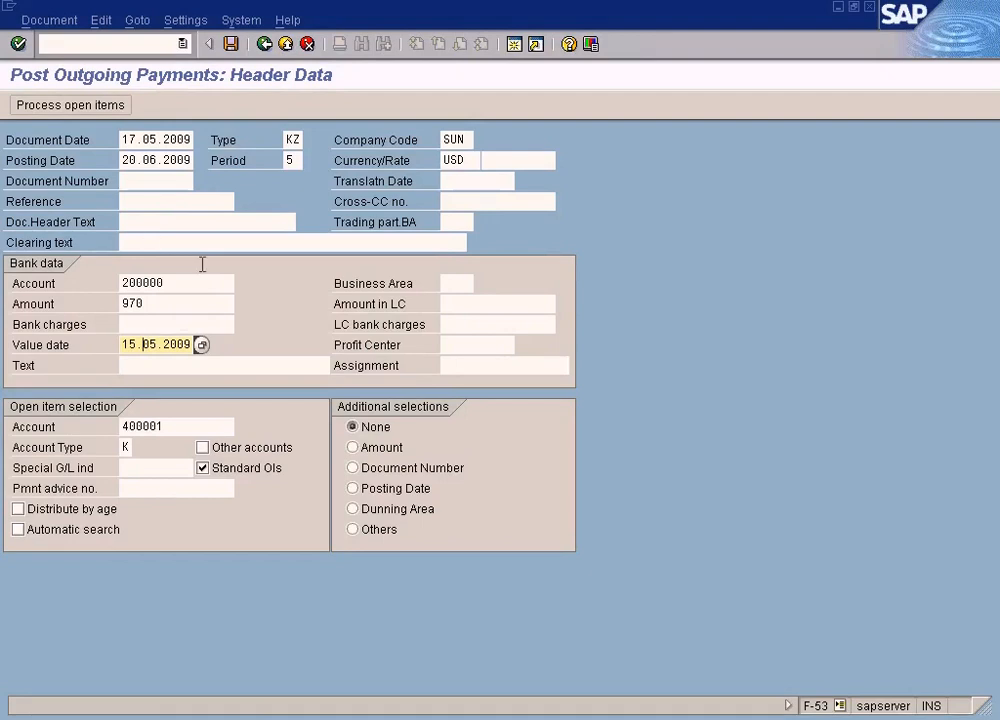
pyautogui.click(86, 110)
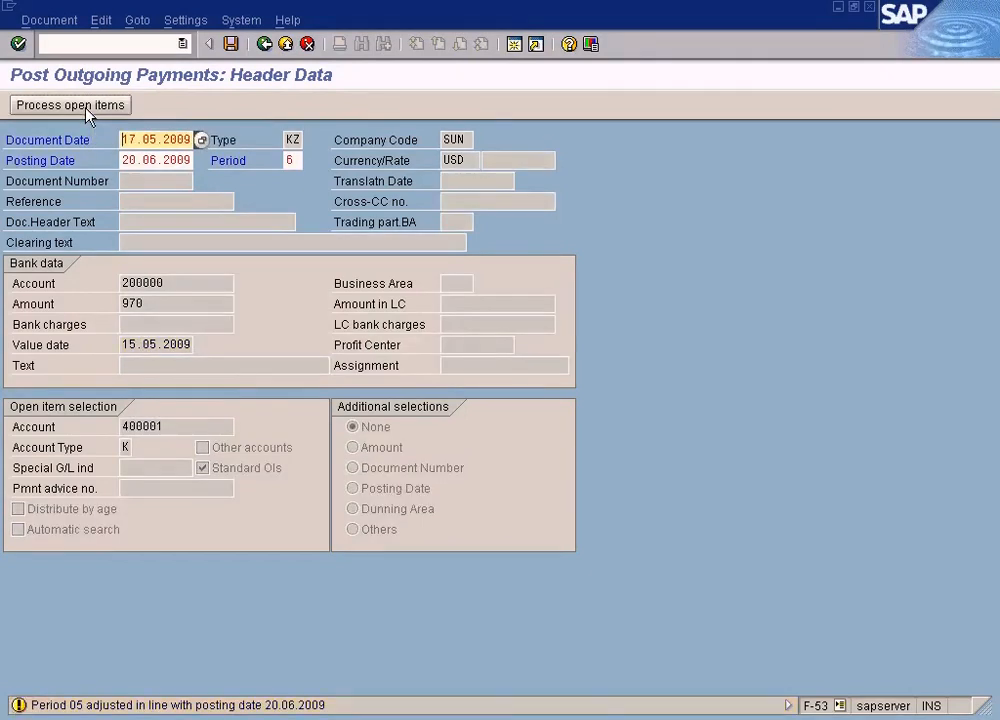
pyautogui.press('Return')
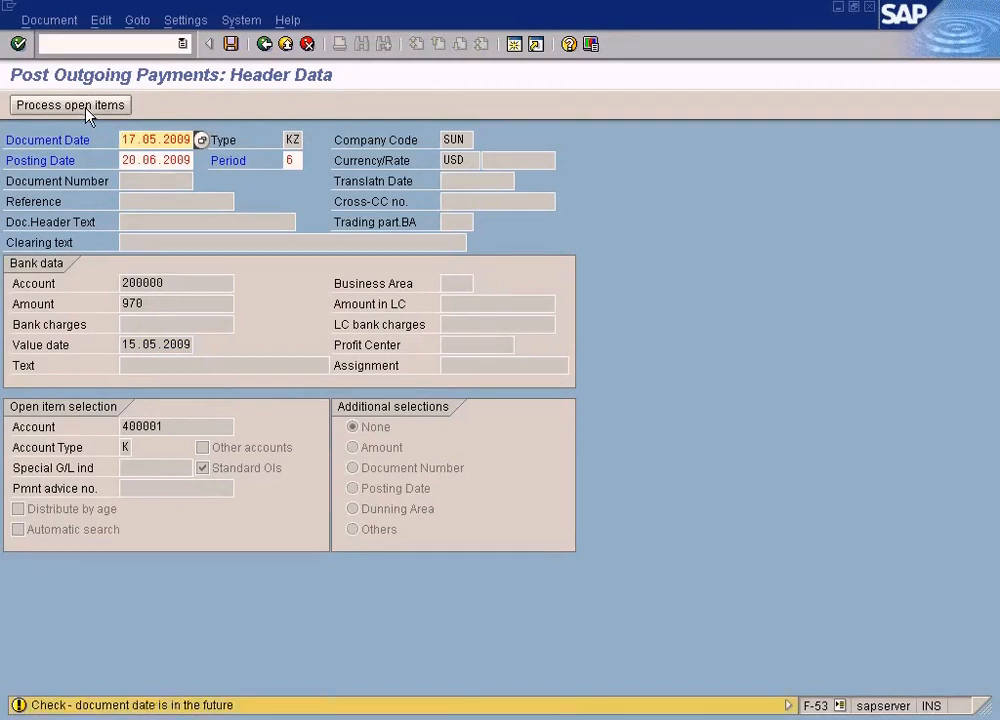
pyautogui.click(86, 110)
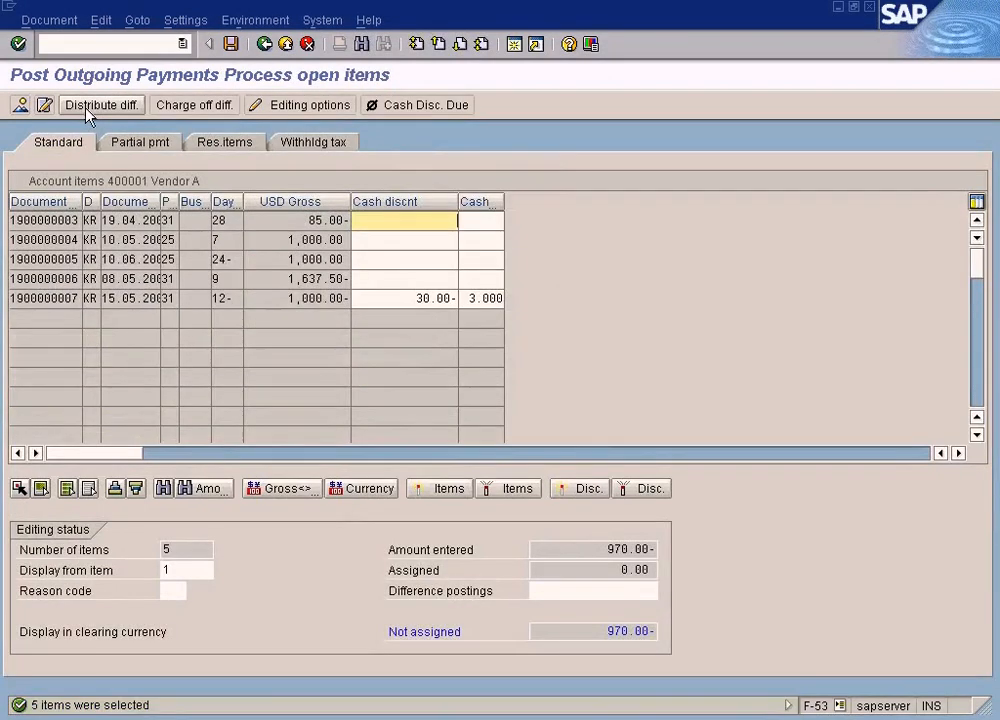
pyautogui.moveTo(470, 299); pyautogui.dragTo(536, 302)
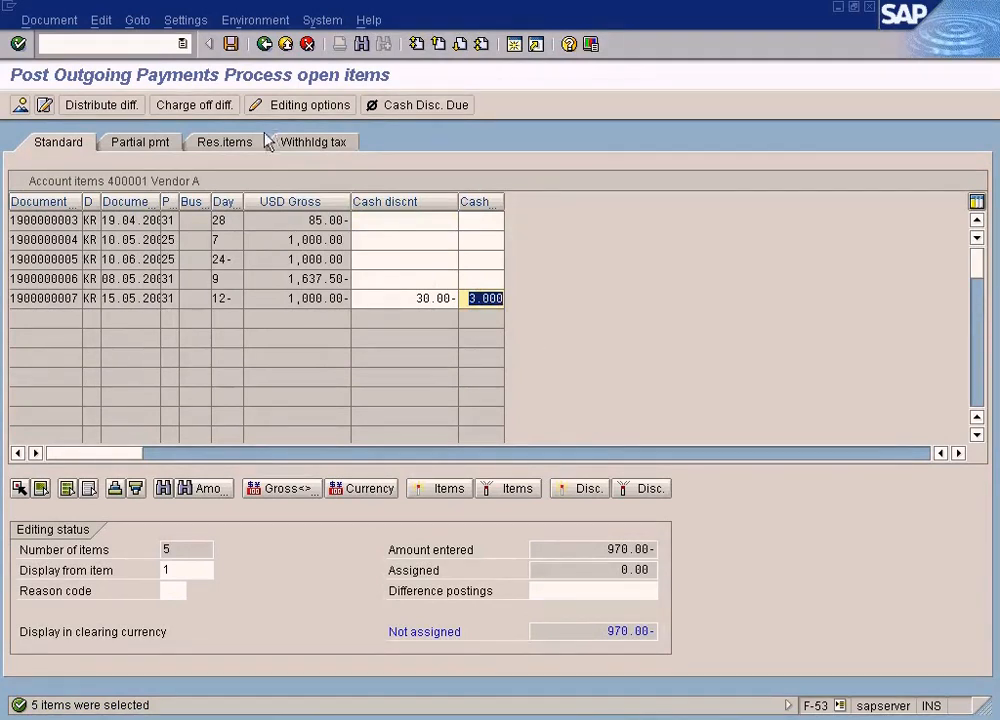
# Display the payment overview and compare its posting date with the second term's days and percentage in payment terms 0002.
pyautogui.click(20, 103)
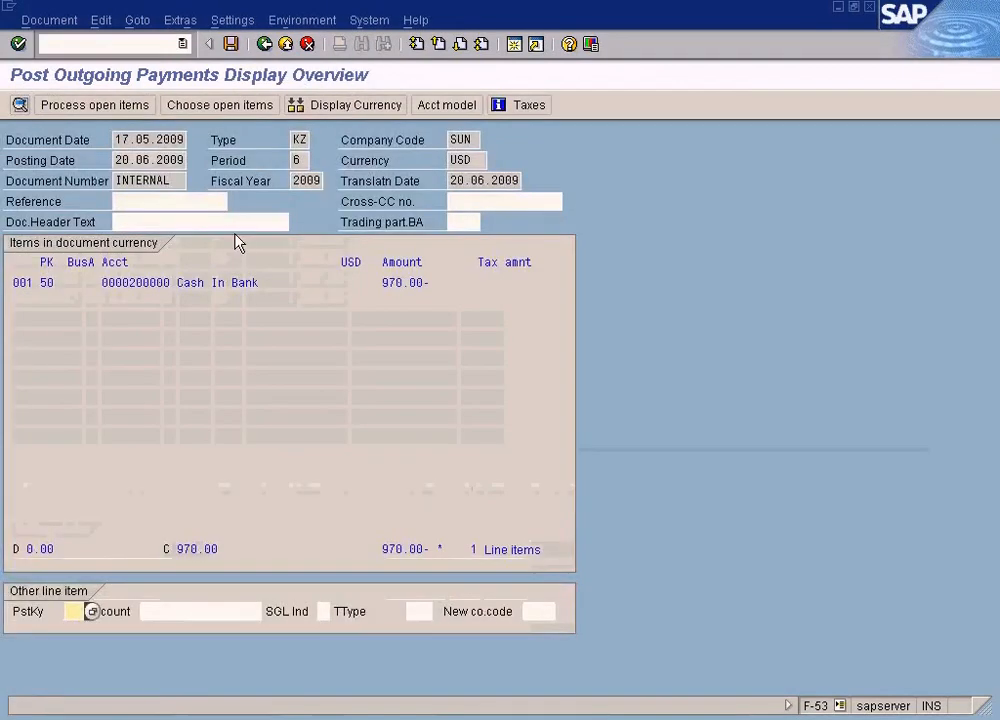
pyautogui.moveTo(116, 160); pyautogui.dragTo(184, 161)
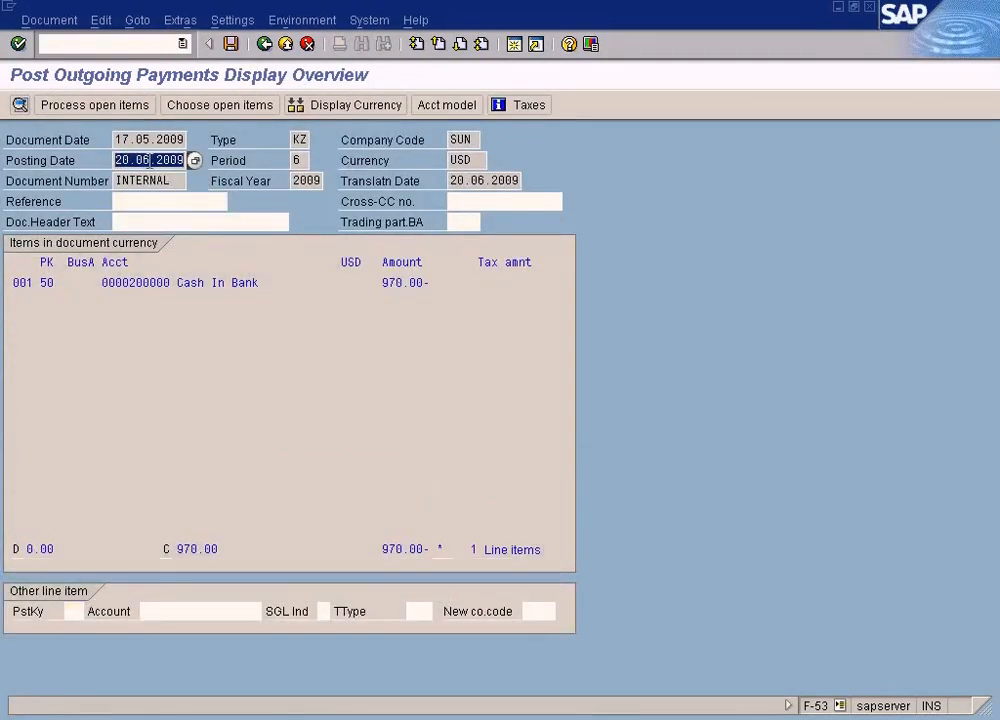
pyautogui.click(140, 162)
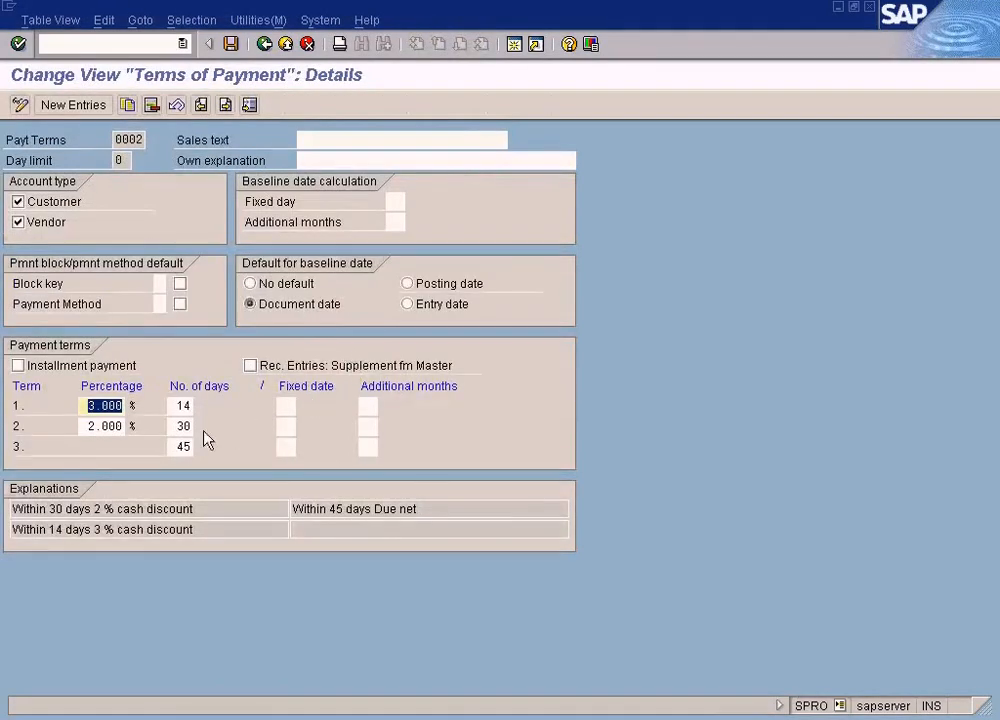
pyautogui.click(176, 425)
pyautogui.moveTo(89, 425); pyautogui.dragTo(152, 429)
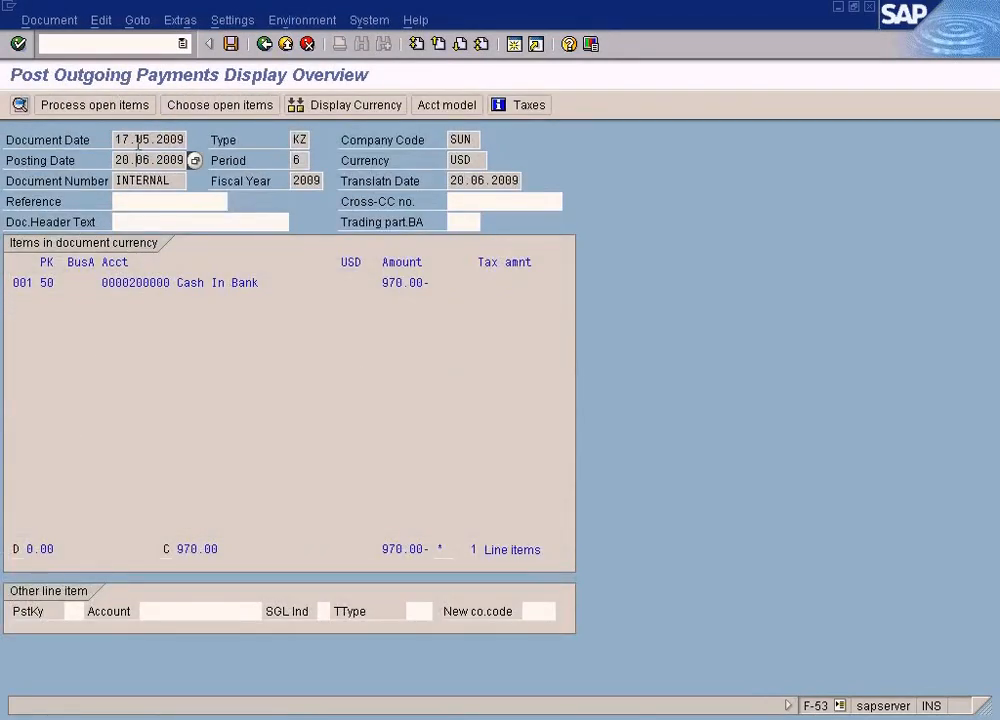
# Go back over the payment overview and examine the document date, posting date and Cash In Bank line item.
pyautogui.click(138, 142)
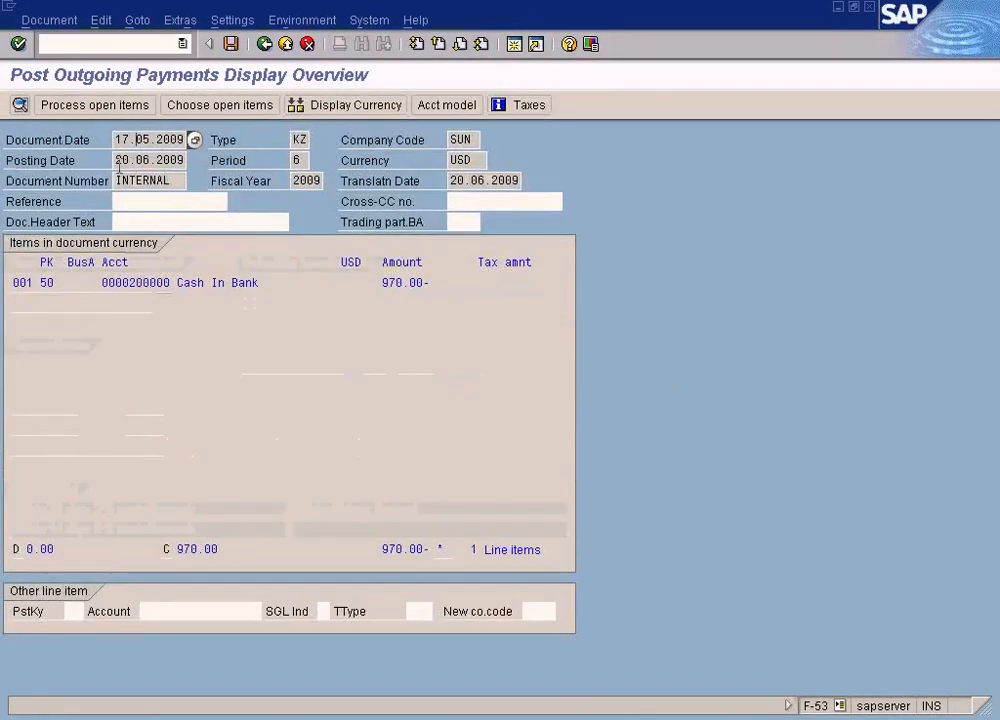
pyautogui.doubleClick(125, 161)
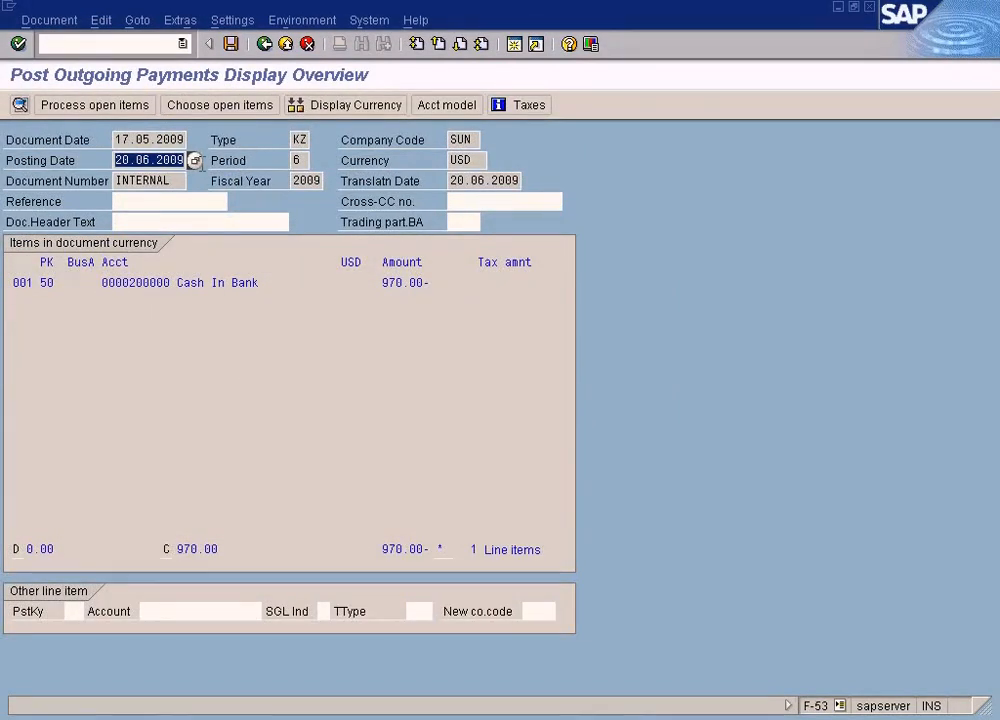
pyautogui.doubleClick(120, 140)
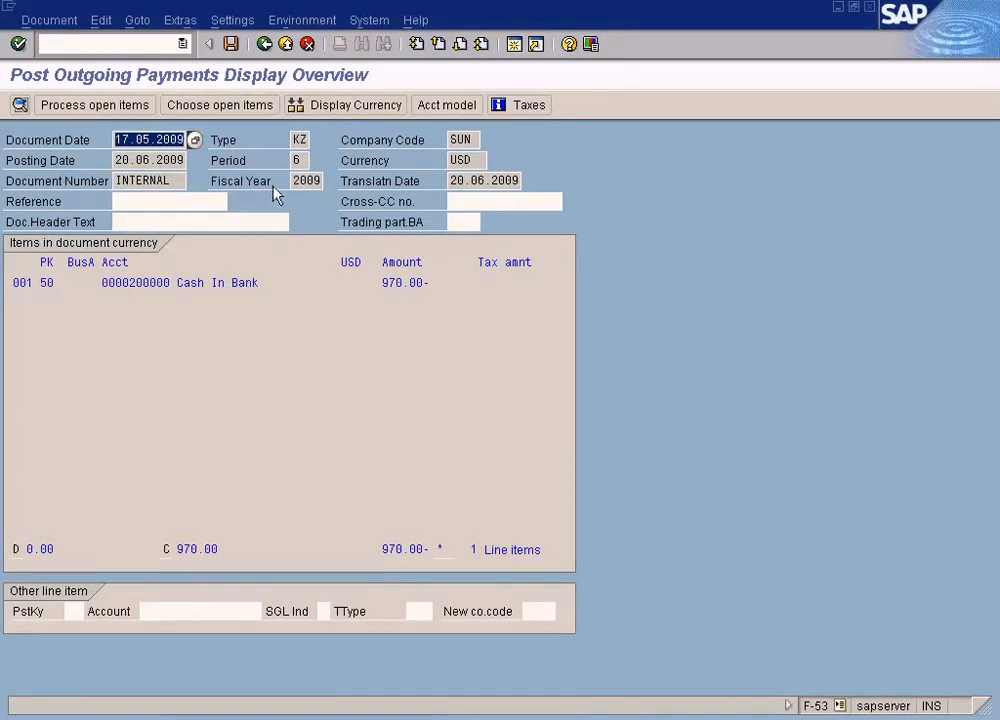
pyautogui.click(210, 280)
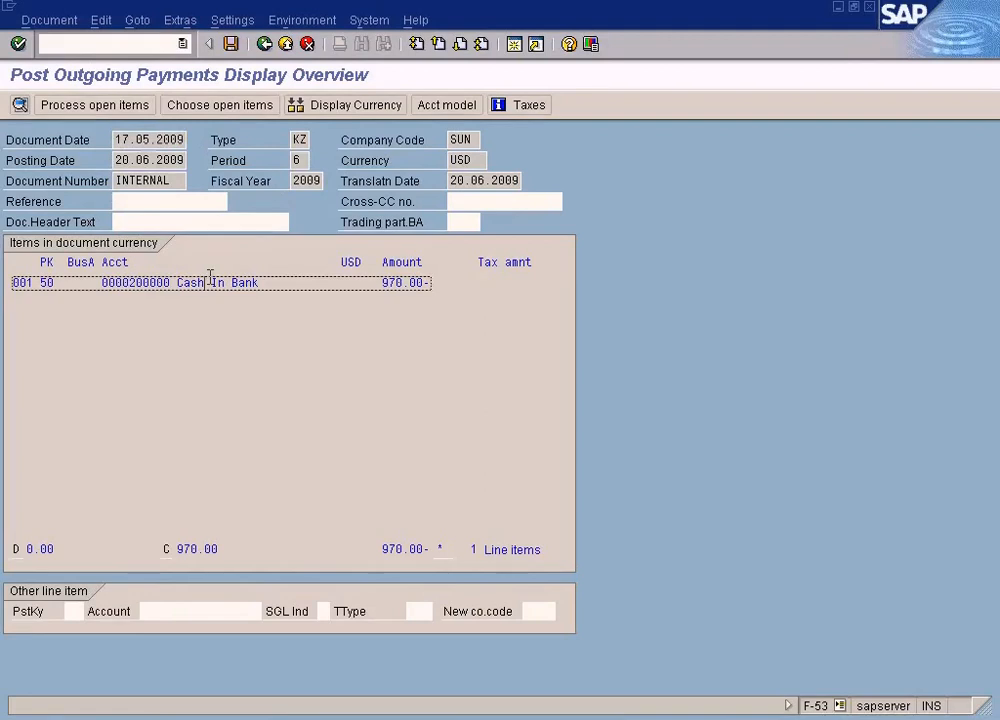
# Recheck the amount entered in the open items screen and leave the outgoing payment without posting.
pyautogui.click(120, 105)
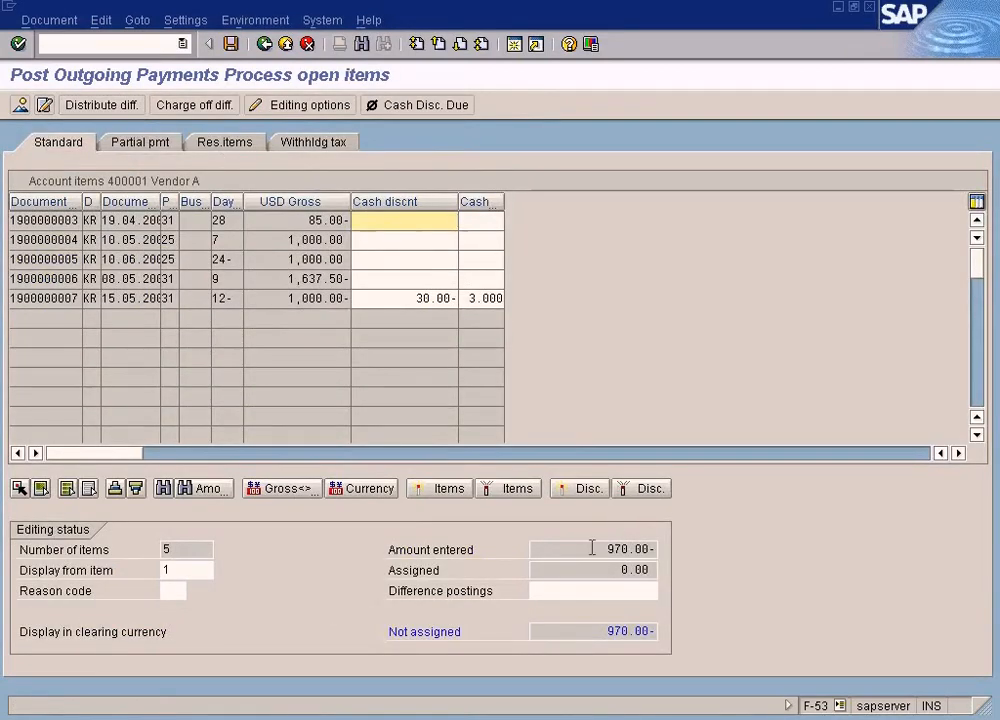
pyautogui.moveTo(591, 548); pyautogui.dragTo(681, 547)
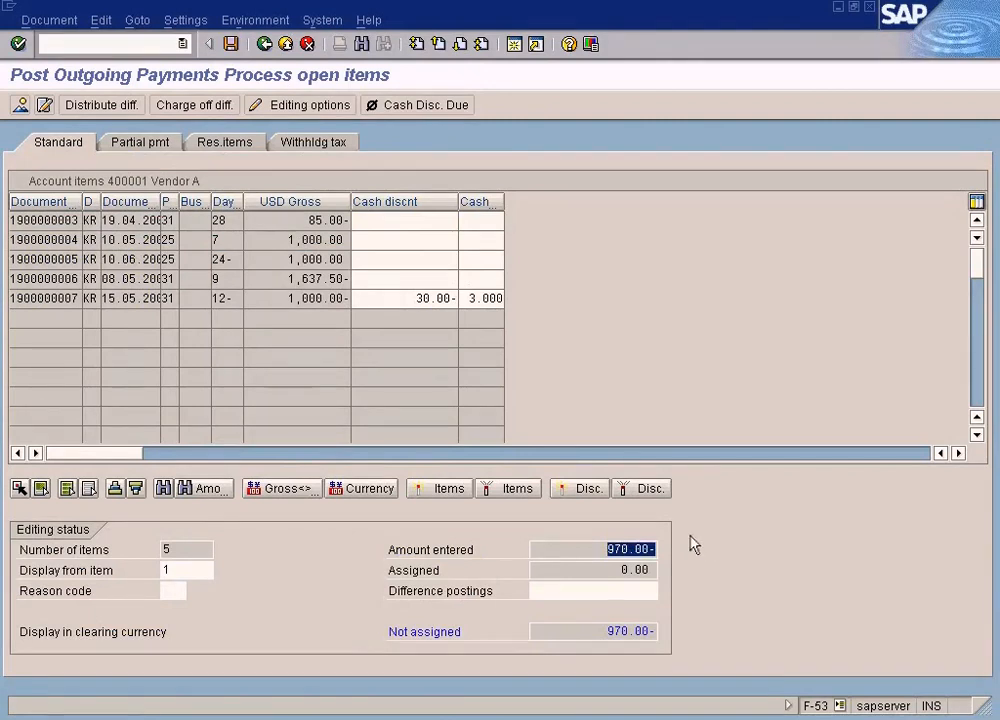
pyautogui.click(285, 44)
pyautogui.click(290, 379)
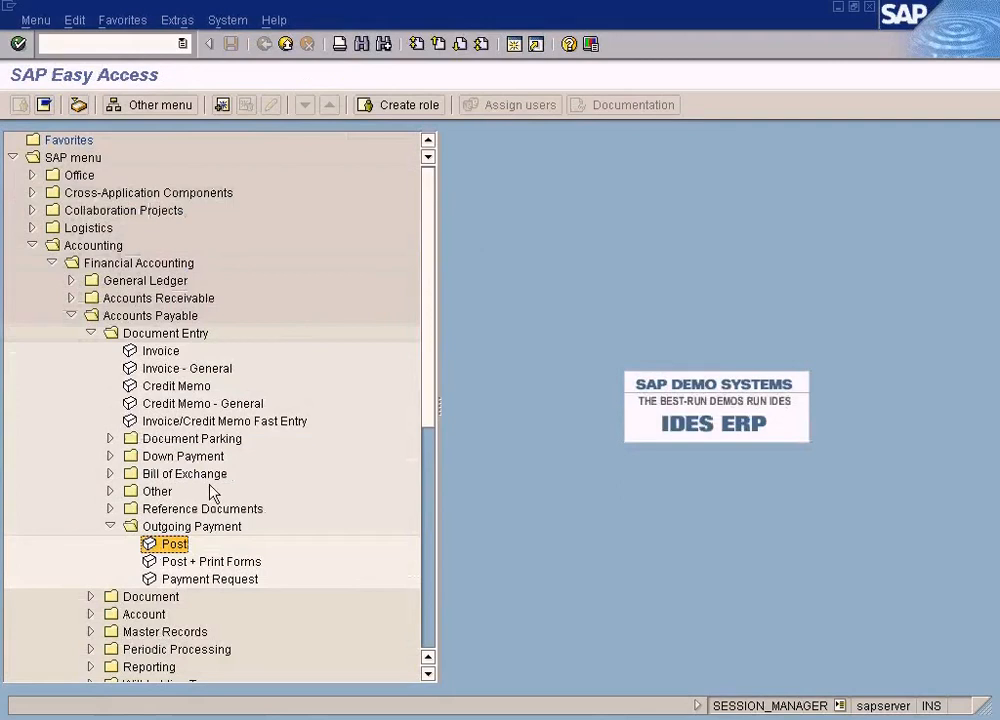
# Start posting a new outgoing payment and set its document date to 02.06.2009.
pyautogui.doubleClick(175, 546)
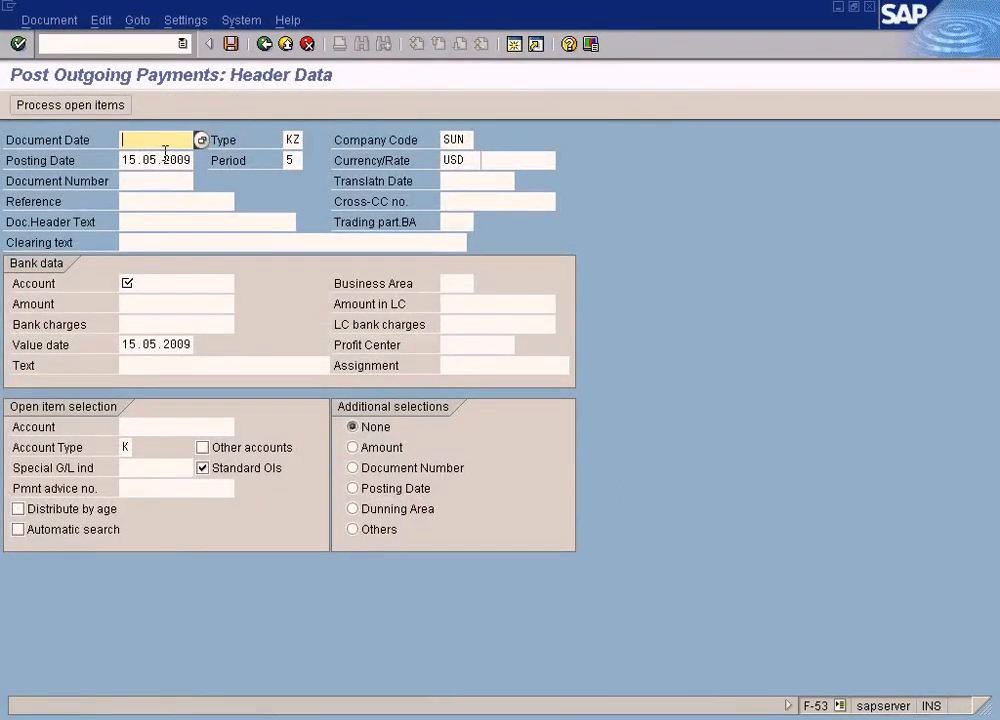
pyautogui.press('F4')
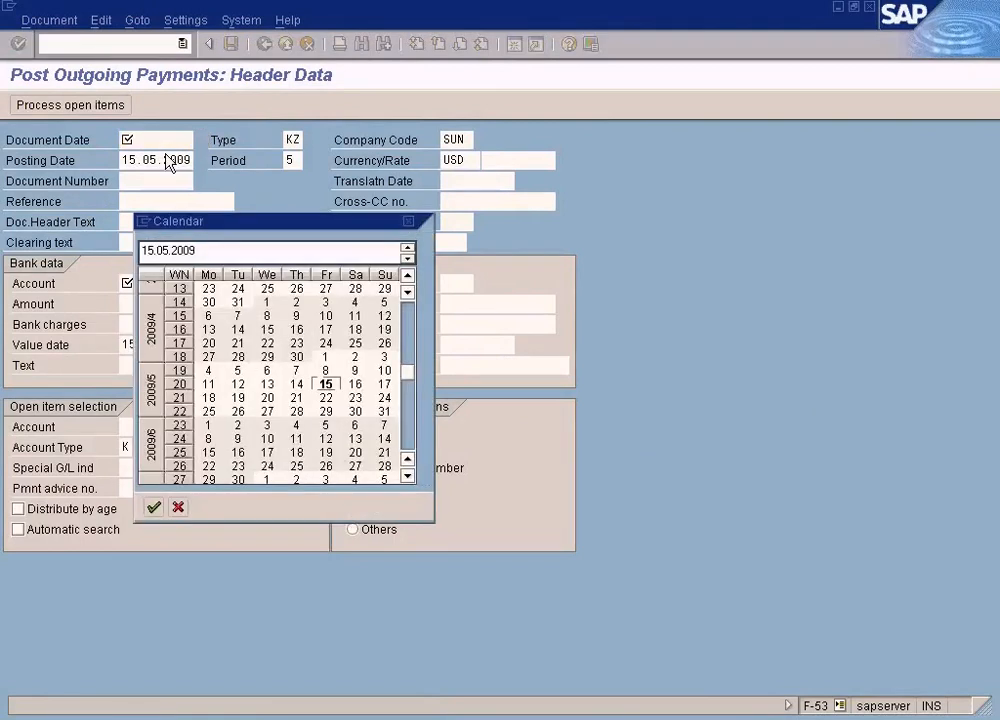
pyautogui.press('Return')
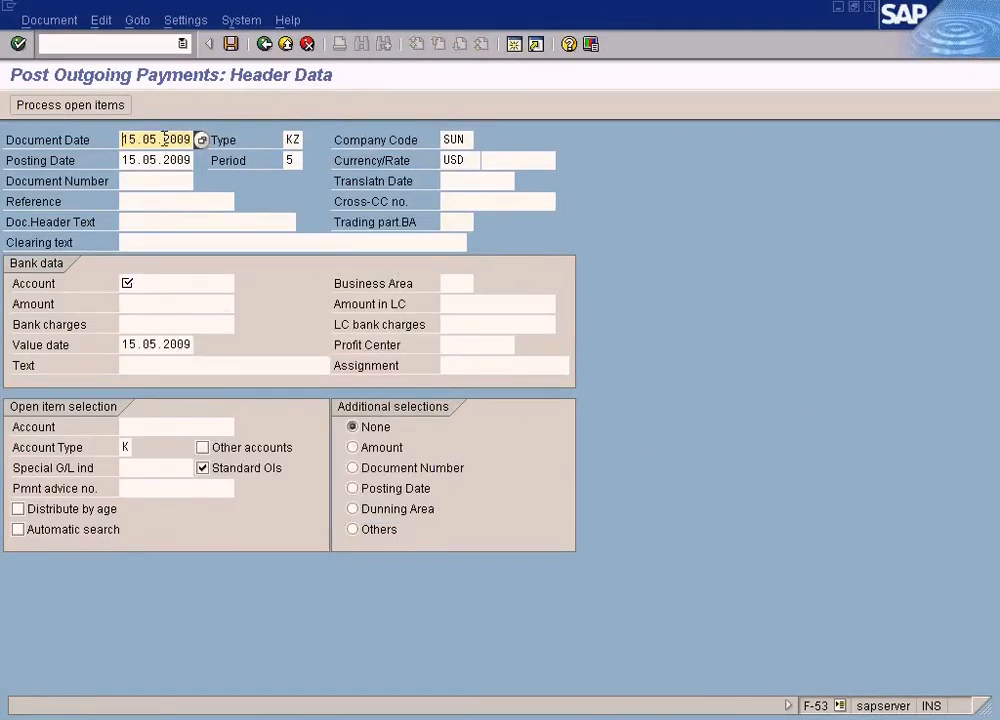
pyautogui.press('Delete')
pyautogui.press('Delete')
pyautogui.write('02')
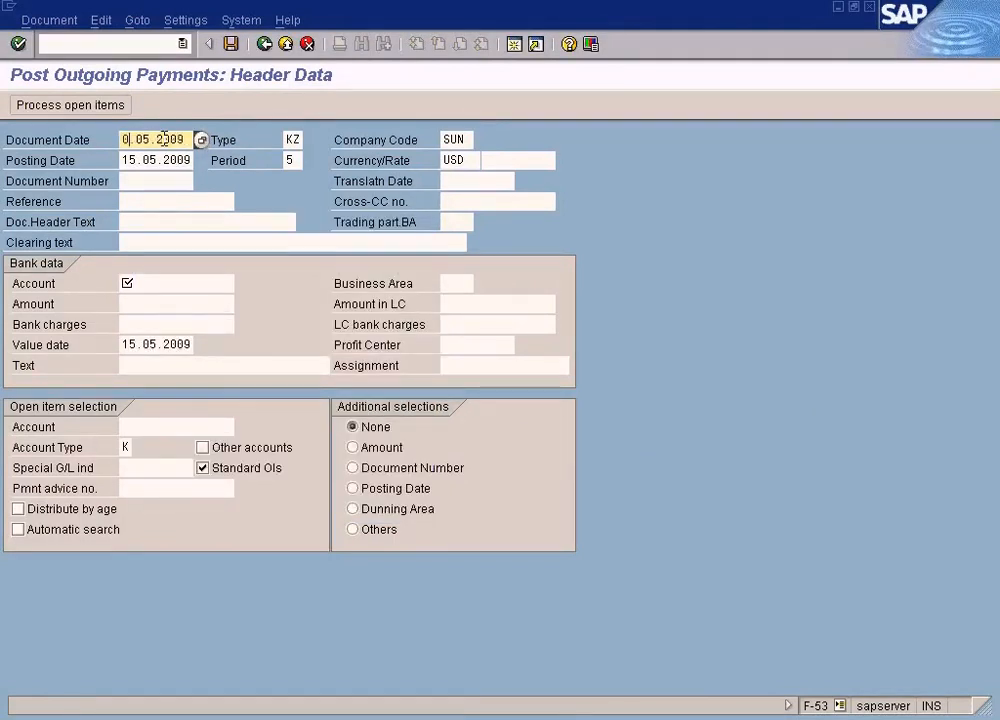
pyautogui.press('Delete')
pyautogui.write('6')
# Copy the document date 02.06.2009 into the posting date.
pyautogui.doubleClick(164, 139)
pyautogui.hotkey('ctrl', 'c')
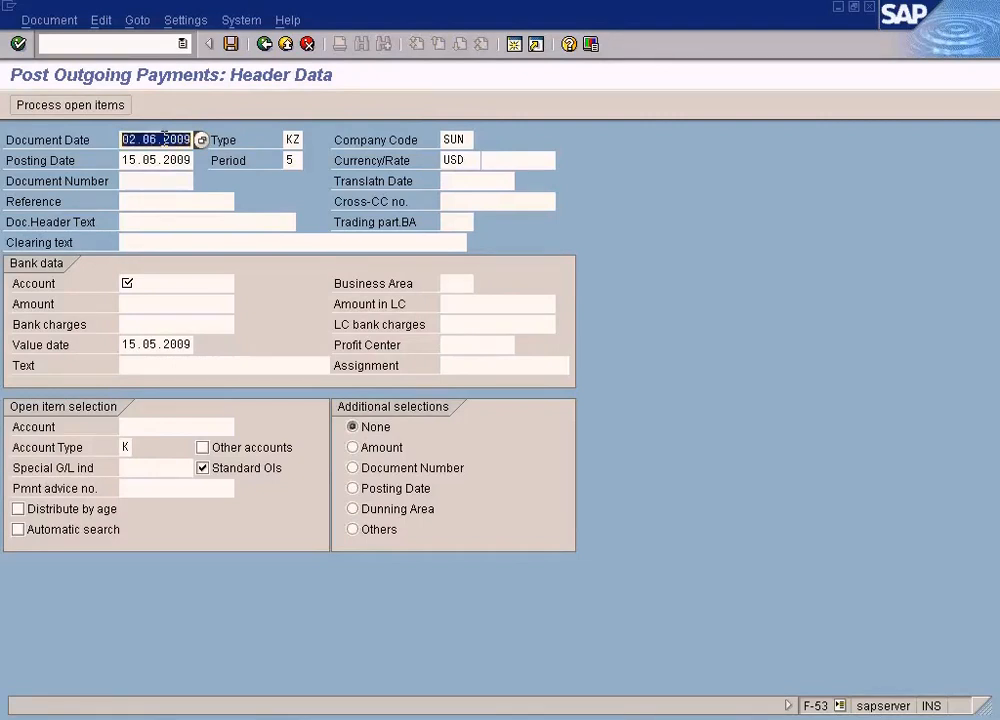
pyautogui.press('Tab')
pyautogui.press('Tab')
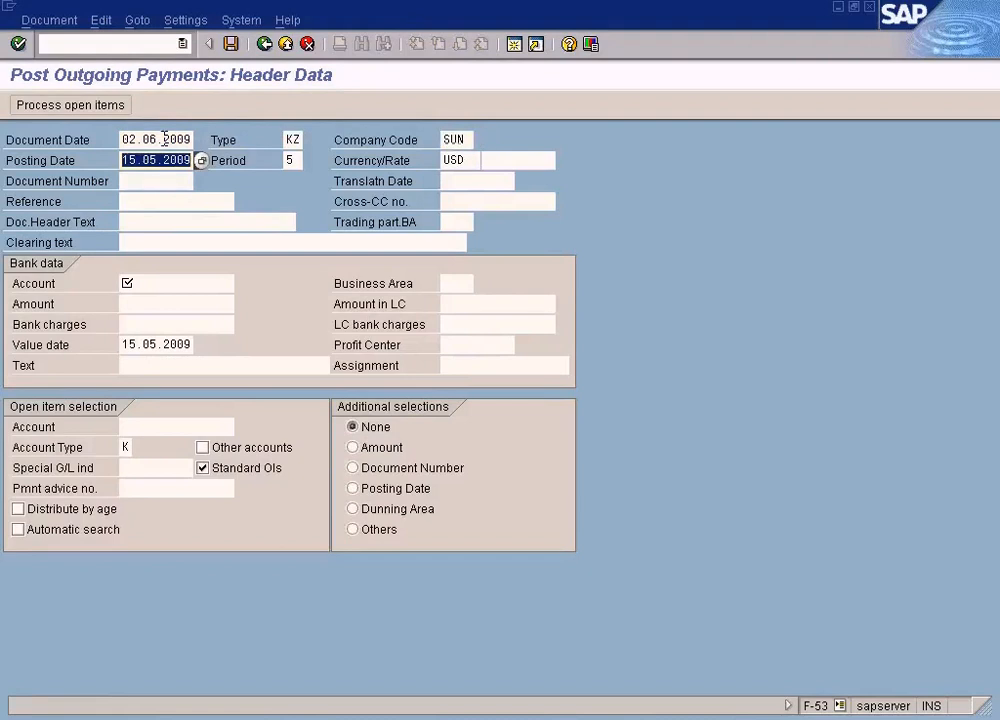
pyautogui.hotkey('ctrl', 'v')
# Choose the Cash In Bank G/L account as the bank account and set the payment amount to 980.
pyautogui.click(175, 280)
pyautogui.click(240, 284)
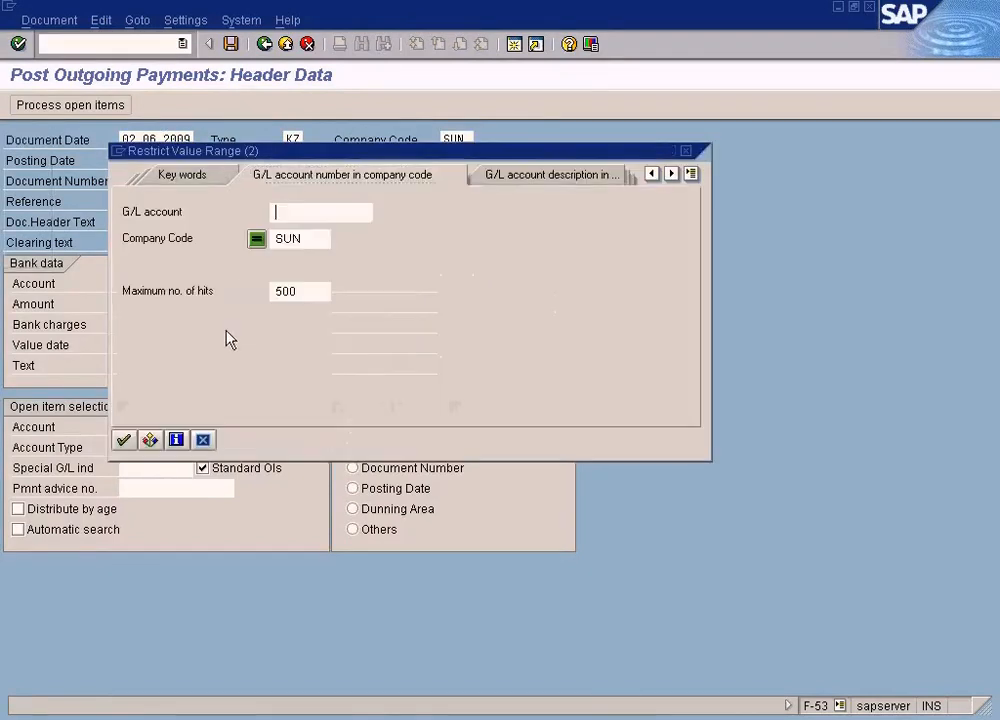
pyautogui.click(123, 440)
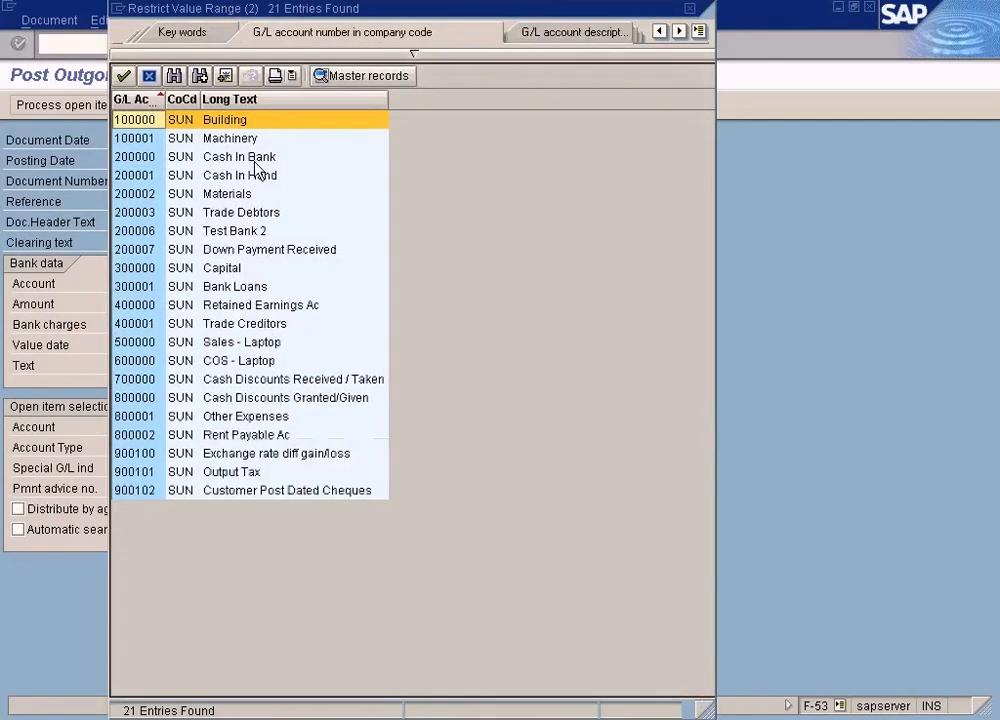
pyautogui.doubleClick(259, 157)
pyautogui.click(198, 304)
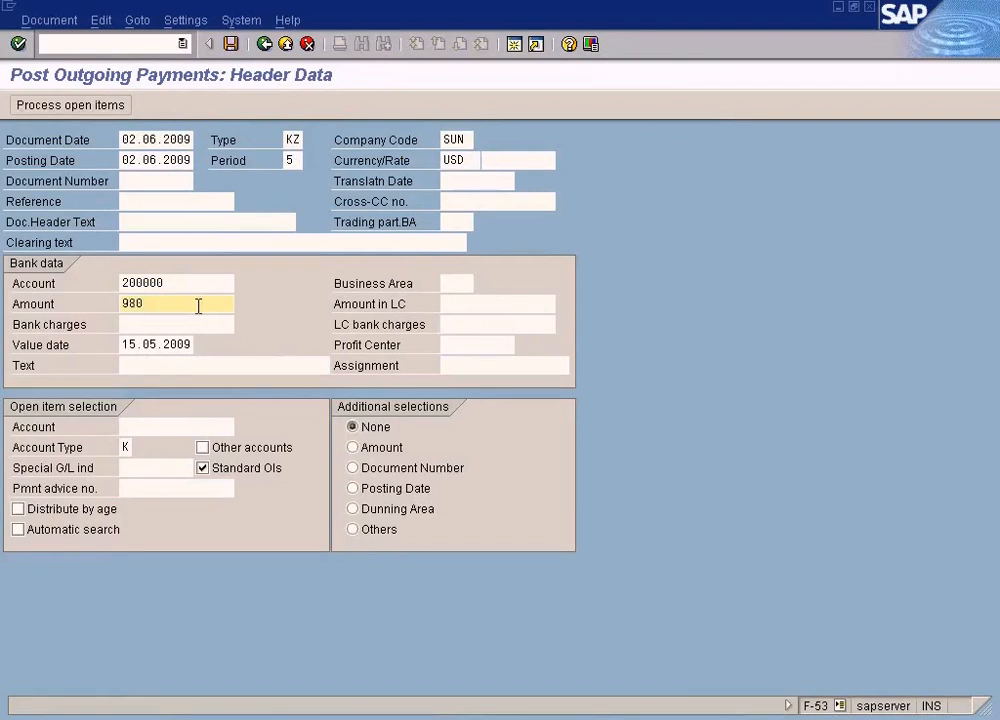
# Choose VENDOR A as the open item account and process its open items past the period and document date warnings.
pyautogui.click(170, 426)
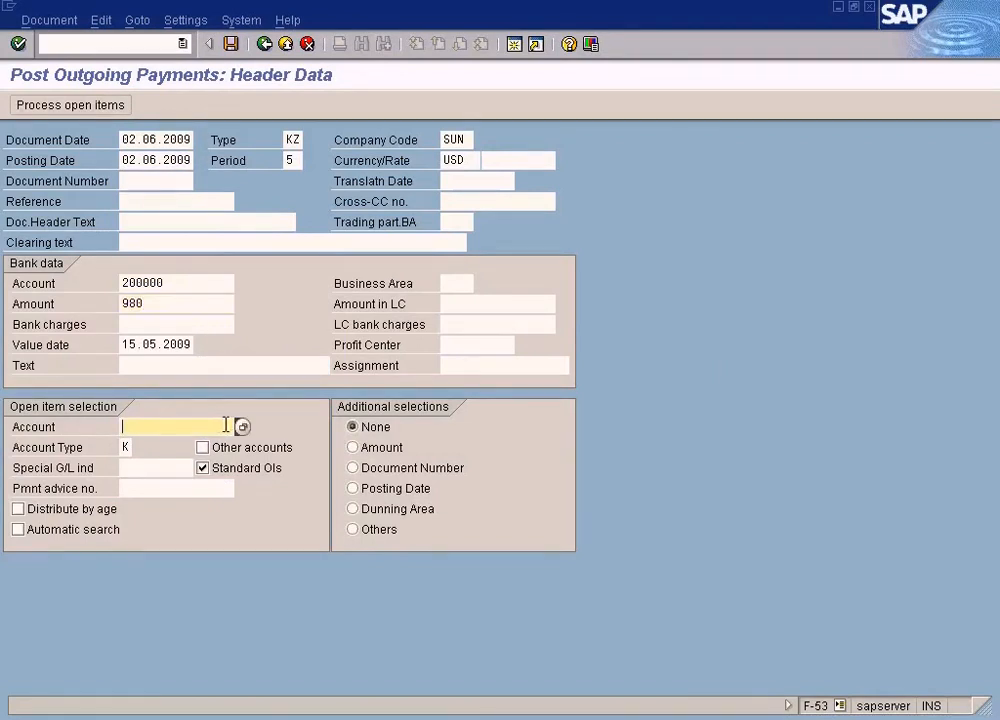
pyautogui.click(241, 427)
pyautogui.click(123, 582)
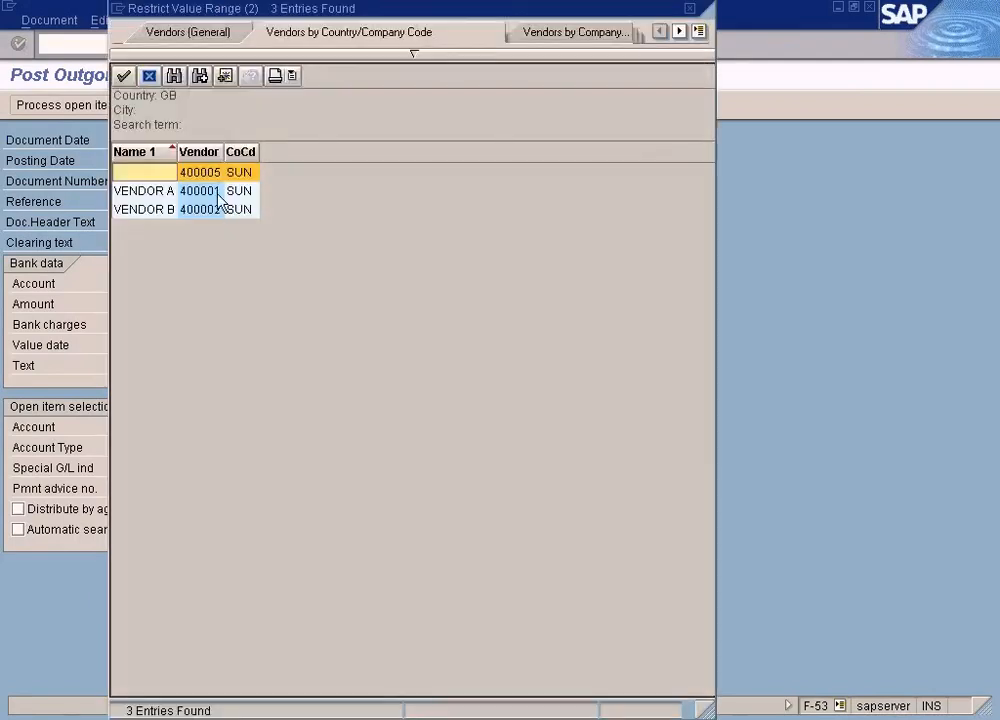
pyautogui.doubleClick(212, 191)
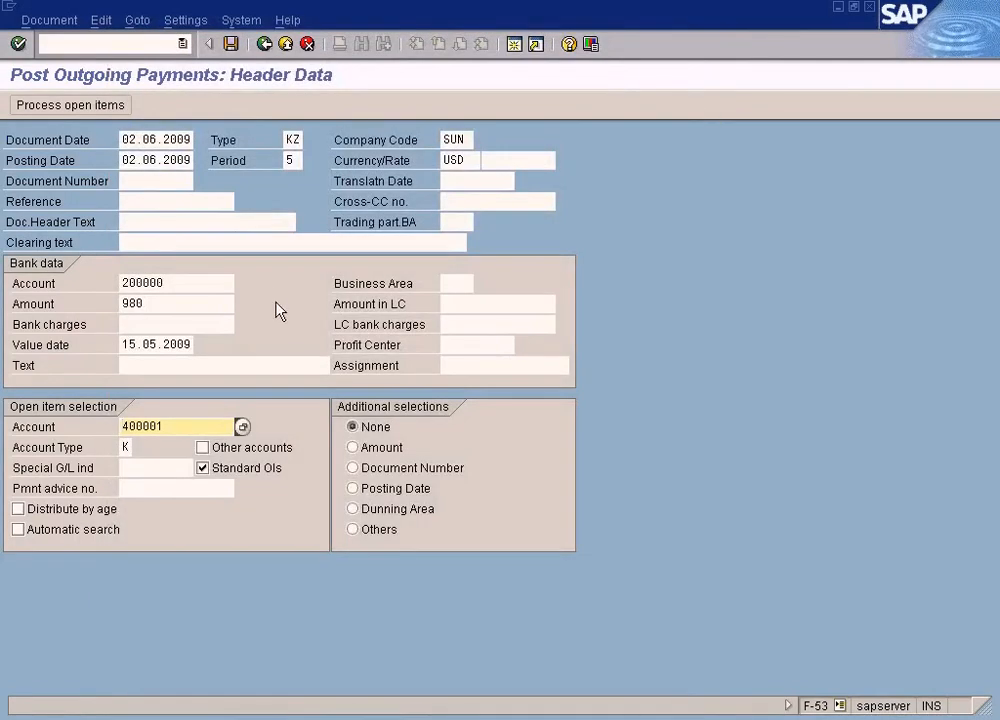
pyautogui.click(90, 108)
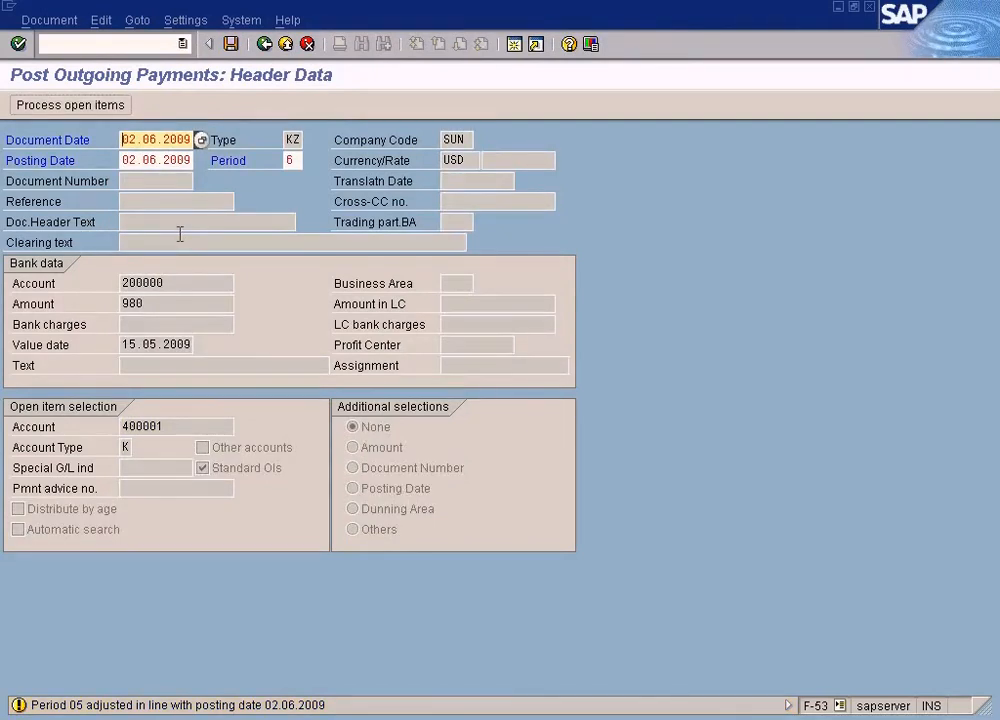
pyautogui.press('Return')
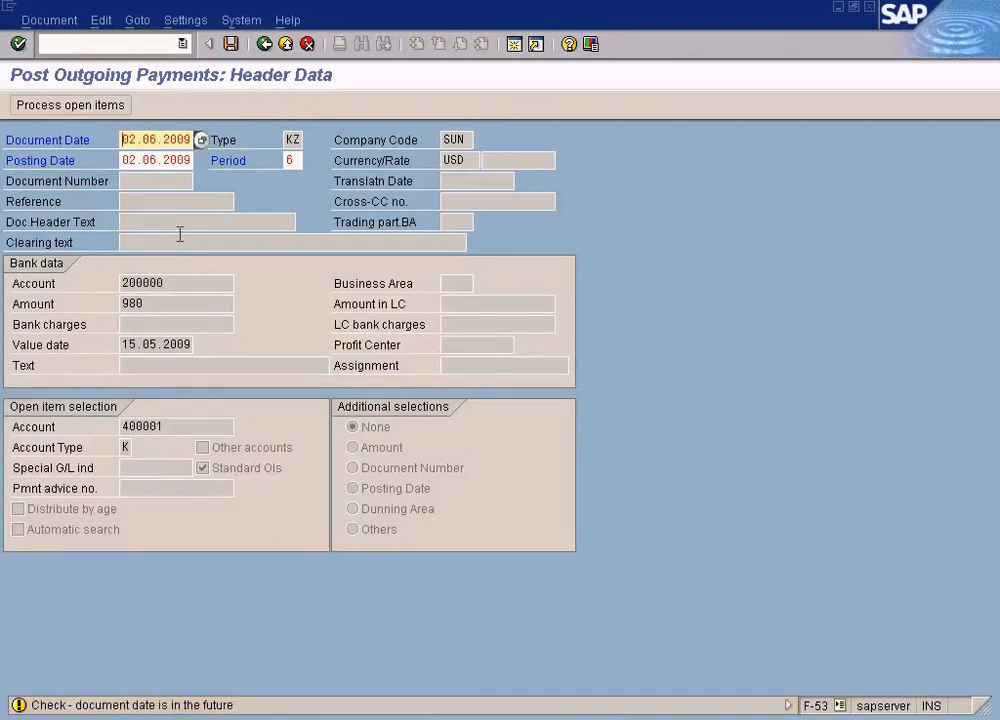
pyautogui.press('Return')
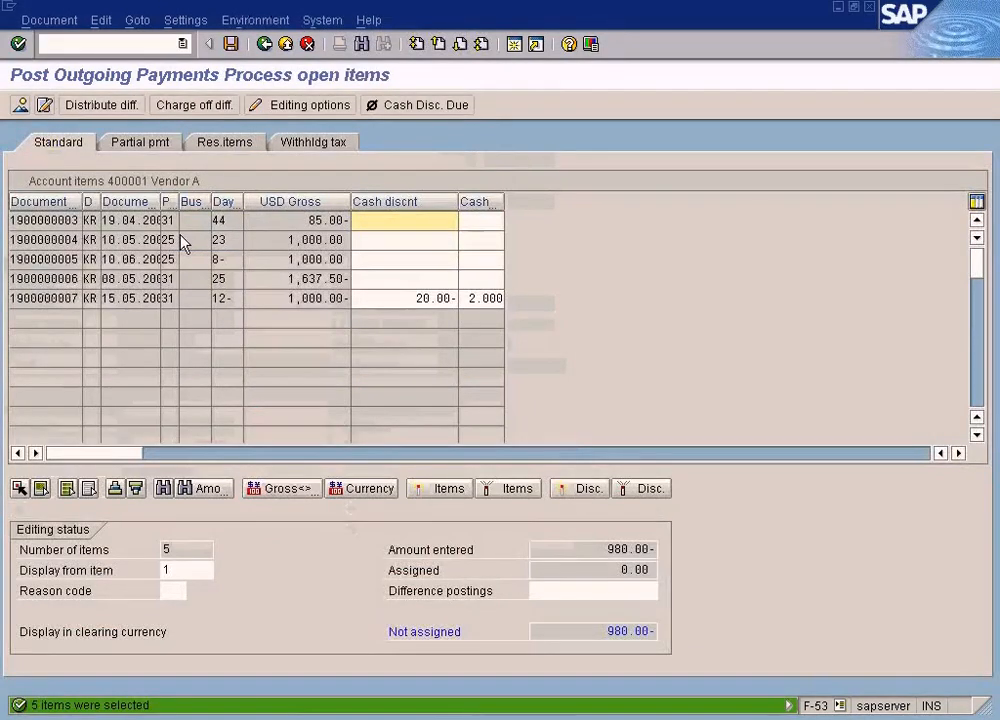
# Compare the 15.05 invoice's cash discount with the second term's days in payment terms 0002 and check the amount entered.
pyautogui.click(483, 298)
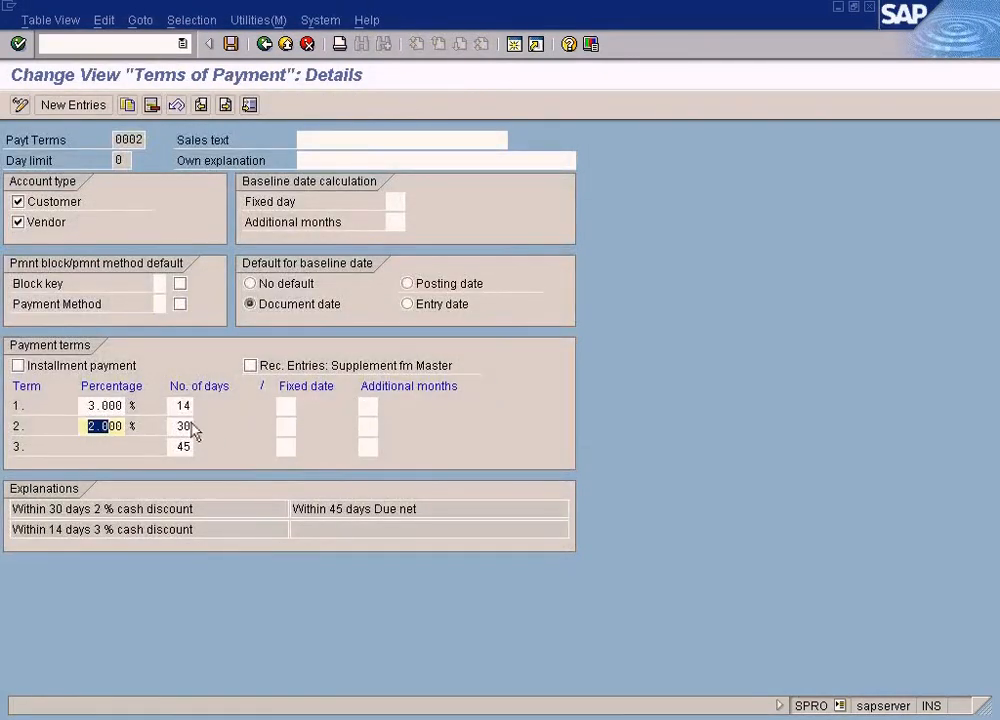
pyautogui.click(184, 427)
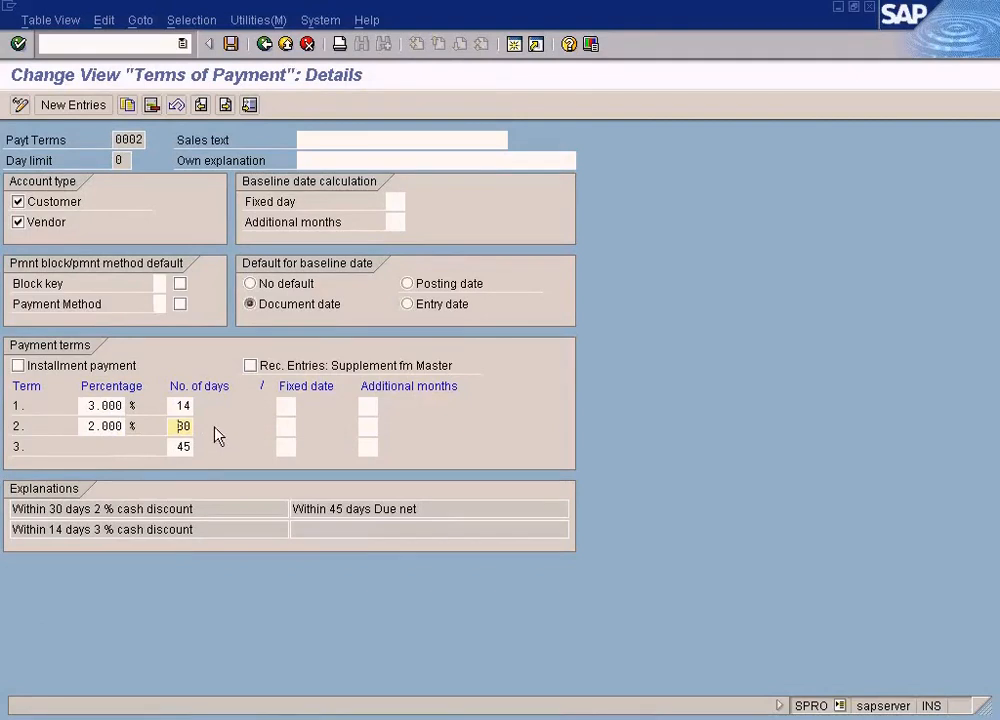
pyautogui.hotkey('alt', 'Tab')
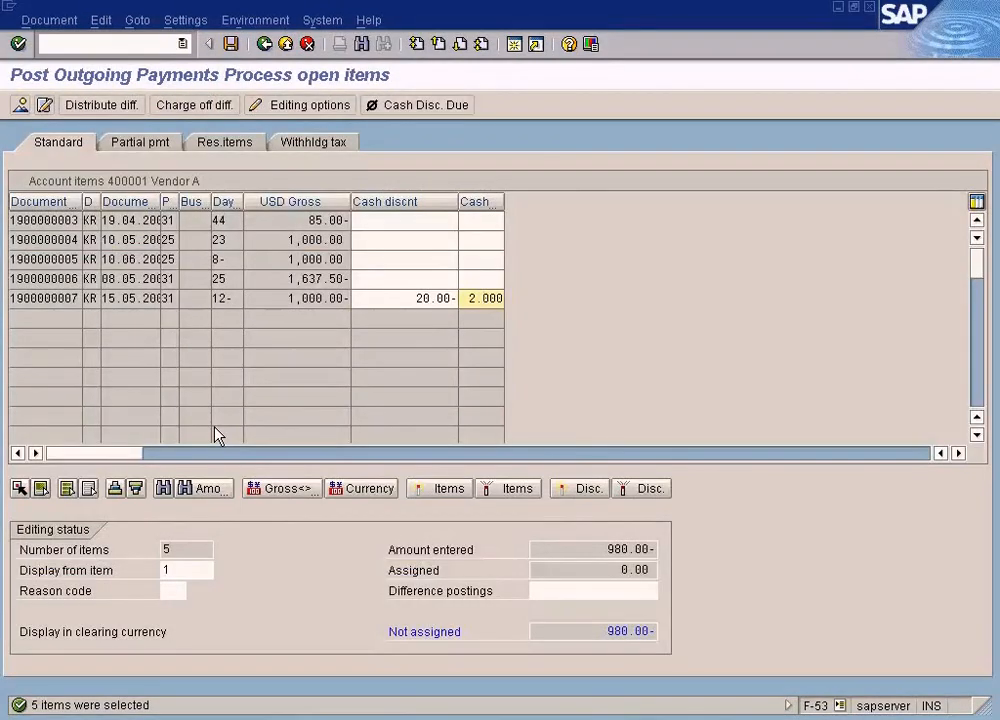
pyautogui.click(379, 301)
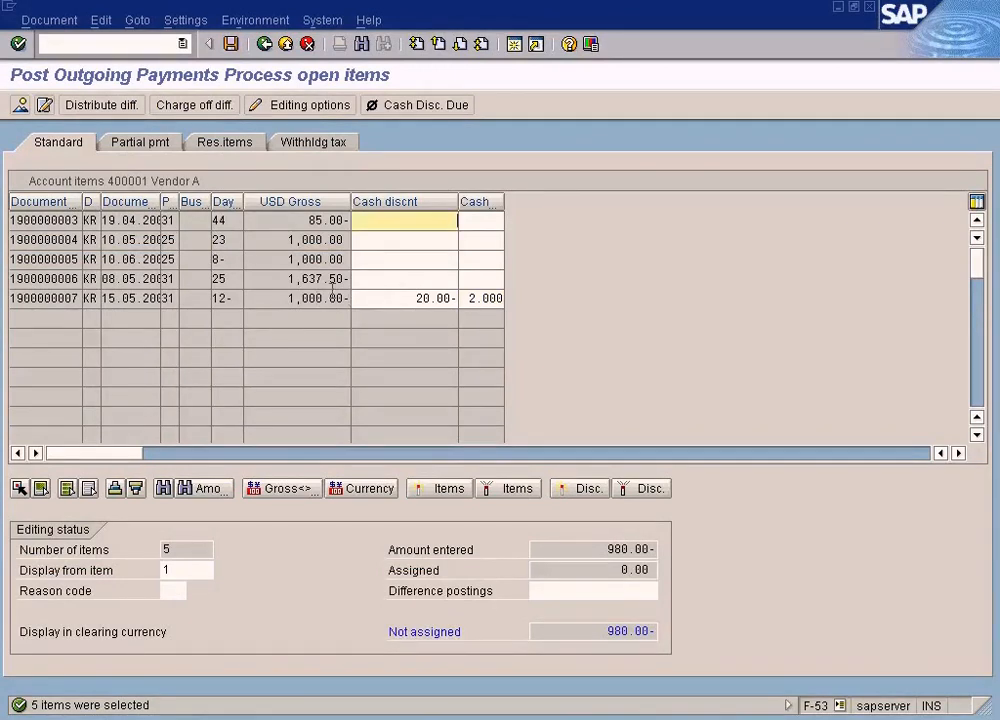
pyautogui.moveTo(594, 548); pyautogui.dragTo(670, 548)
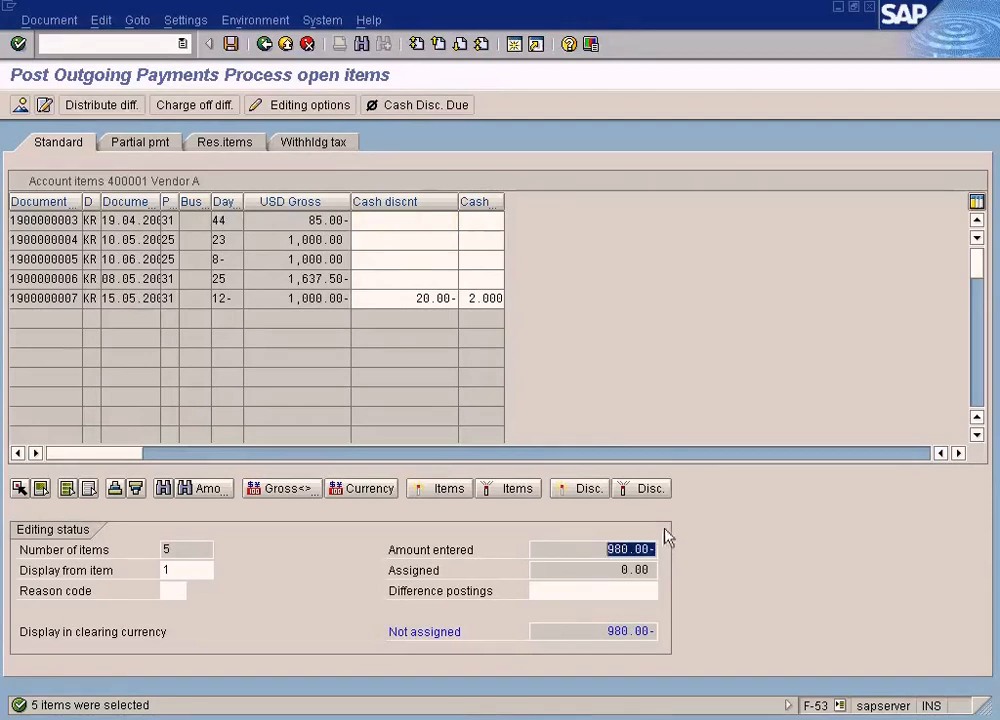
# Assign the 15.05 invoice to the payment and check the assigned and not assigned amounts.
pyautogui.click(312, 296)
pyautogui.doubleClick(298, 298)
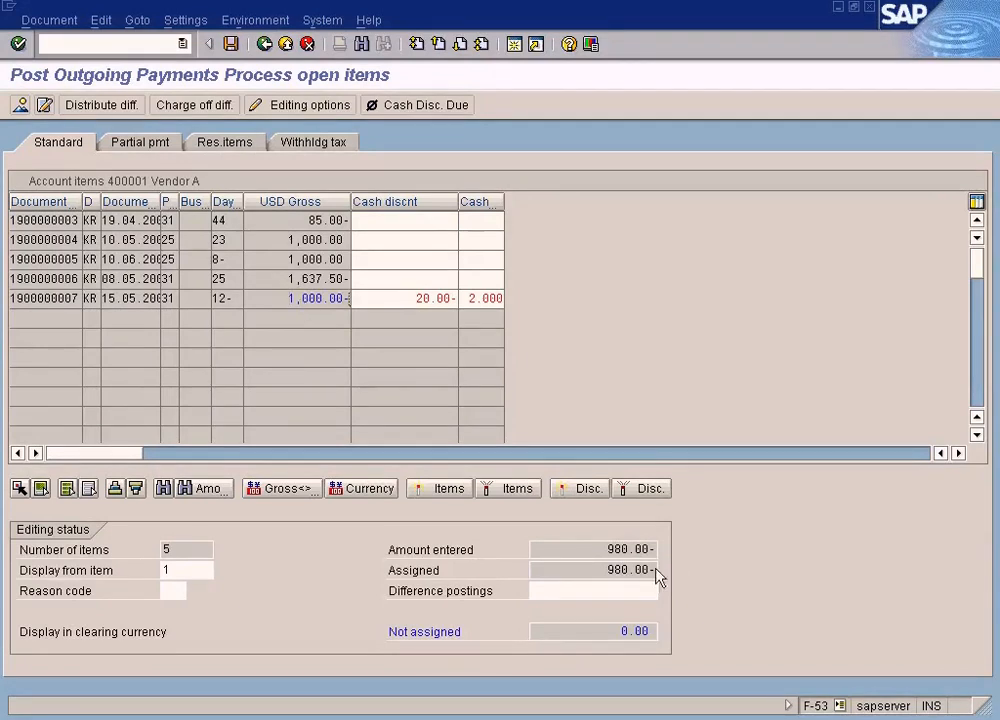
pyautogui.doubleClick(610, 572)
pyautogui.doubleClick(598, 631)
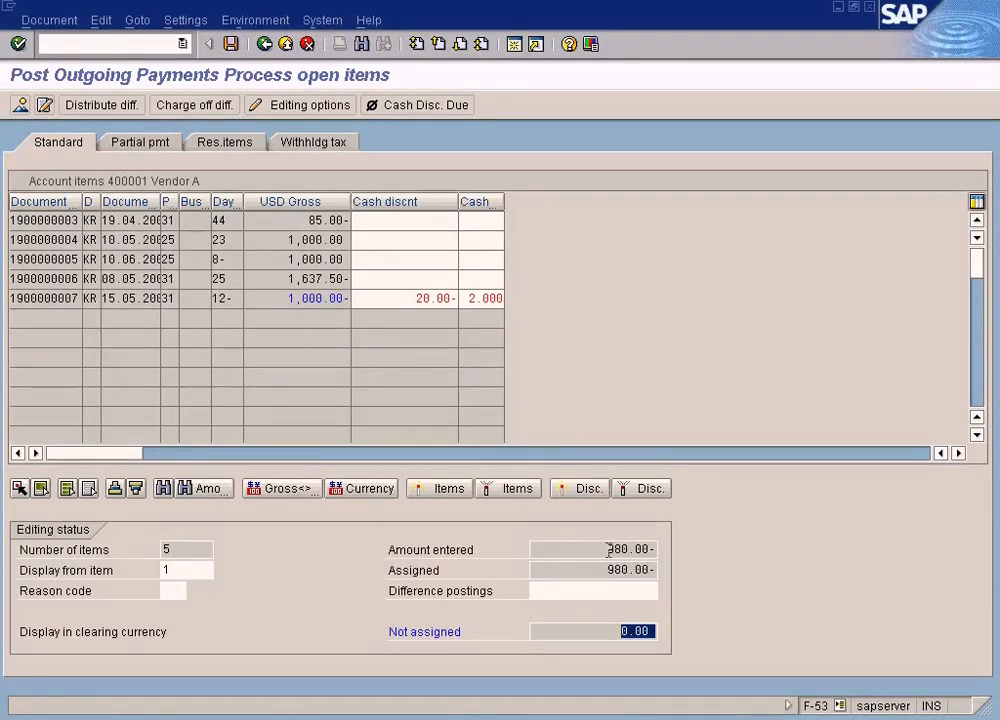
# Compare the 15.05 invoice's cash discount amount with the amount entered for the payment.
pyautogui.doubleClick(407, 297)
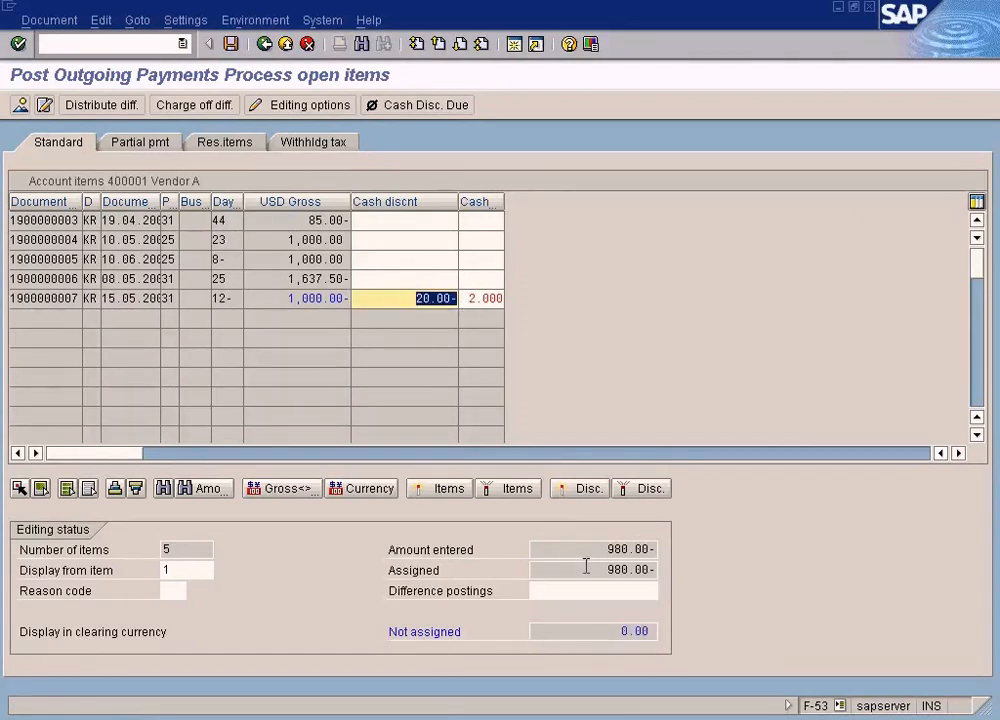
pyautogui.moveTo(596, 551); pyautogui.dragTo(684, 548)
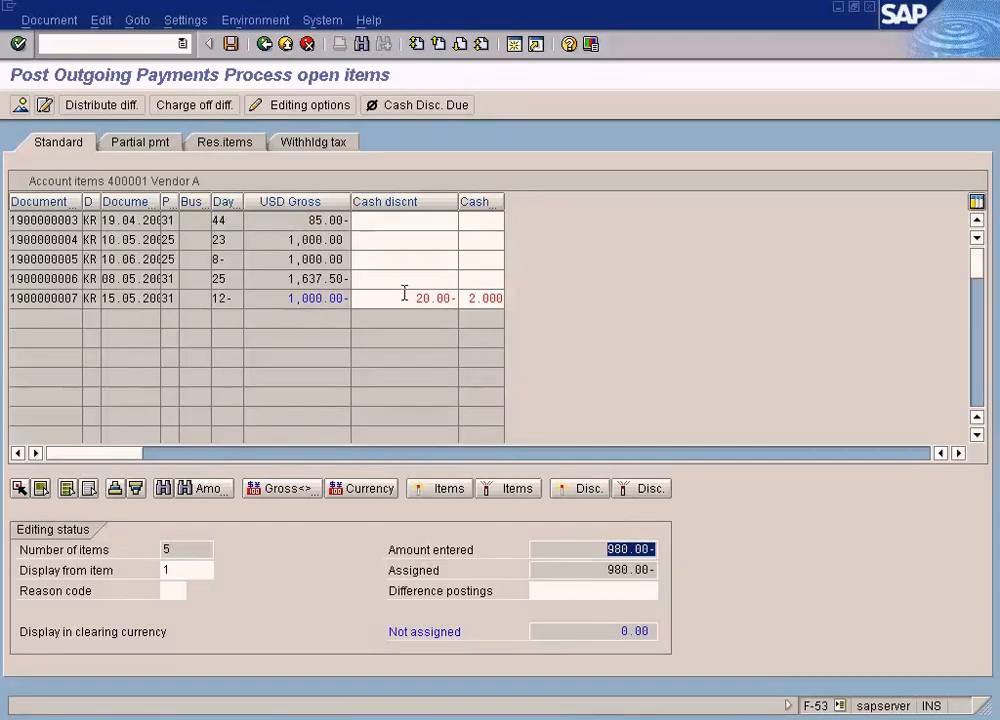
pyautogui.moveTo(405, 292); pyautogui.dragTo(458, 294)
pyautogui.moveTo(616, 547); pyautogui.dragTo(671, 548)
# Switch to Paint and delete the notes "2nd of june" and "15 of may" below the cash discount example.
pyautogui.hotkey('alt', 'Tab')
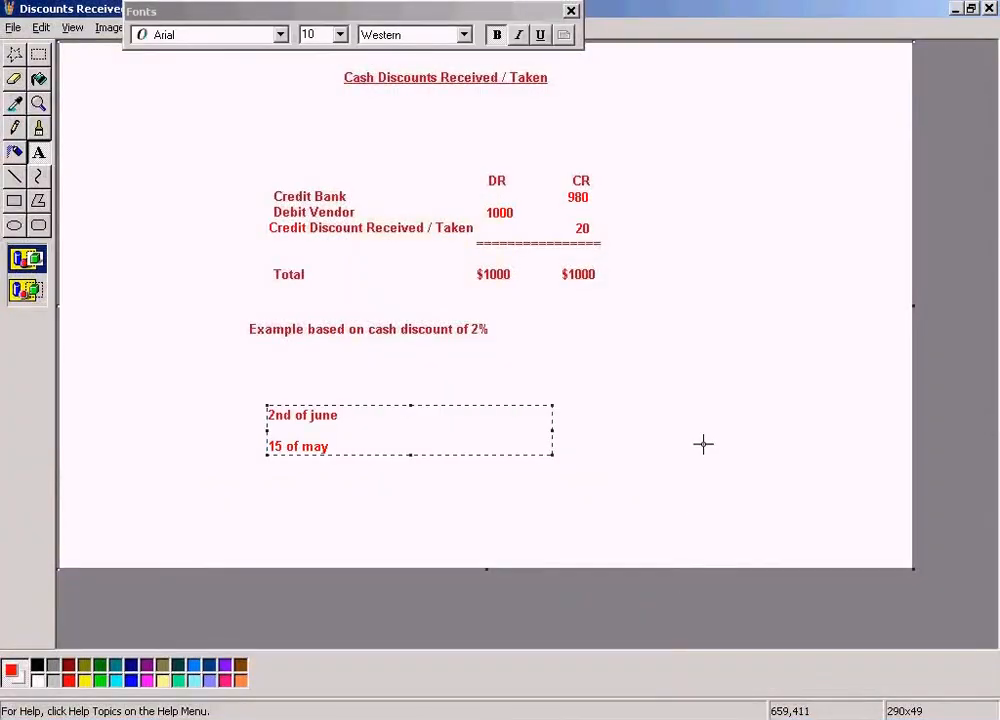
pyautogui.click(629, 439)
pyautogui.moveTo(256, 403); pyautogui.dragTo(392, 464)
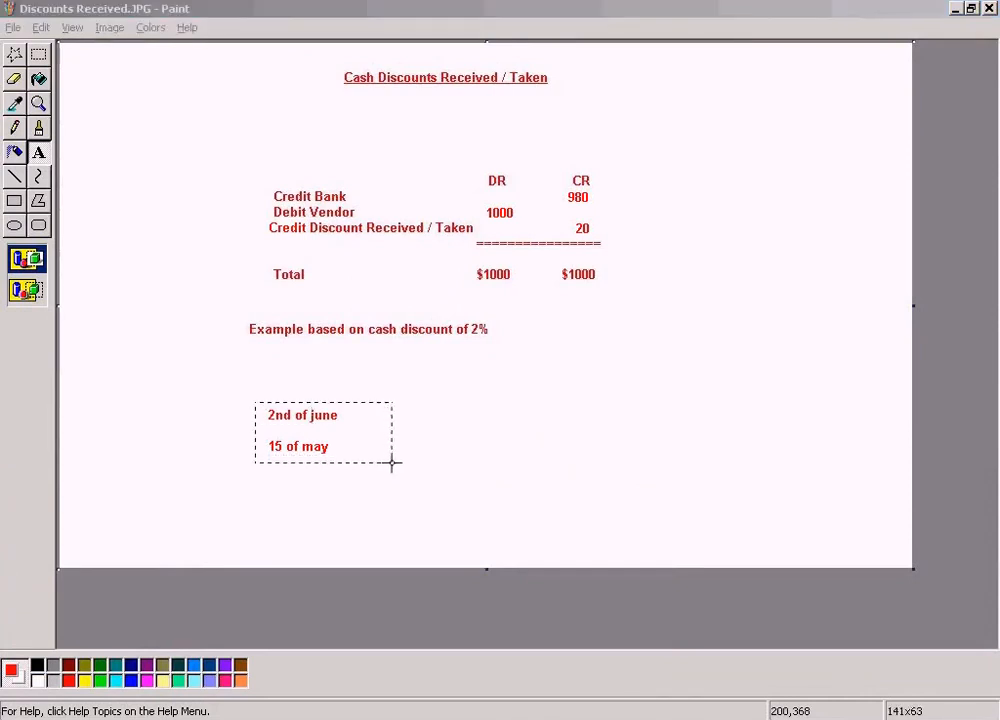
pyautogui.click(491, 442)
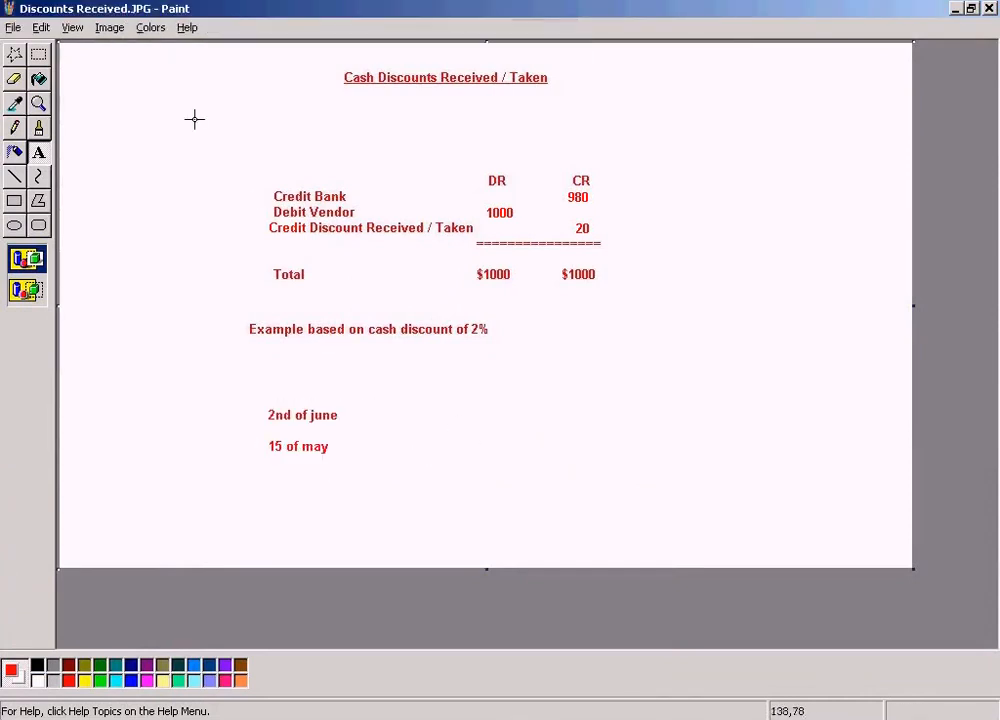
pyautogui.click(39, 54)
pyautogui.moveTo(243, 385); pyautogui.dragTo(453, 463)
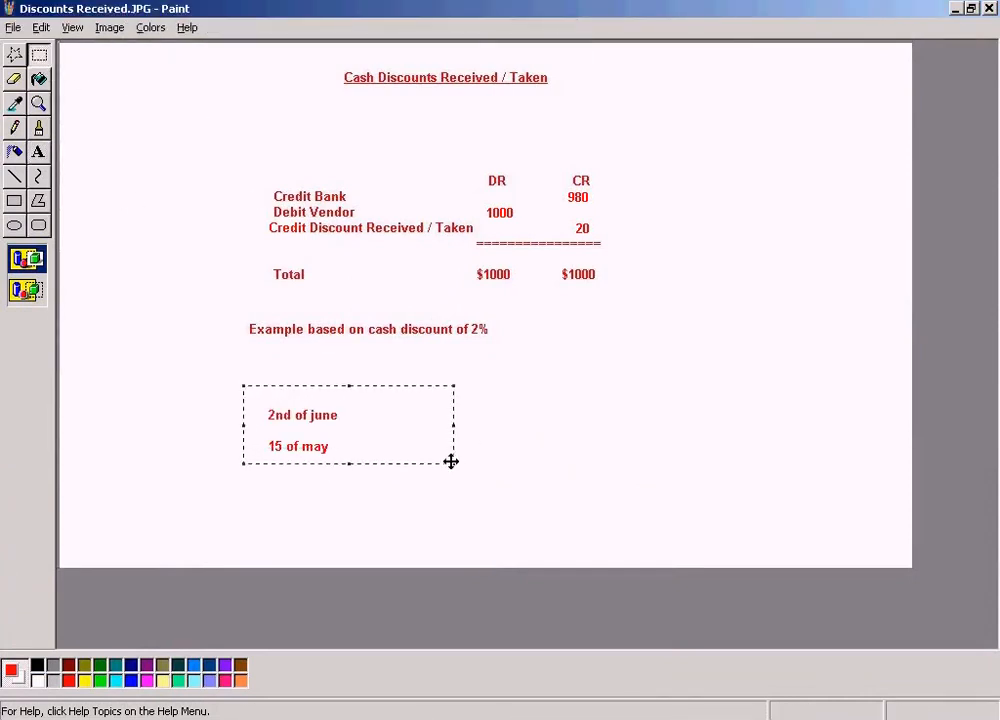
pyautogui.press('Delete')
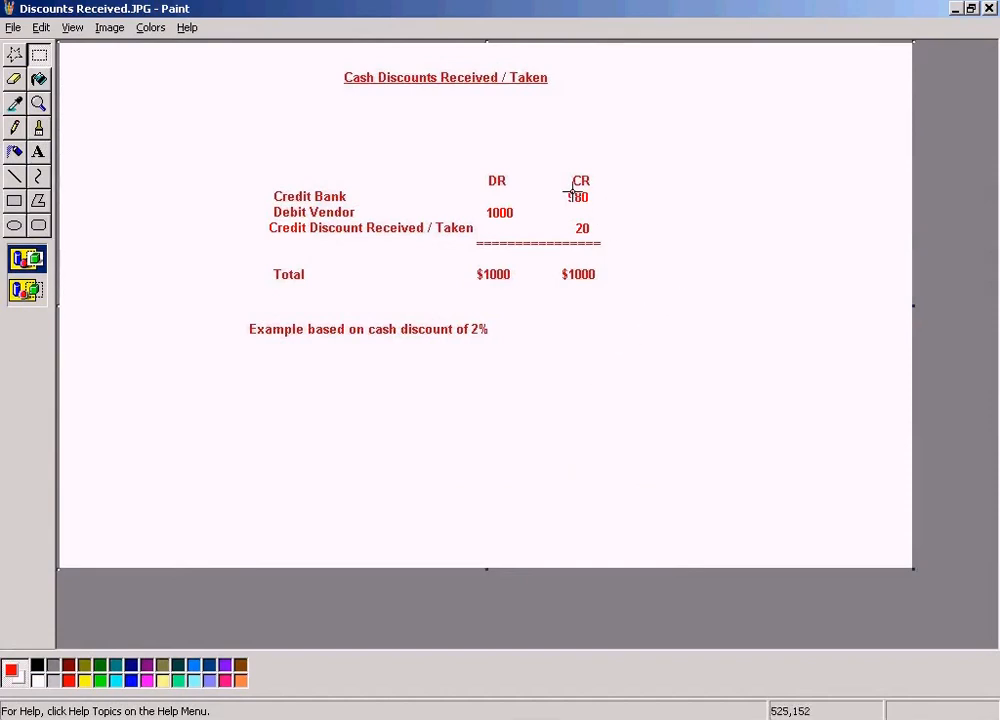
# Compare the Credit Bank, Credit Discount and Debit Vendor rows of the Paint example with the invoice's amounts in the SAP open items.
pyautogui.moveTo(263, 181); pyautogui.dragTo(608, 207)
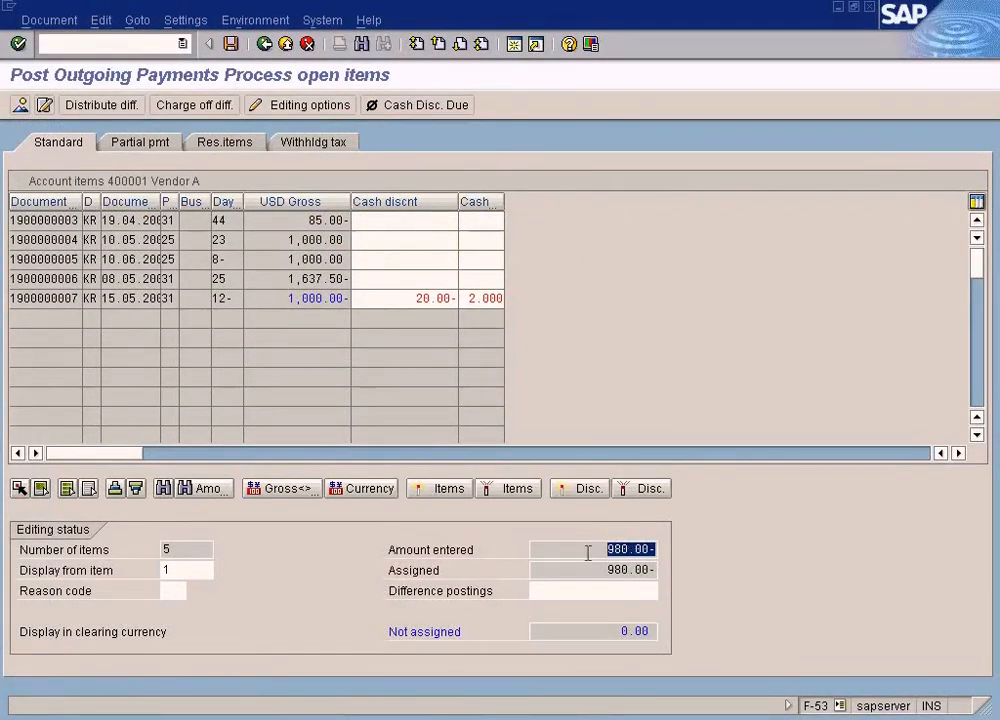
pyautogui.click(480, 298)
pyautogui.click(409, 298)
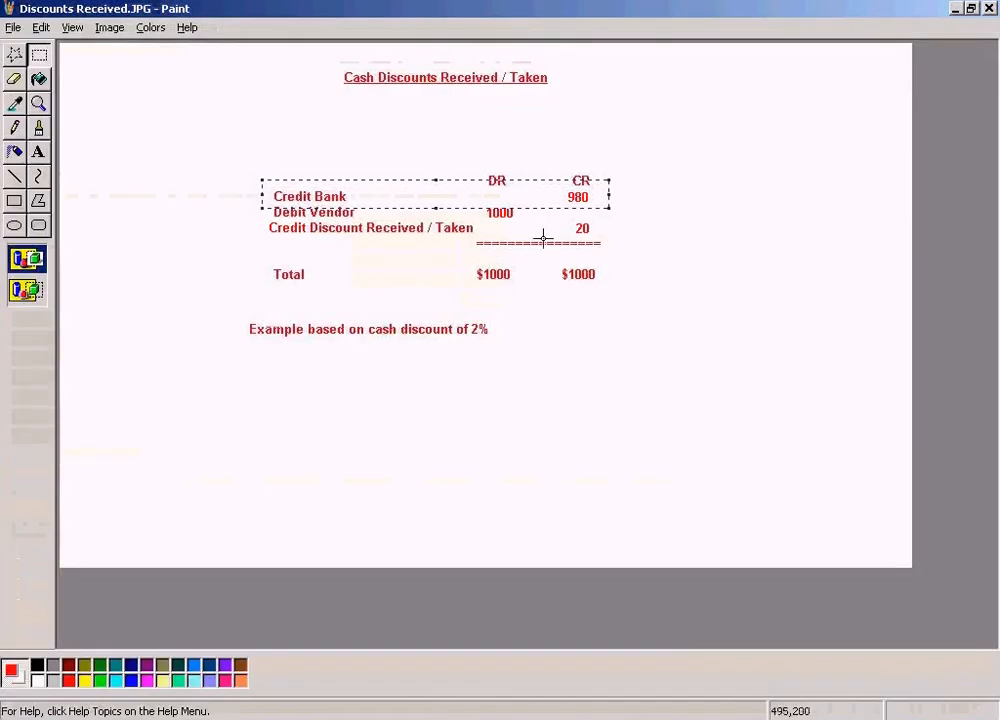
pyautogui.moveTo(261, 228); pyautogui.dragTo(598, 247)
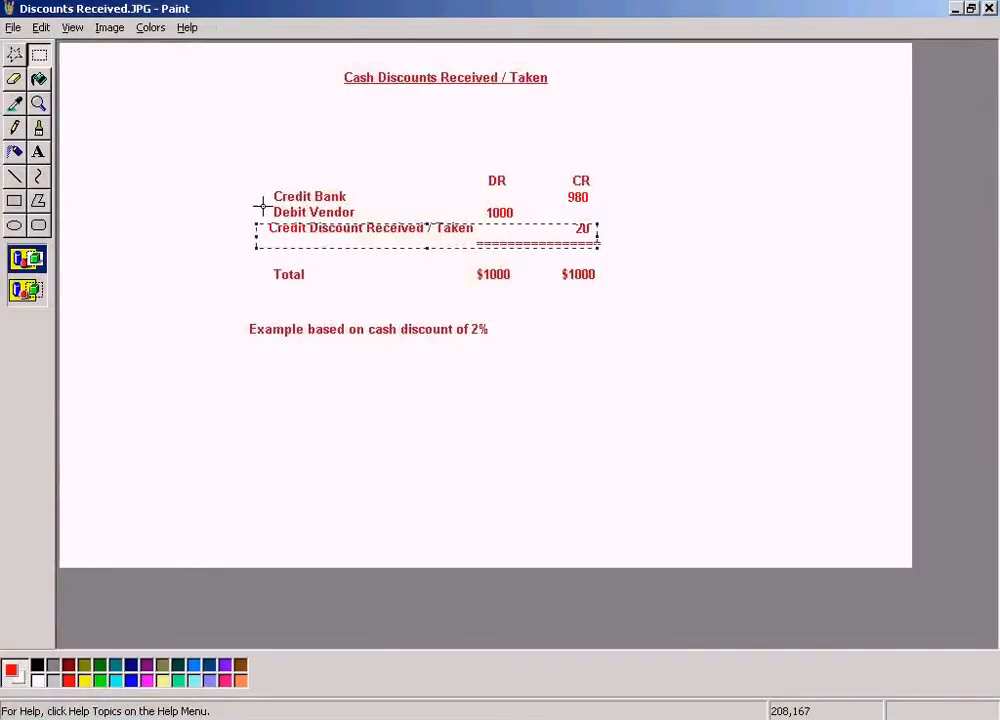
pyautogui.moveTo(260, 206); pyautogui.dragTo(536, 225)
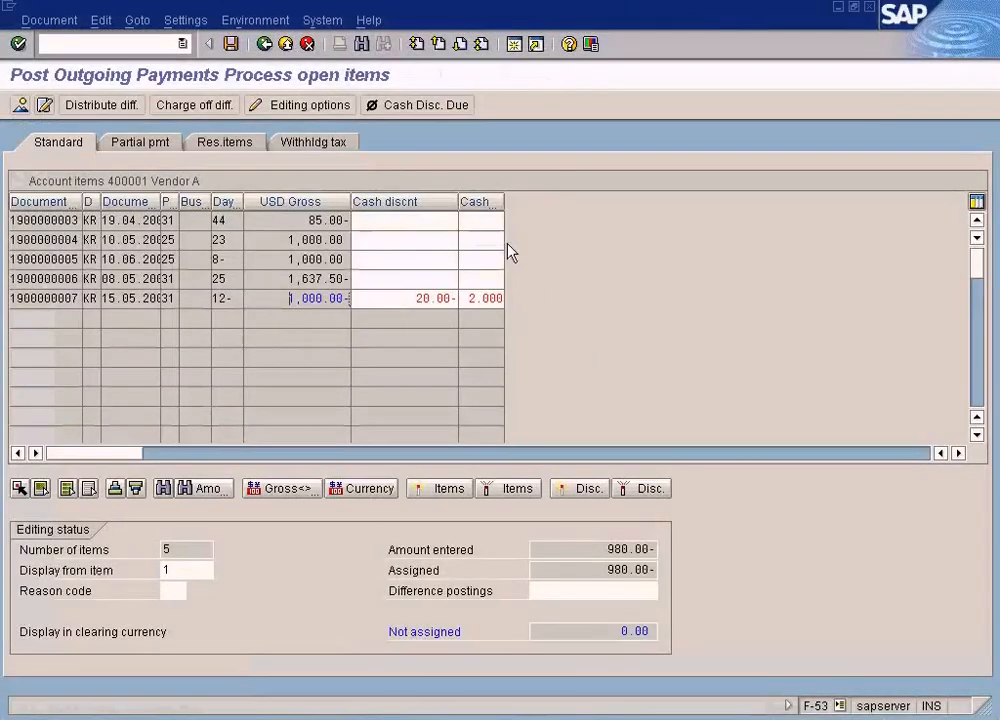
# Display the payment overview and open the Cash In Bank line item for correction.
pyautogui.click(18, 107)
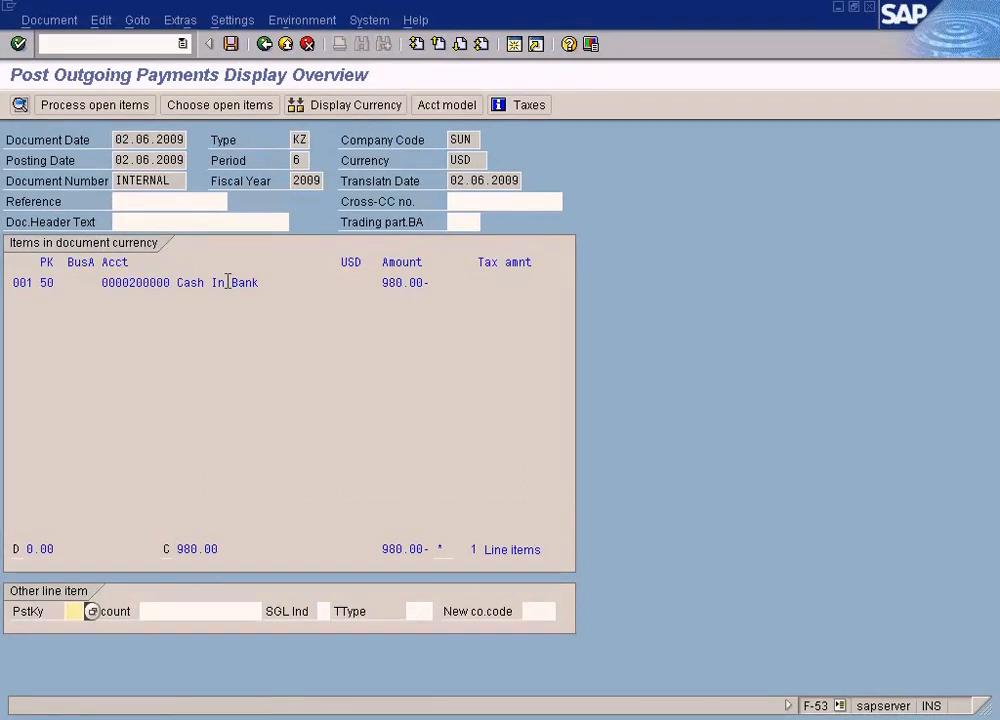
pyautogui.doubleClick(227, 283)
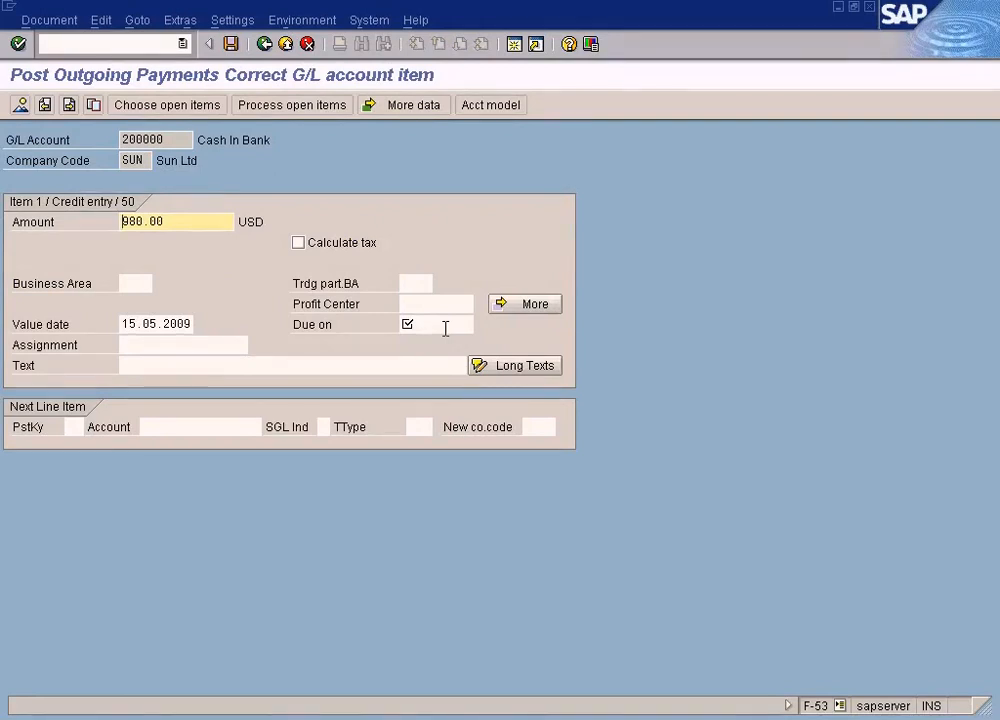
# Set the Cash In Bank item's due date to 15.05.2009, accept it and simulate the outgoing payment document.
pyautogui.click(435, 328)
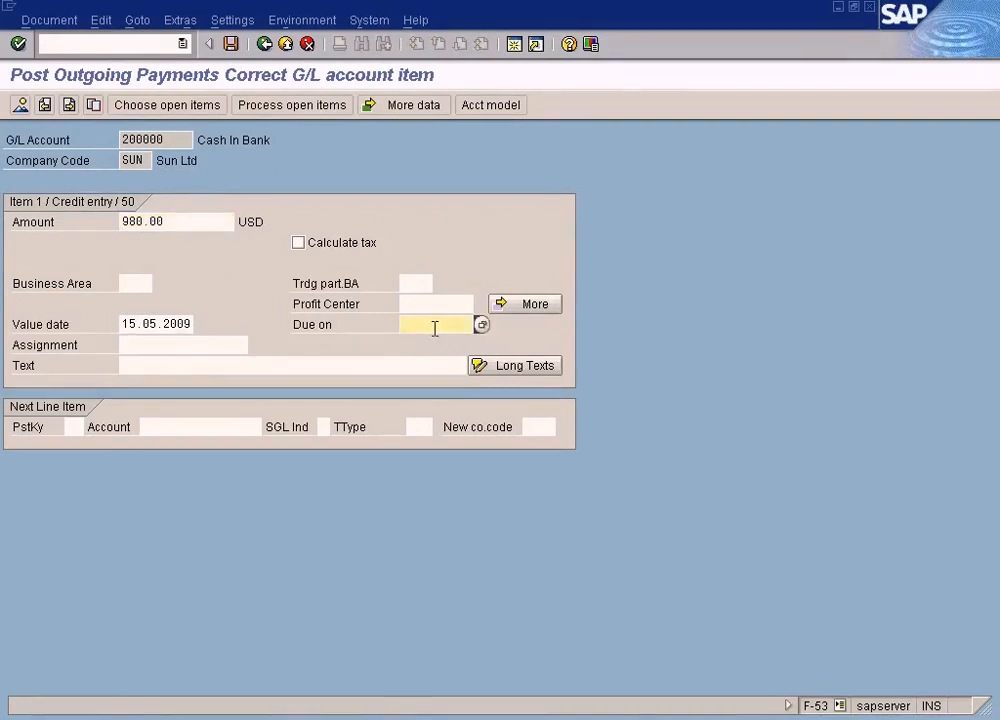
pyautogui.press('F4')
pyautogui.press('Return')
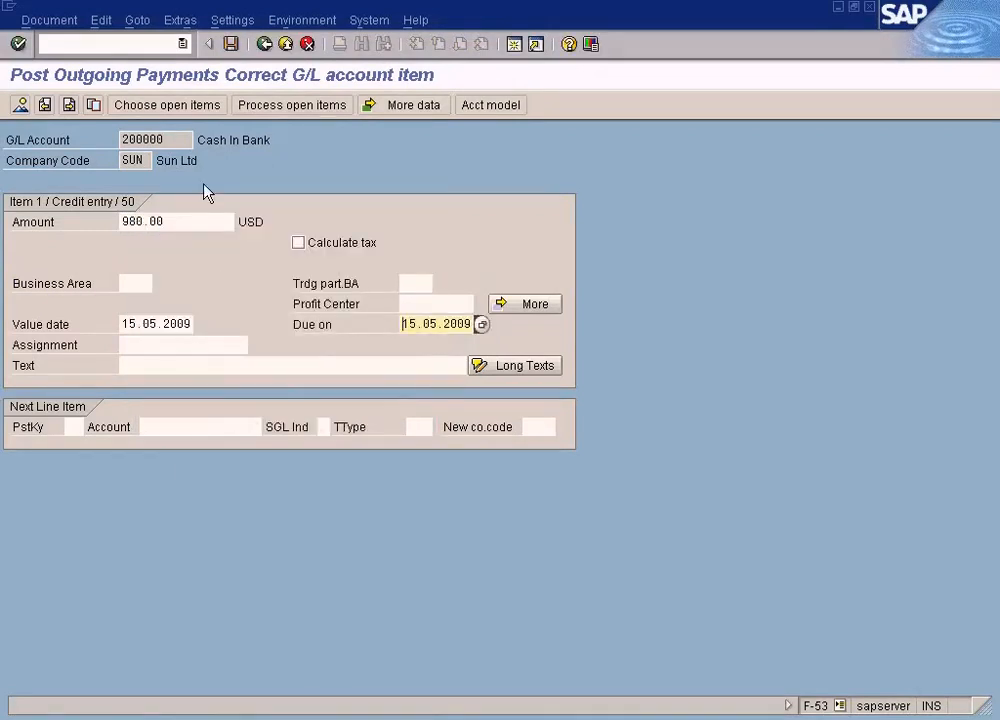
pyautogui.click(21, 105)
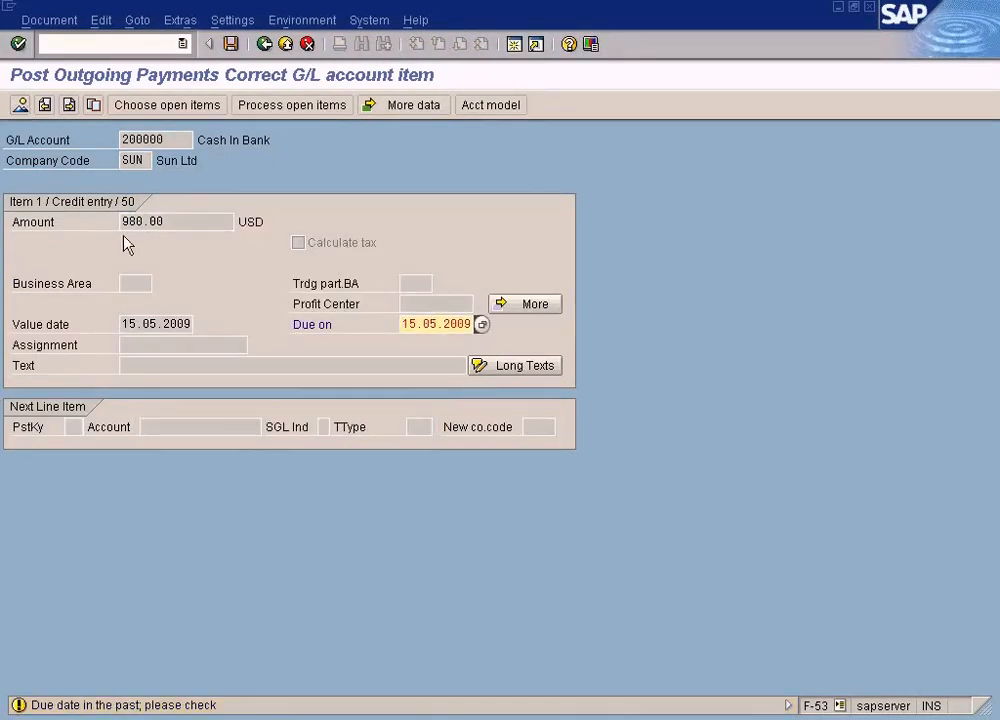
pyautogui.press('Return')
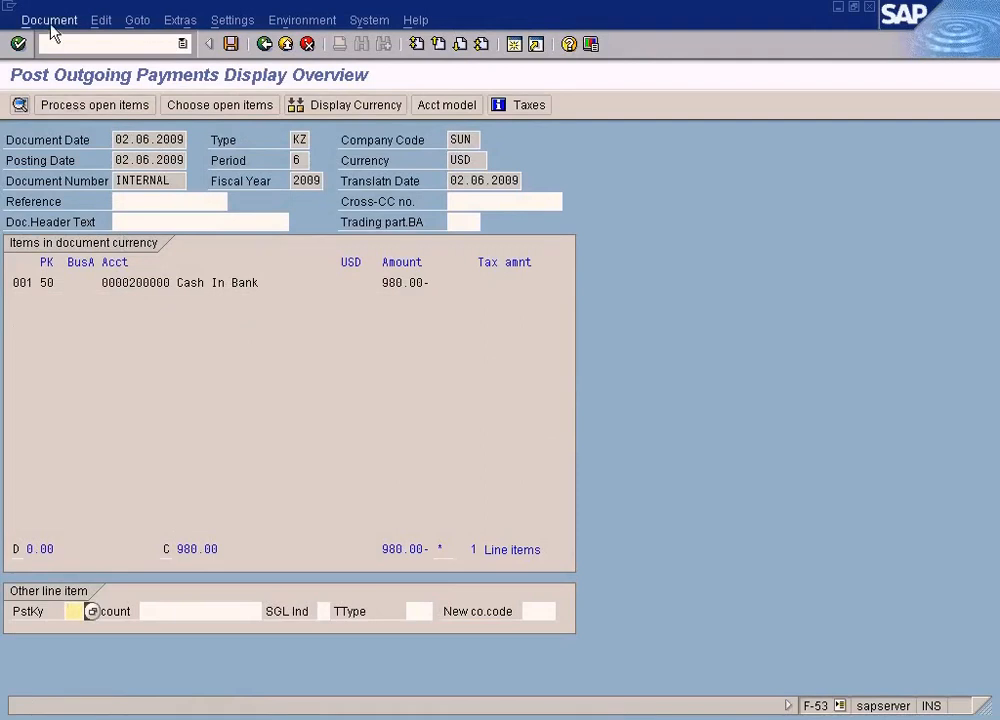
pyautogui.click(50, 25)
pyautogui.click(68, 107)
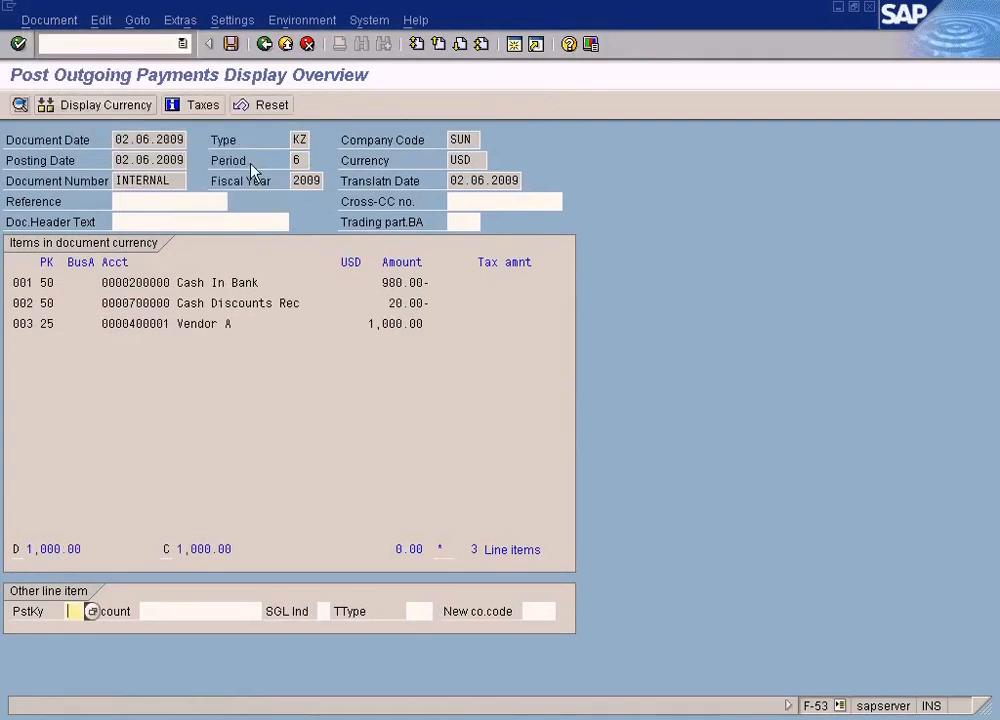
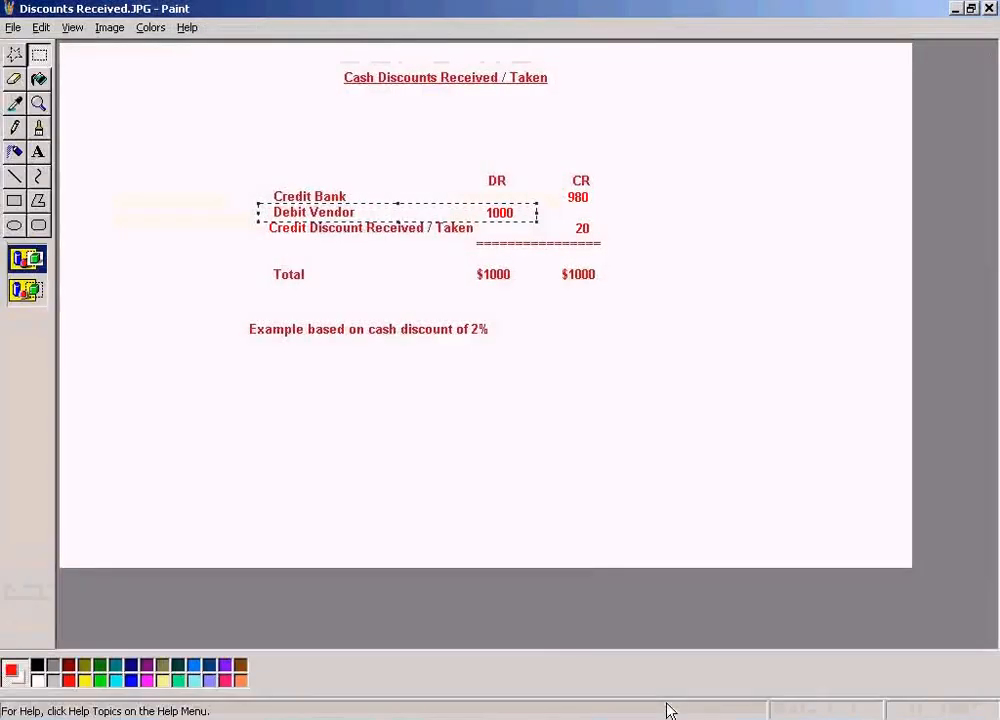
# Compare the Credit Bank, Credit Discount and Debit Vendor rows in Paint with the line items of the simulated payment in SAP.
pyautogui.click(600, 446)
pyautogui.moveTo(259, 186); pyautogui.dragTo(592, 208)
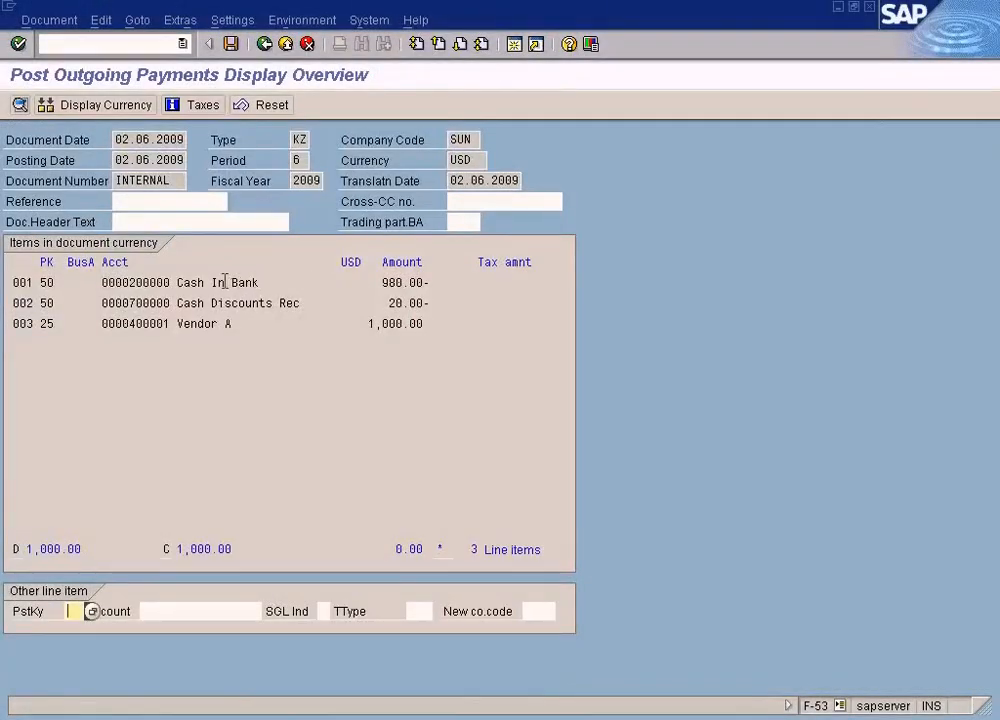
pyautogui.moveTo(376, 282); pyautogui.dragTo(450, 307)
pyautogui.click(264, 304)
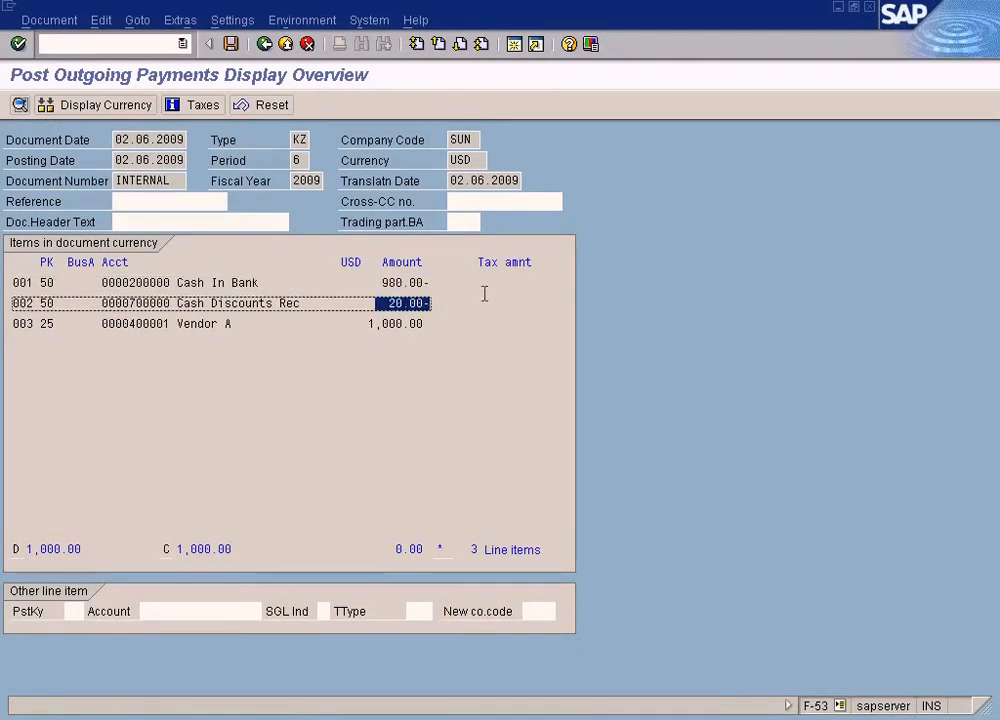
pyautogui.hotkey('alt', 'Tab')
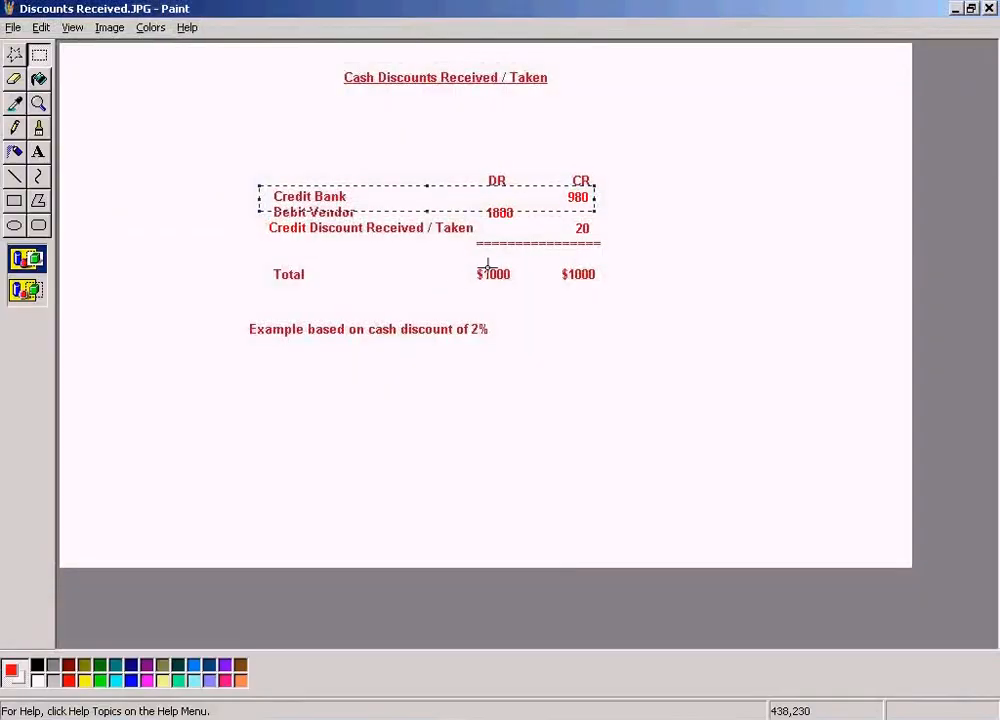
pyautogui.moveTo(258, 226); pyautogui.dragTo(623, 246)
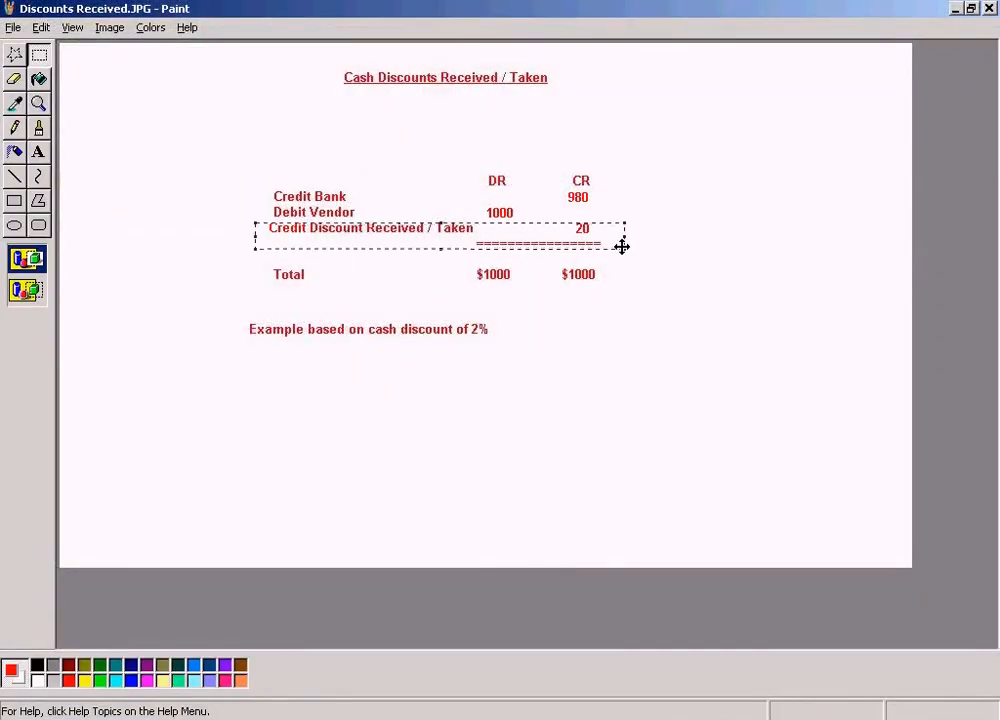
pyautogui.hotkey('alt', 'Tab')
pyautogui.click(247, 324)
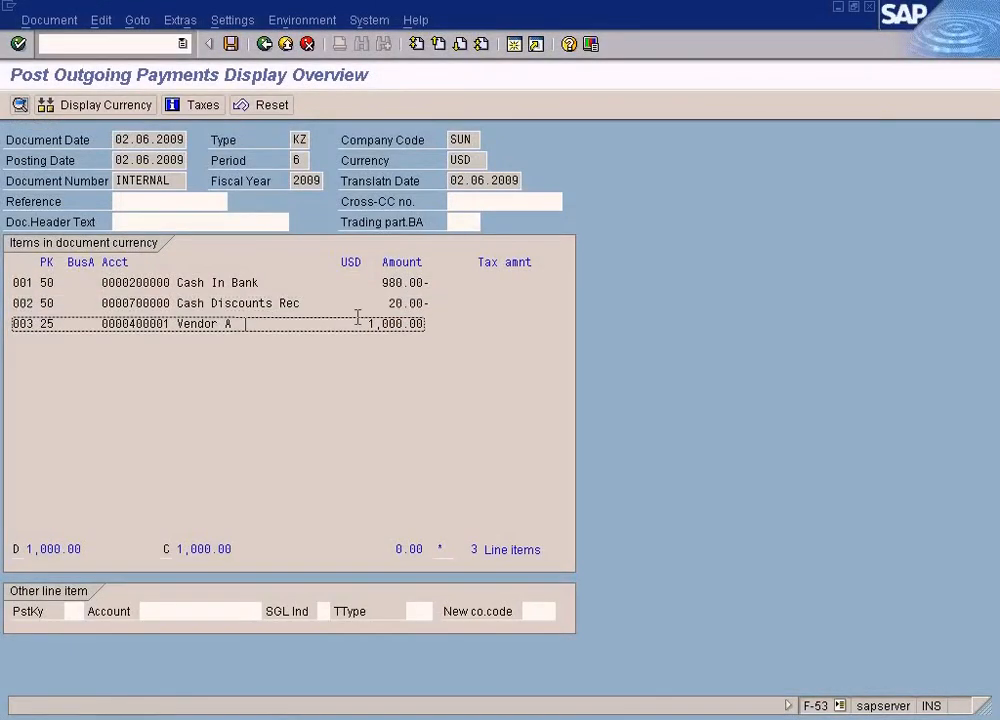
pyautogui.hotkey('alt', 'Tab')
pyautogui.moveTo(258, 205); pyautogui.dragTo(551, 223)
pyautogui.hotkey('alt', 'Tab')
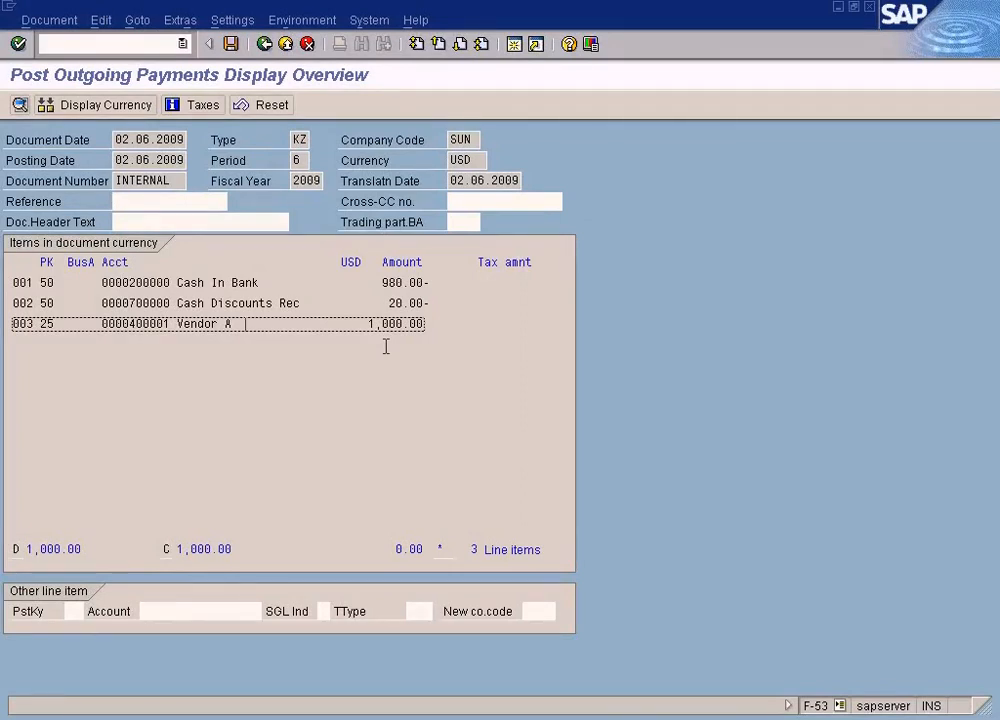
# Examine the simulated line items' amounts and the account number posted for Cash Discounts Rec.
pyautogui.click(398, 304)
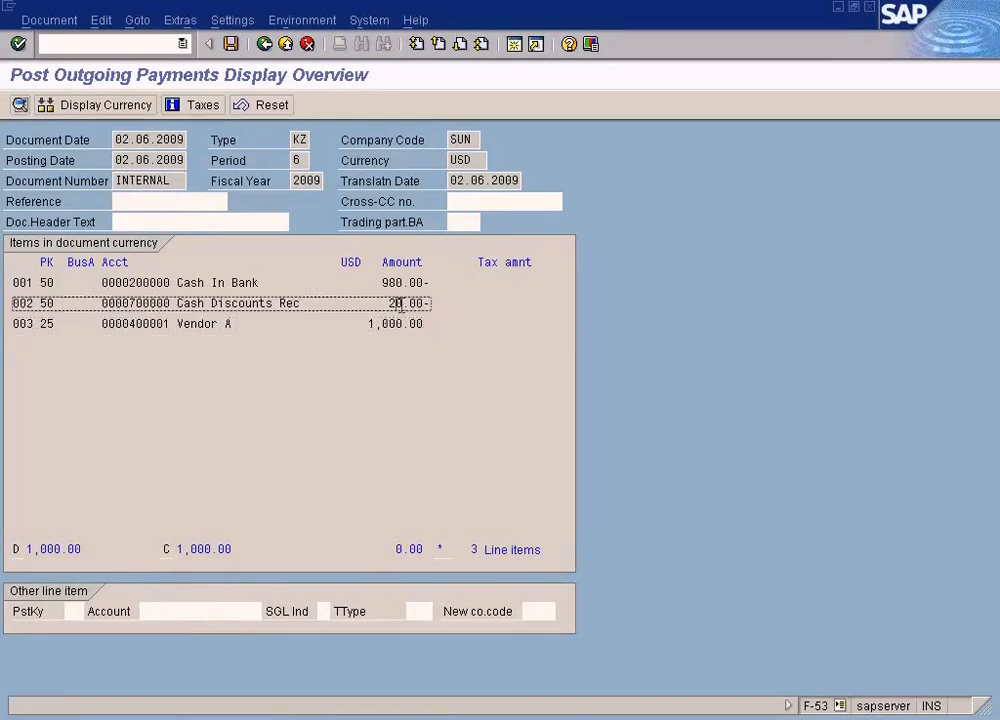
pyautogui.doubleClick(414, 281)
pyautogui.moveTo(358, 323); pyautogui.dragTo(441, 306)
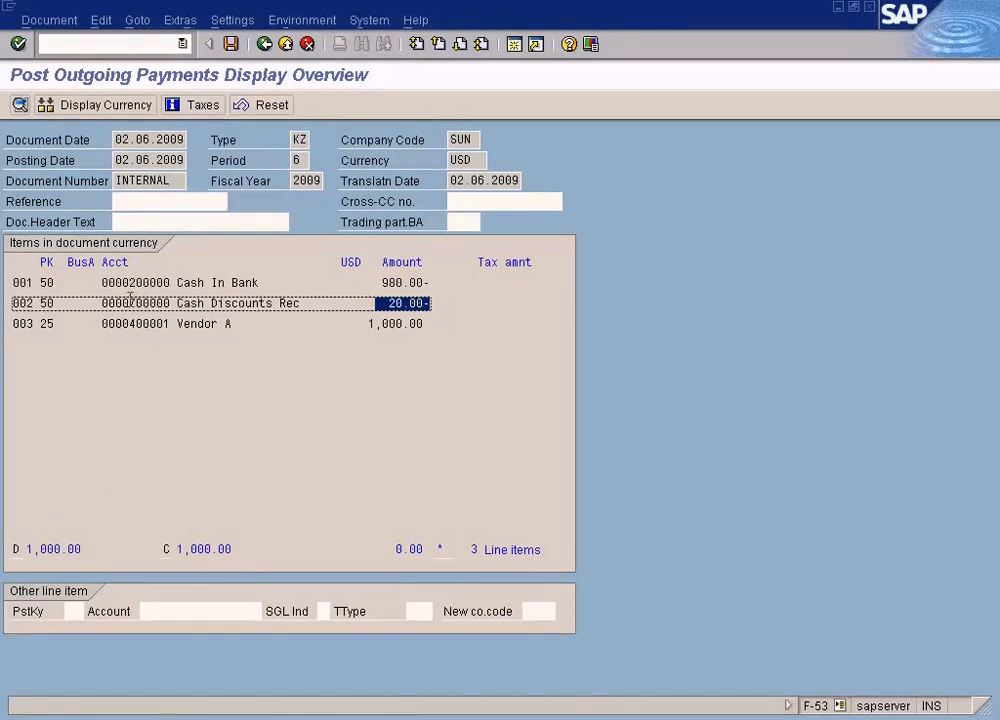
pyautogui.moveTo(130, 300); pyautogui.dragTo(184, 303)
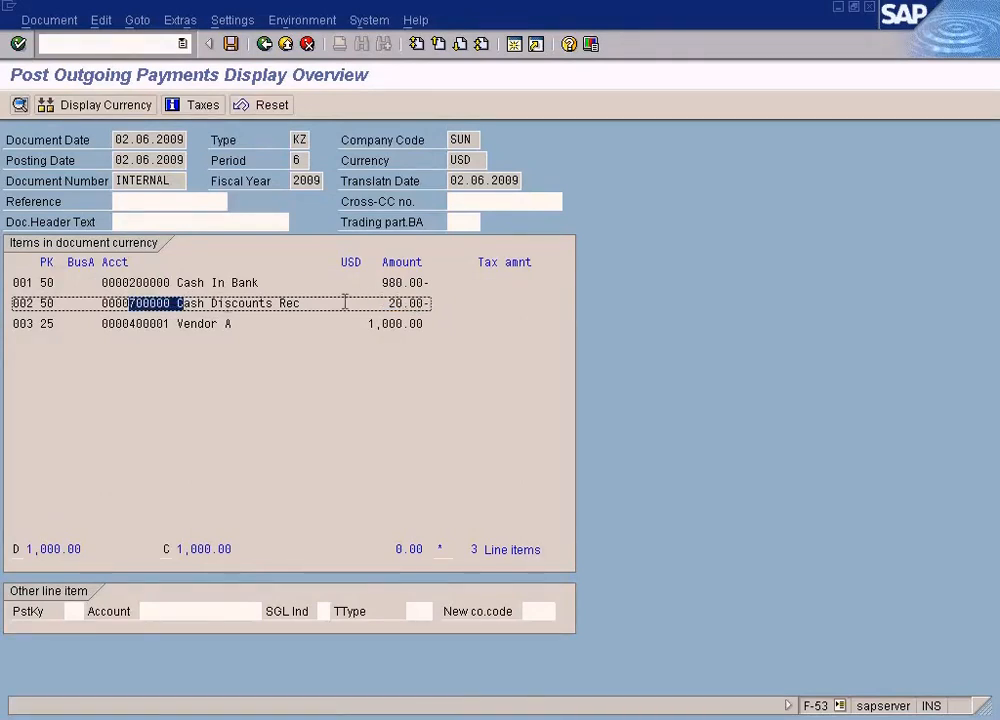
pyautogui.moveTo(383, 303); pyautogui.dragTo(431, 304)
pyautogui.moveTo(129, 300); pyautogui.dragTo(205, 302)
# Switch to the Display IMG session and collapse the Accounts Receivable and Accounts Payable branch under Financial Accounting.
pyautogui.click(436, 718)
pyautogui.click(528, 654)
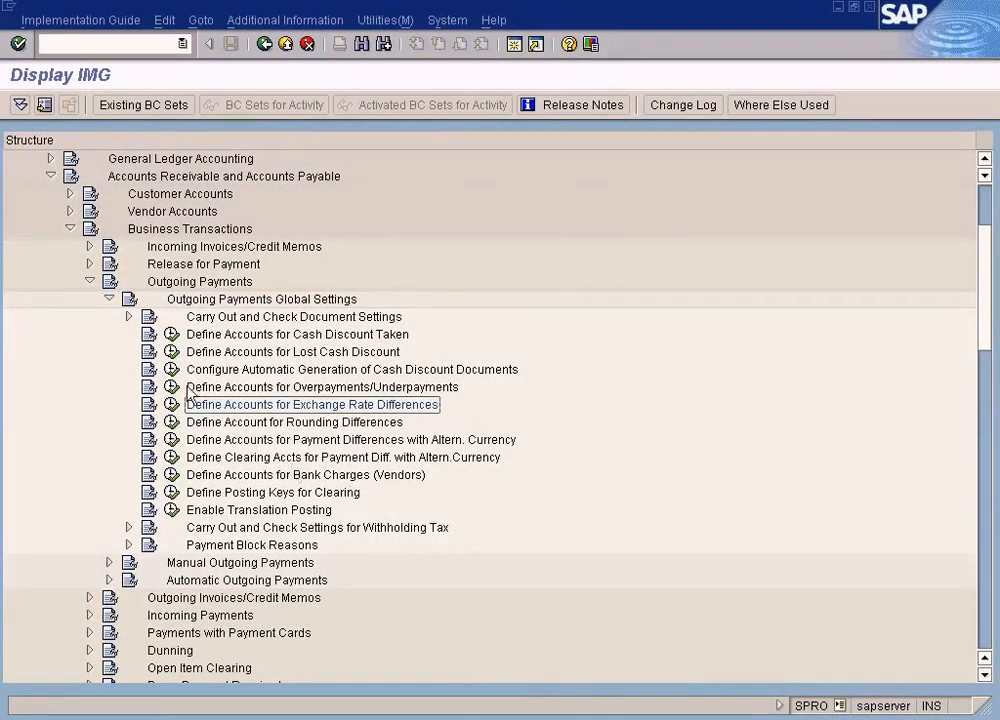
pyautogui.click(108, 299)
pyautogui.click(90, 282)
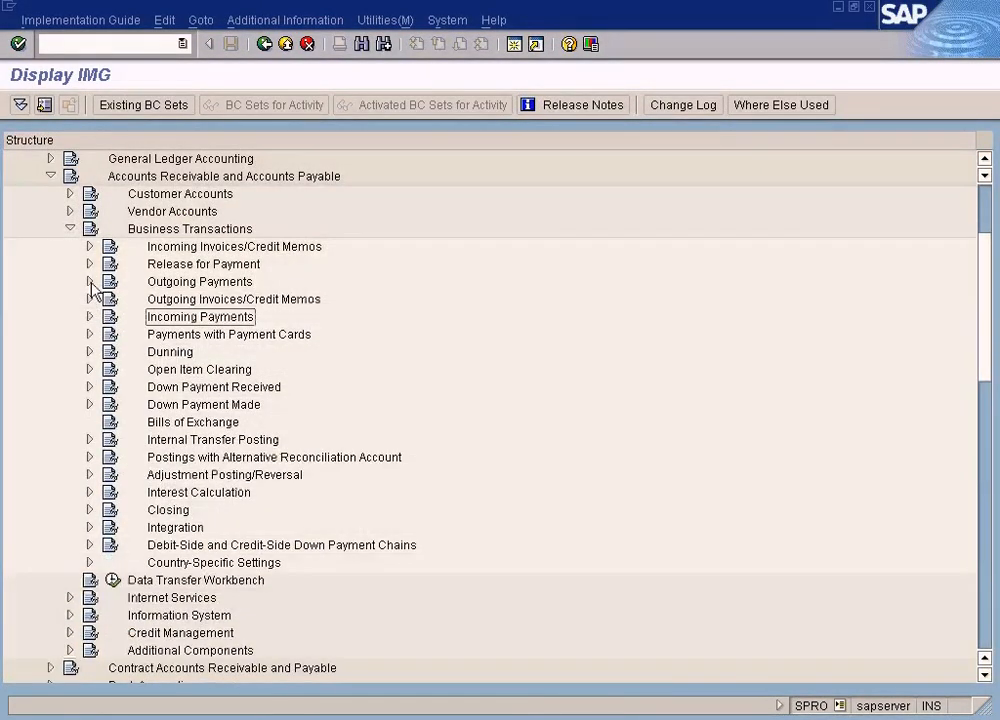
pyautogui.scroll(-1, 92, 287)
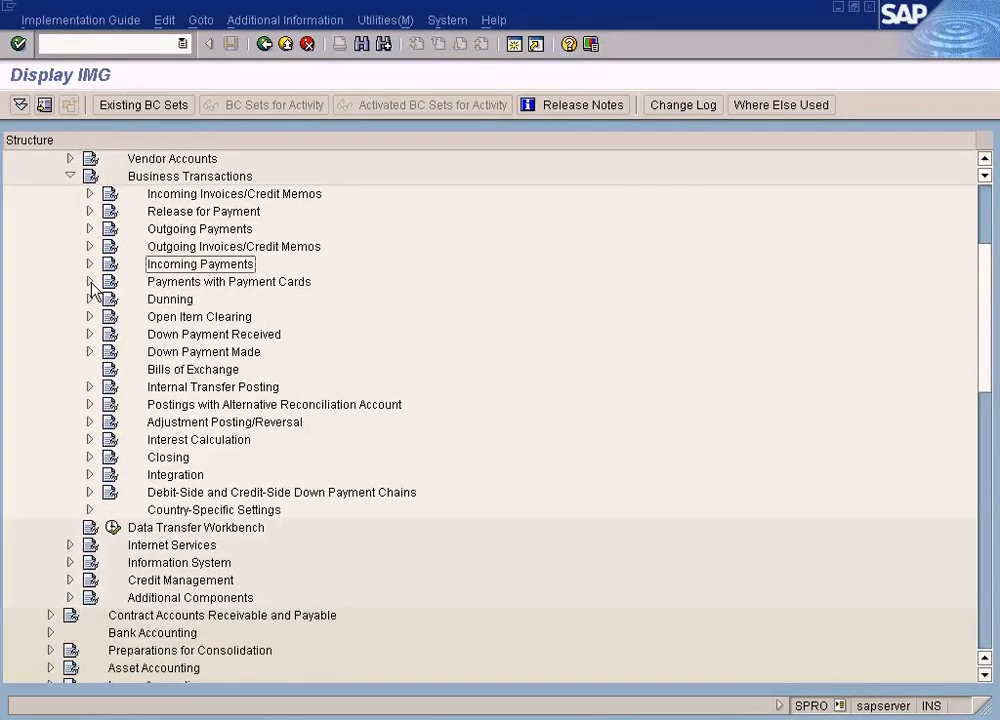
pyautogui.scroll(1, 92, 287)
pyautogui.click(70, 246)
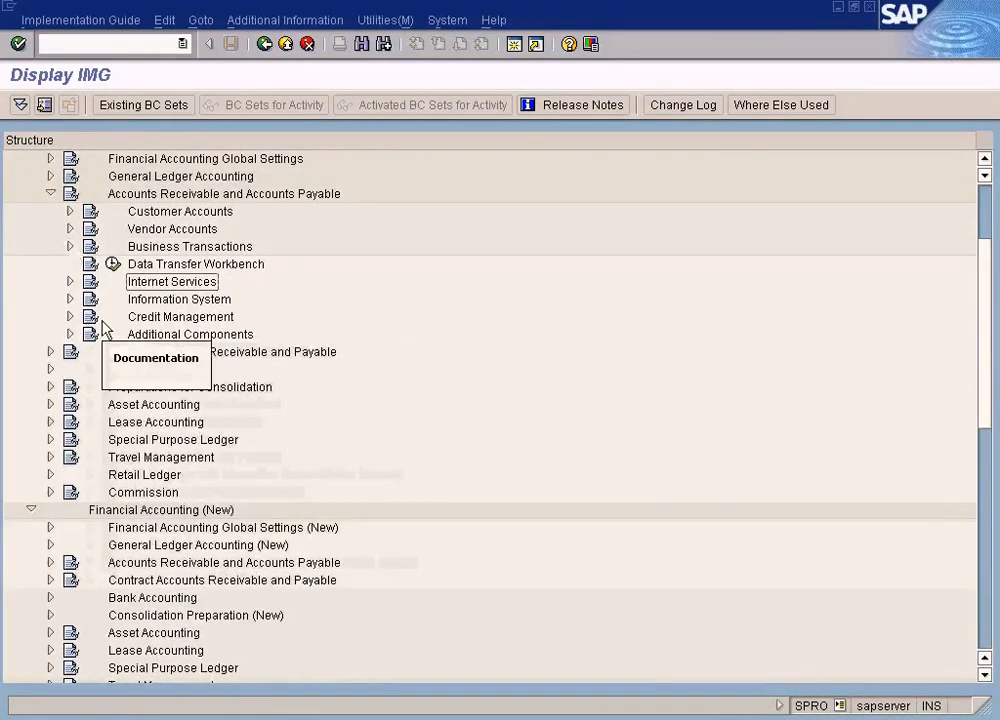
pyautogui.scroll(1, 100, 326)
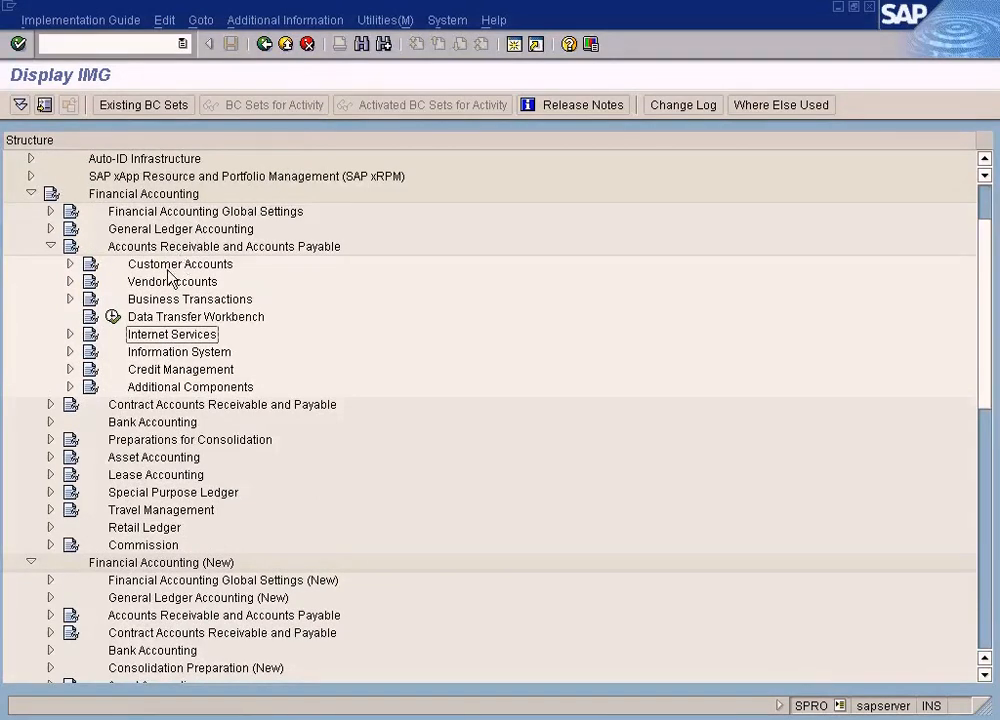
pyautogui.click(51, 247)
pyautogui.scroll(-3, 30, 390)
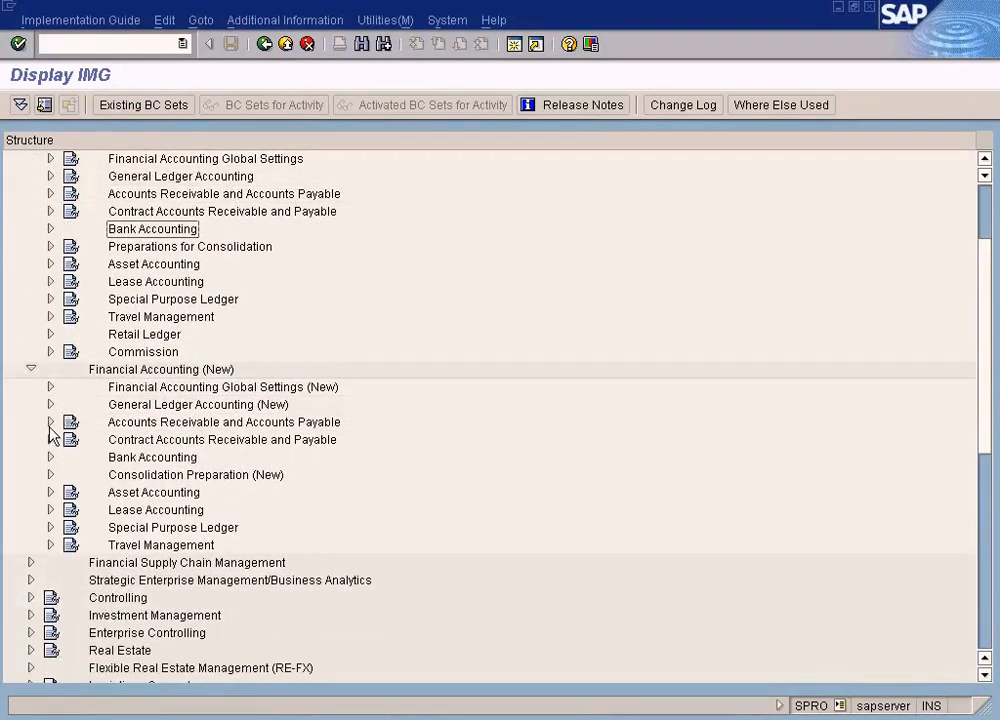
# Under Financial Accounting (New), expand Accounts Receivable and Accounts Payable, Business Transactions, Incoming Payments down to Incoming Payments Global Settings.
pyautogui.click(51, 422)
pyautogui.scroll(-2, 51, 437)
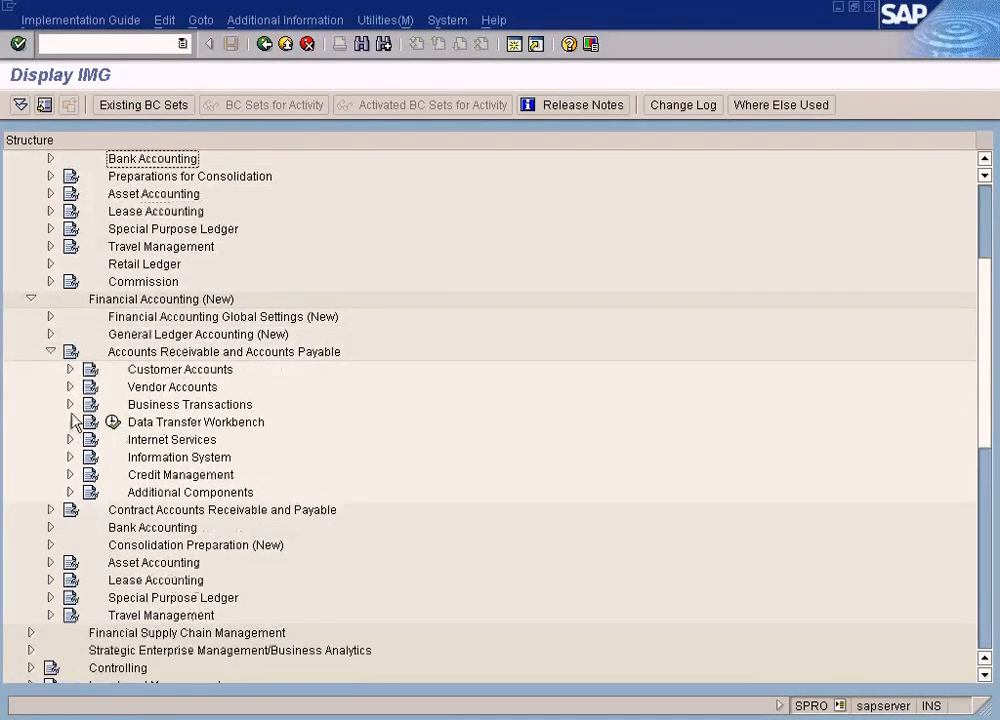
pyautogui.click(70, 408)
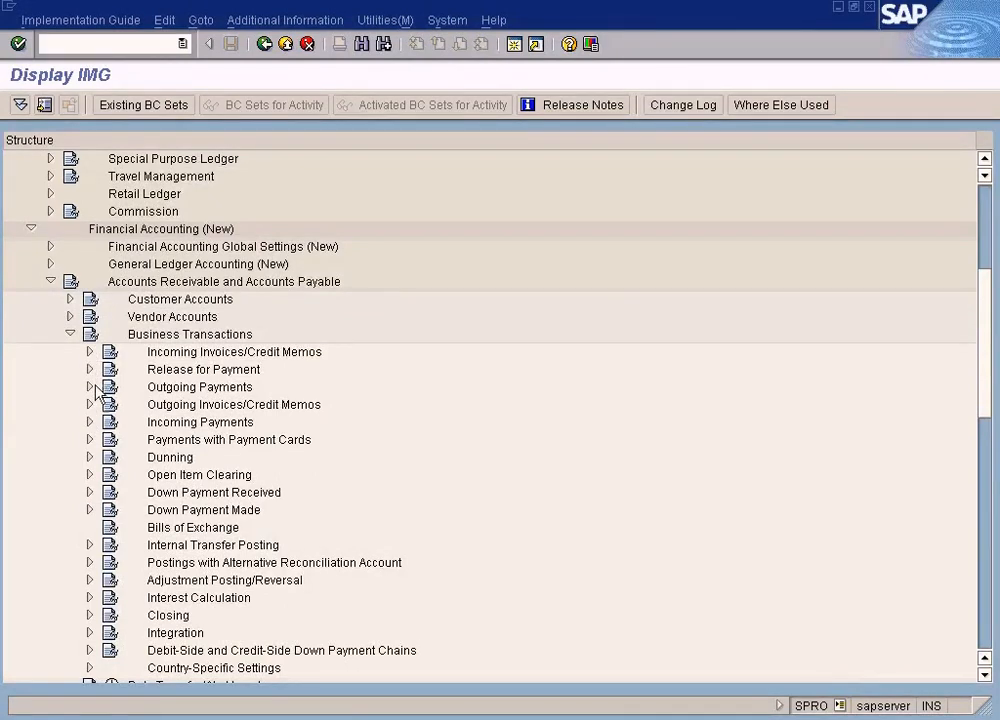
pyautogui.click(89, 422)
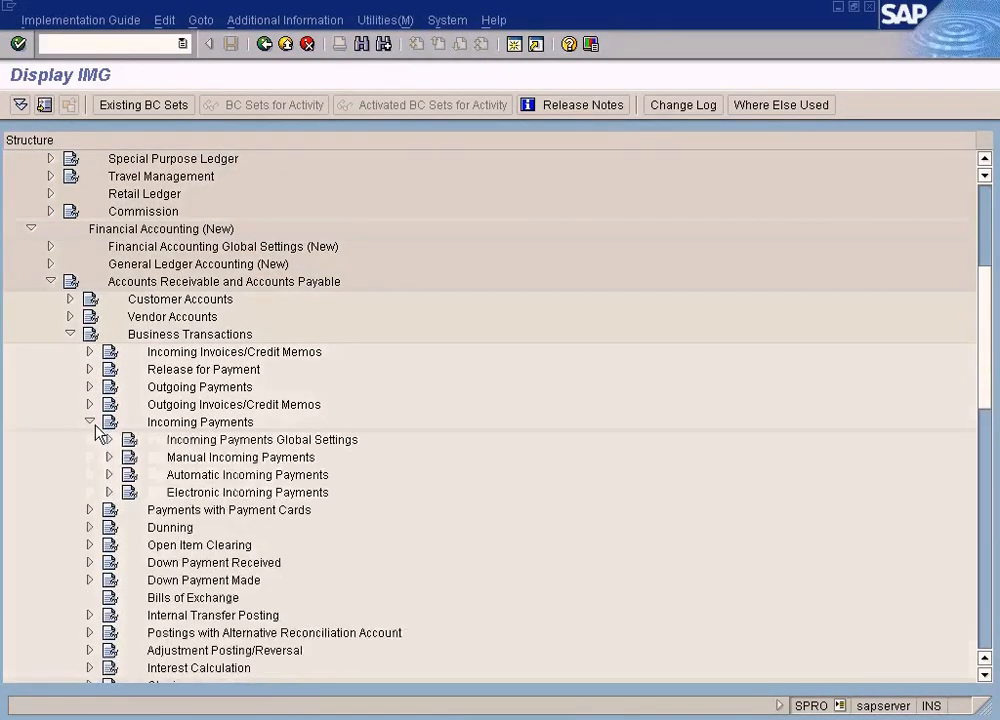
pyautogui.scroll(-1, 97, 430)
pyautogui.click(110, 388)
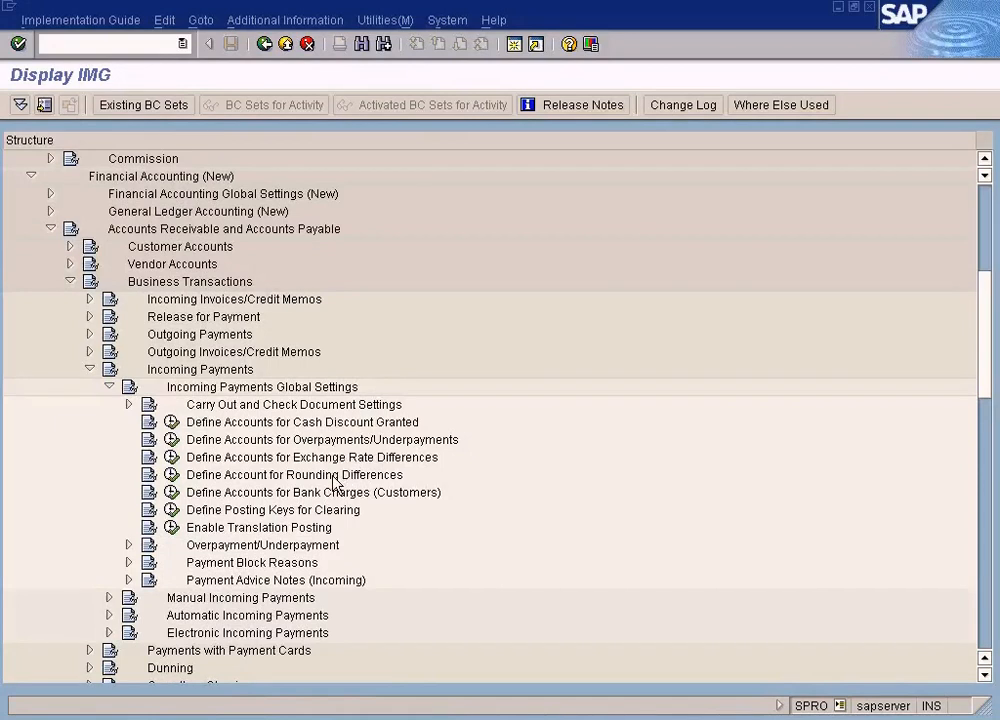
# View Define Accounts for Cash Discount Granted for chart of accounts SUN, and return to the IMG structure.
pyautogui.click(329, 424)
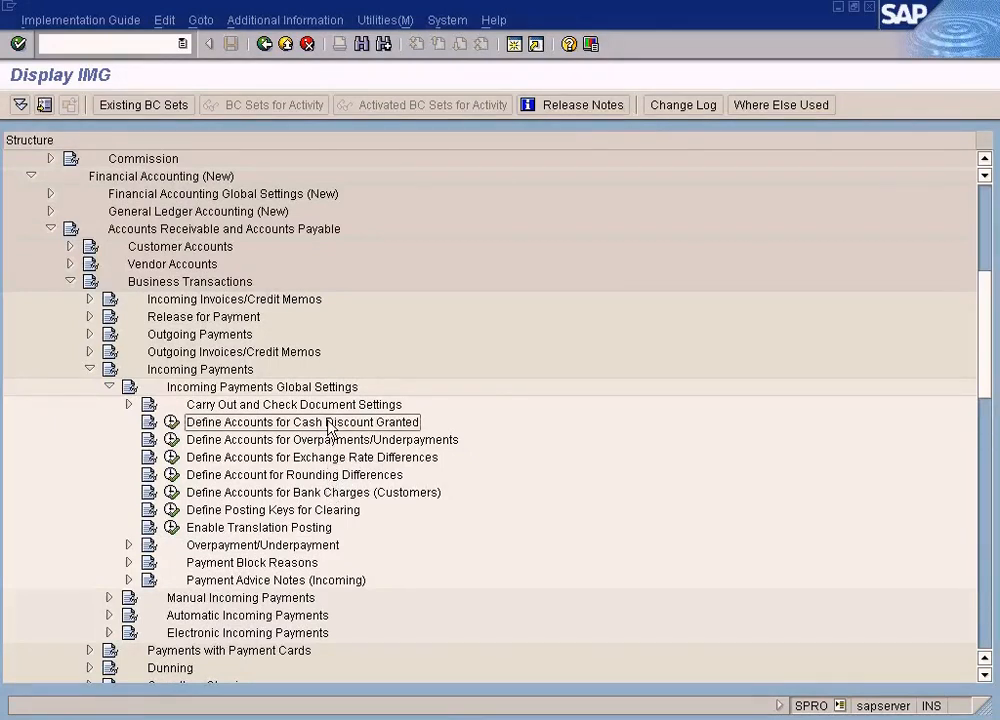
pyautogui.click(172, 425)
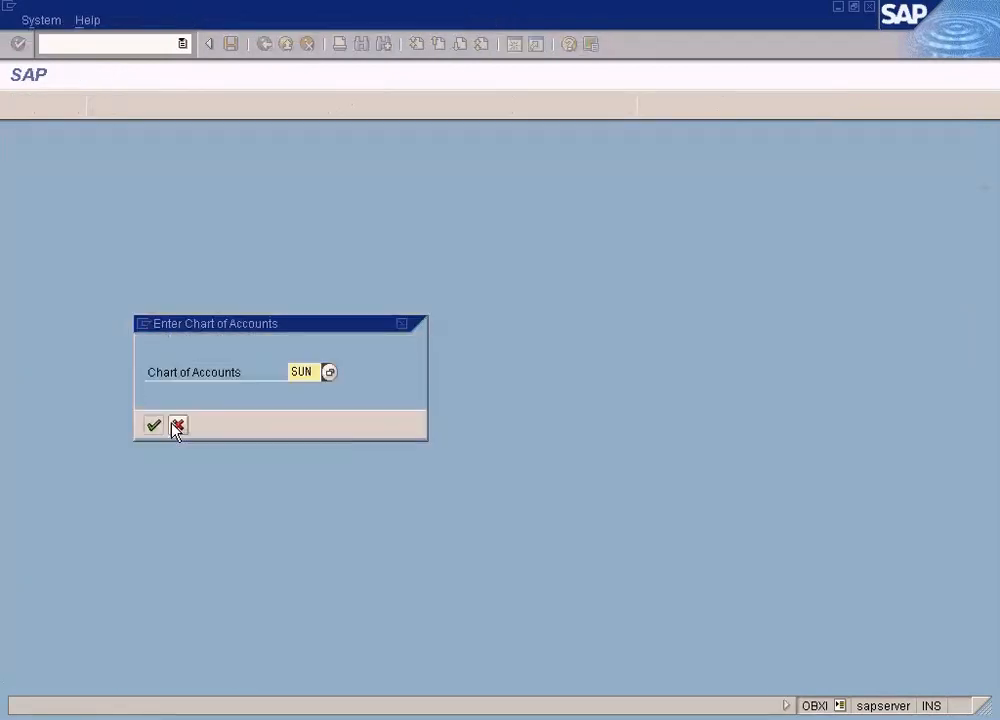
pyautogui.click(154, 428)
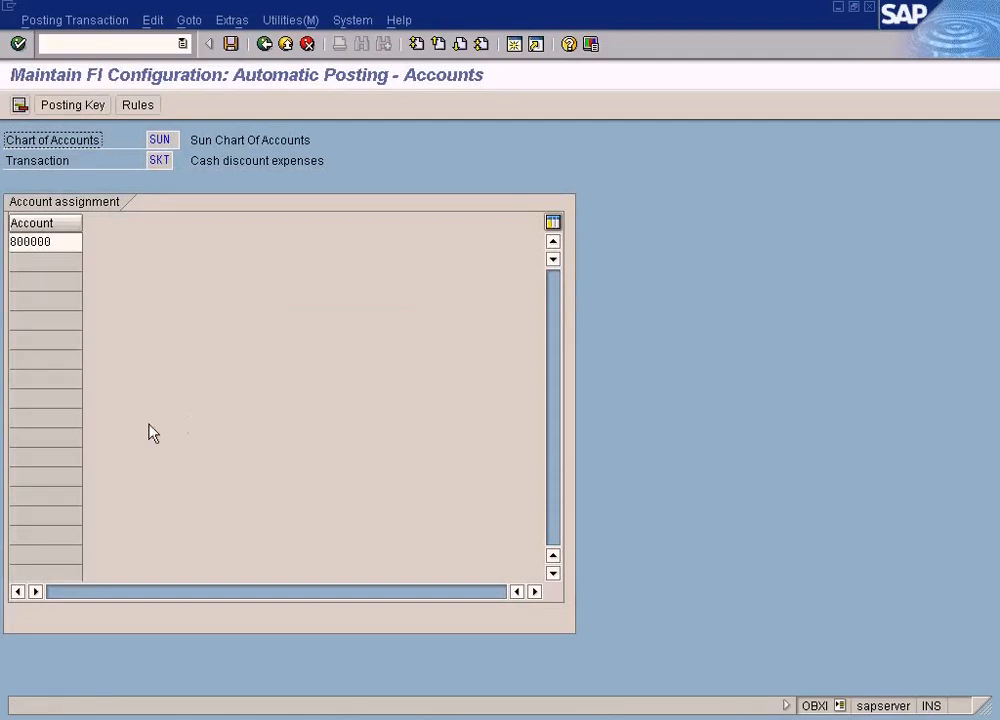
pyautogui.click(264, 44)
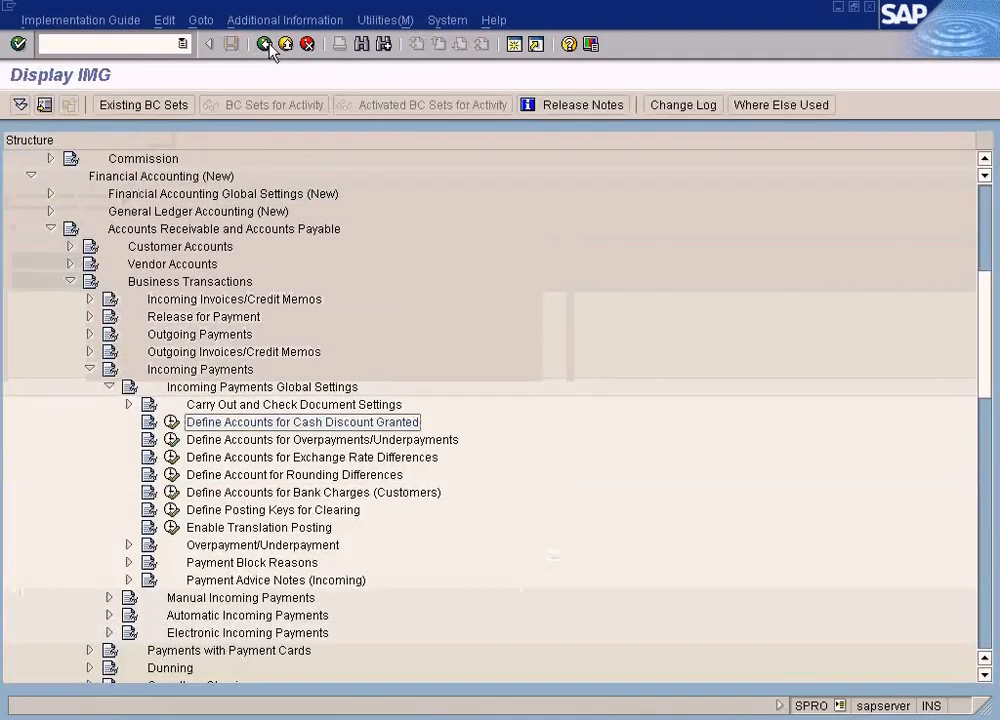
# Collapse the Incoming Payments branch and expand Outgoing Payments down to Outgoing Payments Global Settings.
pyautogui.click(109, 386)
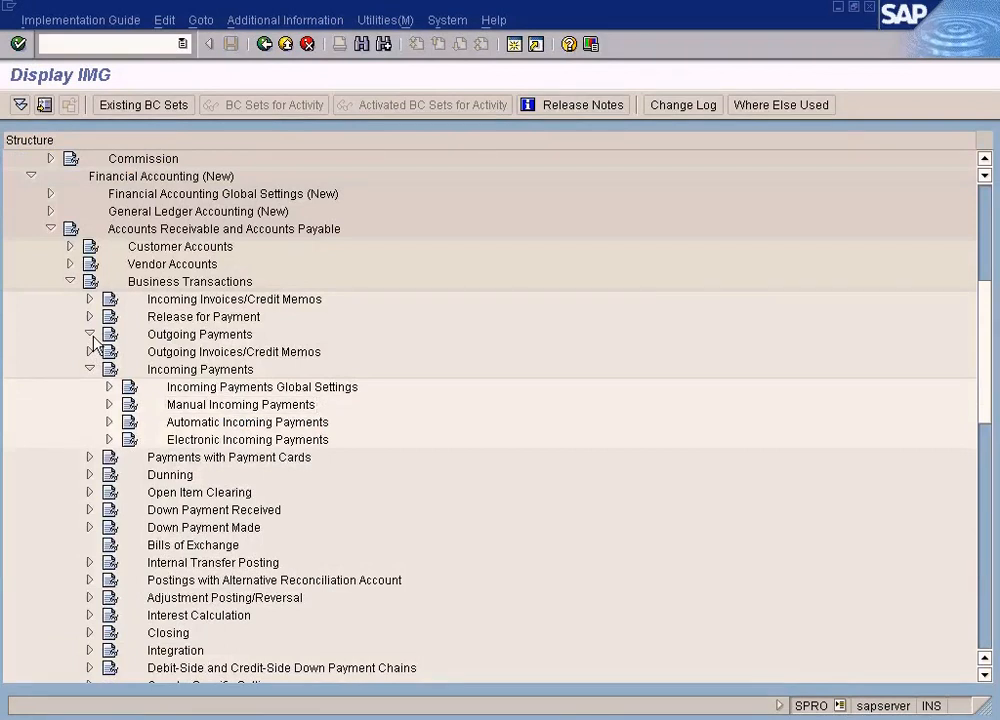
pyautogui.click(89, 335)
pyautogui.click(89, 421)
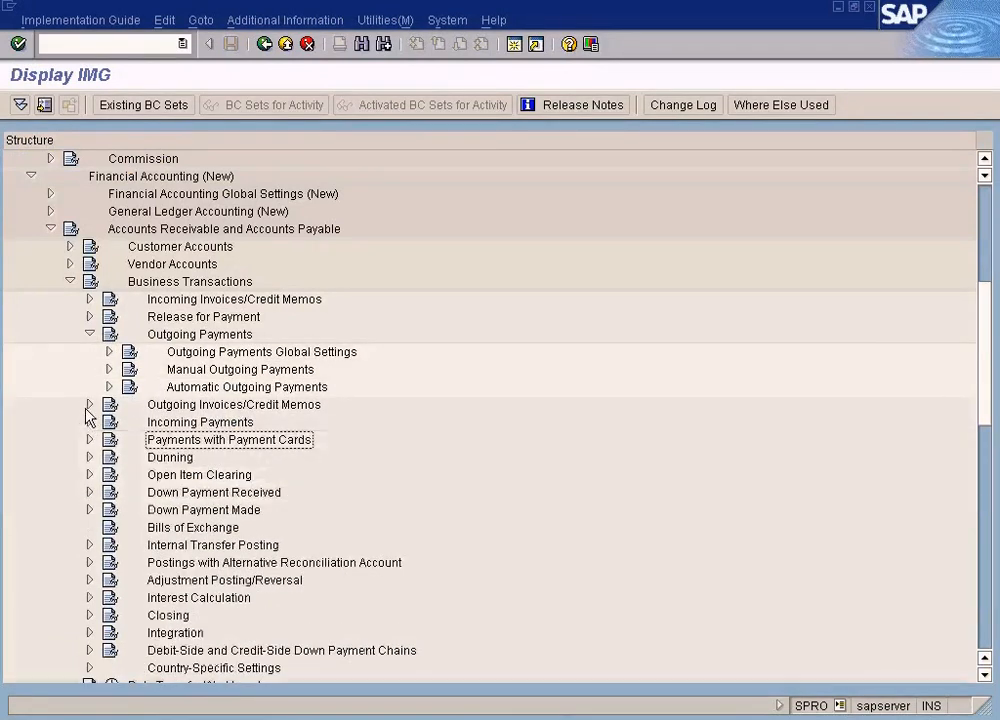
pyautogui.click(110, 352)
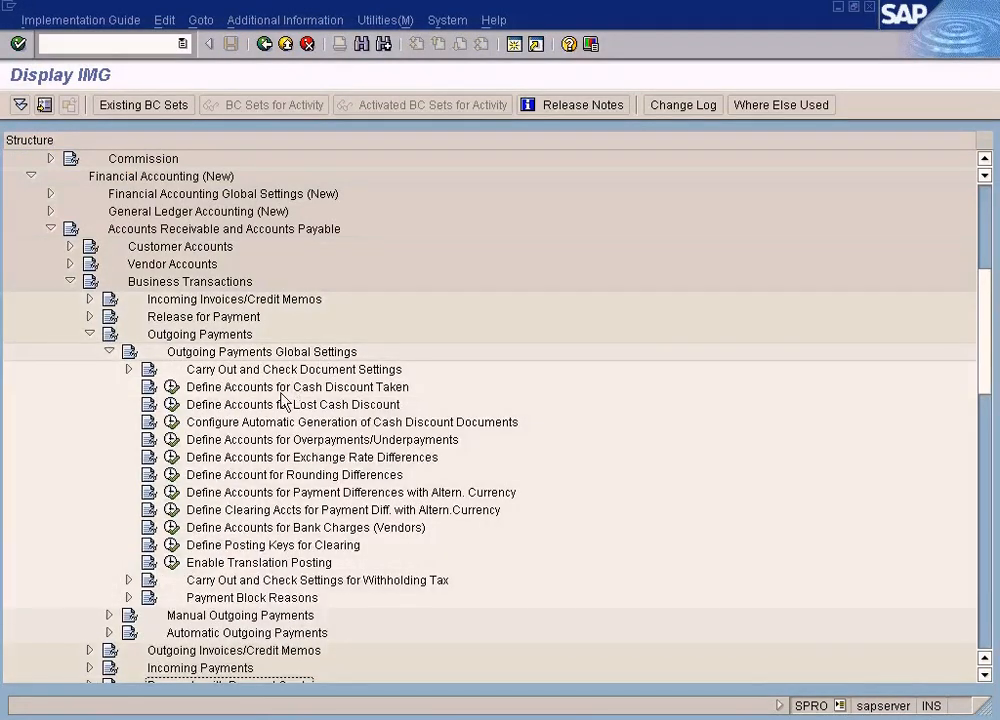
# Open Define Accounts for Cash Discount Taken for chart of accounts SUN and check the assigned account.
pyautogui.click(288, 391)
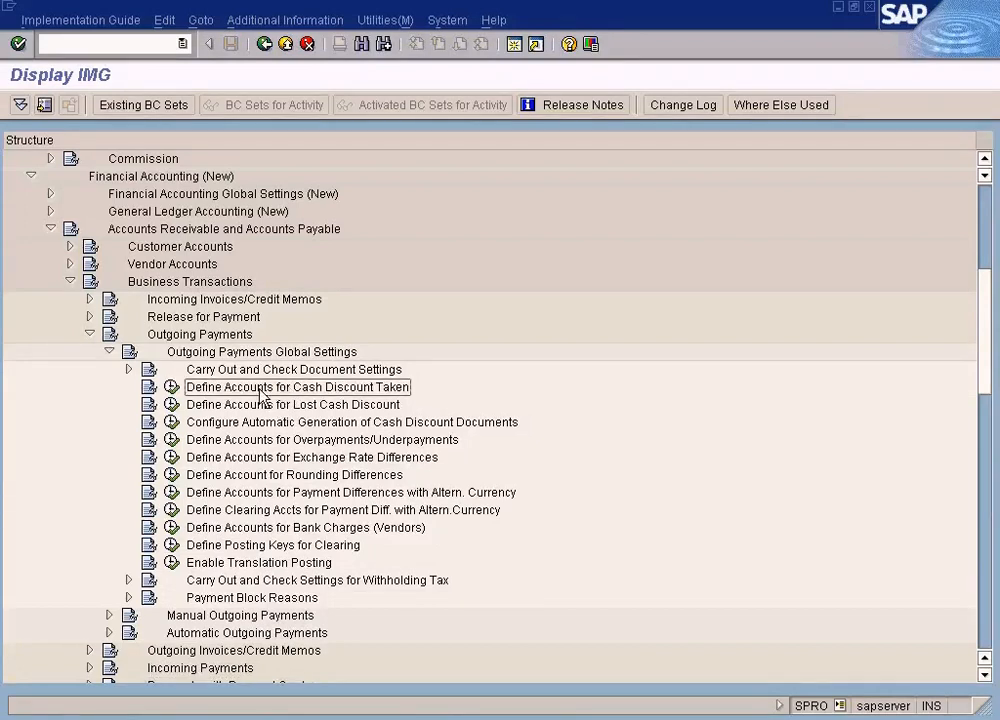
pyautogui.click(171, 387)
pyautogui.click(152, 426)
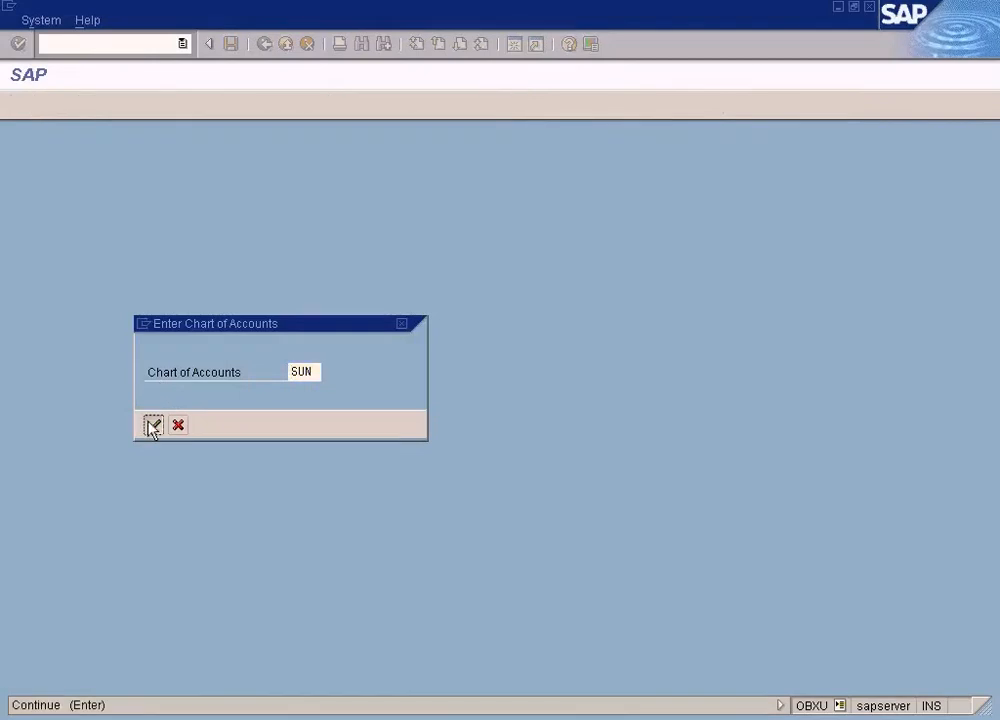
pyautogui.moveTo(62, 242); pyautogui.dragTo(1, 230)
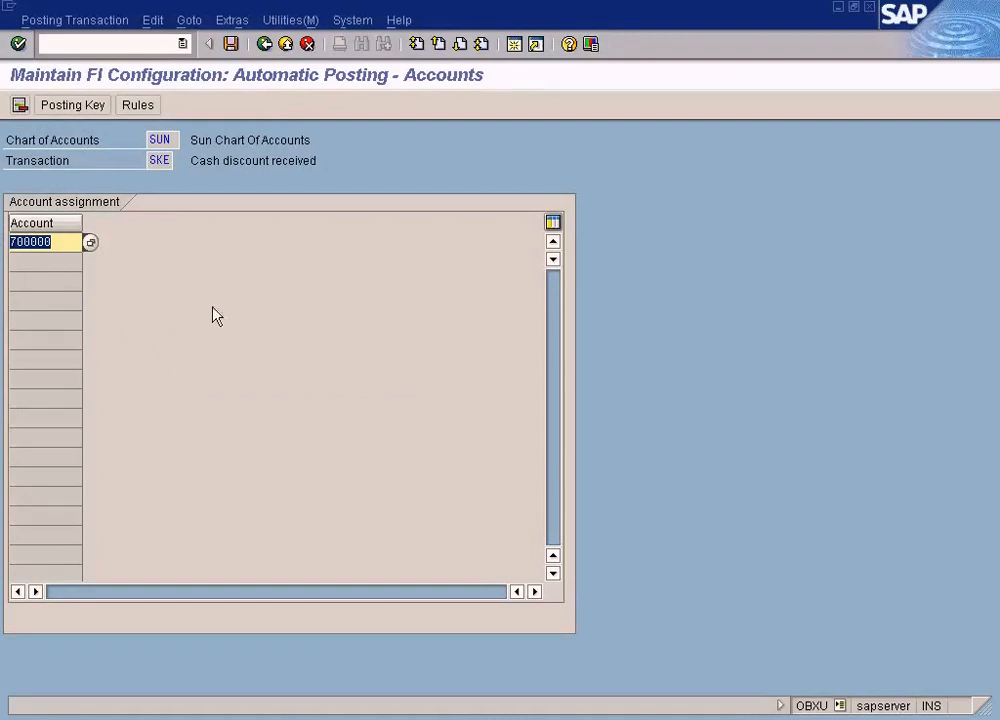
# Compare the configured cash discount received account with the simulated payment's discount line, and post the outgoing payment.
pyautogui.moveTo(191, 158); pyautogui.dragTo(326, 162)
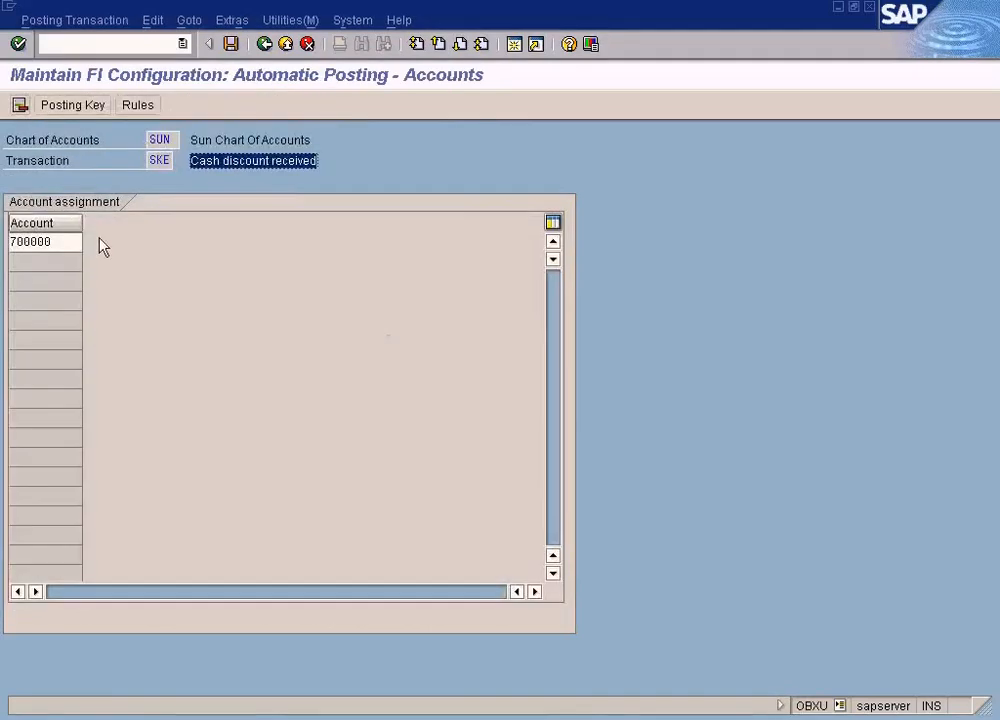
pyautogui.doubleClick(64, 238)
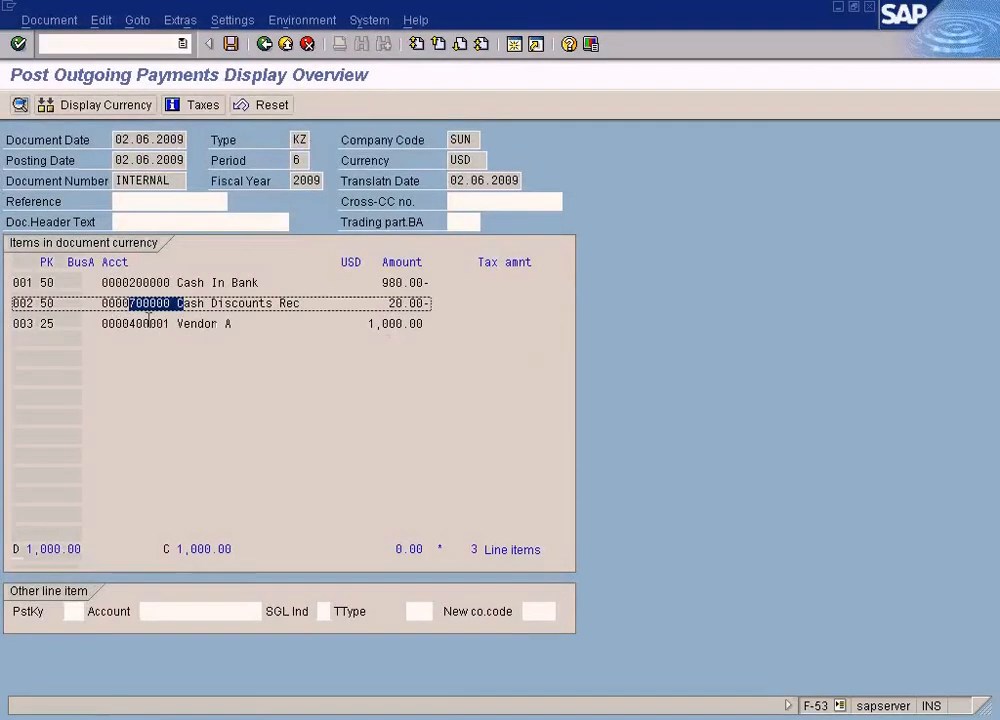
pyautogui.moveTo(179, 303); pyautogui.dragTo(207, 303)
pyautogui.moveTo(378, 303); pyautogui.dragTo(432, 303)
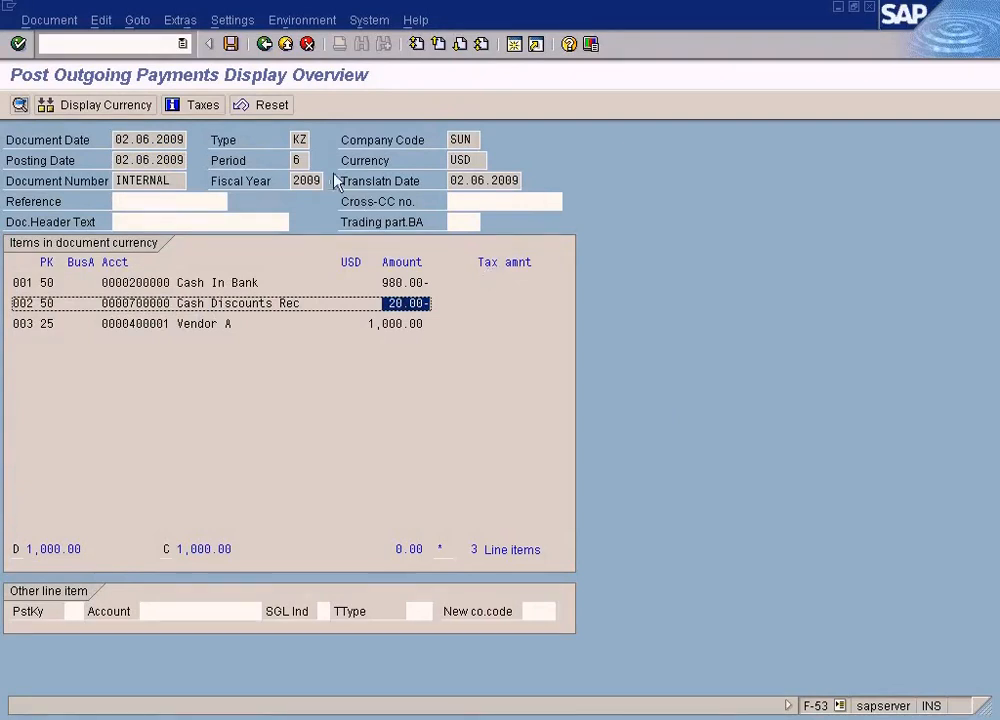
pyautogui.click(231, 44)
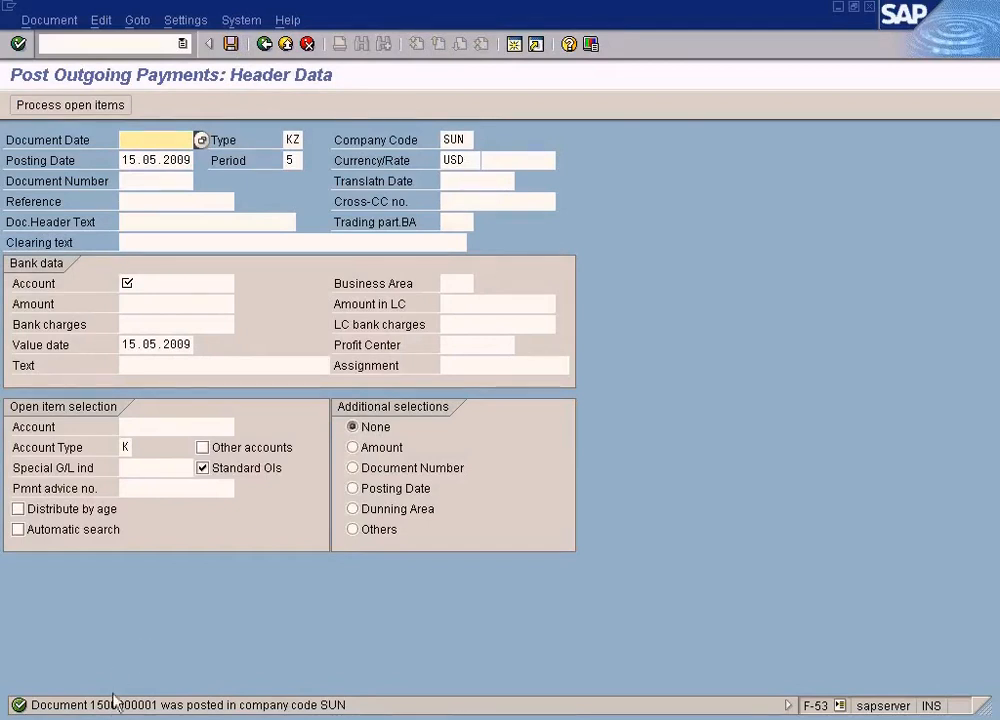
# Start transaction FBL1N in a new session and display all line items of Vendor A in company code SUN.
pyautogui.click(514, 45)
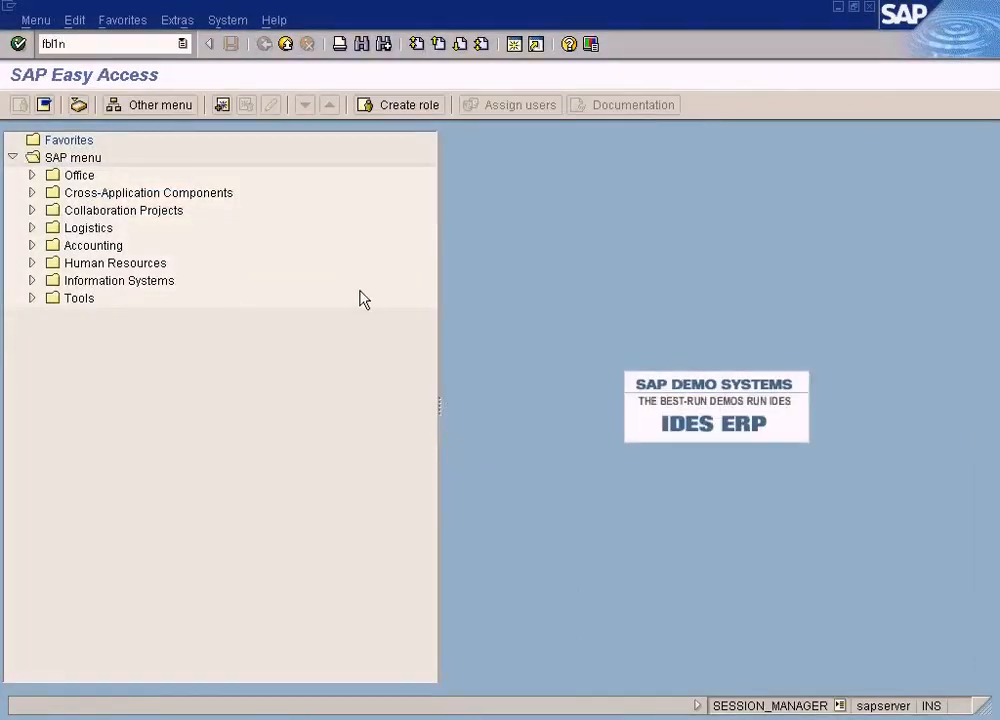
pyautogui.press('Return')
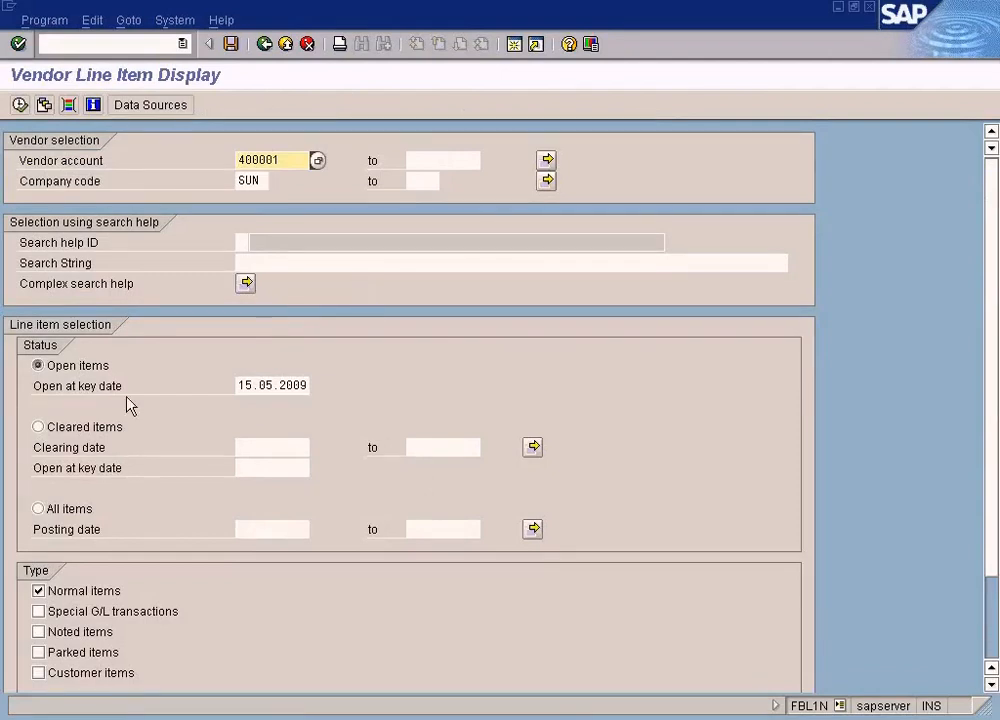
pyautogui.click(42, 510)
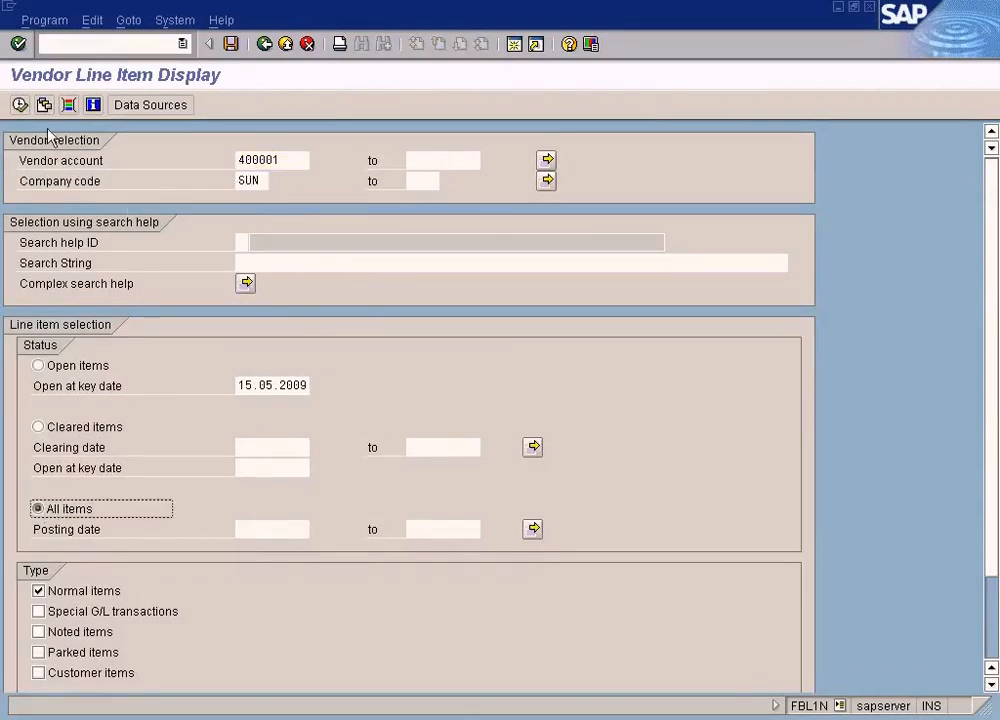
pyautogui.click(19, 104)
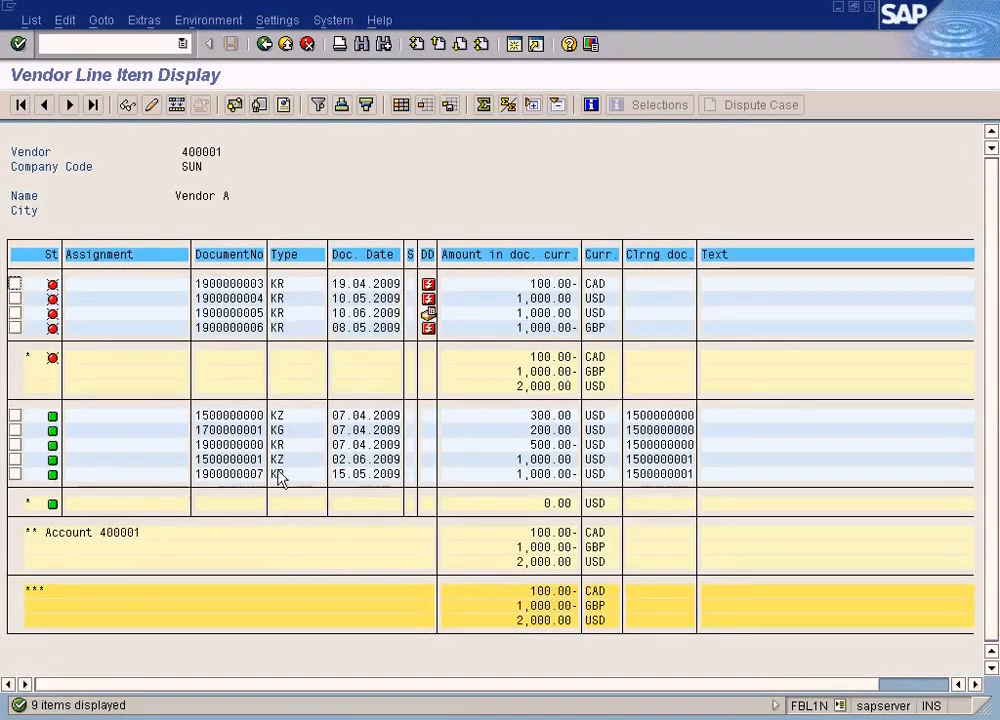
# Examine Vendor A's cleared invoice dated 15.05.2009 and payment dated 02.06.2009, view the payment's line item details, and return to the list.
pyautogui.click(198, 474)
pyautogui.click(520, 475)
pyautogui.click(548, 476)
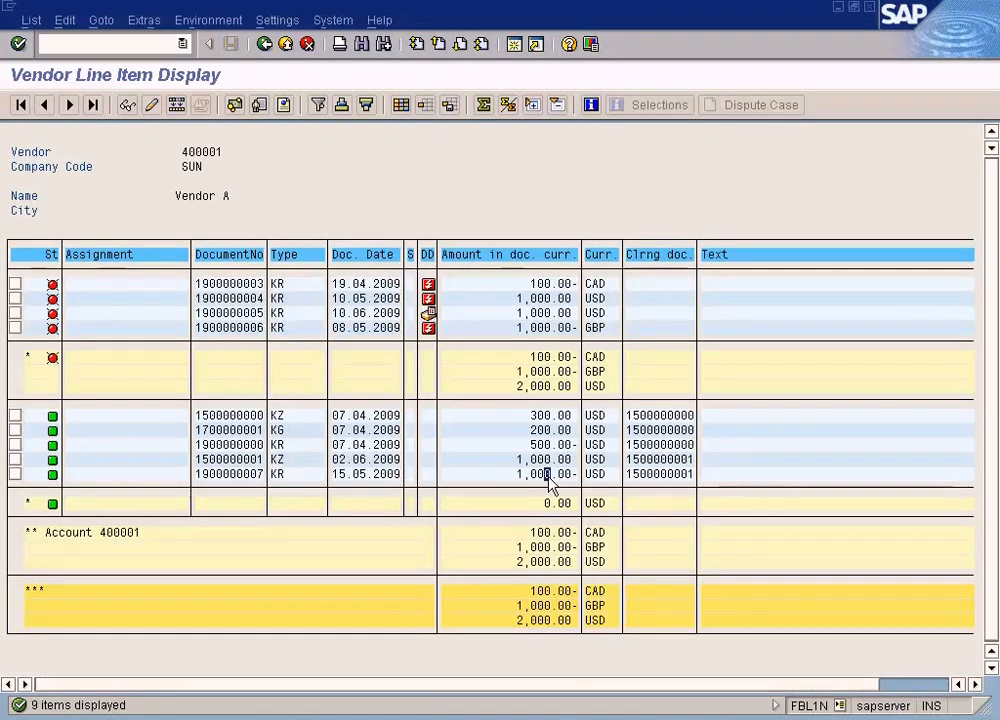
pyautogui.click(230, 461)
pyautogui.click(276, 462)
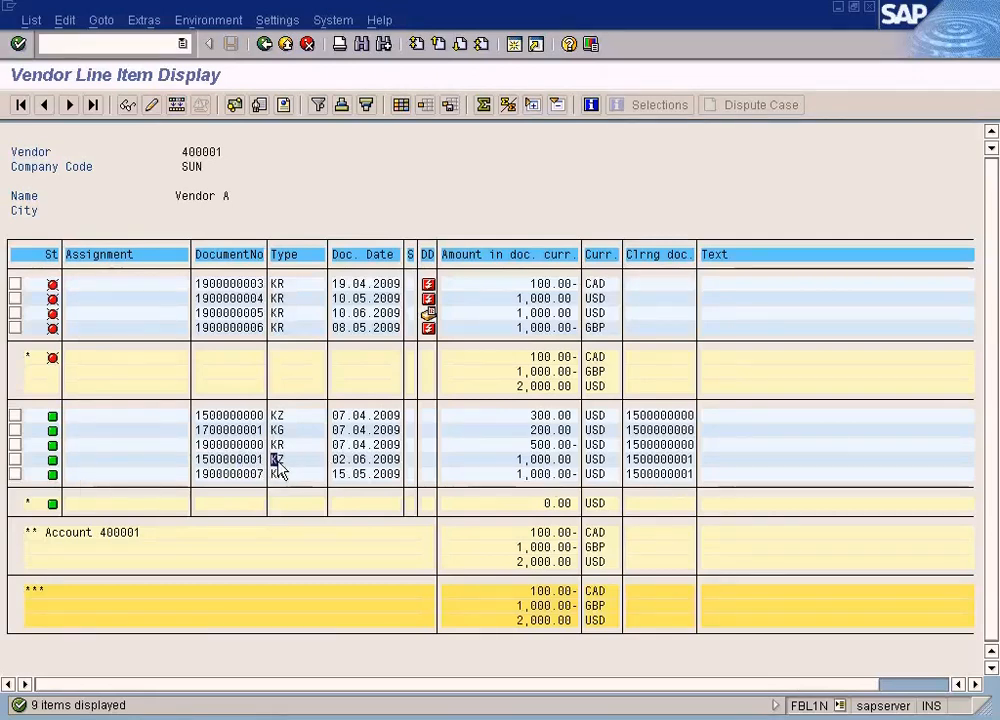
pyautogui.click(540, 461)
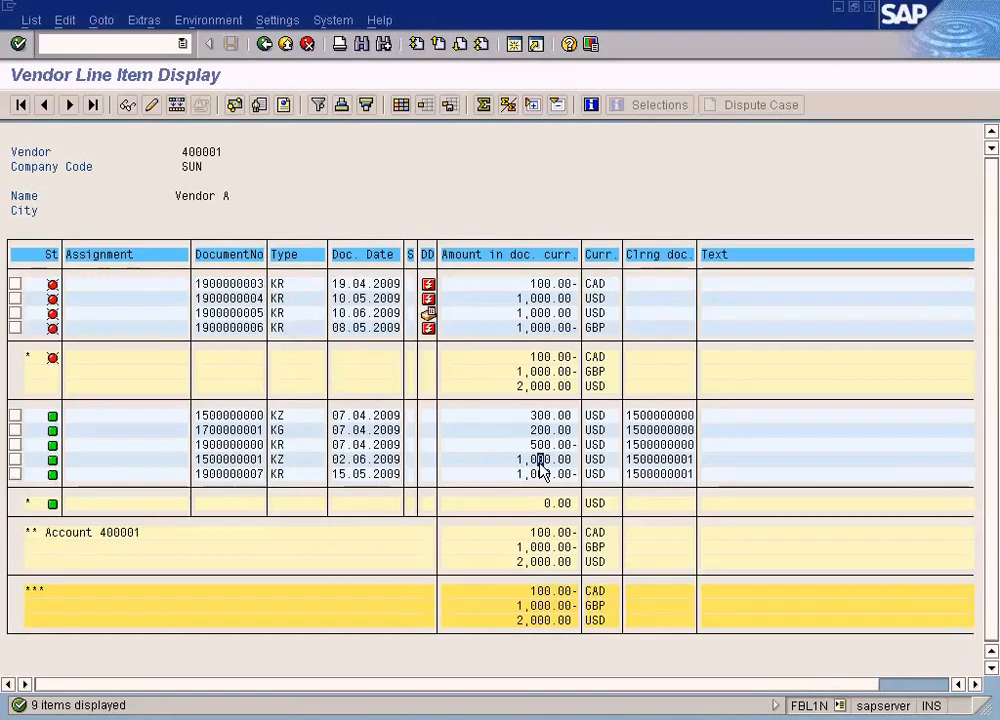
pyautogui.doubleClick(262, 461)
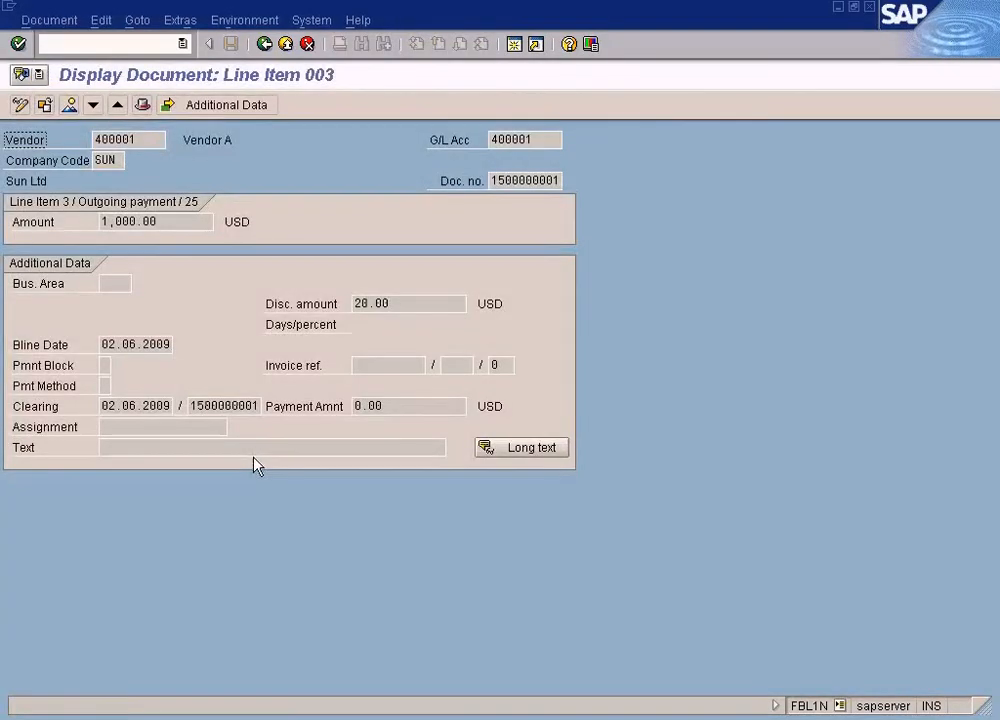
pyautogui.click(264, 44)
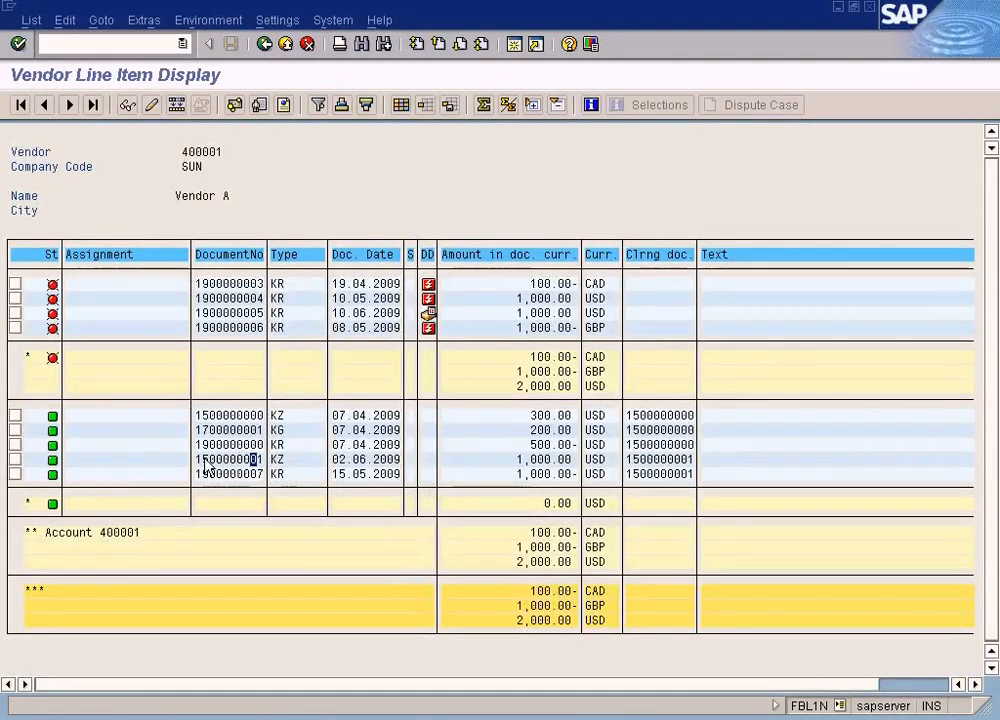
# Display the document overview for the payment dated 02.06.2009 and check its bank, cash discount and vendor amounts.
pyautogui.doubleClick(238, 460)
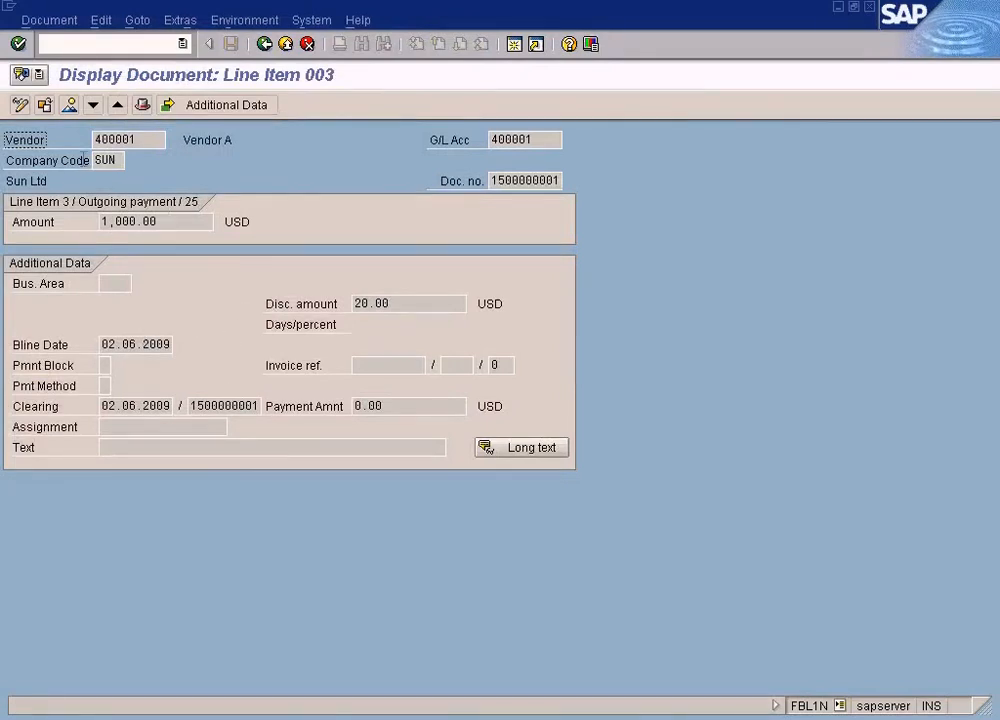
pyautogui.click(69, 104)
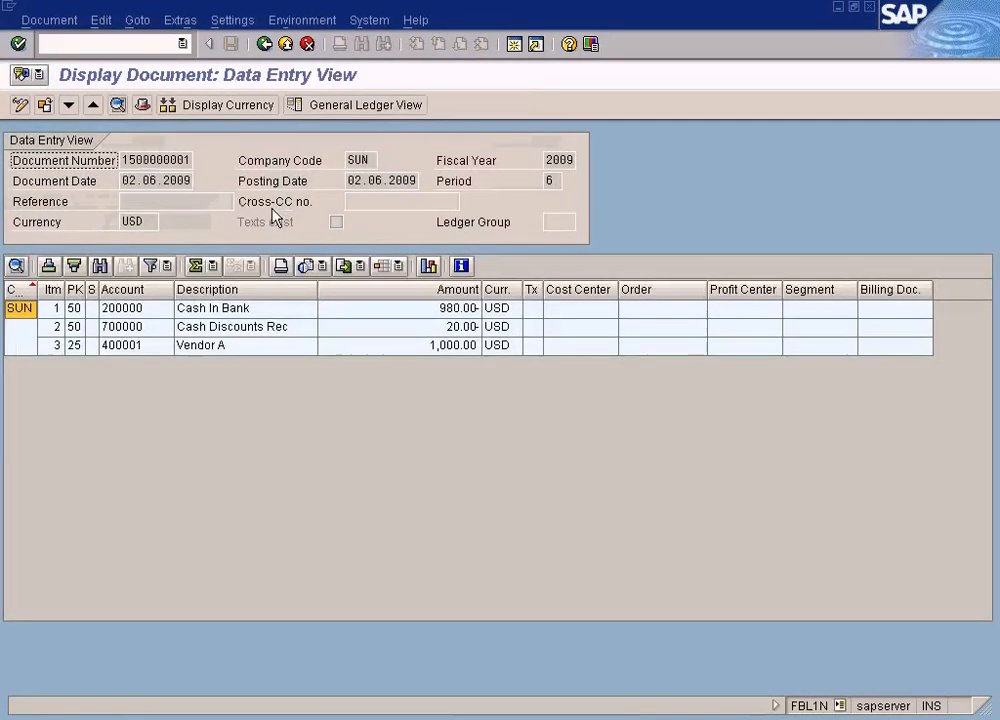
pyautogui.click(457, 327)
pyautogui.click(453, 346)
pyautogui.click(454, 312)
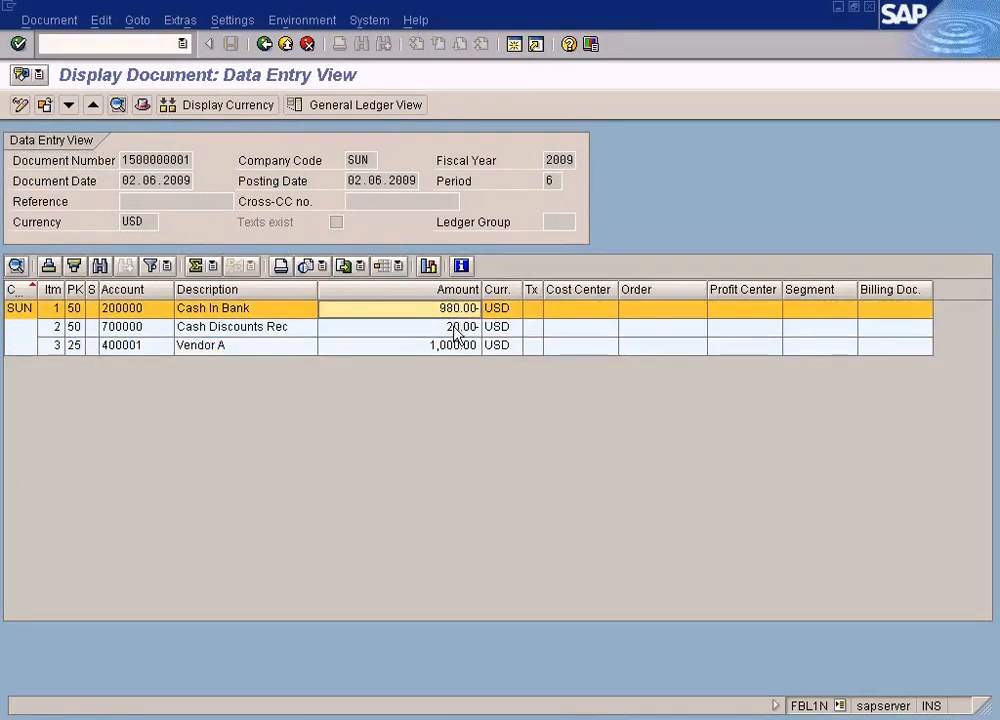
pyautogui.click(457, 330)
pyautogui.click(455, 350)
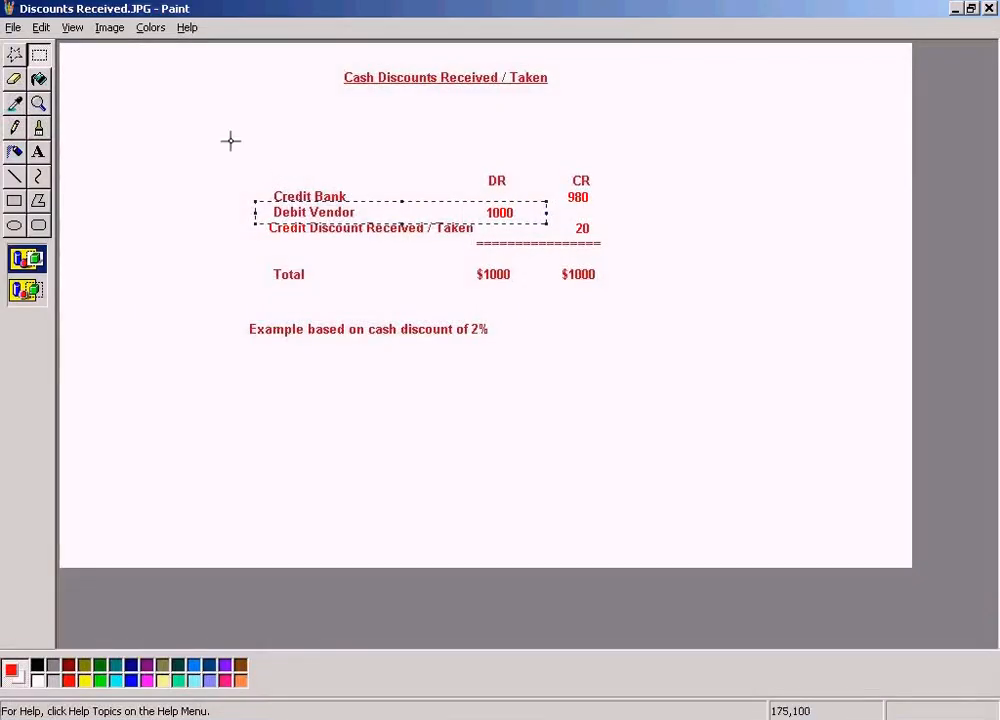
# Switch to Paint to compare the posting with the entries in Discounts Received.JPG, and return to the SAP document.
pyautogui.moveTo(230, 141); pyautogui.dragTo(650, 293)
pyautogui.click(677, 300)
pyautogui.click(530, 718)
pyautogui.click(522, 597)
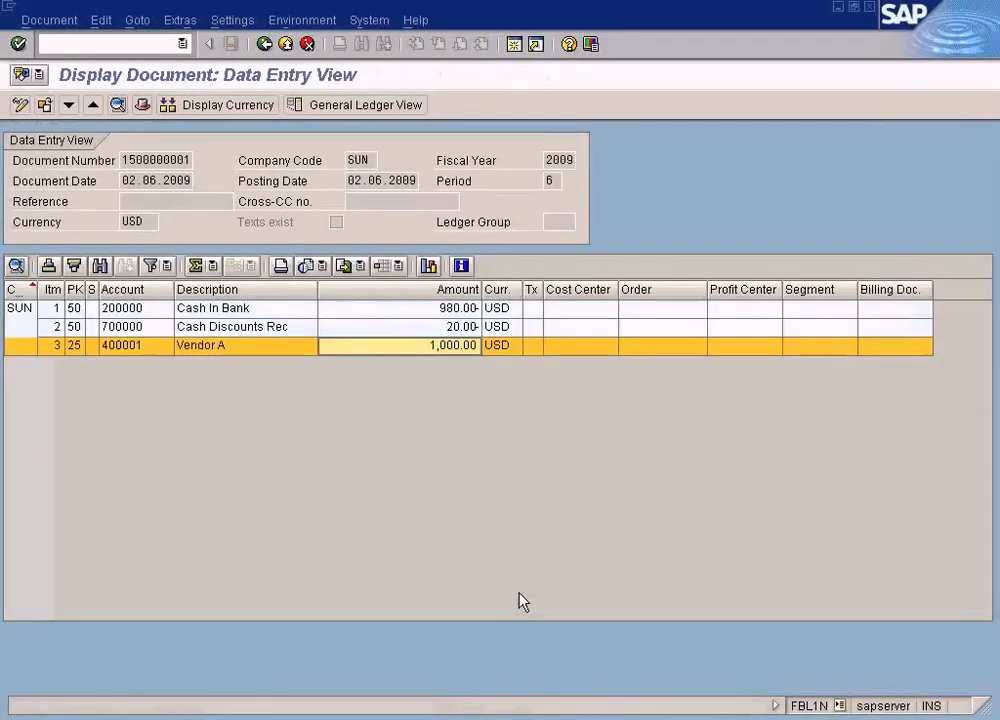
# Return to Vendor A's line items, check the cleared invoice dated 15.05.2009, and reopen the document of the payment clearing it.
pyautogui.click(262, 45)
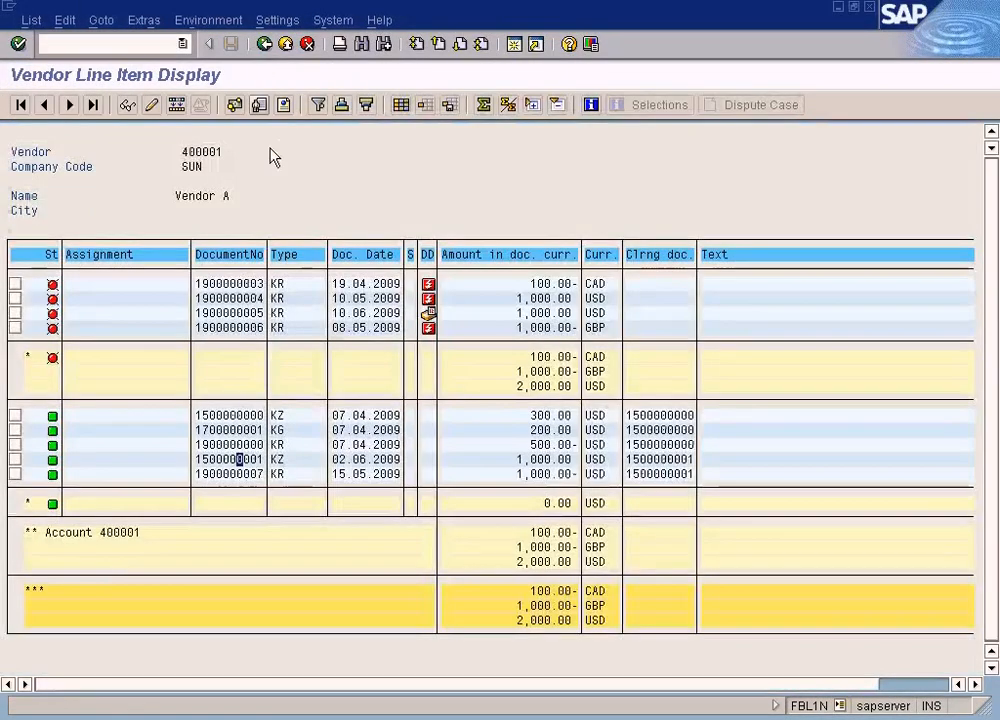
pyautogui.click(520, 474)
pyautogui.click(273, 474)
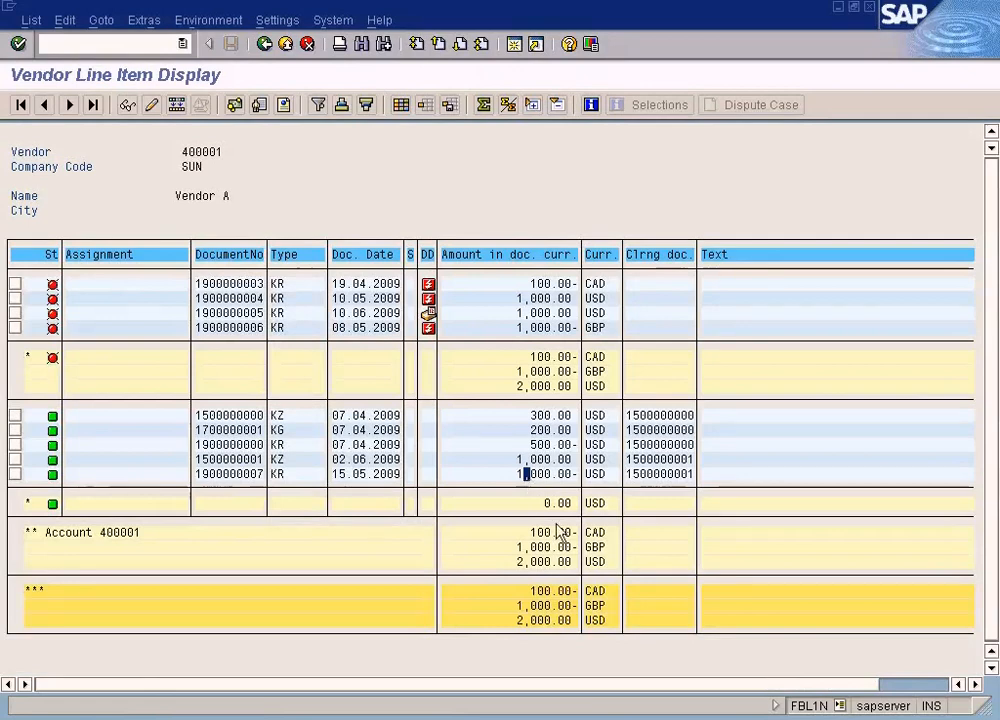
pyautogui.doubleClick(229, 459)
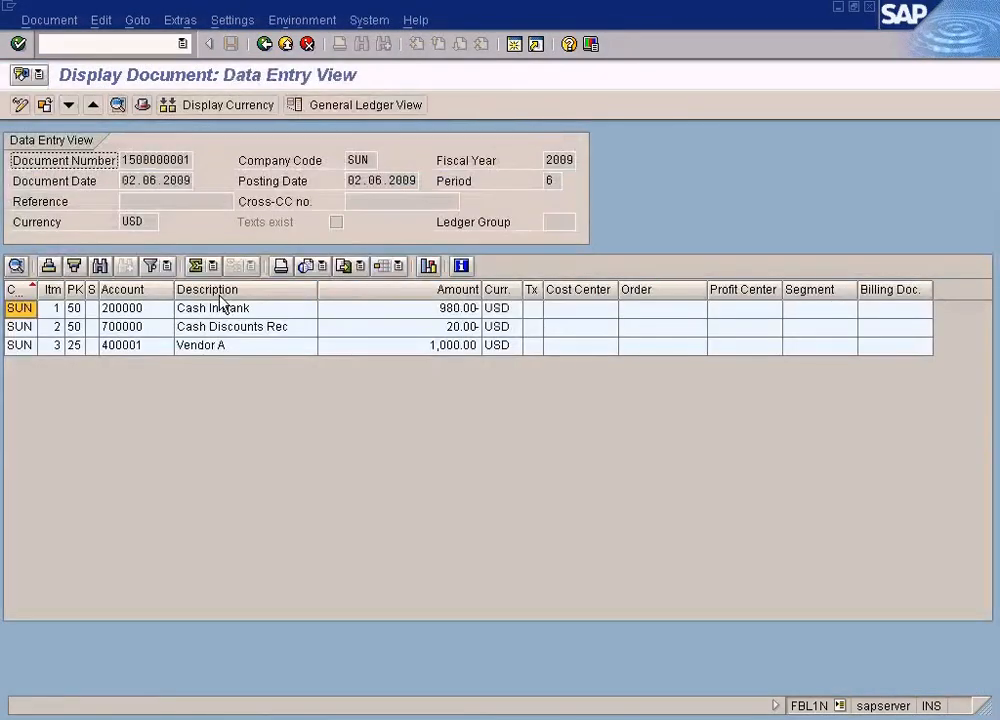
# Check the account and amount of the Cash Discounts Rec line and open that line item's details.
pyautogui.click(230, 328)
pyautogui.click(139, 329)
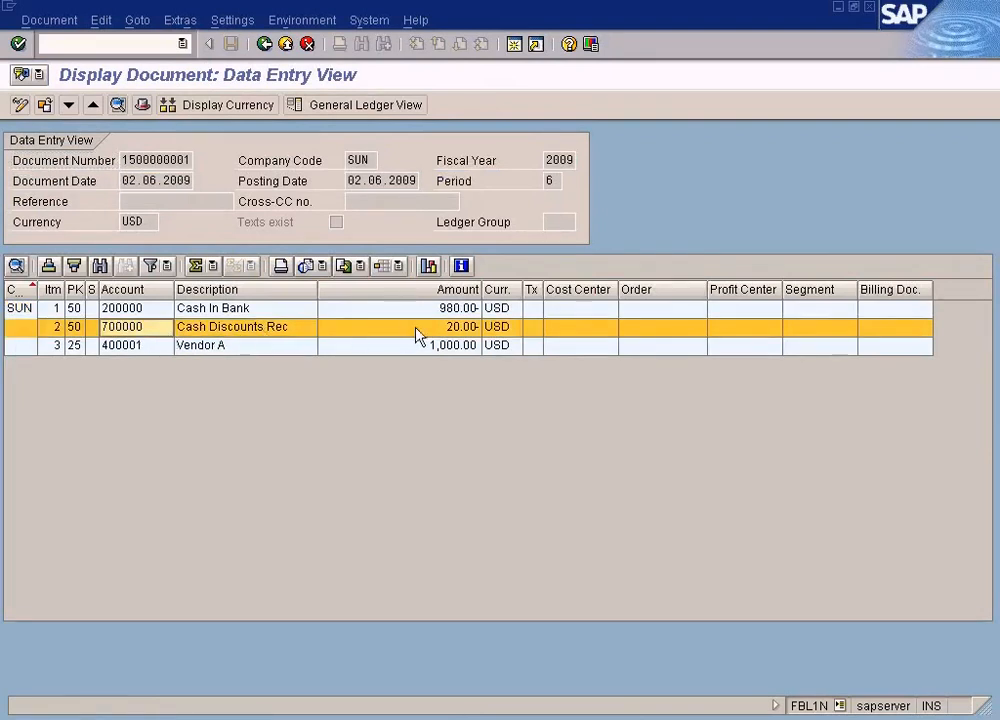
pyautogui.click(446, 330)
pyautogui.click(155, 326)
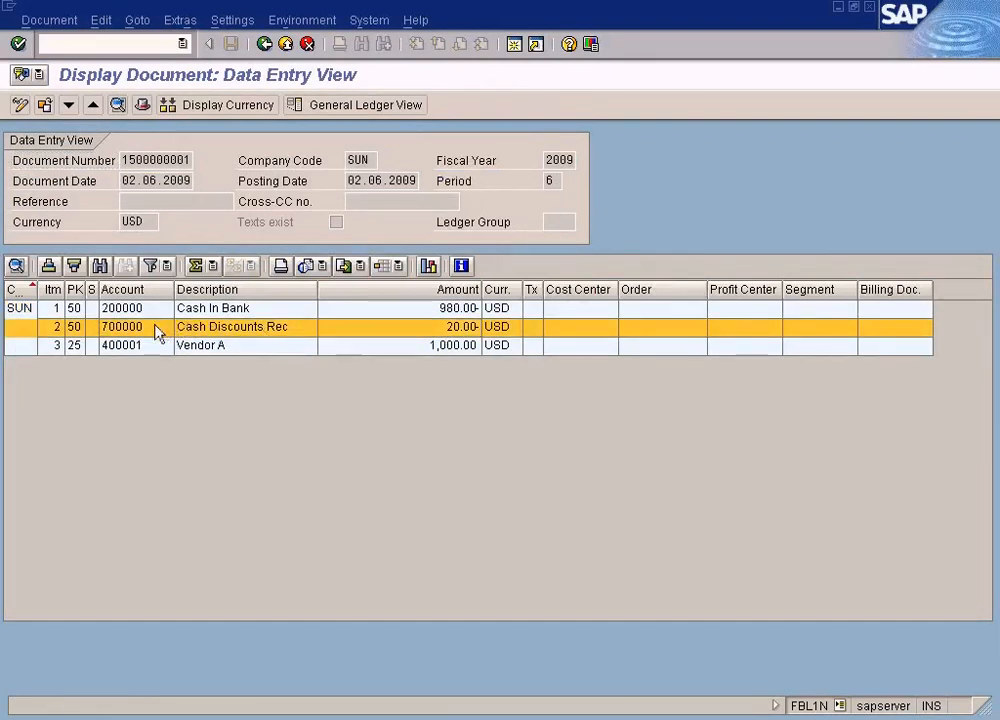
pyautogui.doubleClick(155, 328)
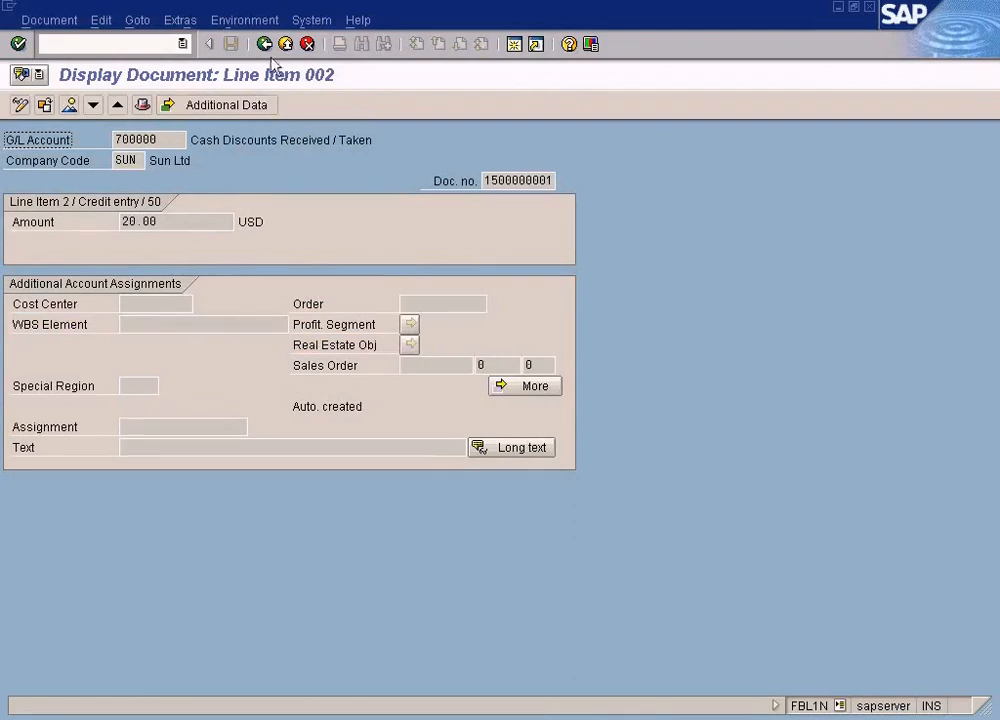
# Return to SAP Easy Access and open Display/Change Items (New) under Accounting, Financial Accounting, General Ledger, Account.
pyautogui.click(265, 44)
pyautogui.click(265, 44)
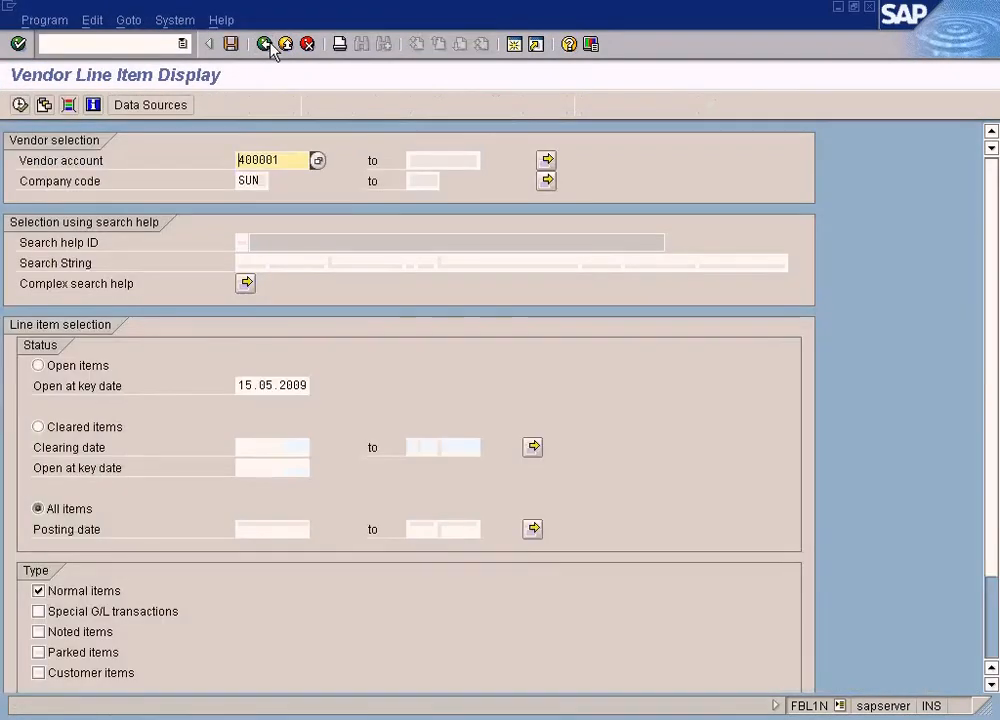
pyautogui.click(267, 44)
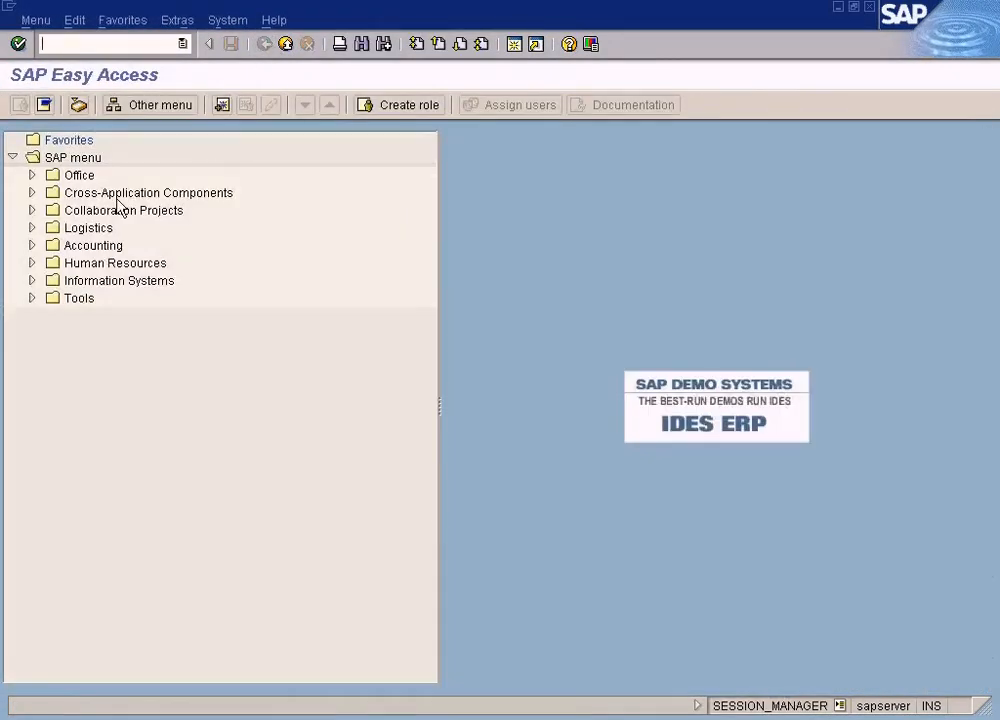
pyautogui.click(32, 245)
pyautogui.click(51, 263)
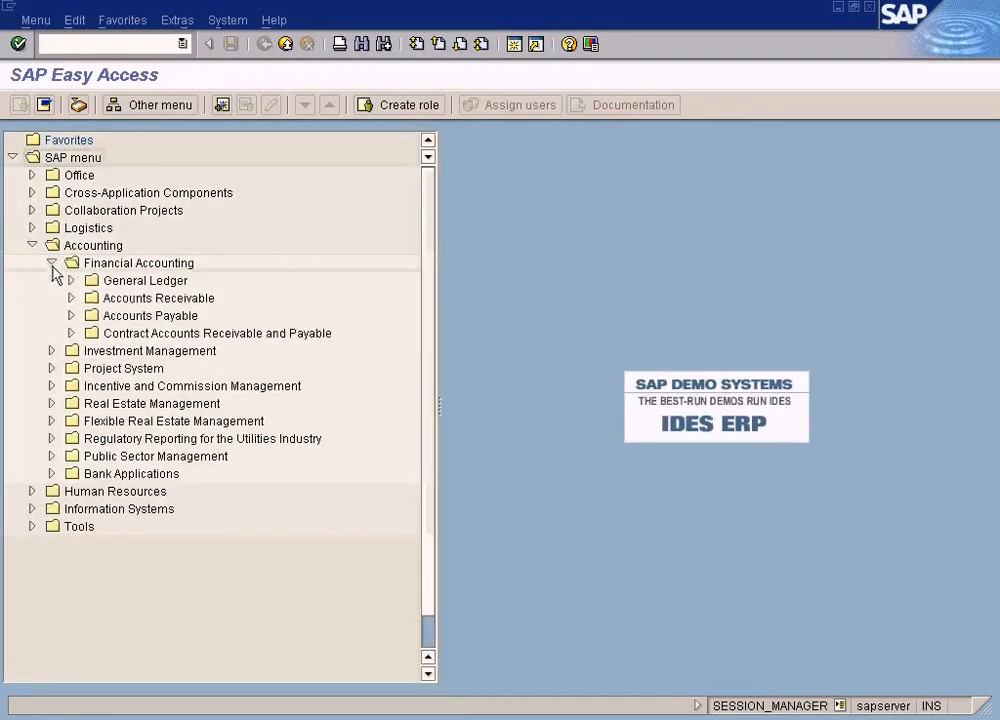
pyautogui.click(71, 281)
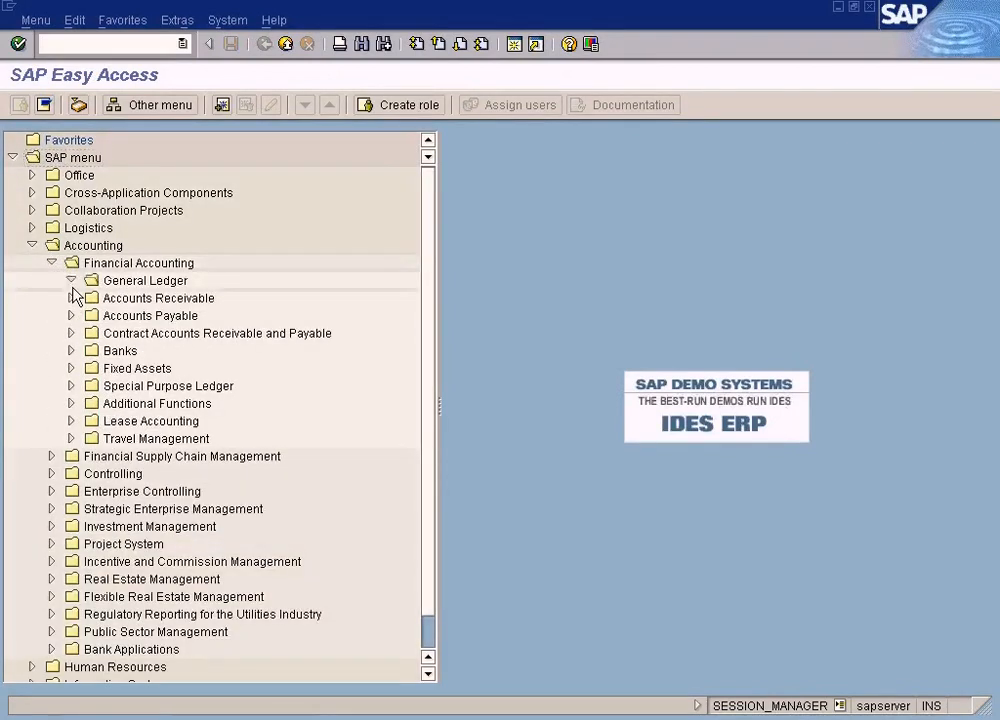
pyautogui.click(90, 333)
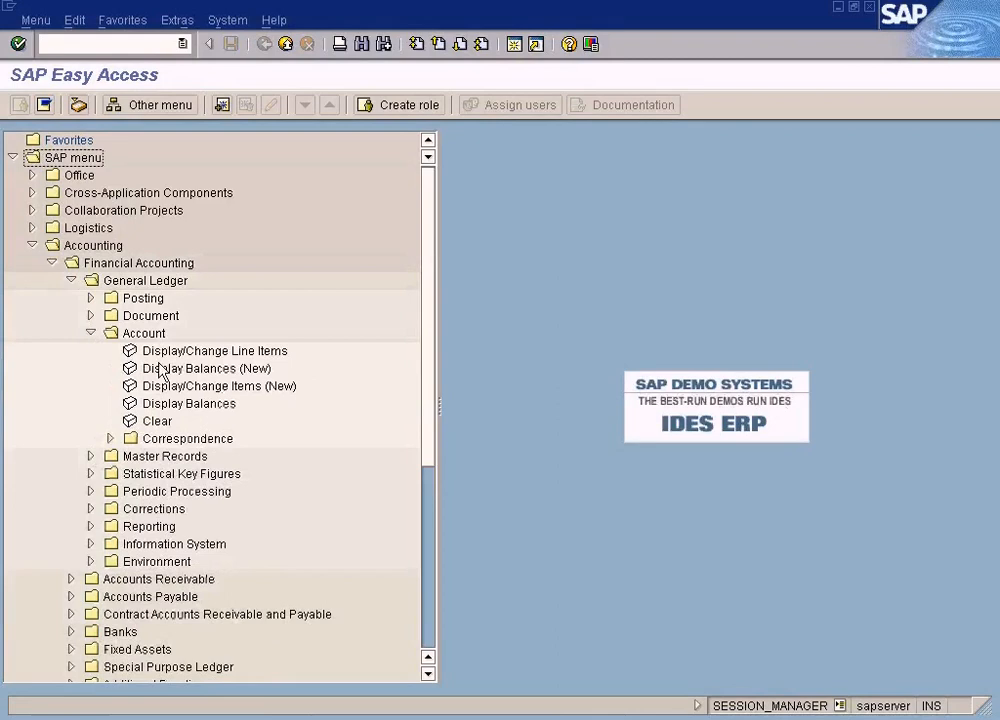
pyautogui.click(246, 370)
pyautogui.doubleClick(247, 388)
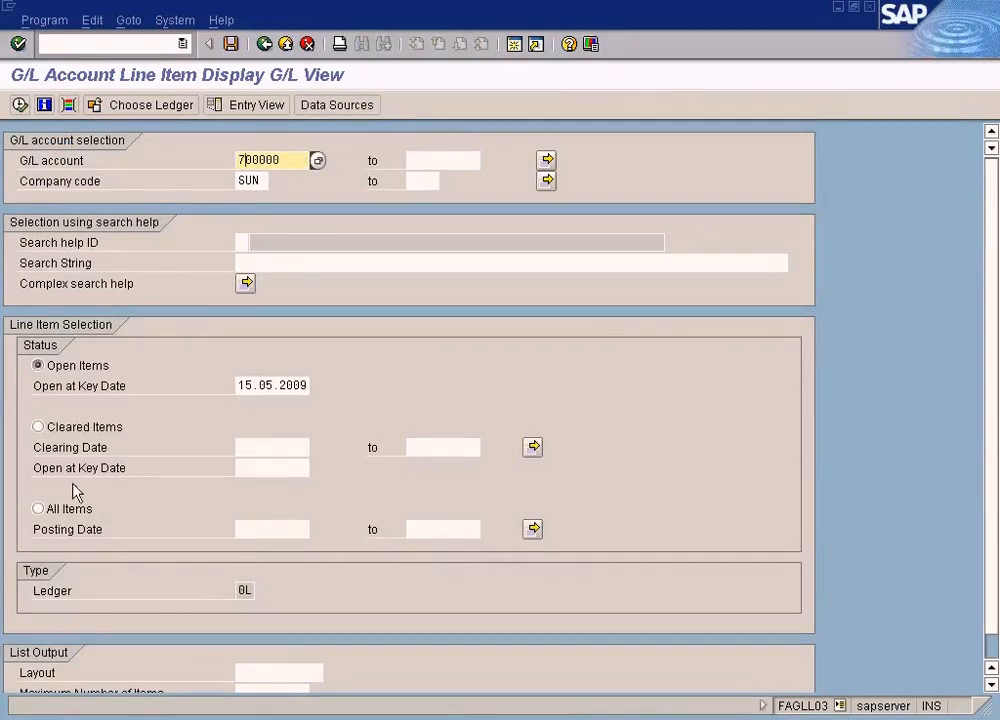
# Display all items of the Cash Discounts Received / Taken G/L account for company code SUN, and check the posted document number and amount.
pyautogui.click(40, 508)
pyautogui.click(20, 104)
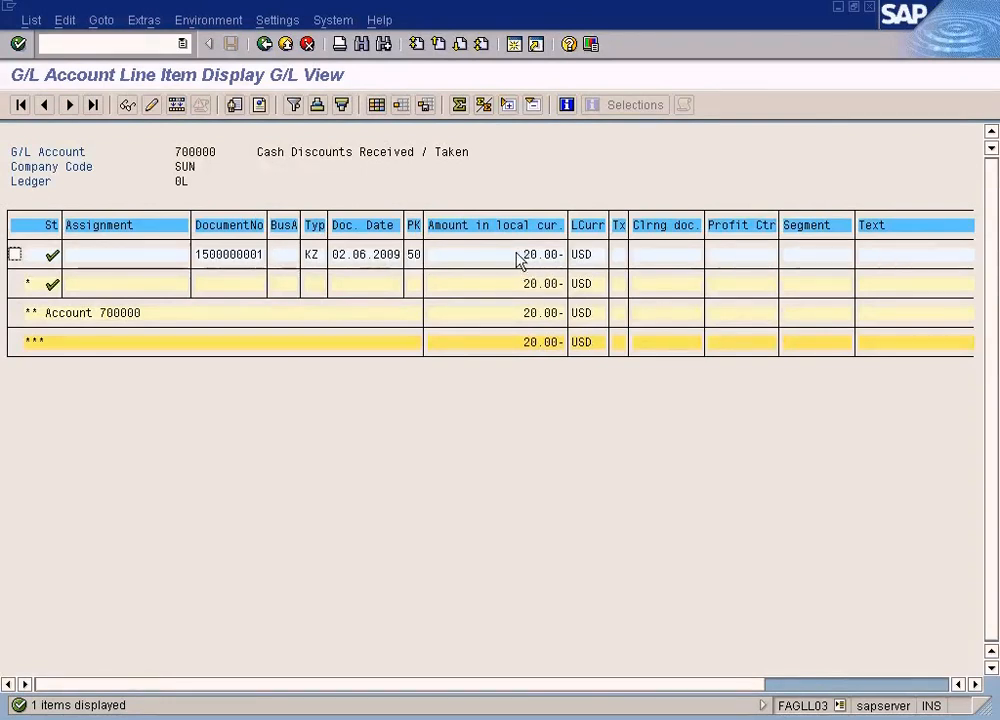
pyautogui.click(220, 257)
pyautogui.click(200, 257)
pyautogui.click(248, 257)
pyautogui.click(212, 258)
pyautogui.click(254, 257)
pyautogui.click(205, 254)
pyautogui.click(527, 256)
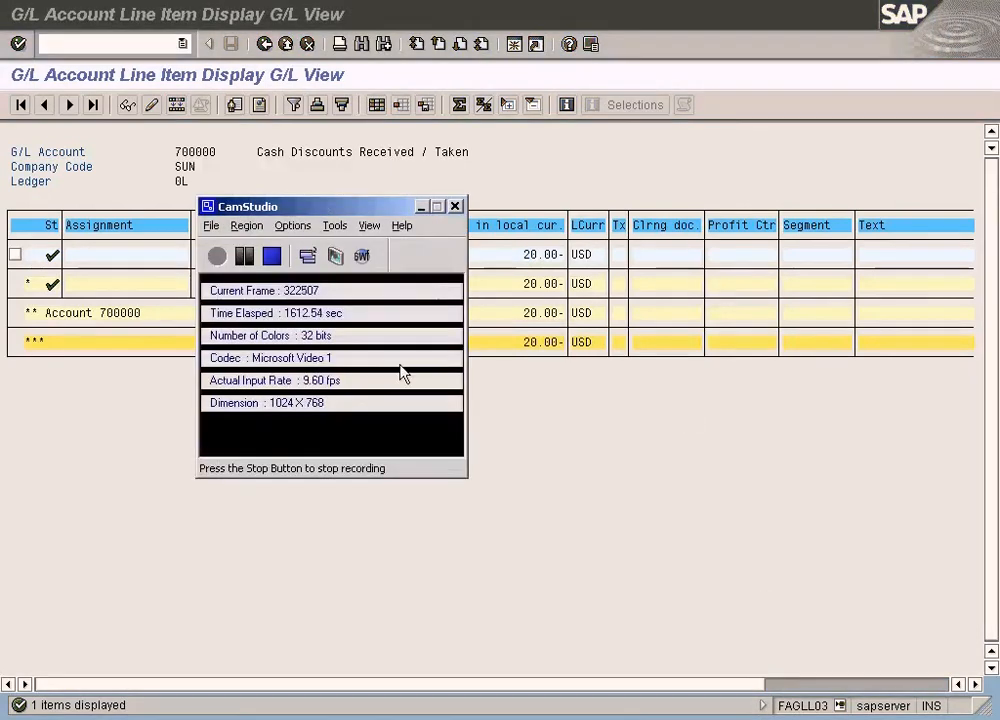
pyautogui.click(232, 223)
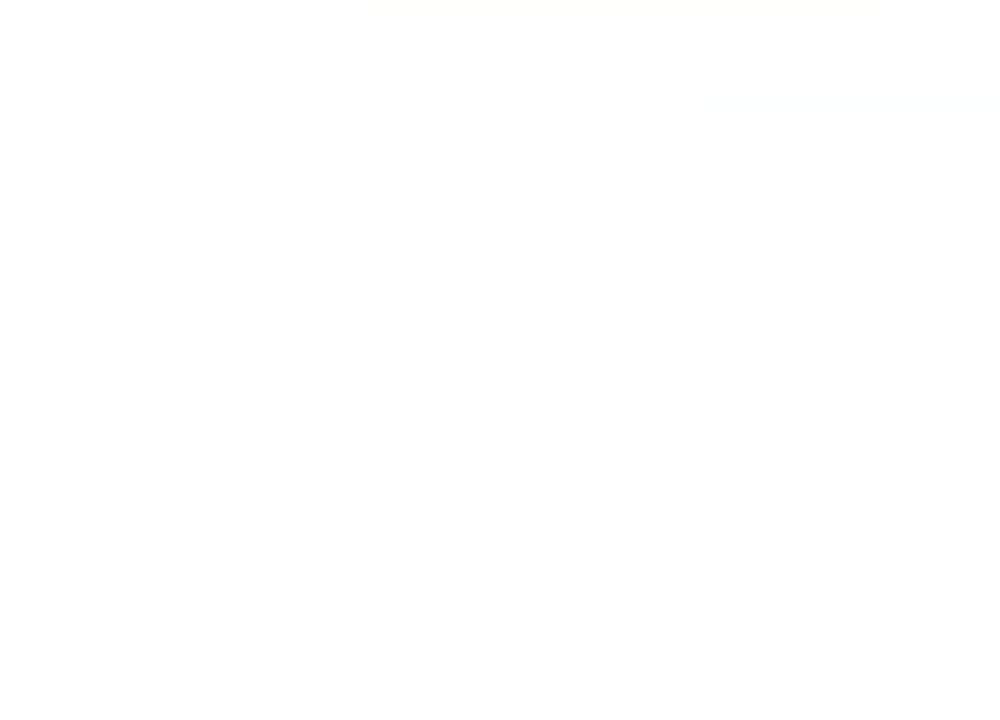